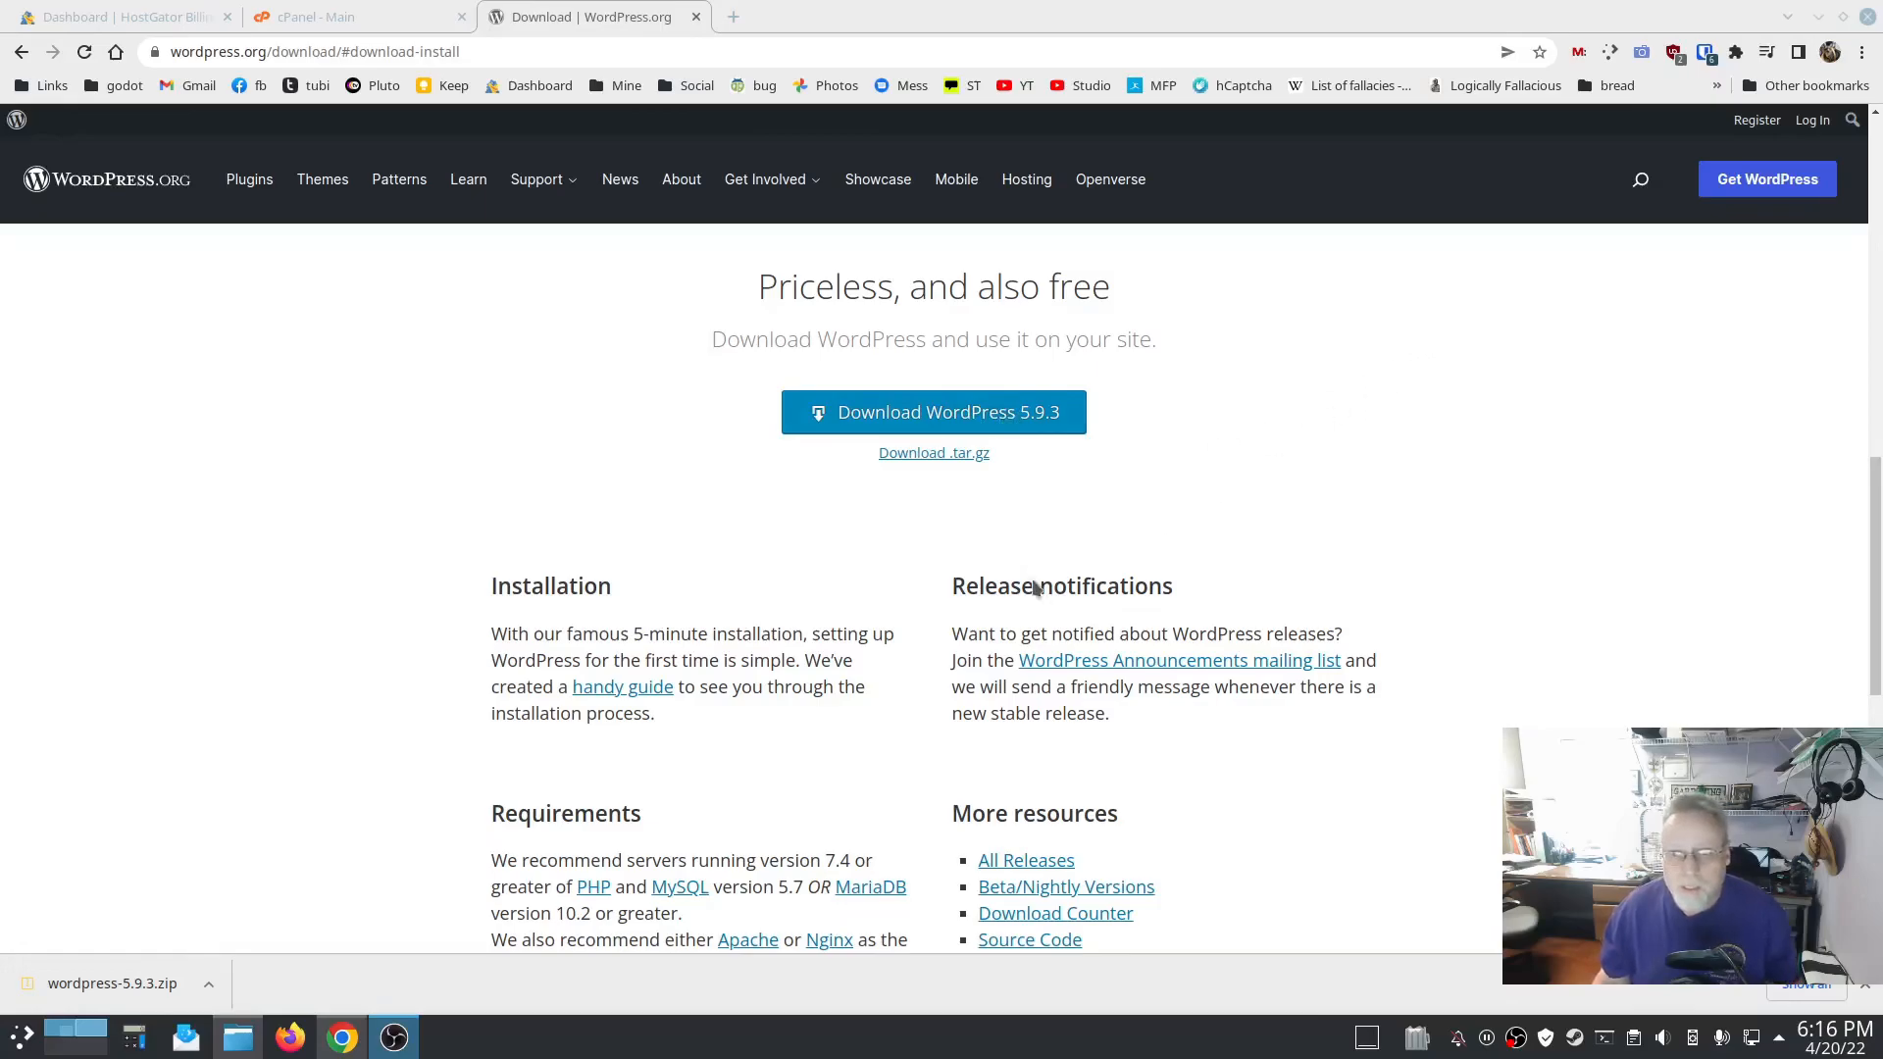
Step: Let wordpress-5.9.3.zip finish downloading, then bring up the Downloads folder in the file manager
{"action": "left_click", "coordinate": [238, 1037]}
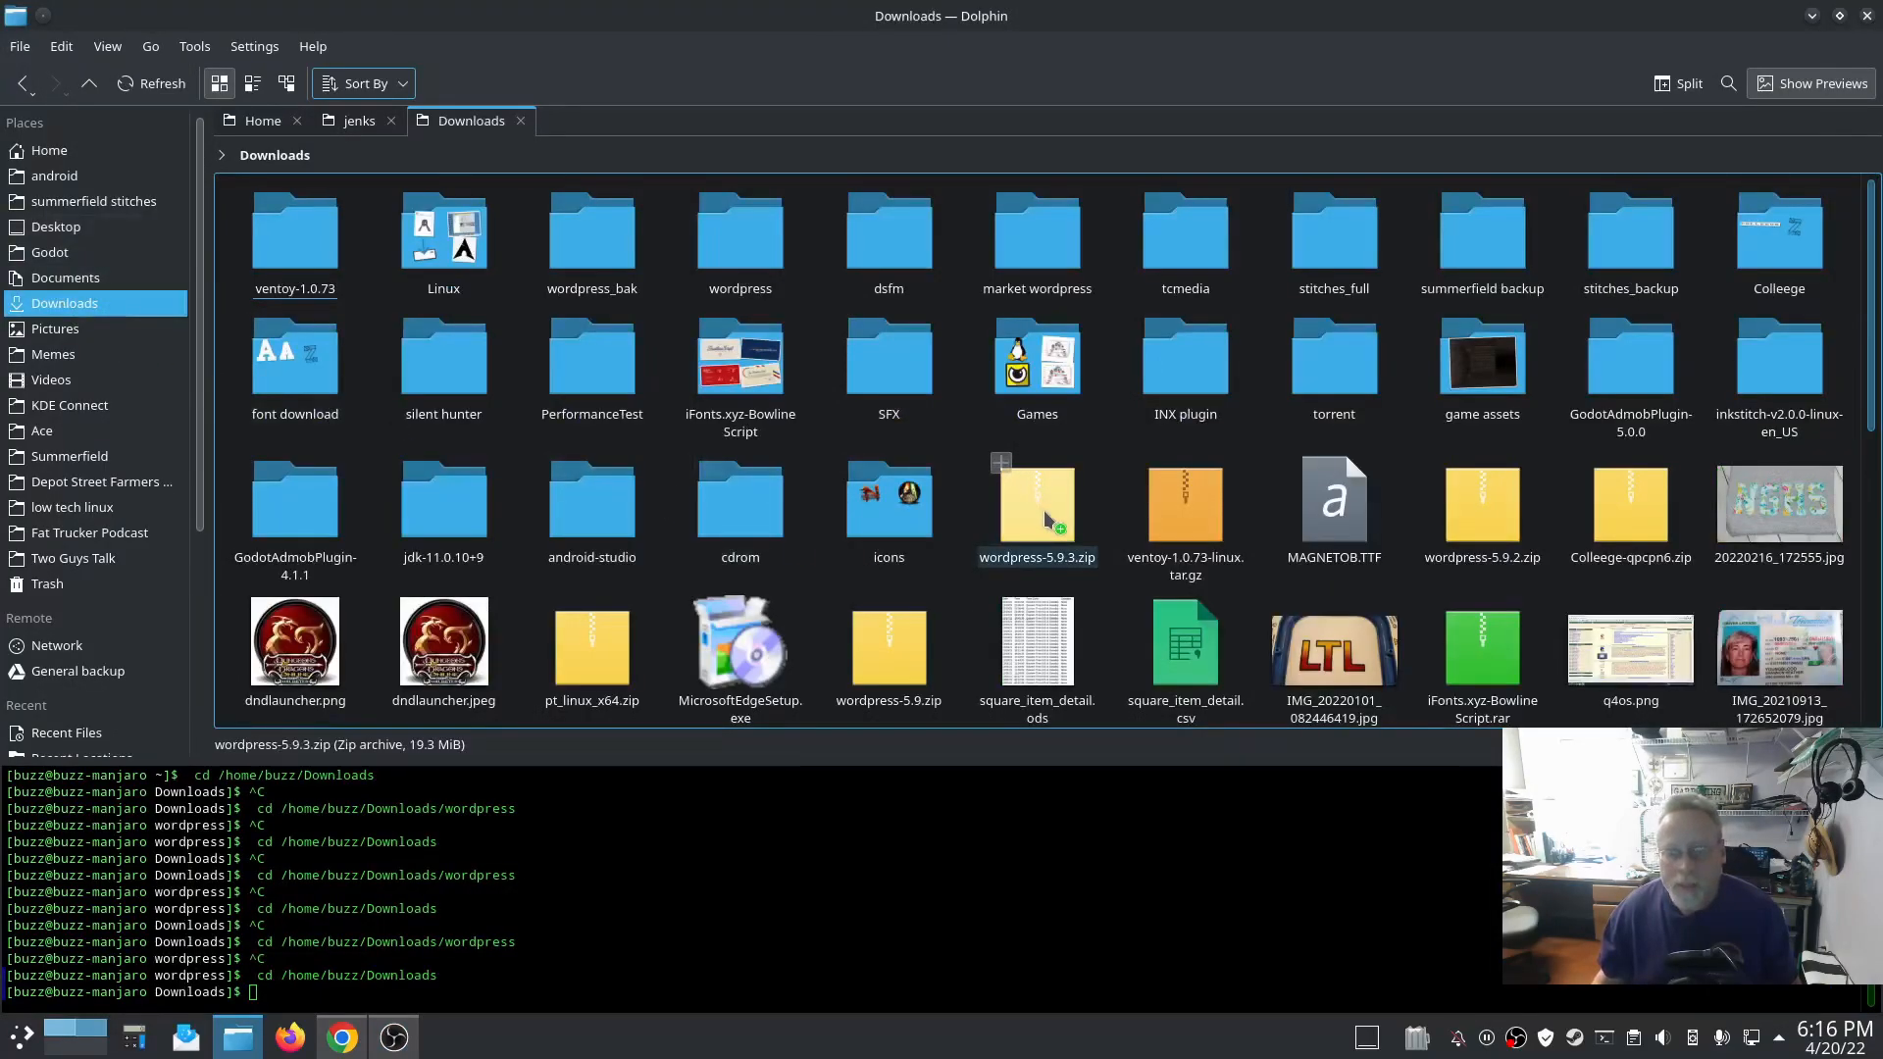
Step: Open the extracted wordpress folder in Downloads, showing its 3 folders and 16 core files
{"action": "left_click", "coordinate": [754, 259]}
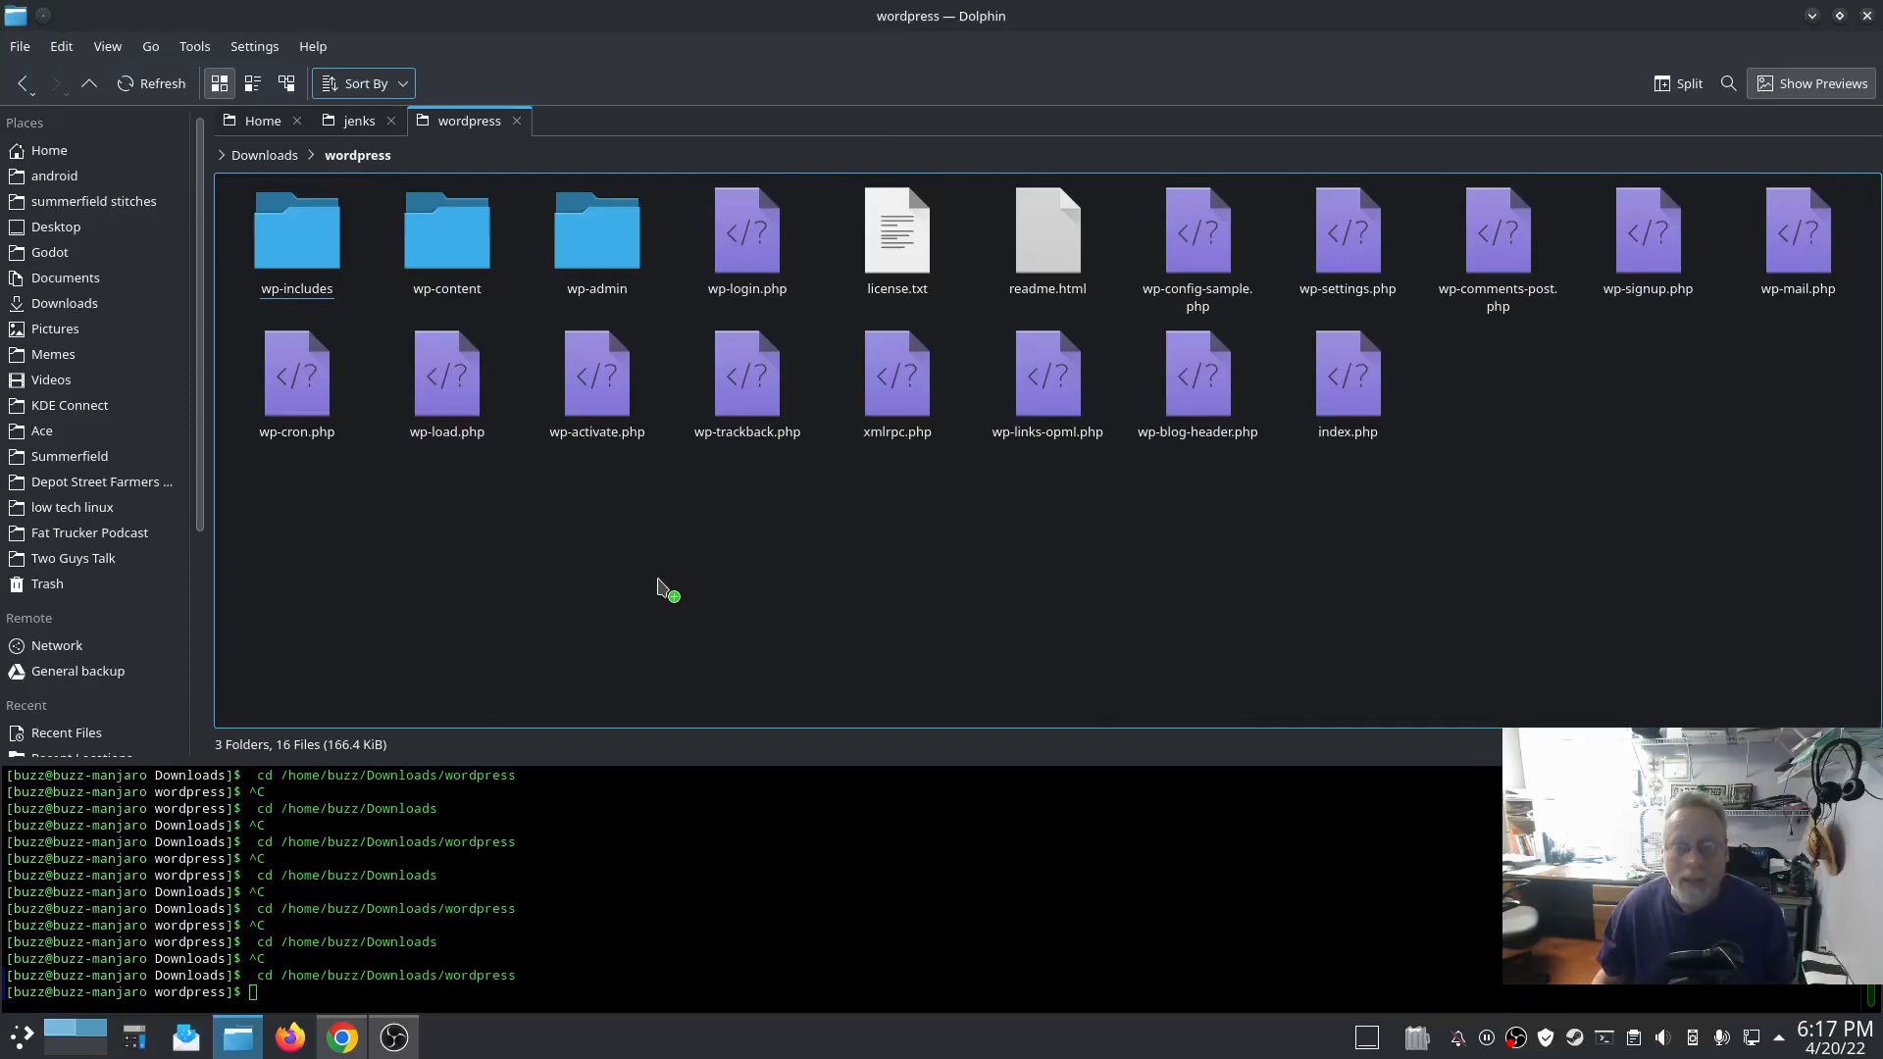
Step: From the browser's cPanel - Main tab, open WordPress Manager by Softaculous under Software
{"action": "left_click", "coordinate": [321, 1048]}
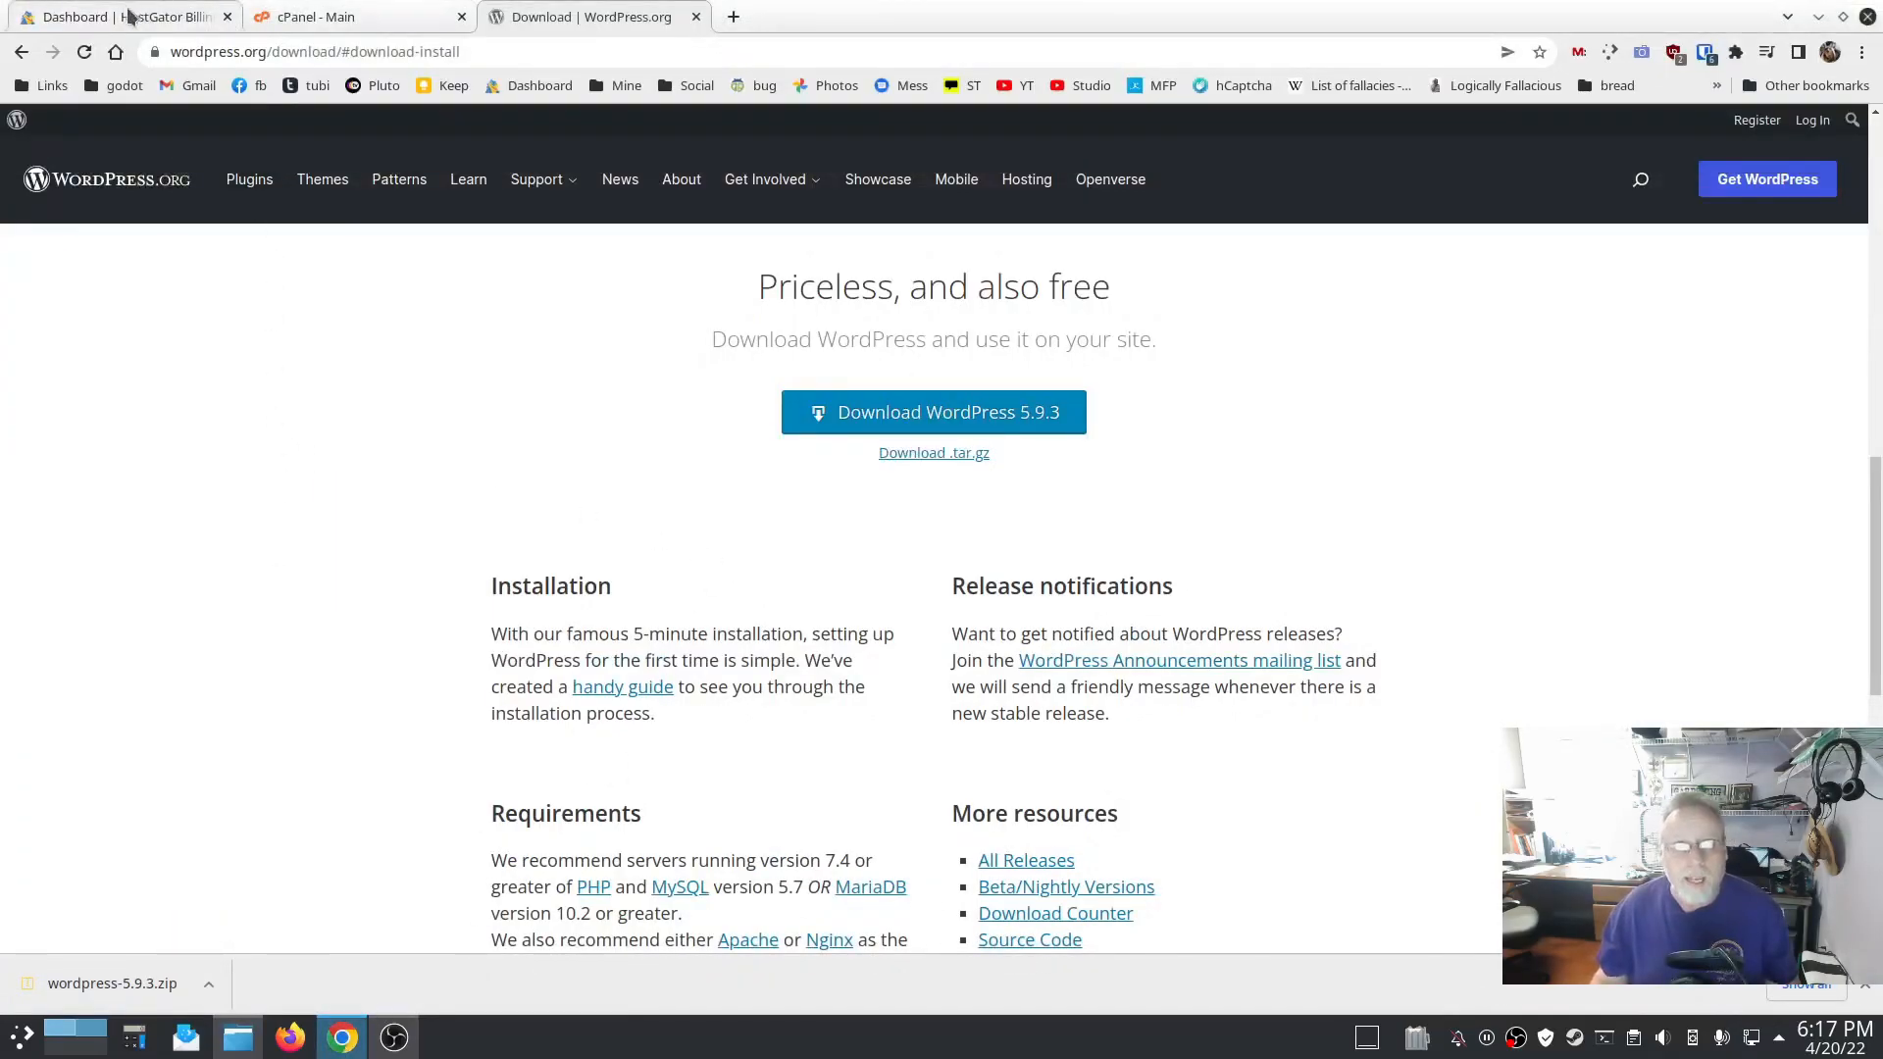
{"action": "left_click", "coordinate": [137, 20]}
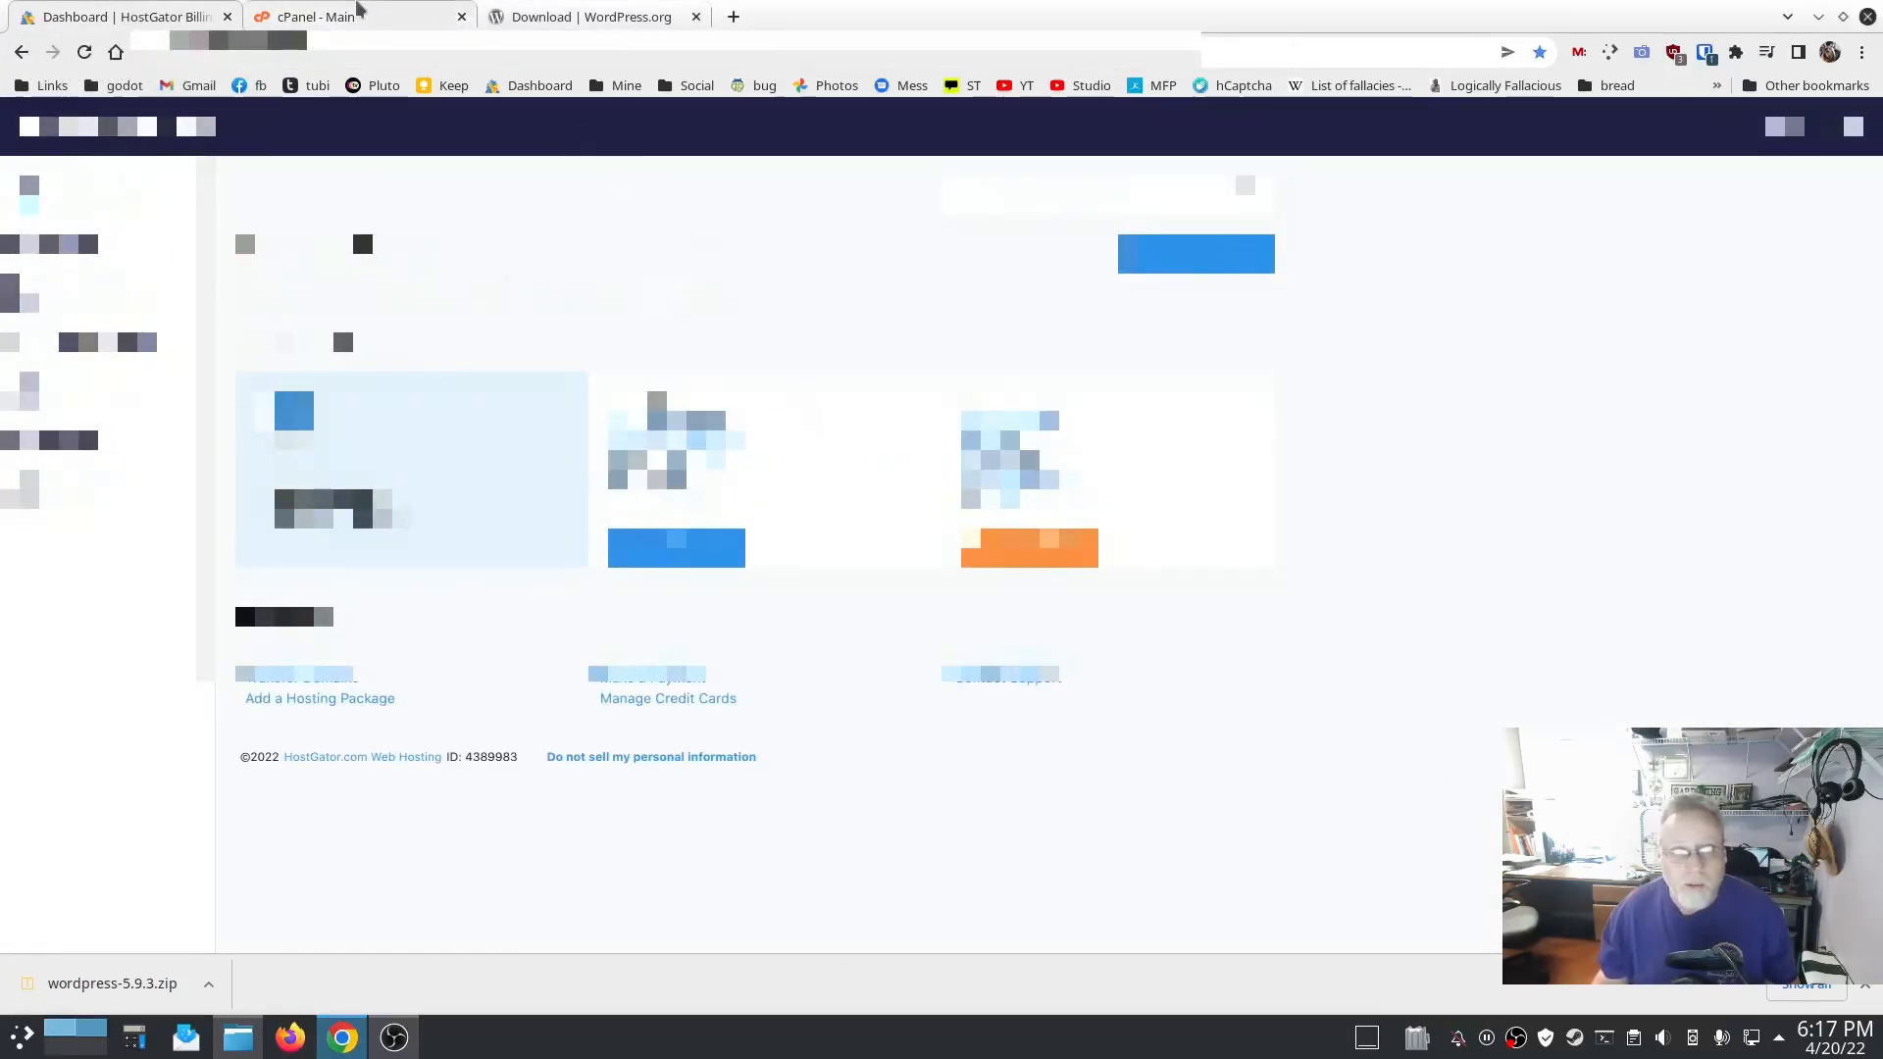
{"action": "left_click", "coordinate": [355, 14]}
{"action": "scroll", "coordinate": [979, 638], "scroll_direction": "down", "scroll_amount": 10}
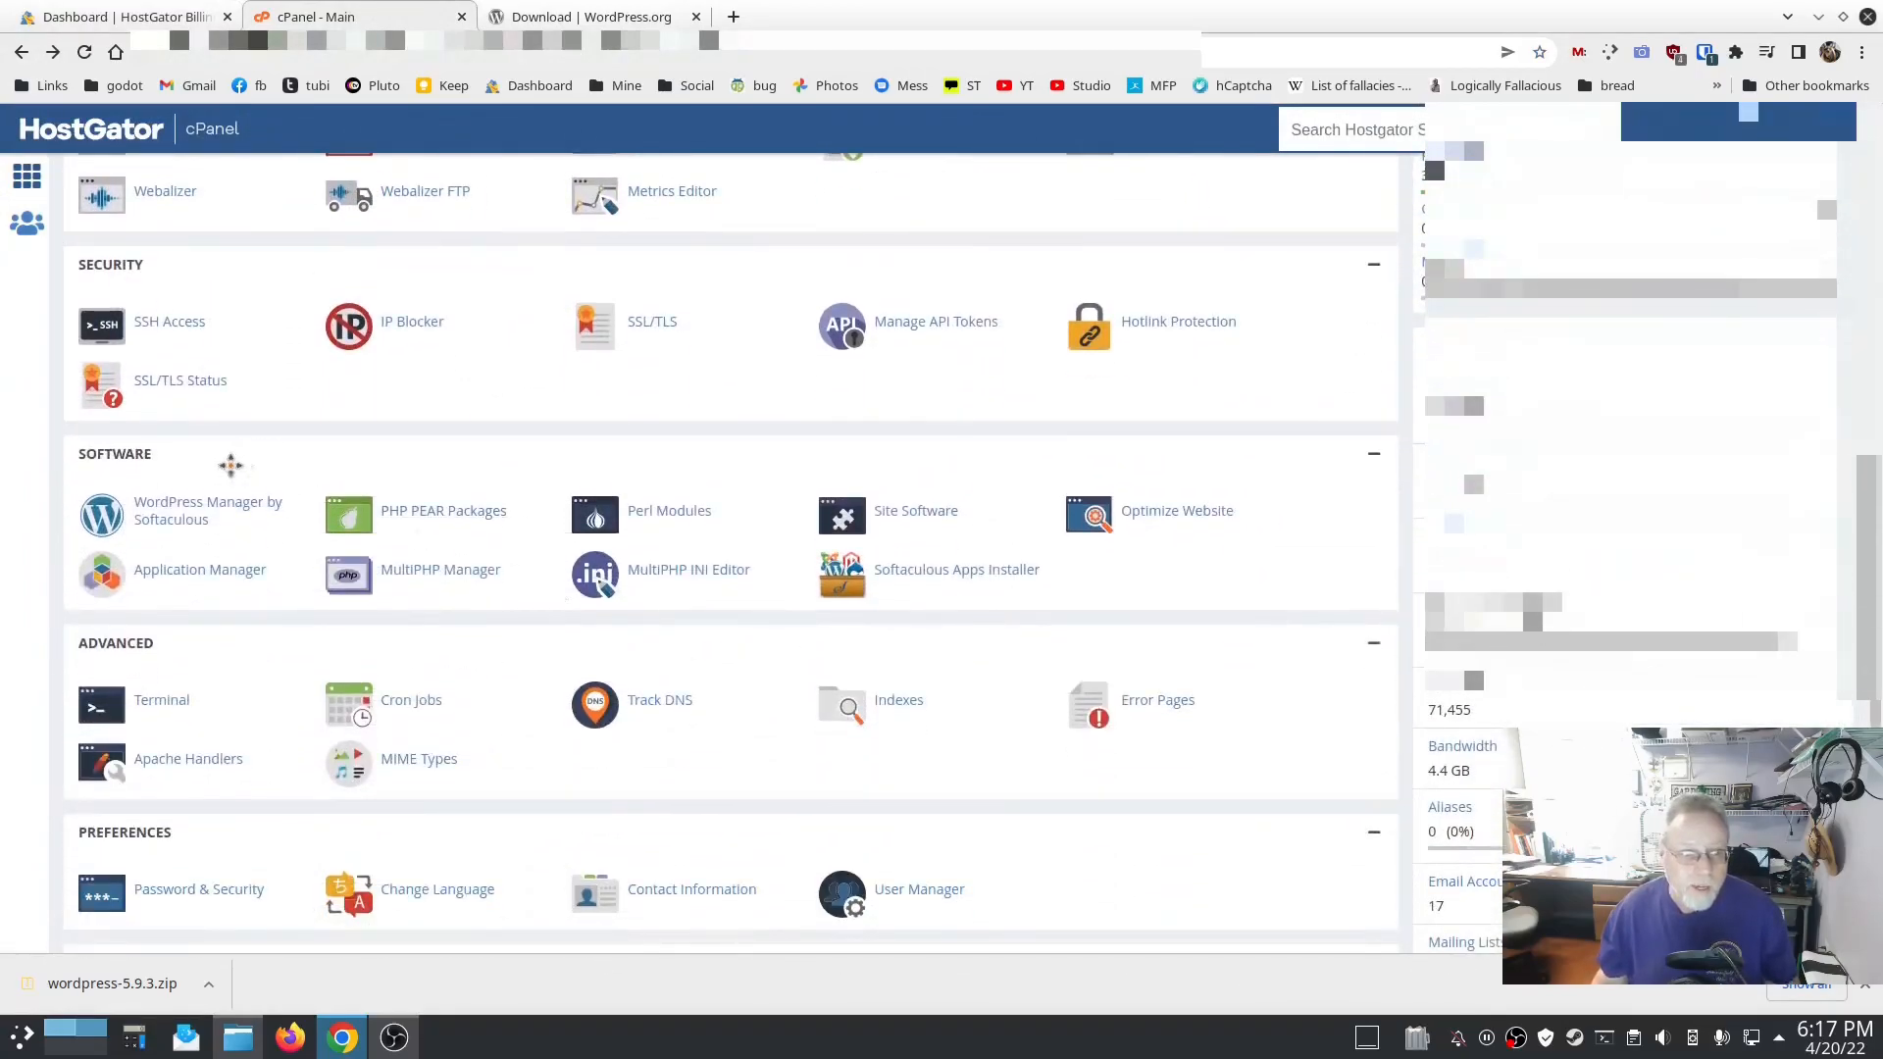
{"action": "left_click", "coordinate": [179, 506]}
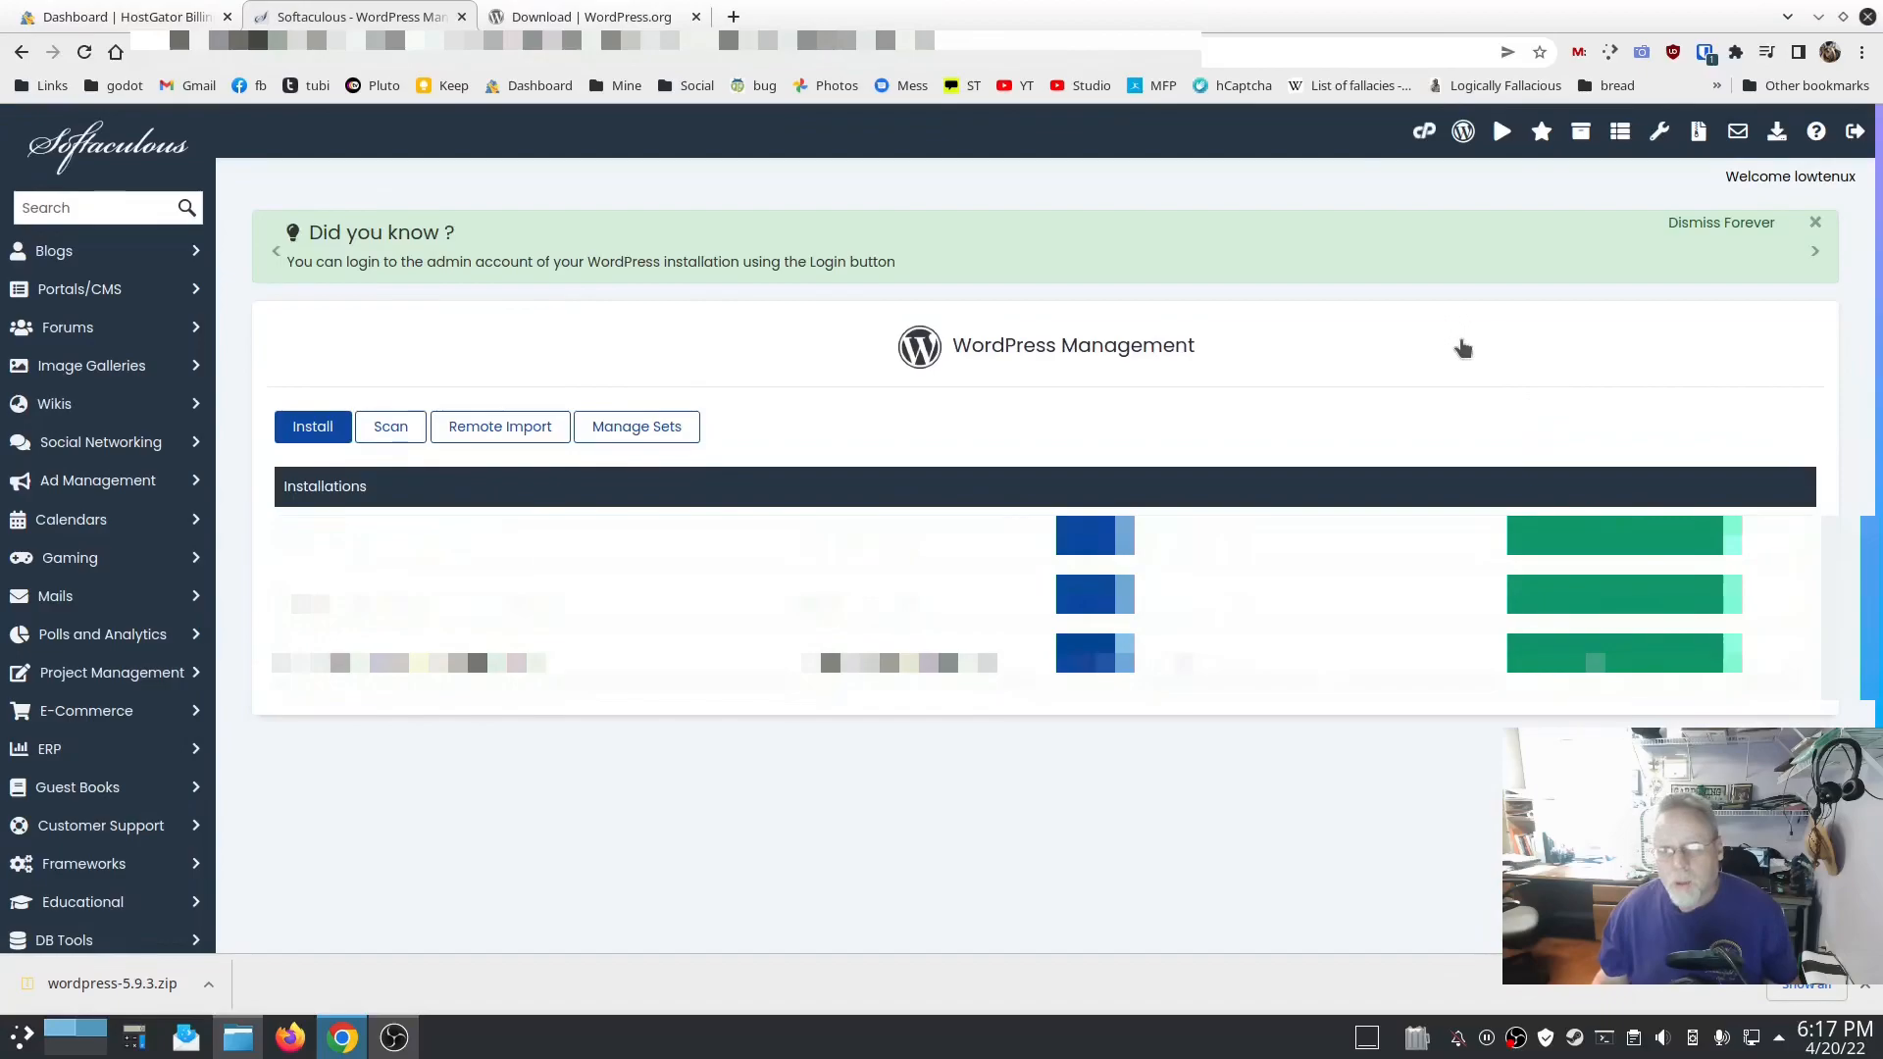
Step: Start a new WordPress install and check the domain list, keeping lowtechlinux.net
{"action": "left_click", "coordinate": [313, 425]}
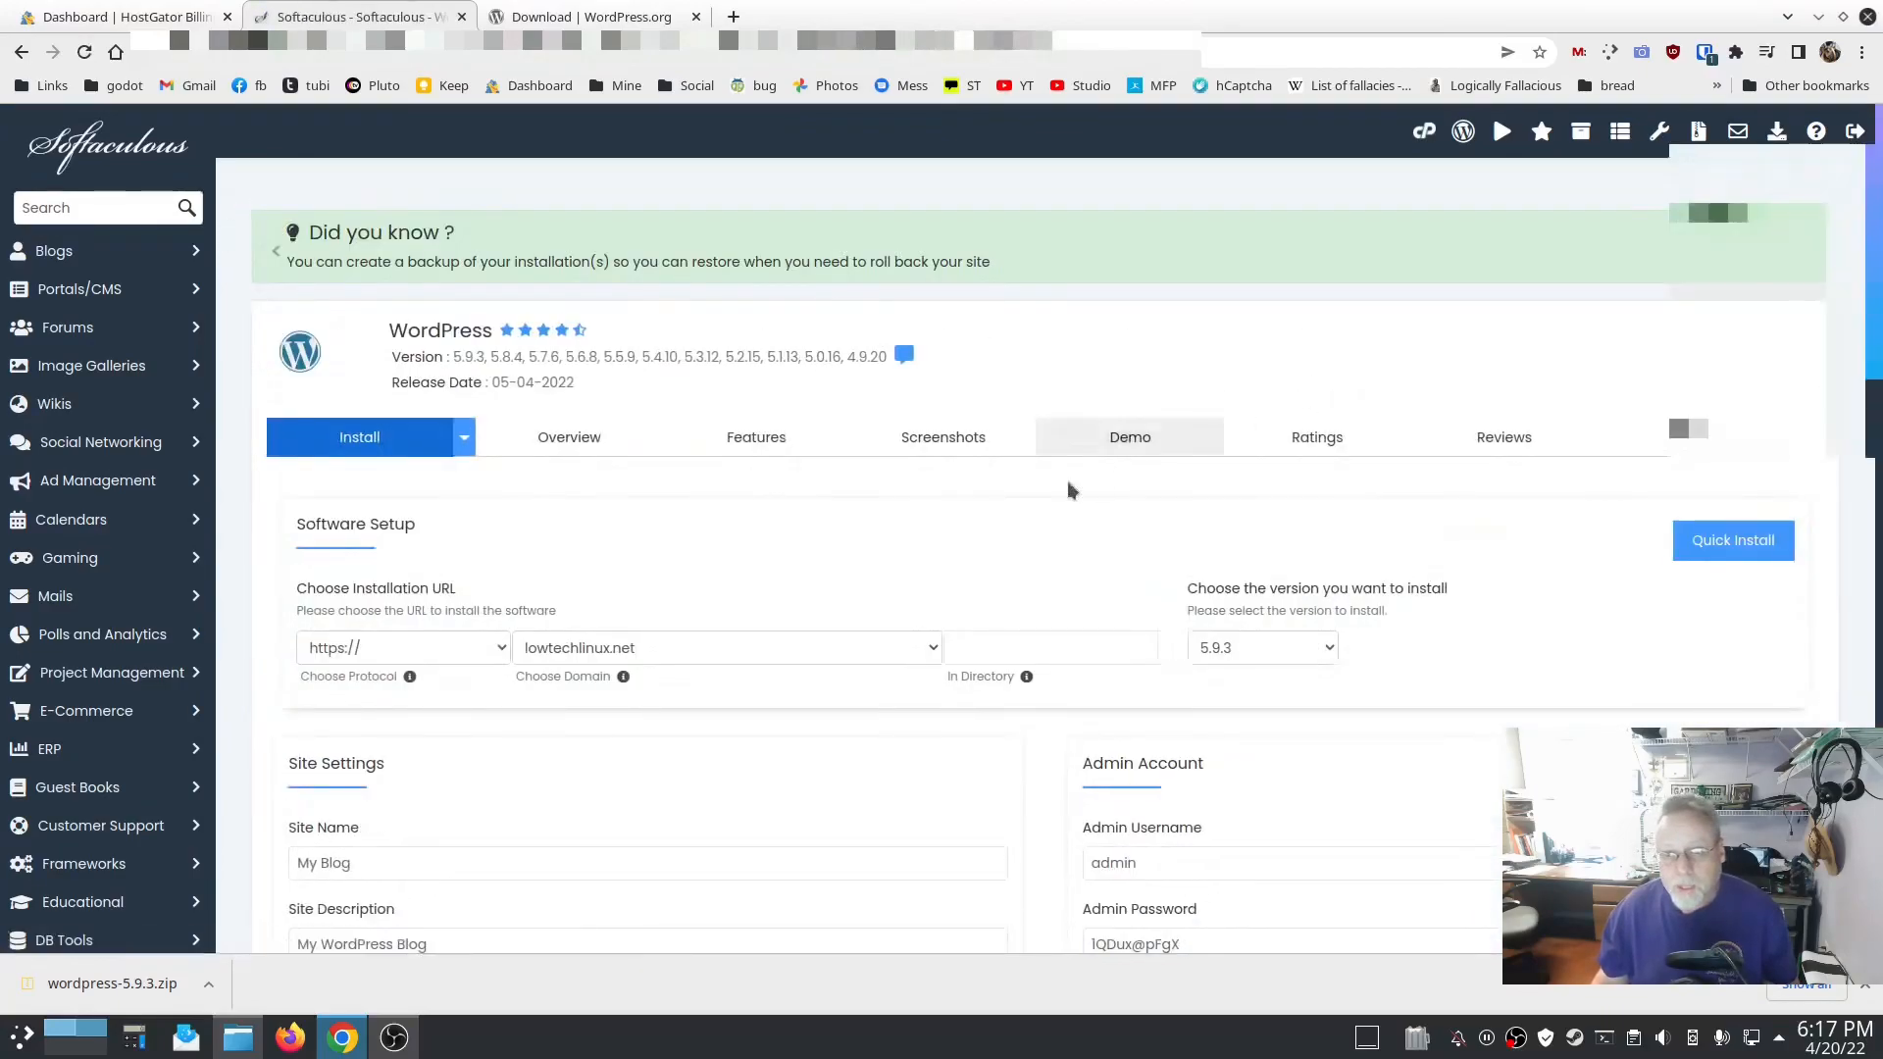
{"action": "left_click", "coordinate": [768, 651]}
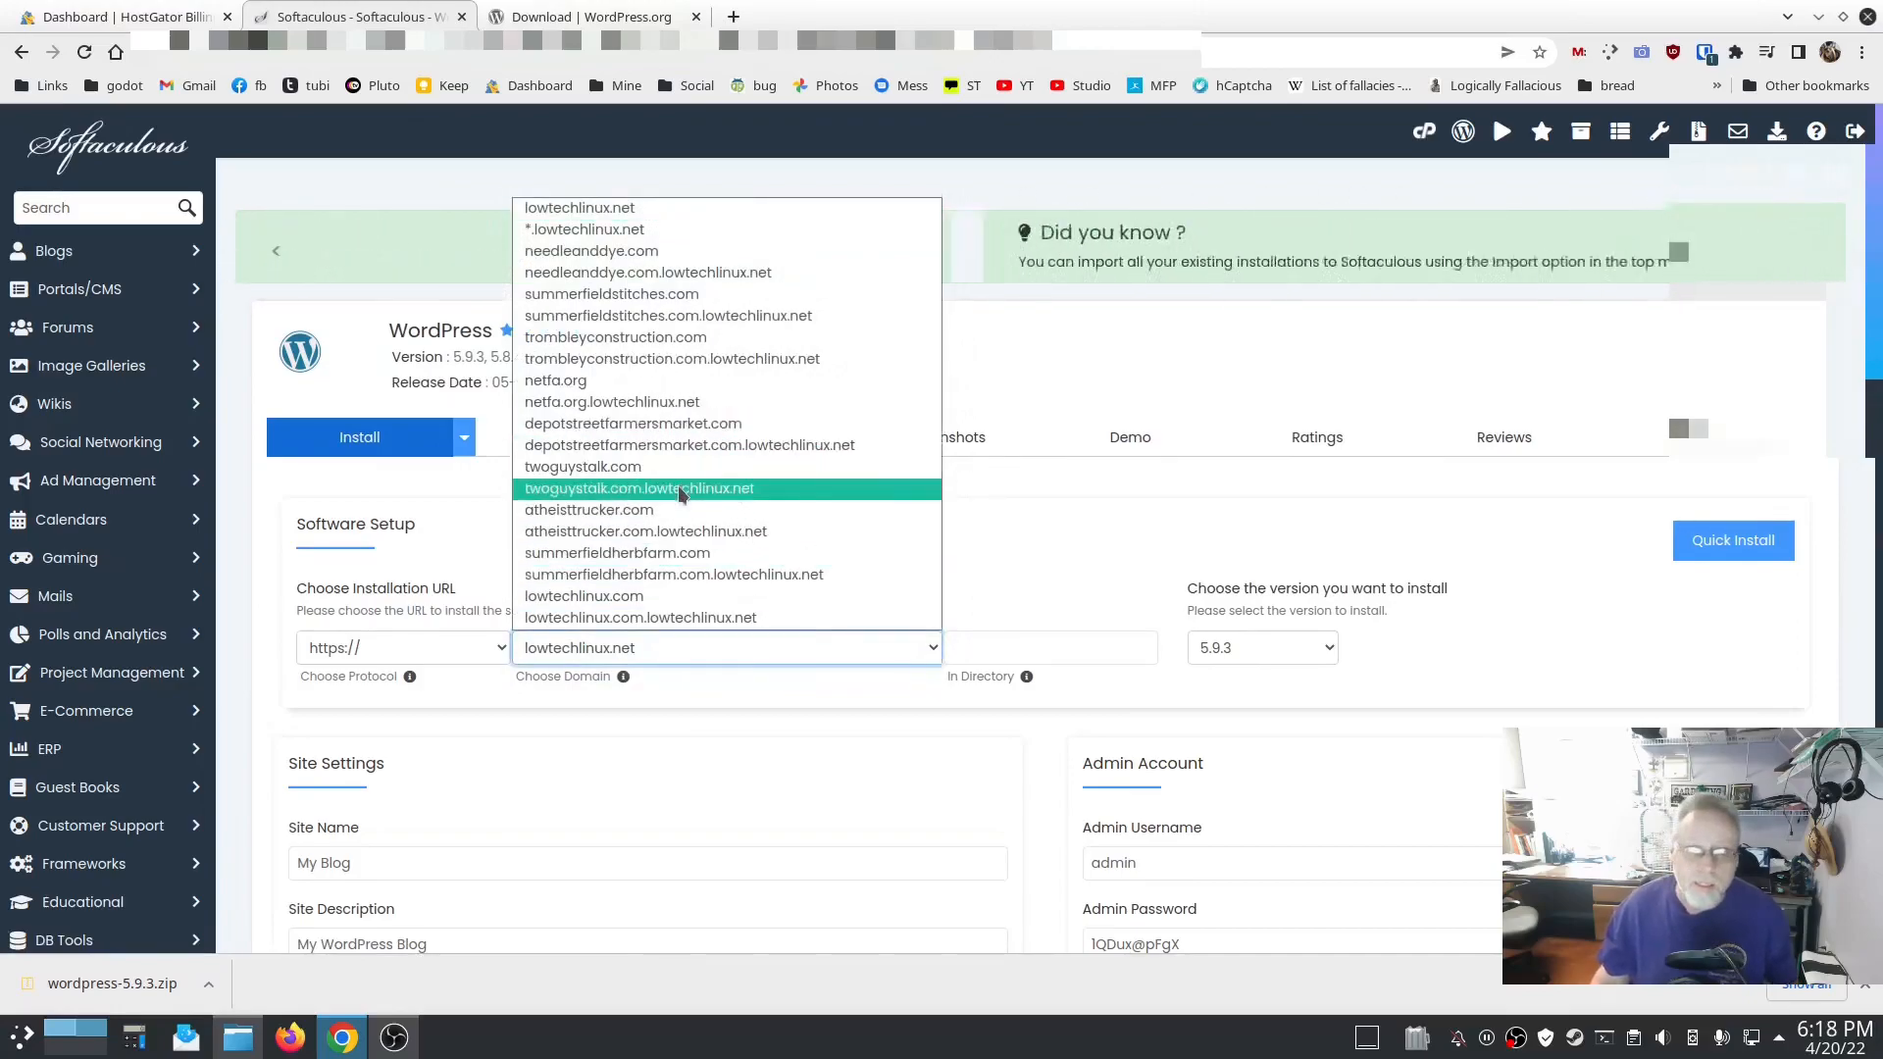
{"action": "left_click", "coordinate": [1359, 563]}
{"action": "scroll", "coordinate": [1551, 561], "scroll_direction": "down", "scroll_amount": 4}
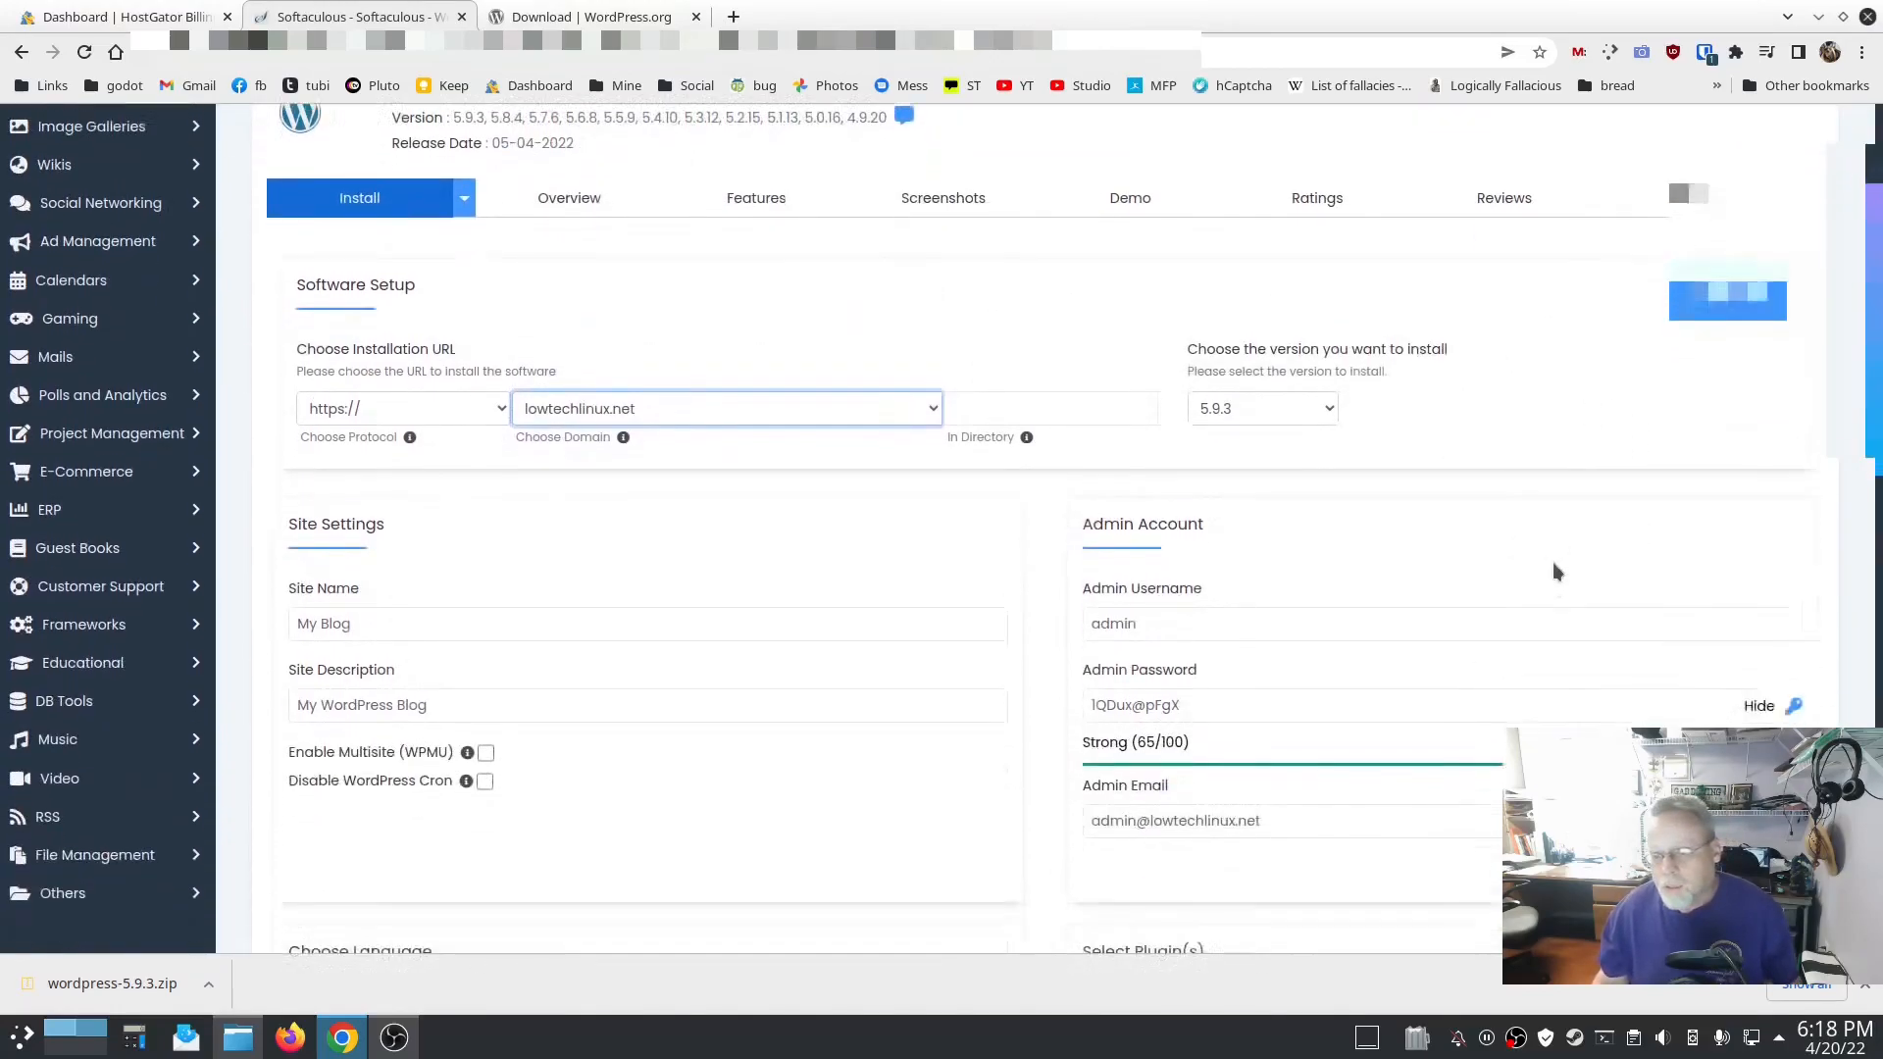
Step: Review the install form's Admin Account fields, the admin username and admin email
{"action": "left_click", "coordinate": [1166, 495]}
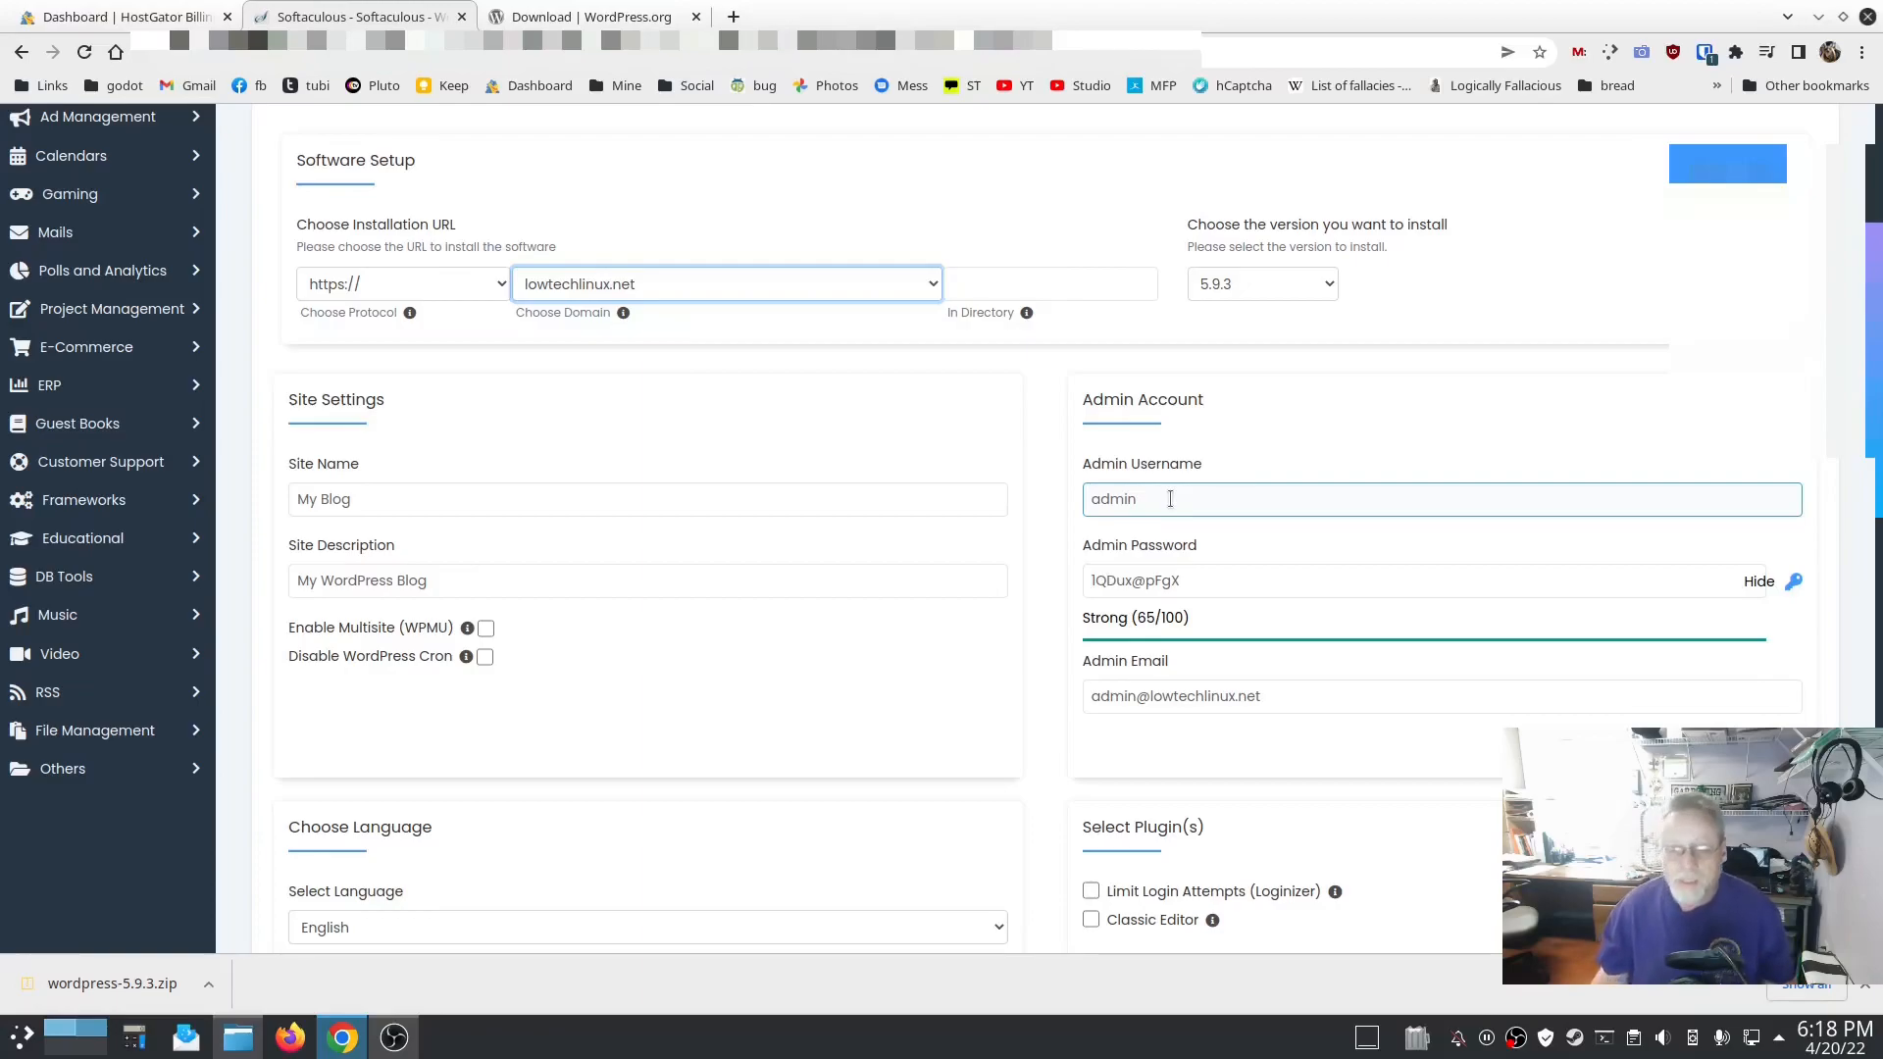
{"action": "left_click", "coordinate": [722, 423]}
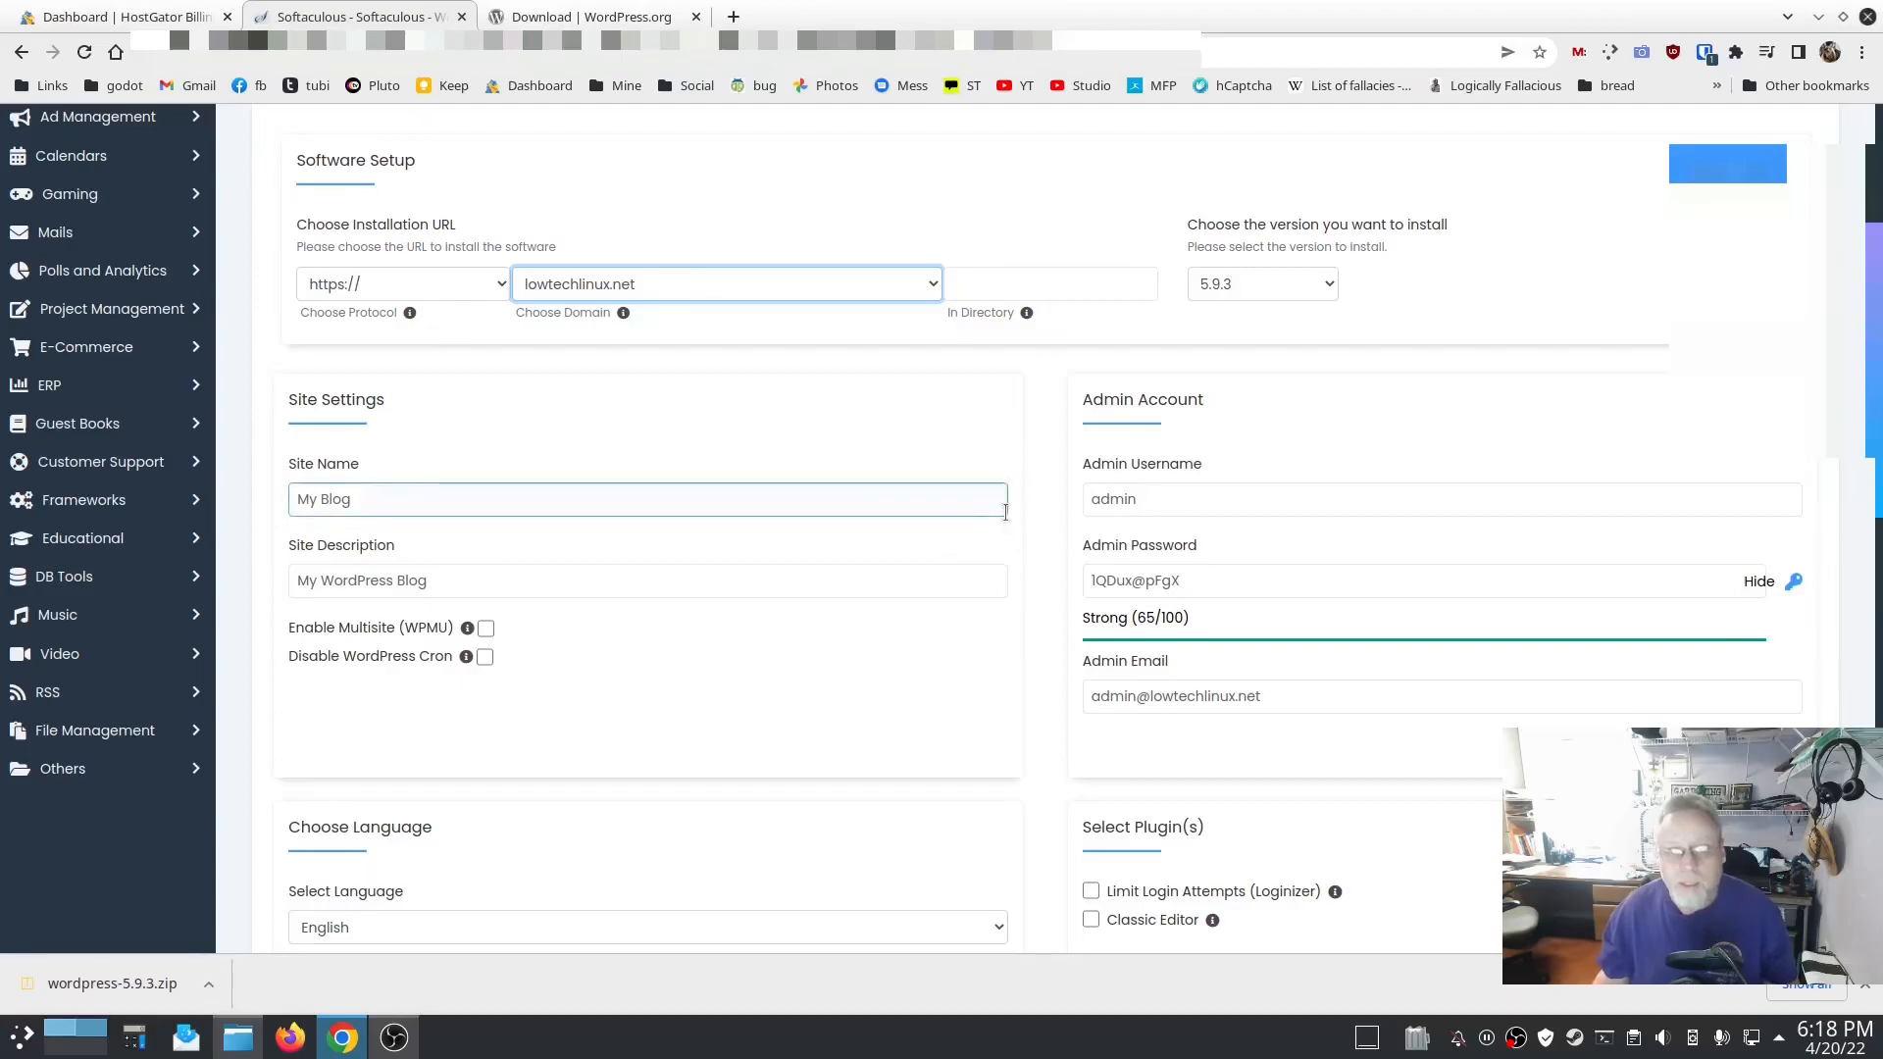
{"action": "left_click", "coordinate": [1150, 500]}
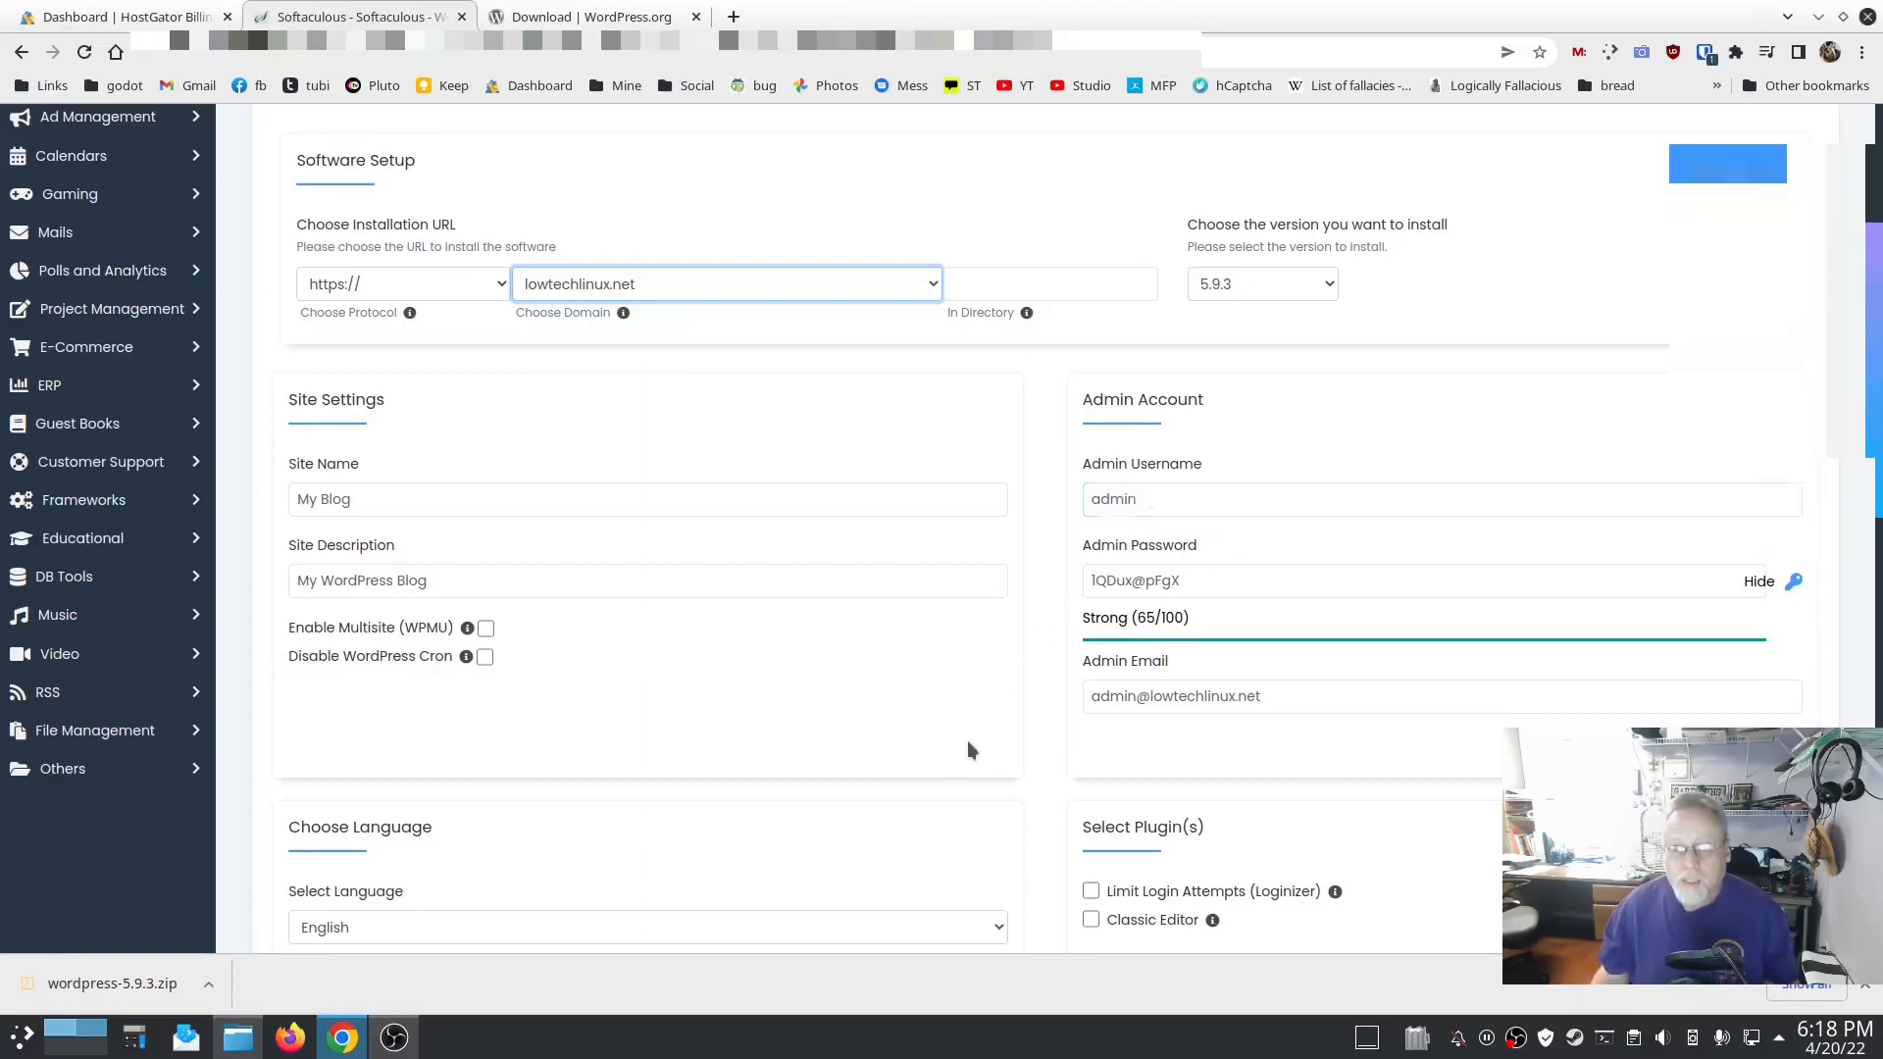
{"action": "scroll", "coordinate": [1040, 661], "scroll_direction": "down", "scroll_amount": 3}
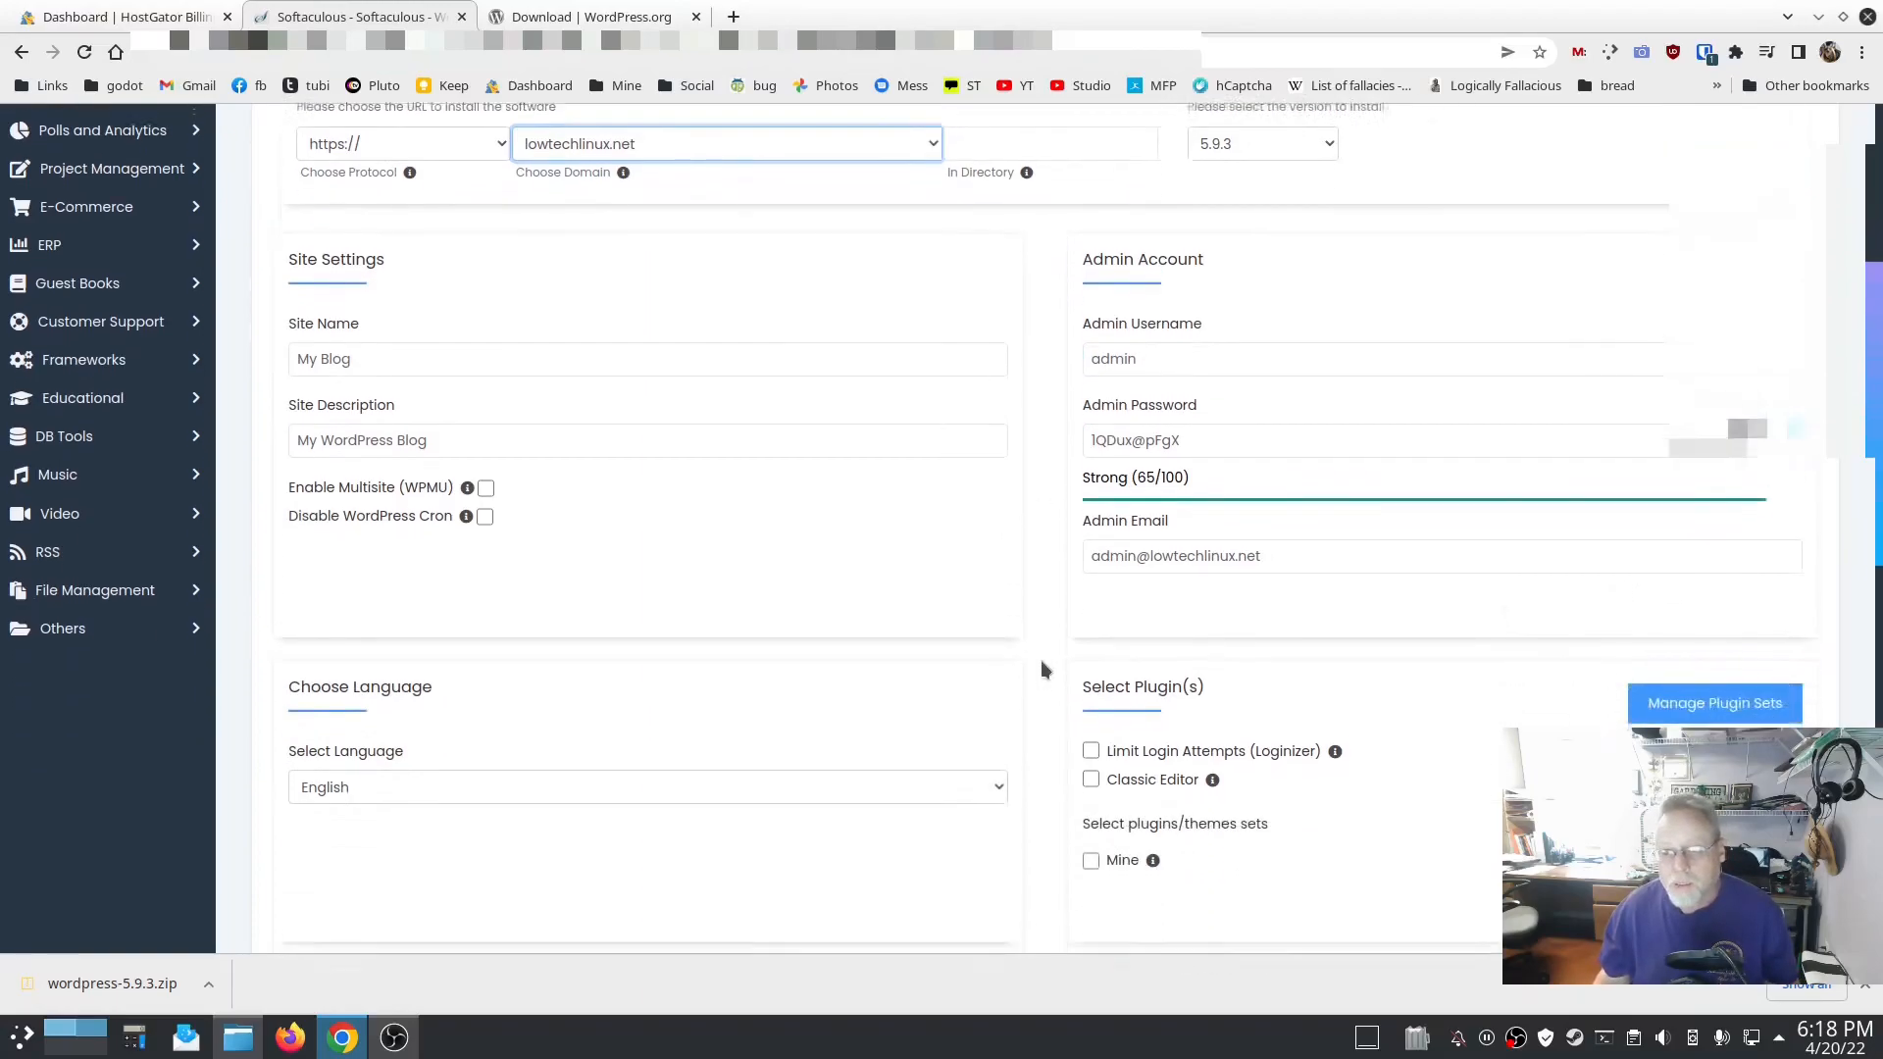
{"action": "scroll", "coordinate": [1040, 661], "scroll_direction": "up", "scroll_amount": 3}
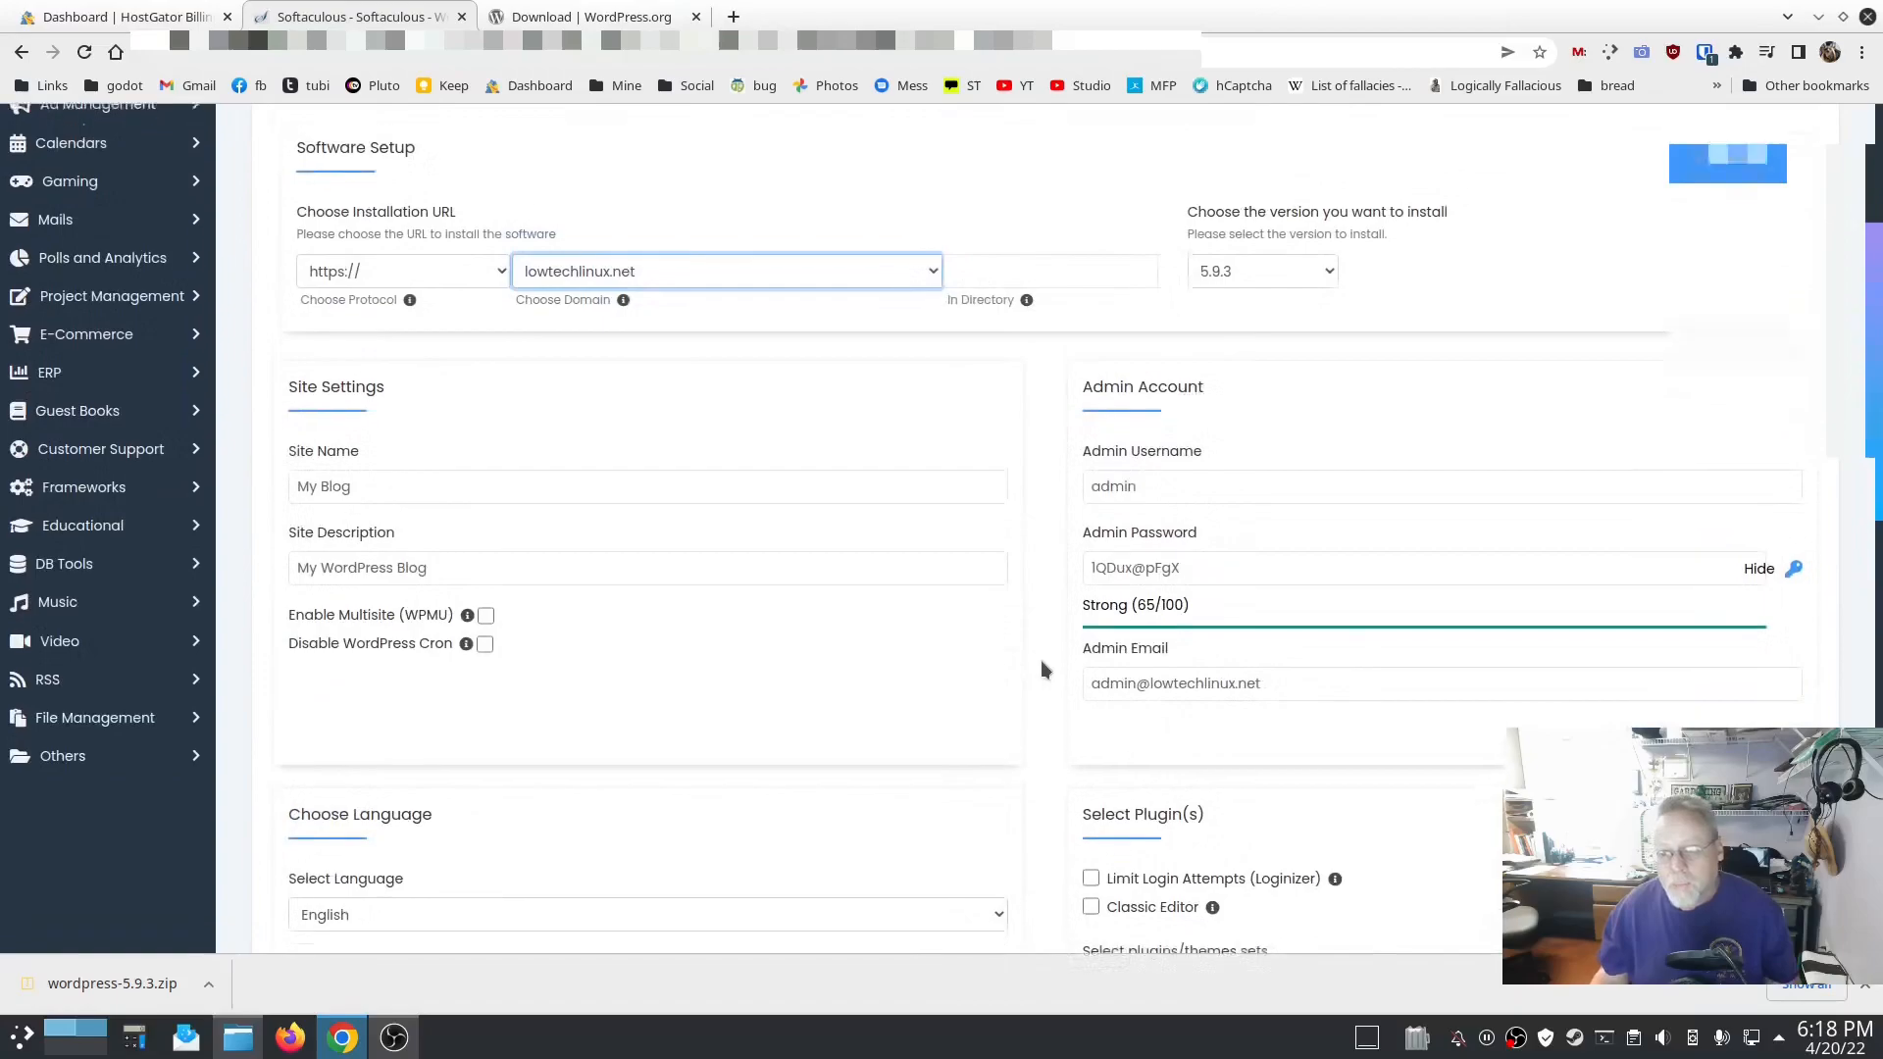
{"action": "scroll", "coordinate": [1040, 661], "scroll_direction": "down", "scroll_amount": 1}
{"action": "left_click", "coordinate": [1135, 596]}
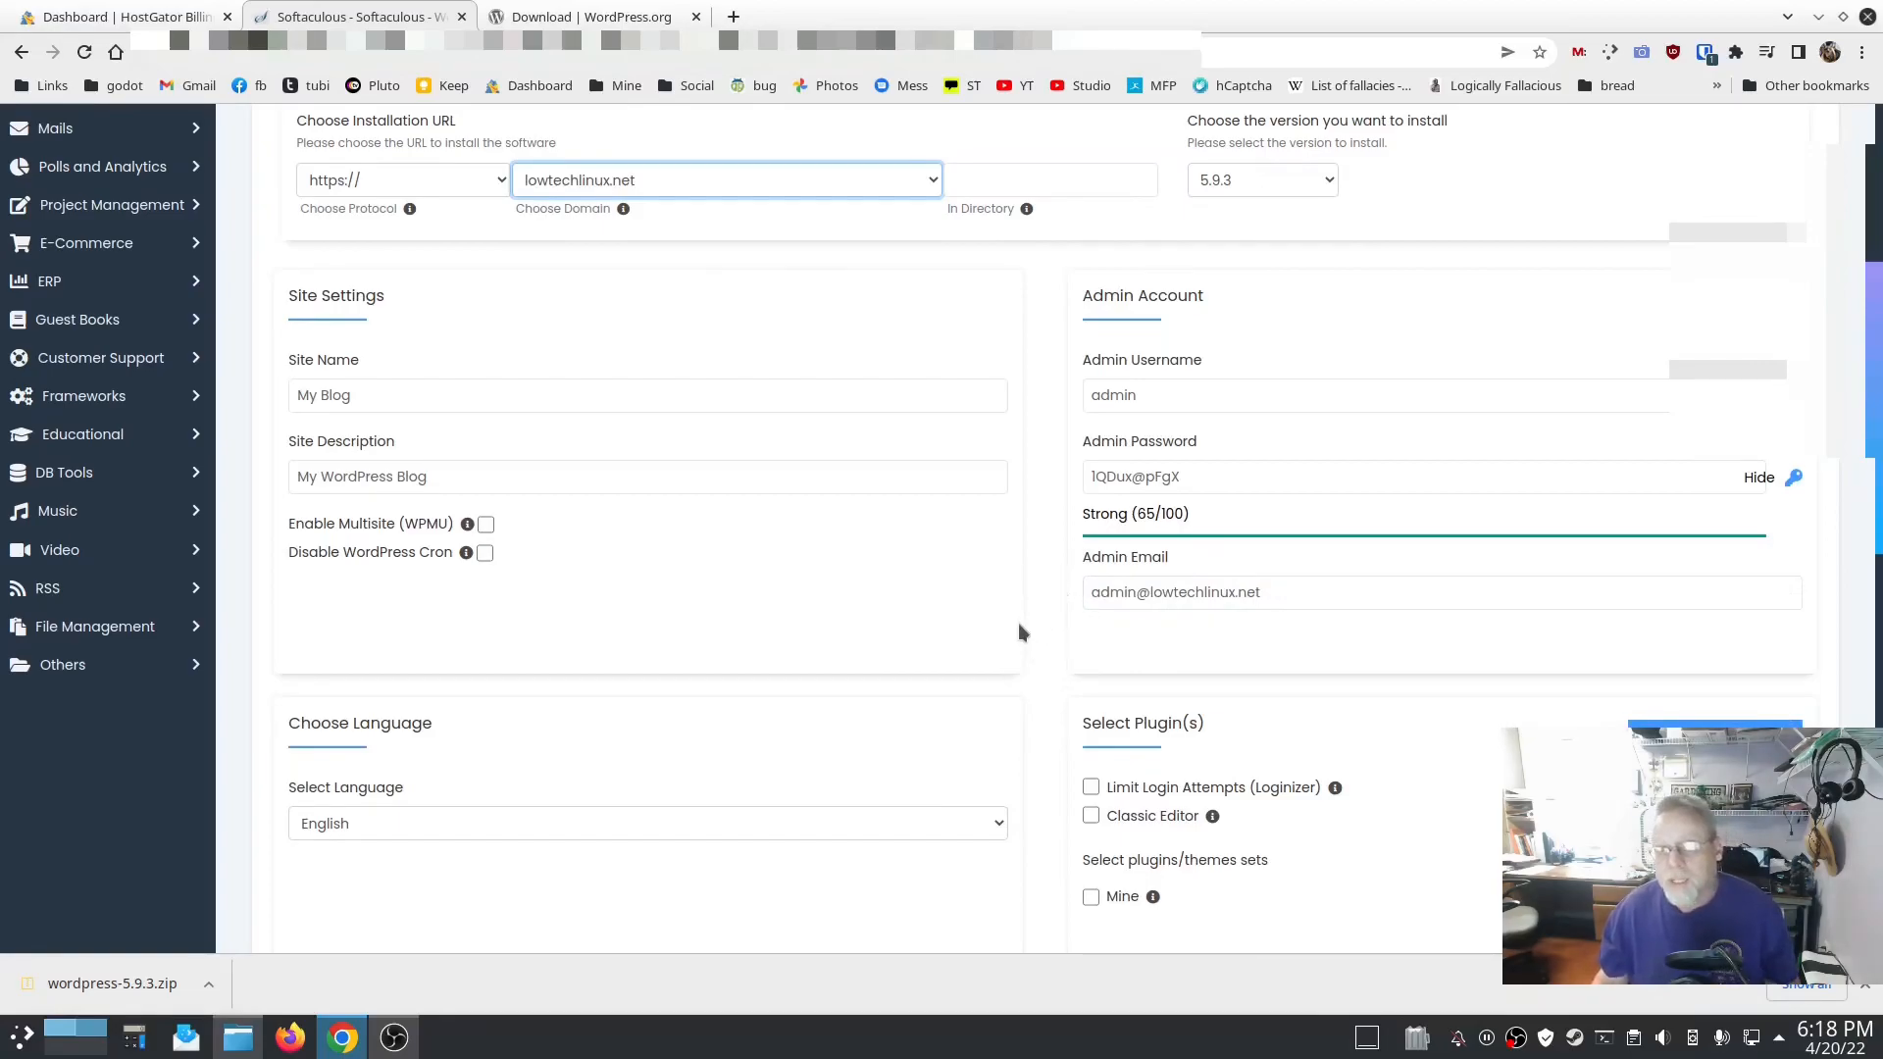
Step: Return to the cPanel main page and open the MySQL Database Wizard under Databases
{"action": "key", "text": "alt+Left"}
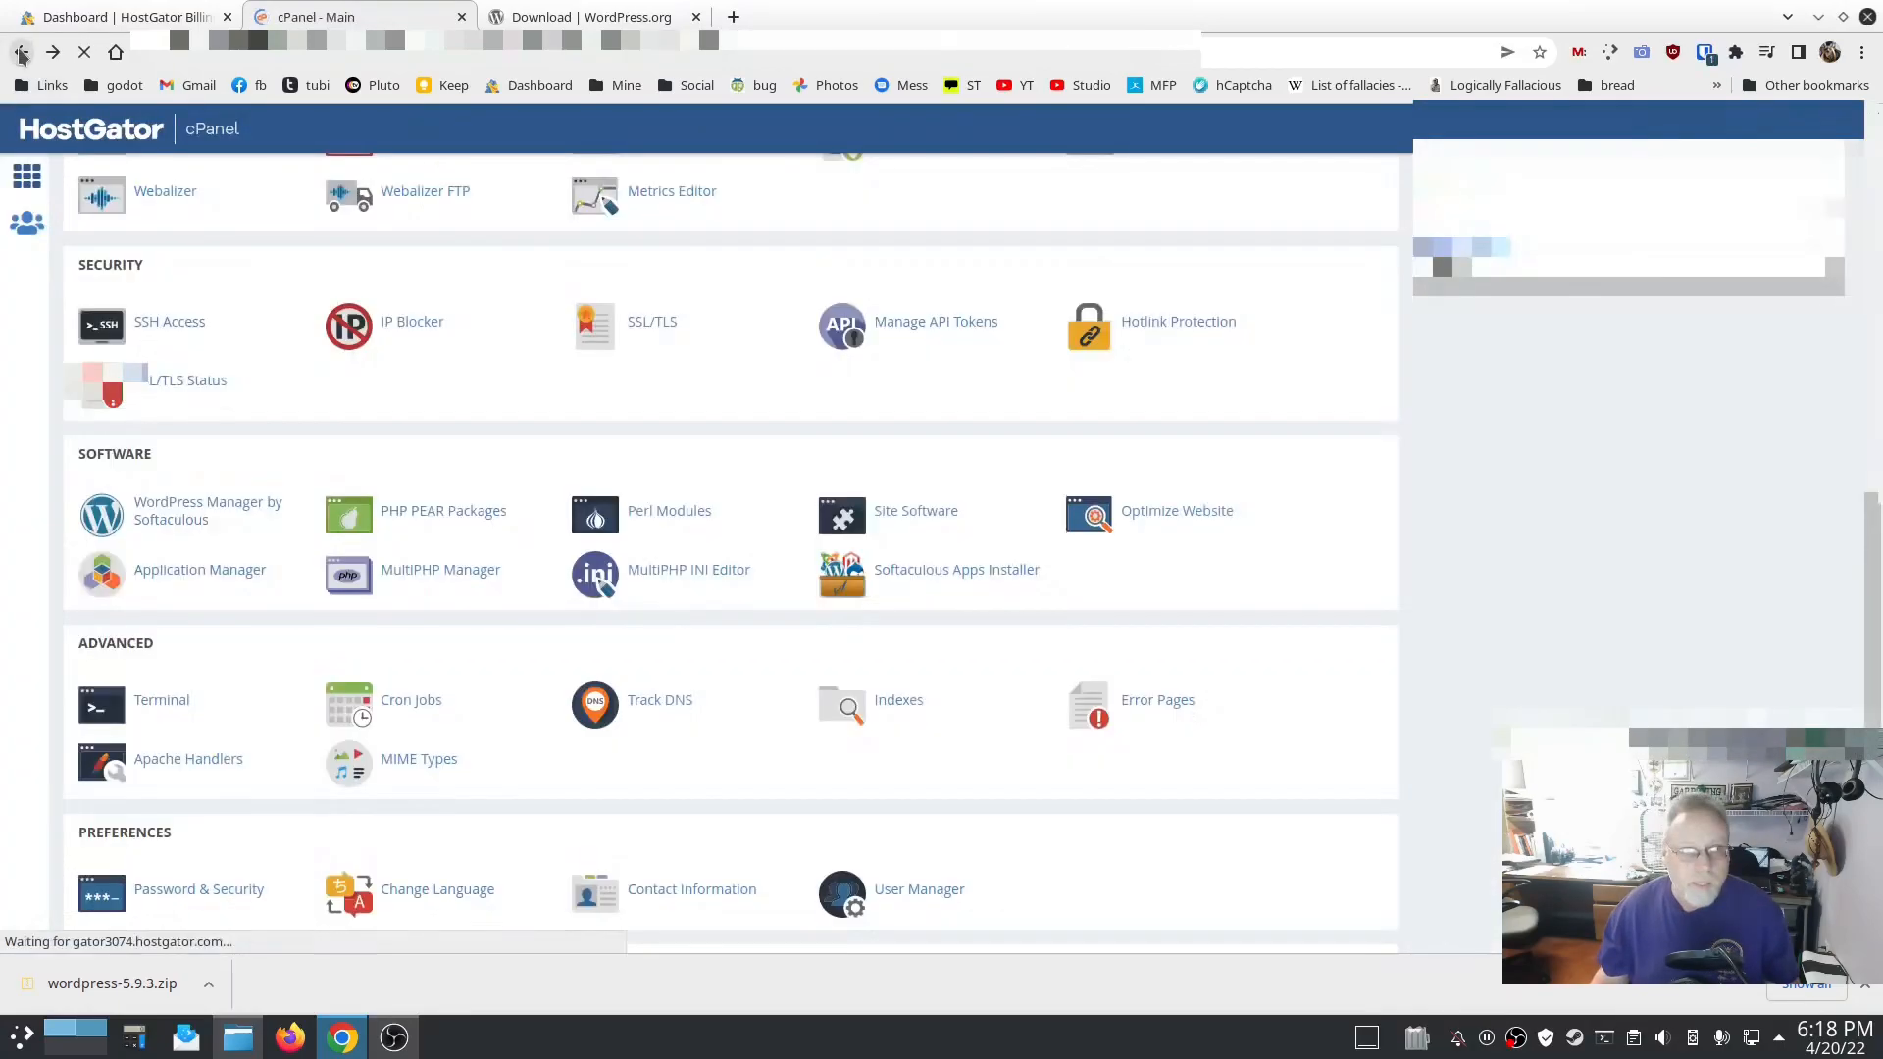
{"action": "scroll", "coordinate": [541, 549], "scroll_direction": "up", "scroll_amount": 6}
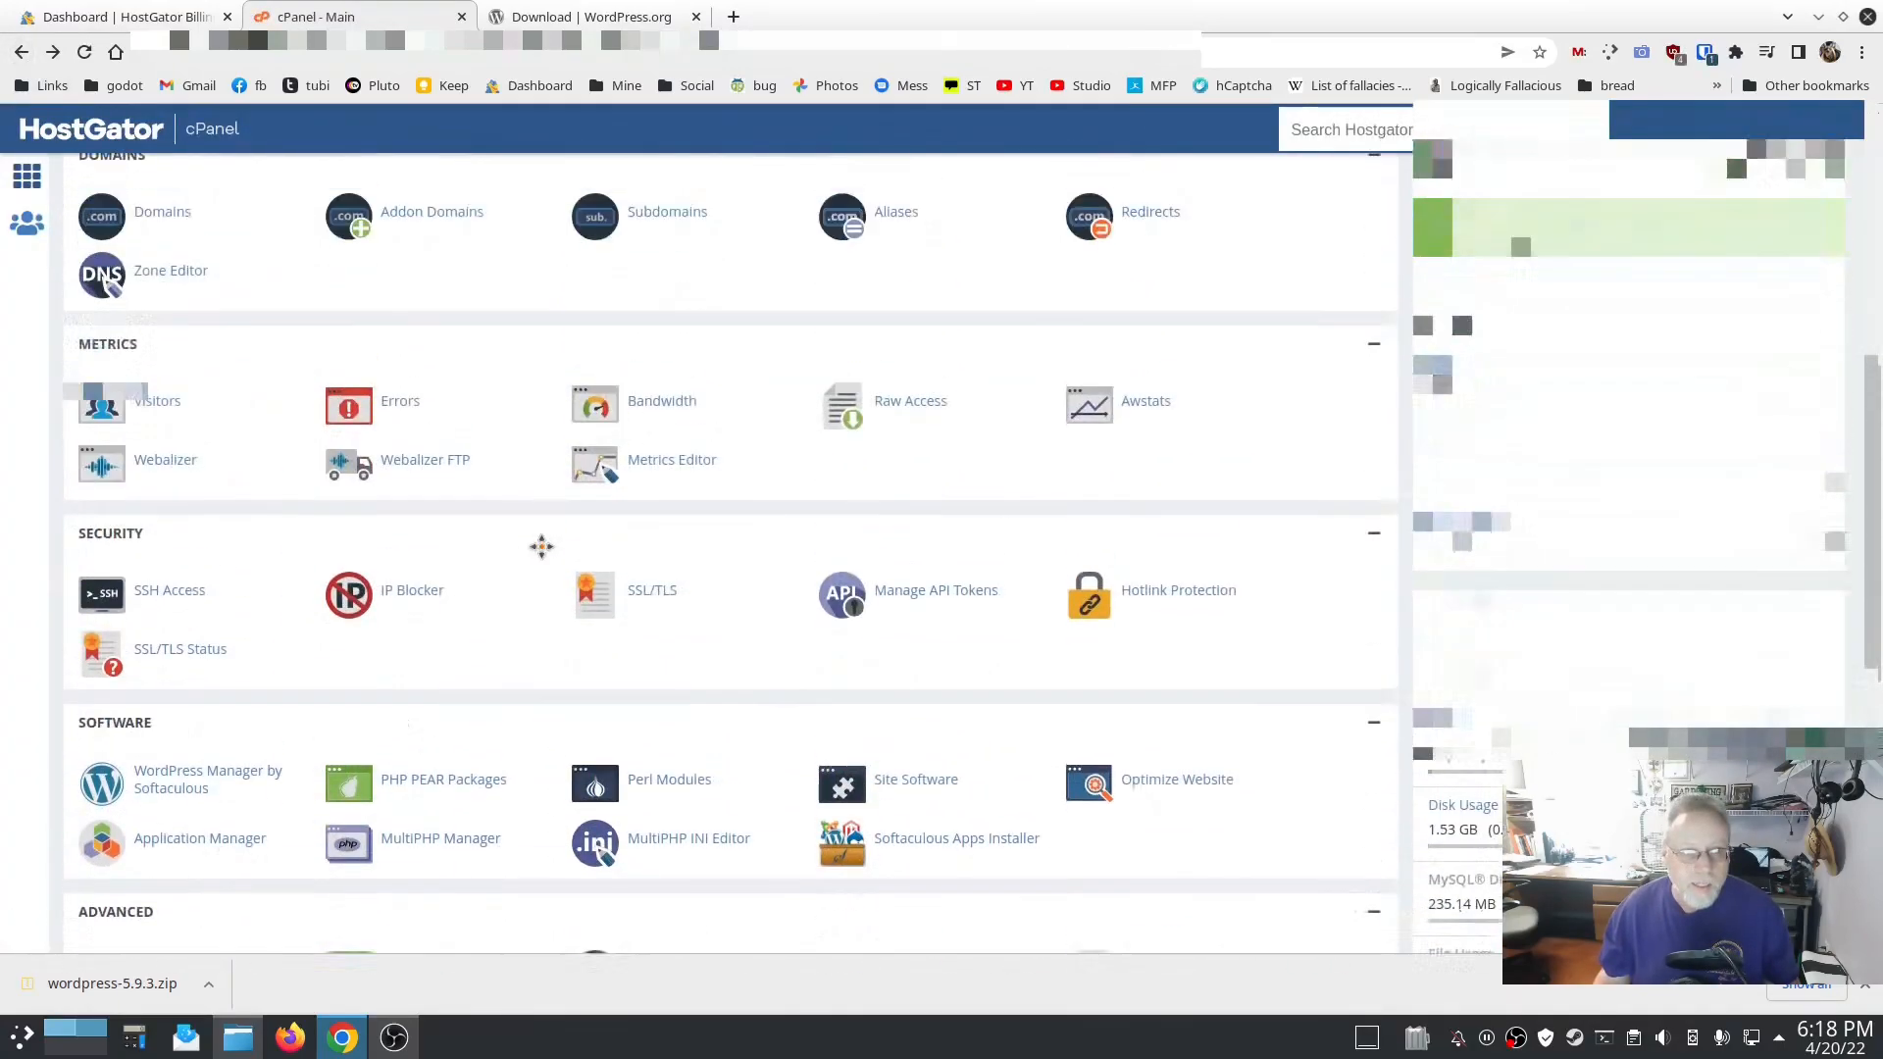
{"action": "scroll", "coordinate": [542, 551], "scroll_direction": "up", "scroll_amount": 1}
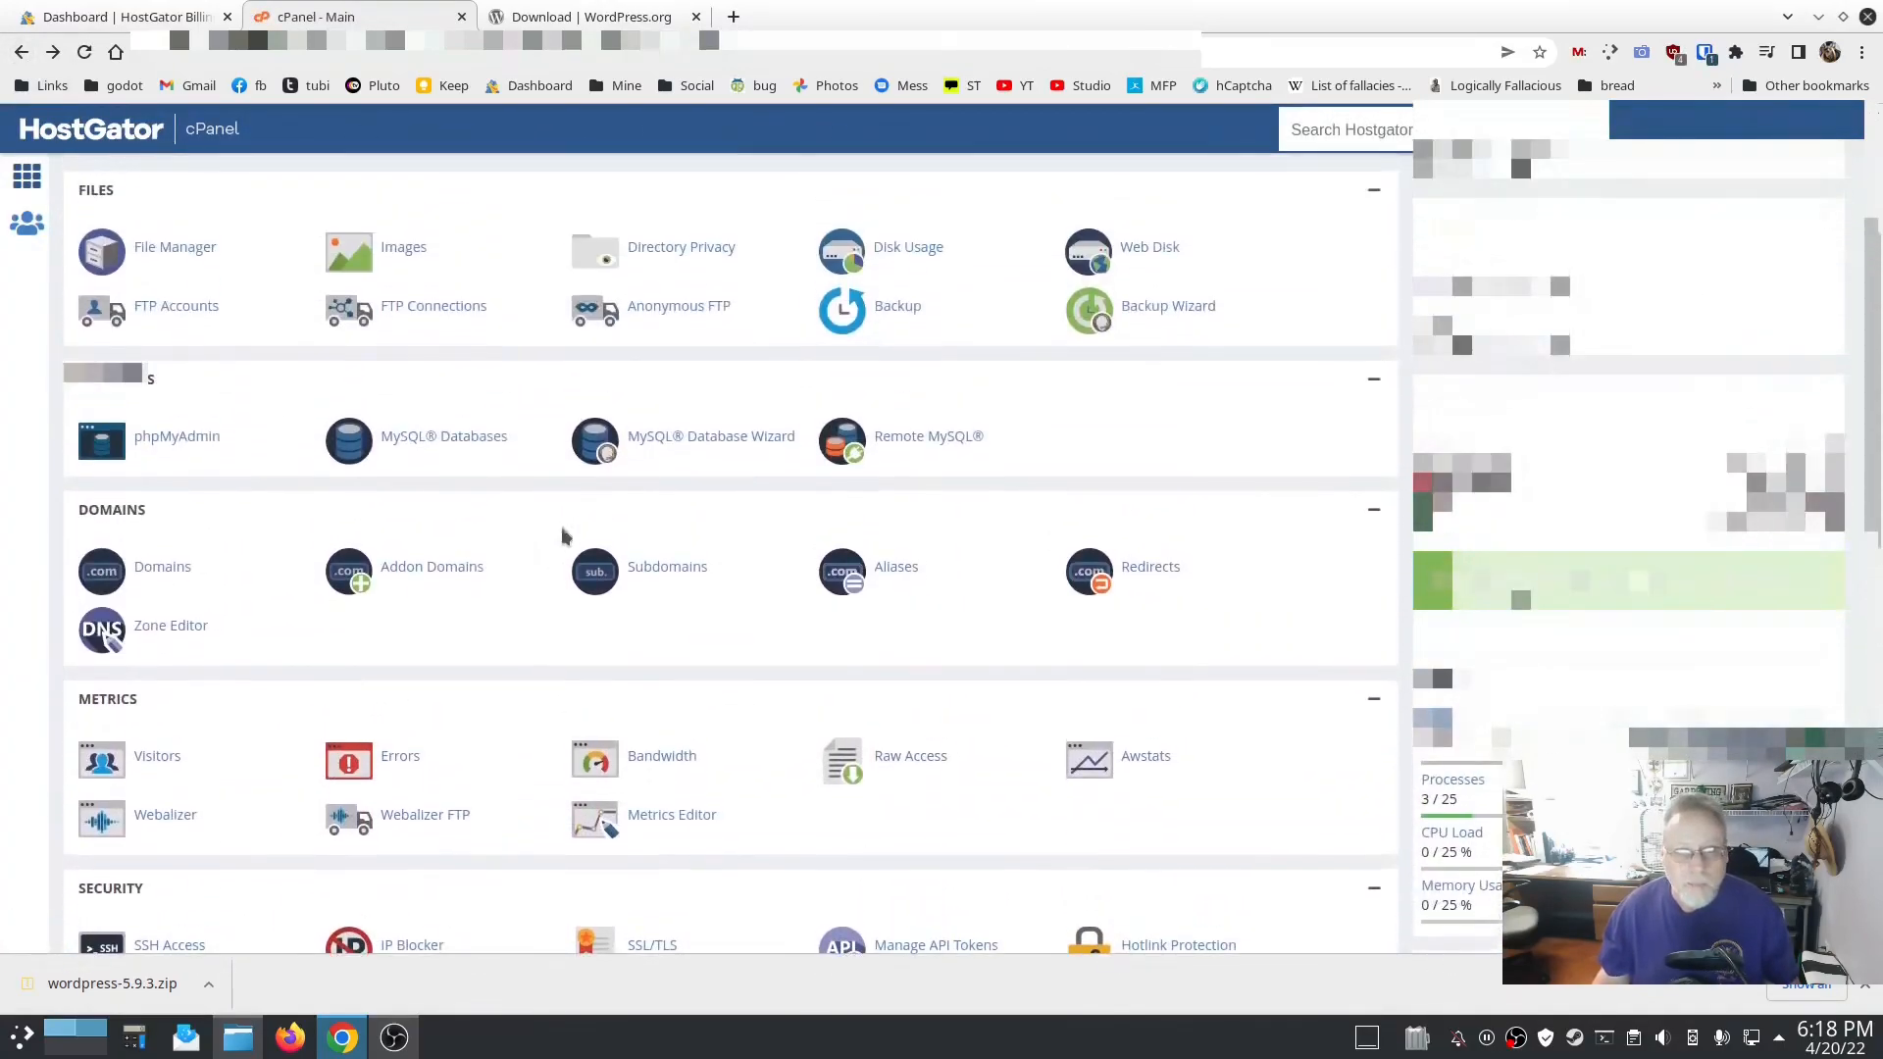
{"action": "left_click", "coordinate": [723, 438]}
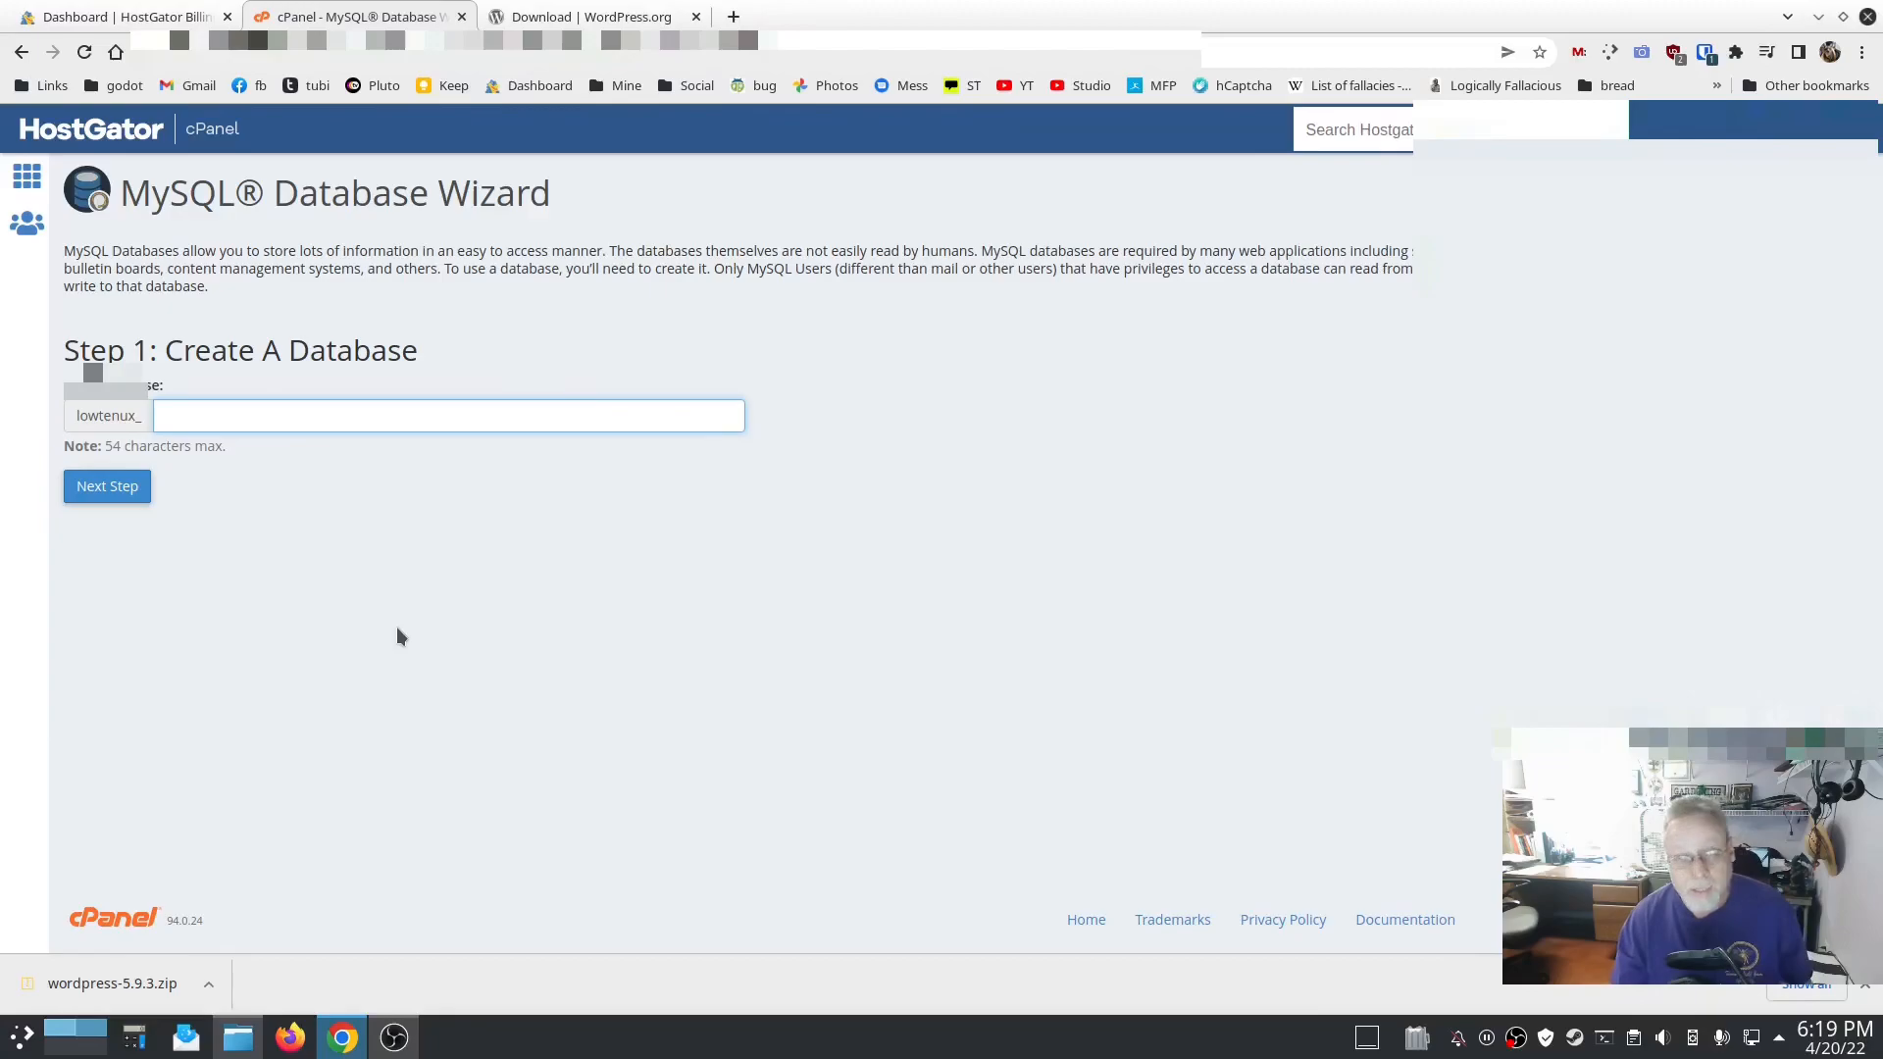
Step: Create the needle101 database in the wizard and continue to the user step
{"action": "type", "text": "n"}
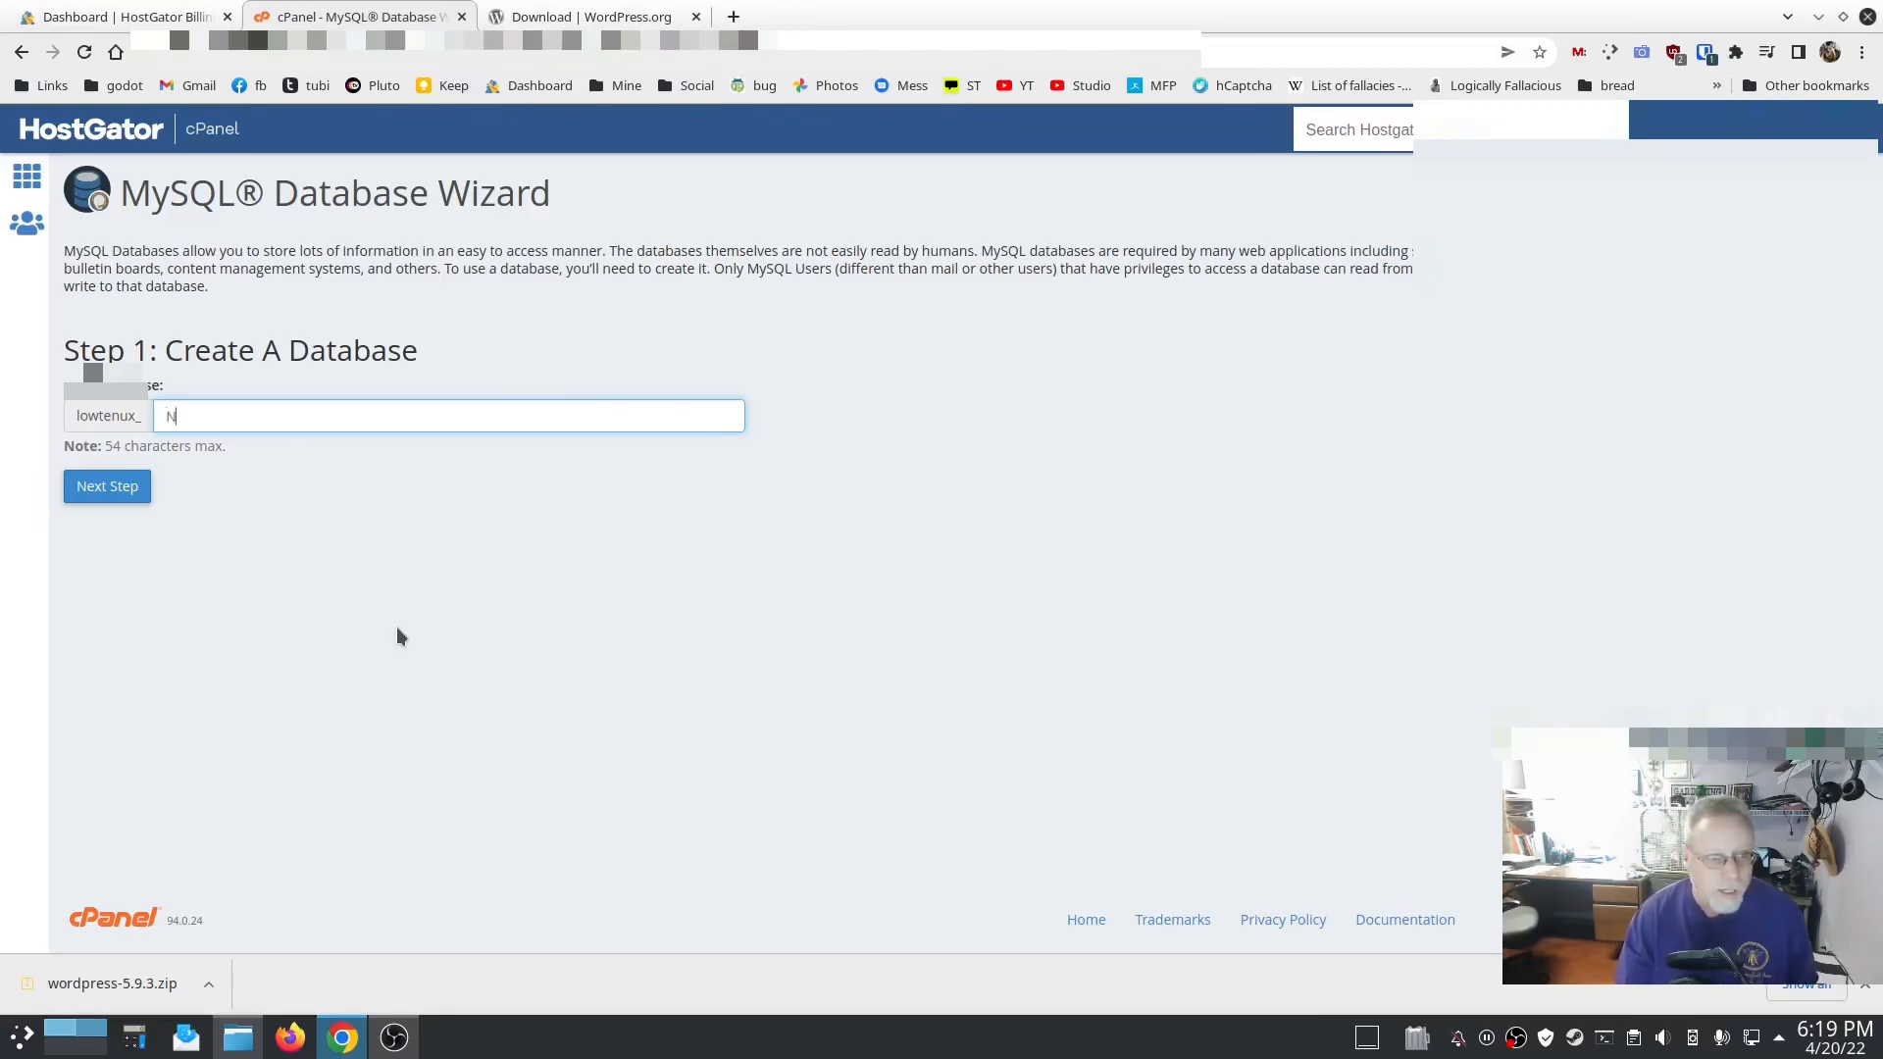
{"action": "key", "text": "BackSpace"}
{"action": "type", "text": "needle"}
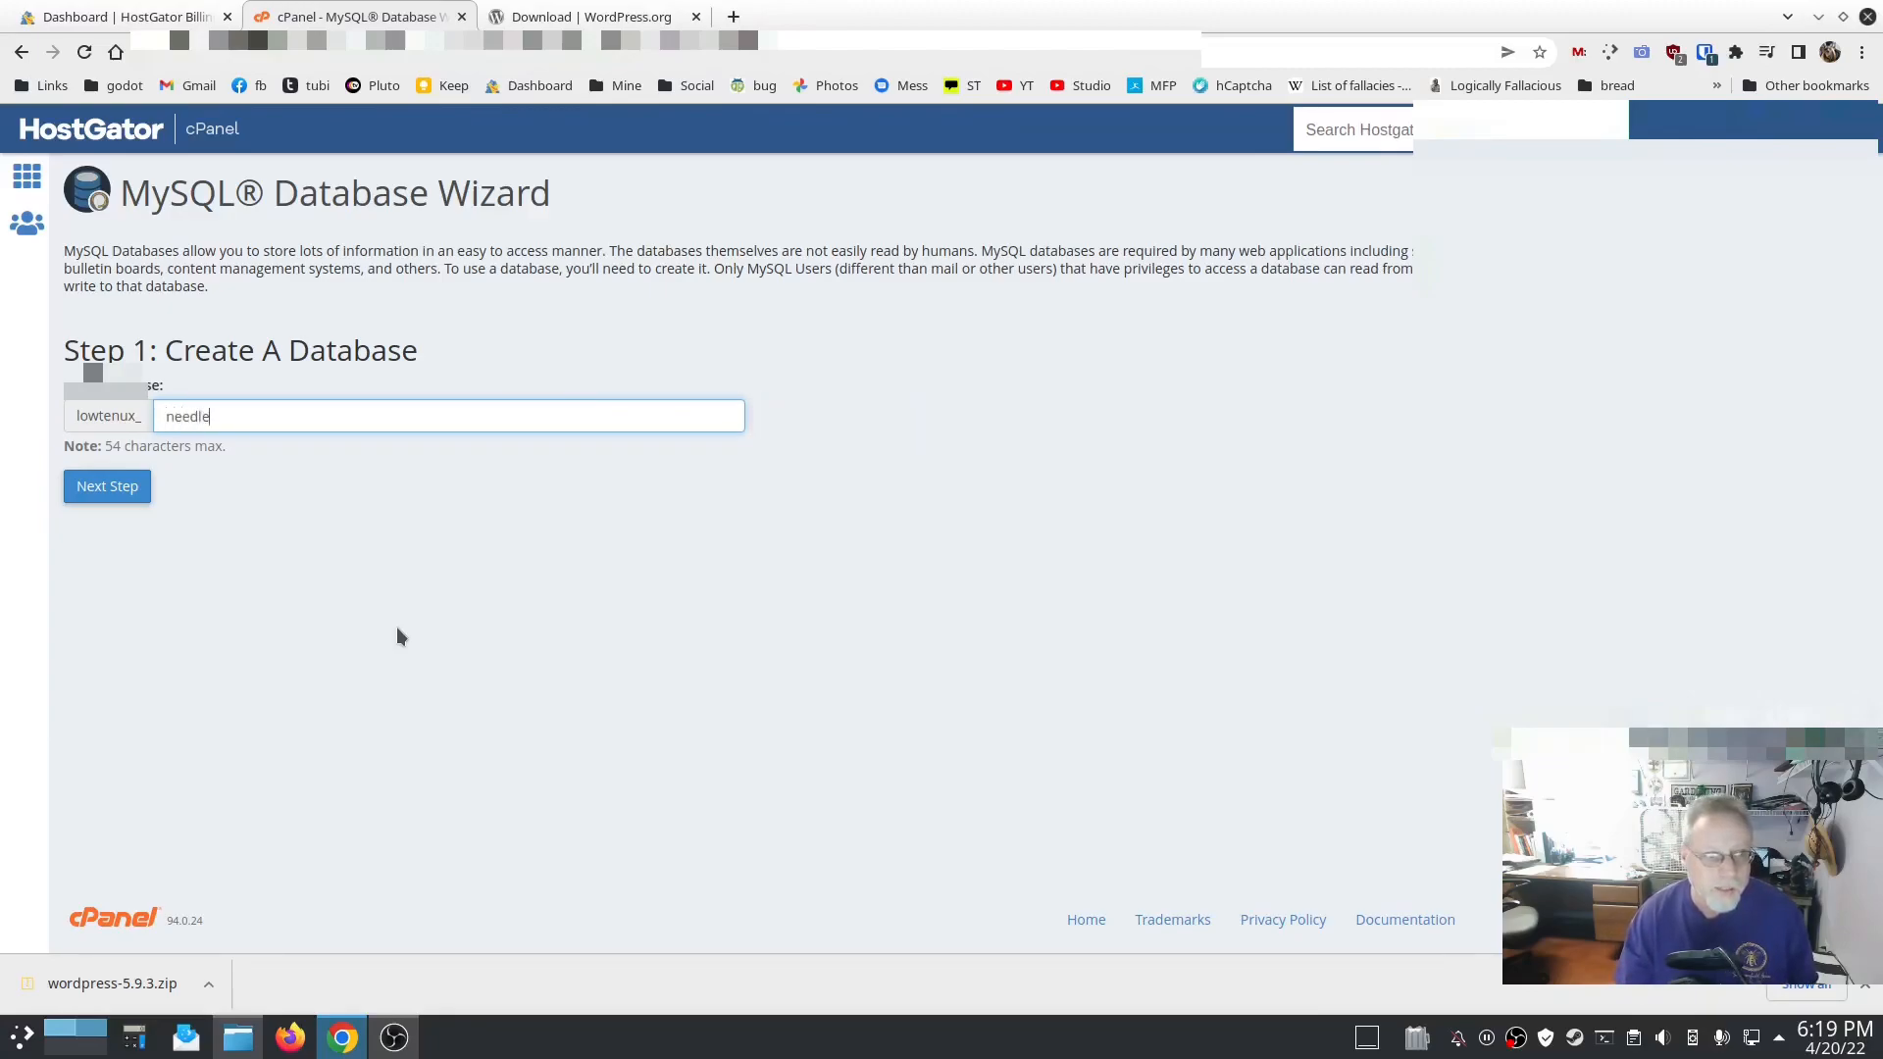
{"action": "type", "text": "101"}
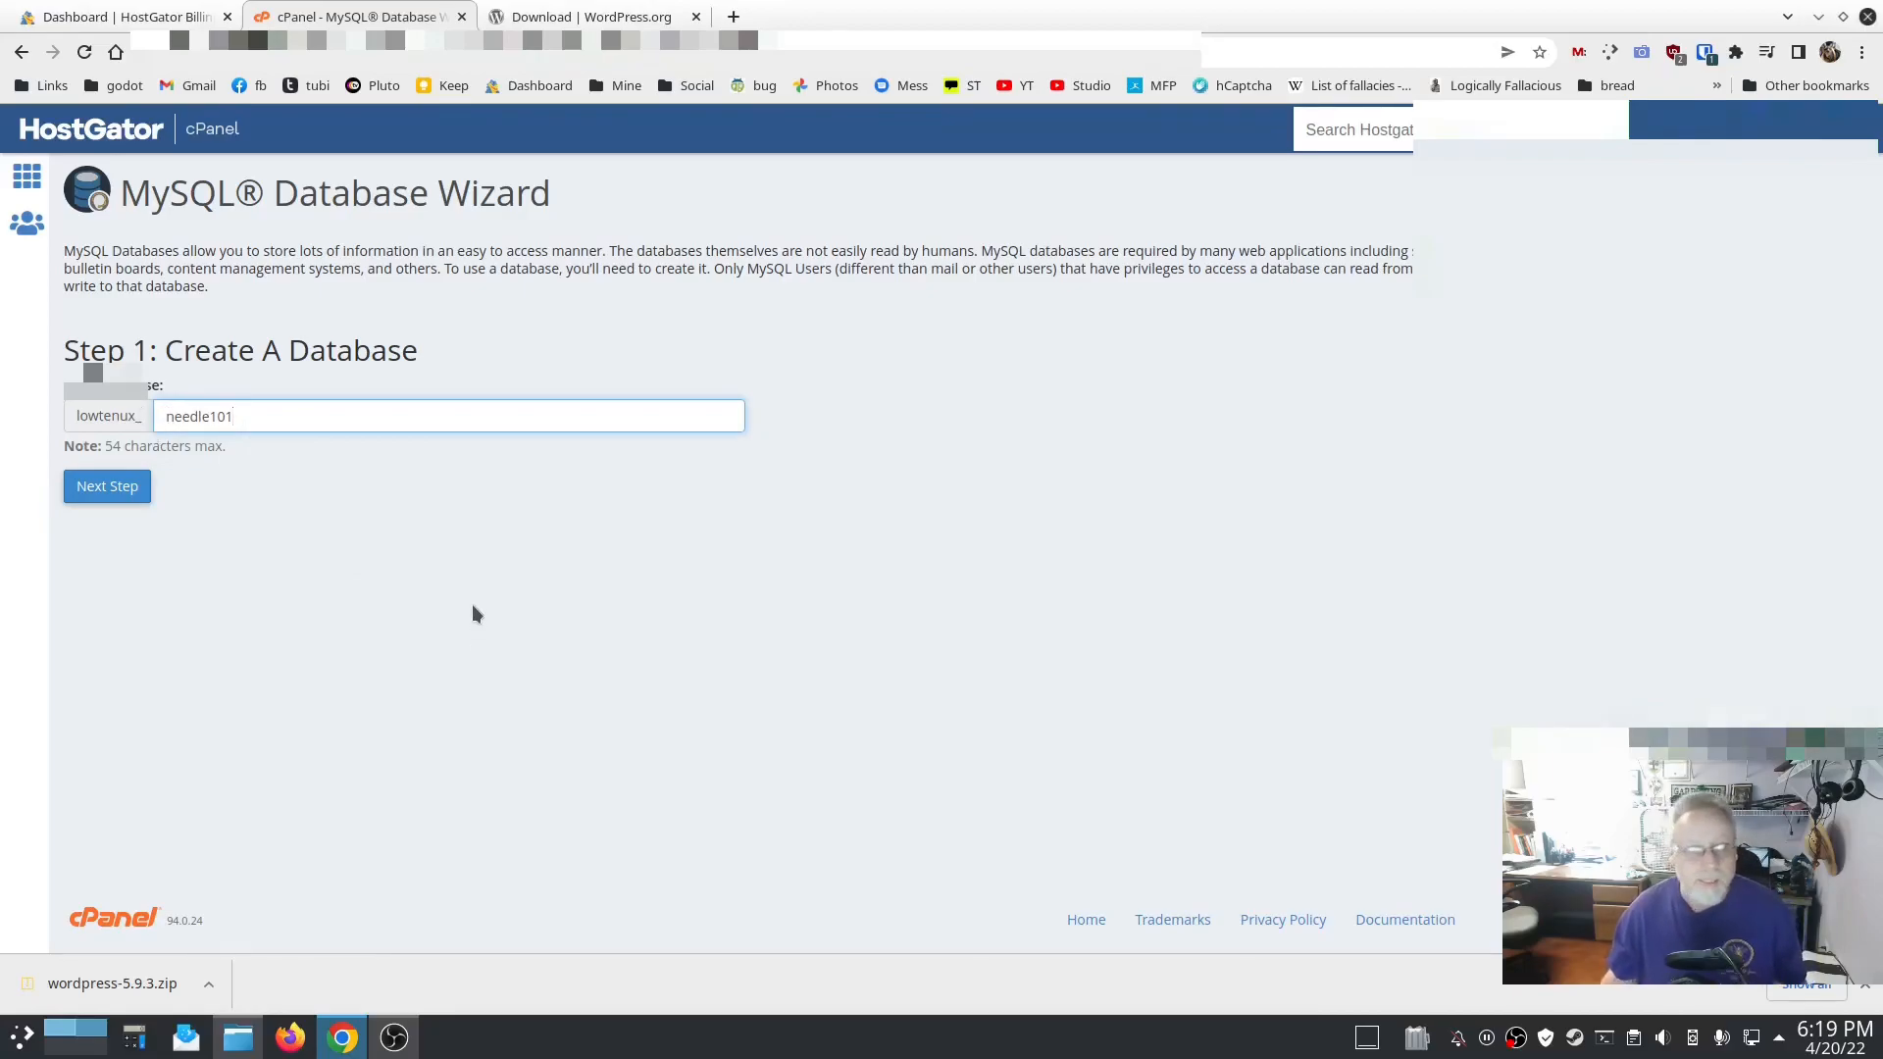
{"action": "left_click", "coordinate": [114, 490]}
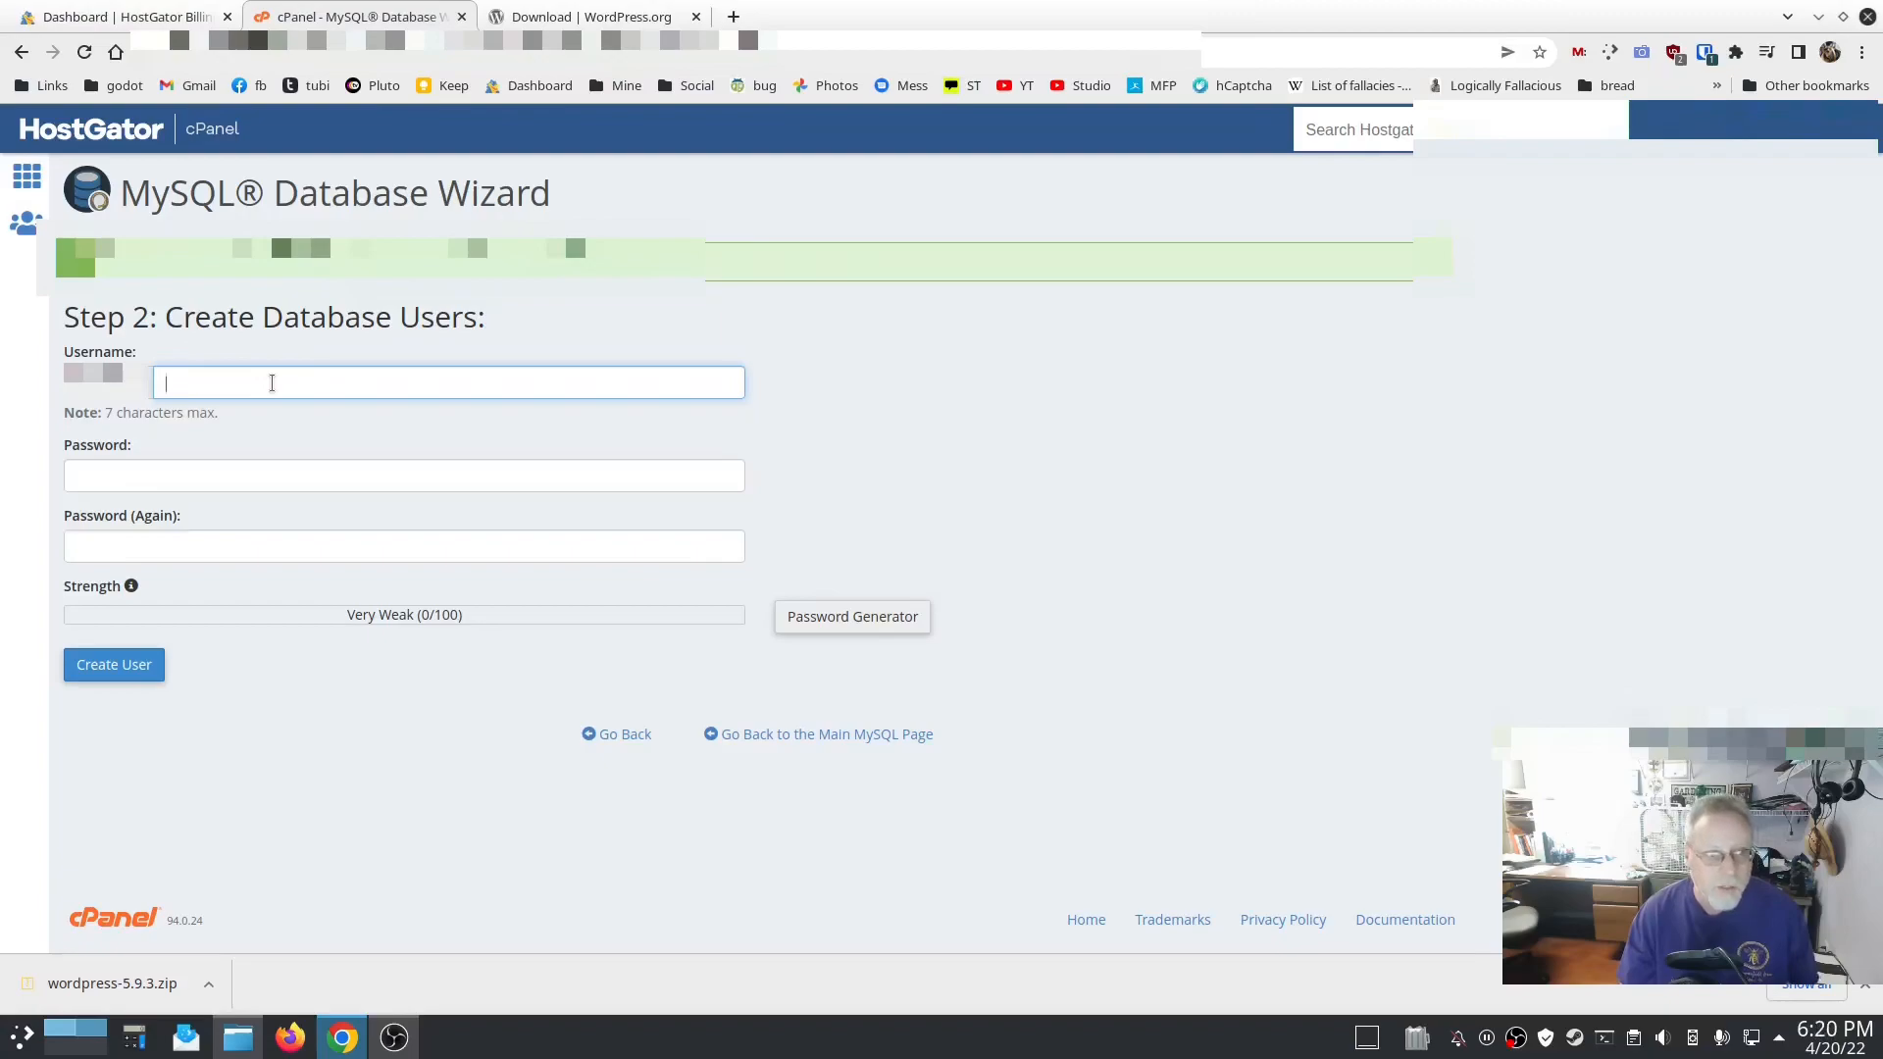
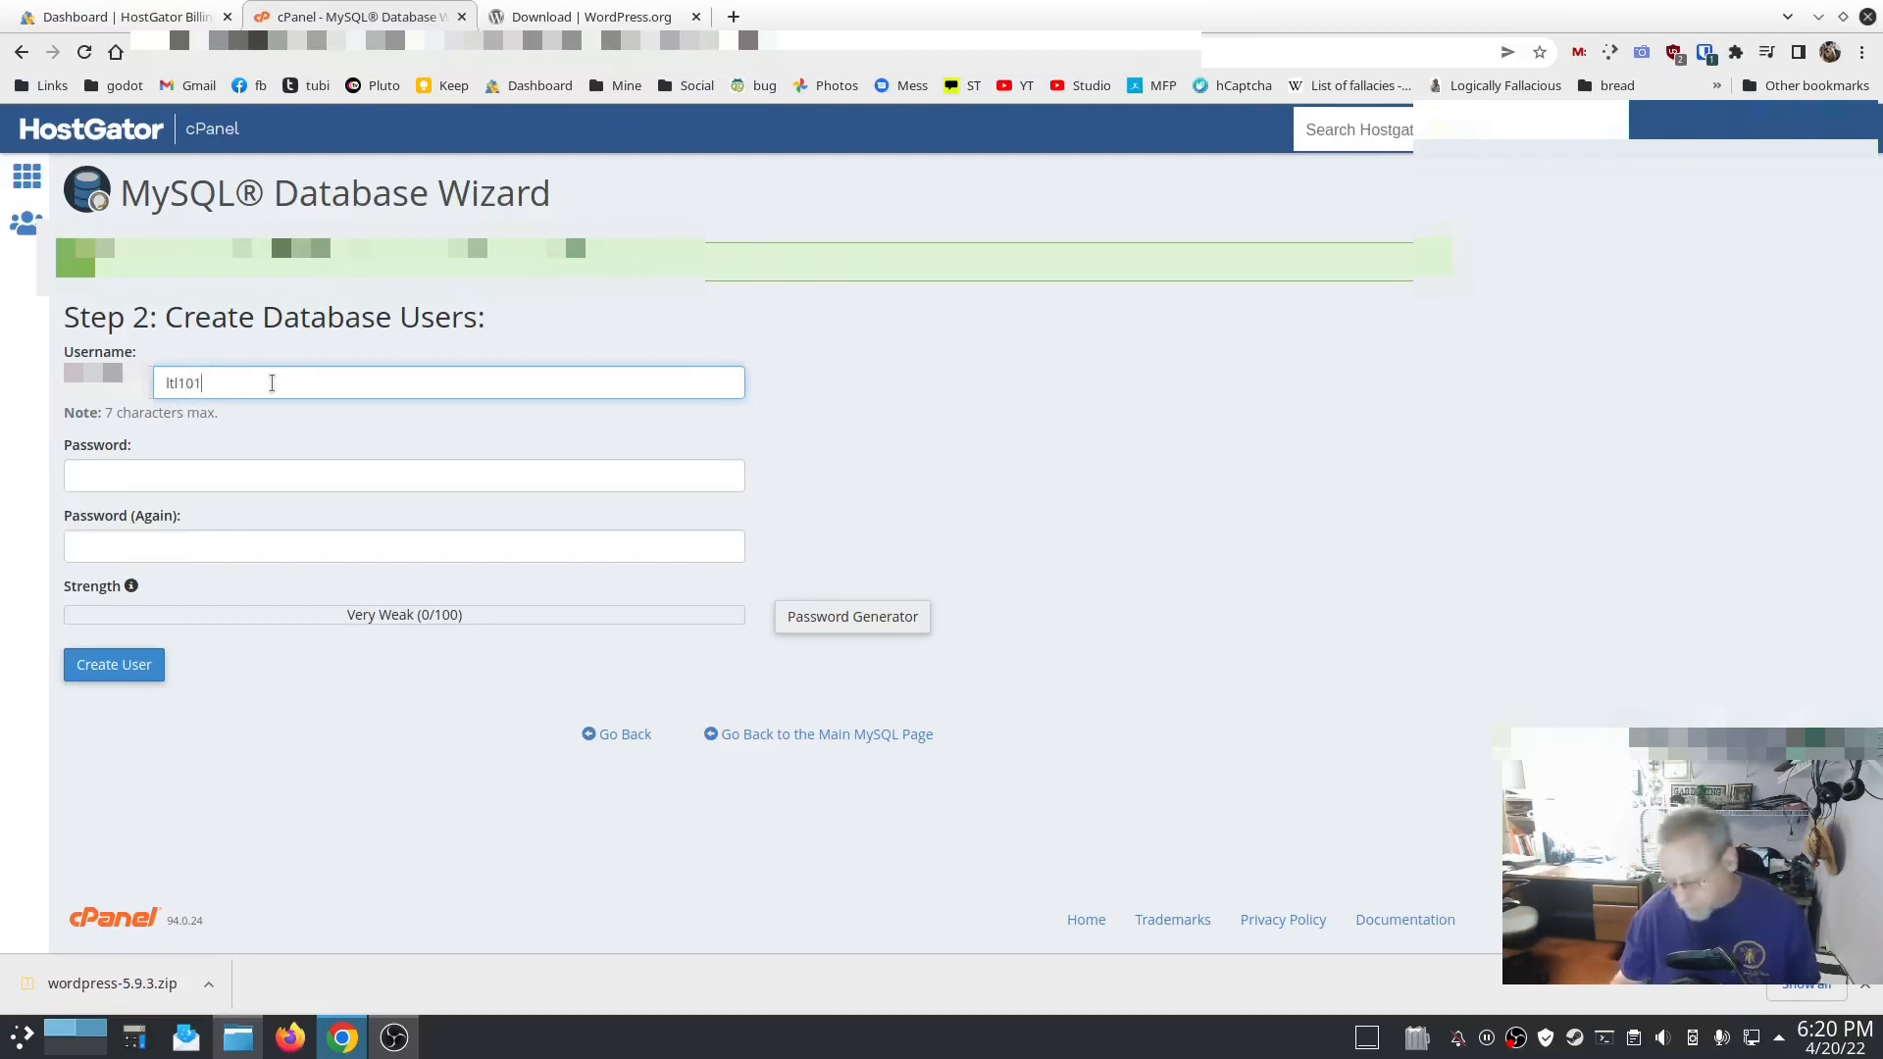
Step: Create a database user with a pasted strong password and tick ALL PRIVILEGES
{"action": "left_click", "coordinate": [292, 477]}
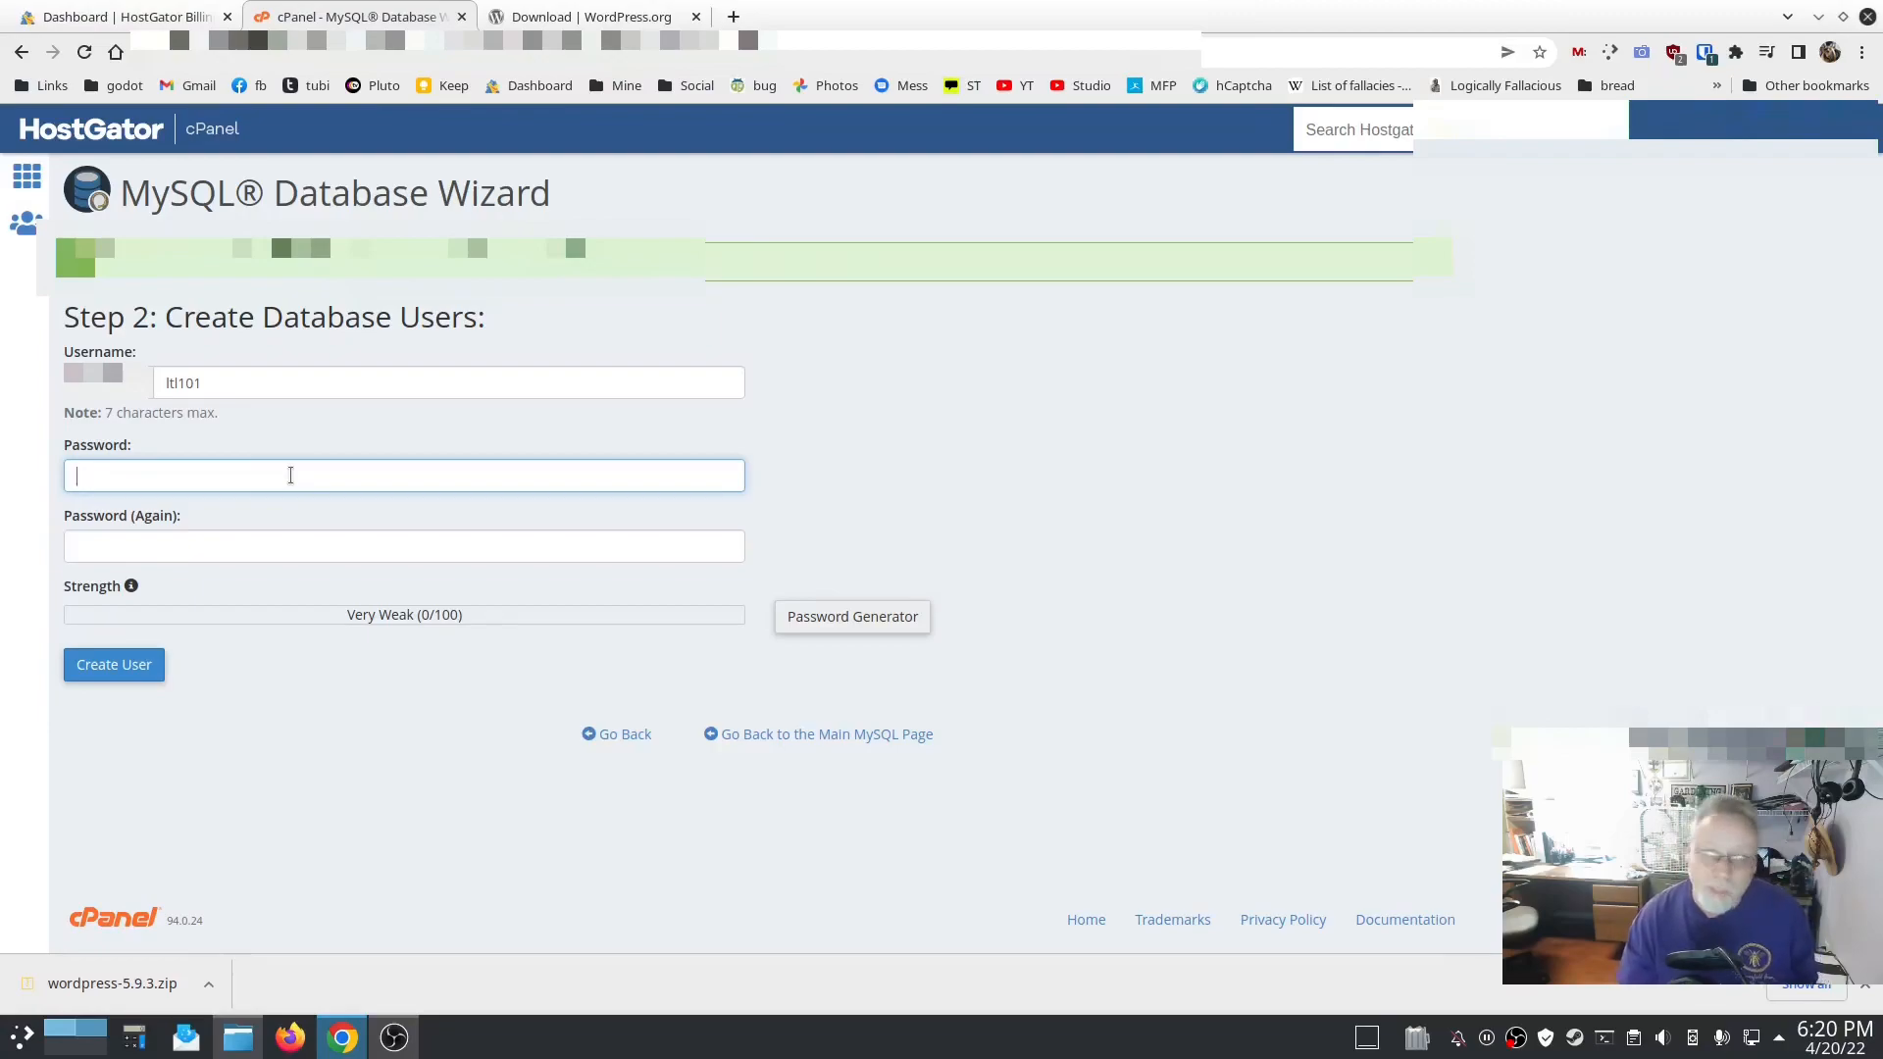
{"action": "key", "text": "ctrl+v"}
{"action": "key", "text": "Tab"}
{"action": "key", "text": "ctrl+v"}
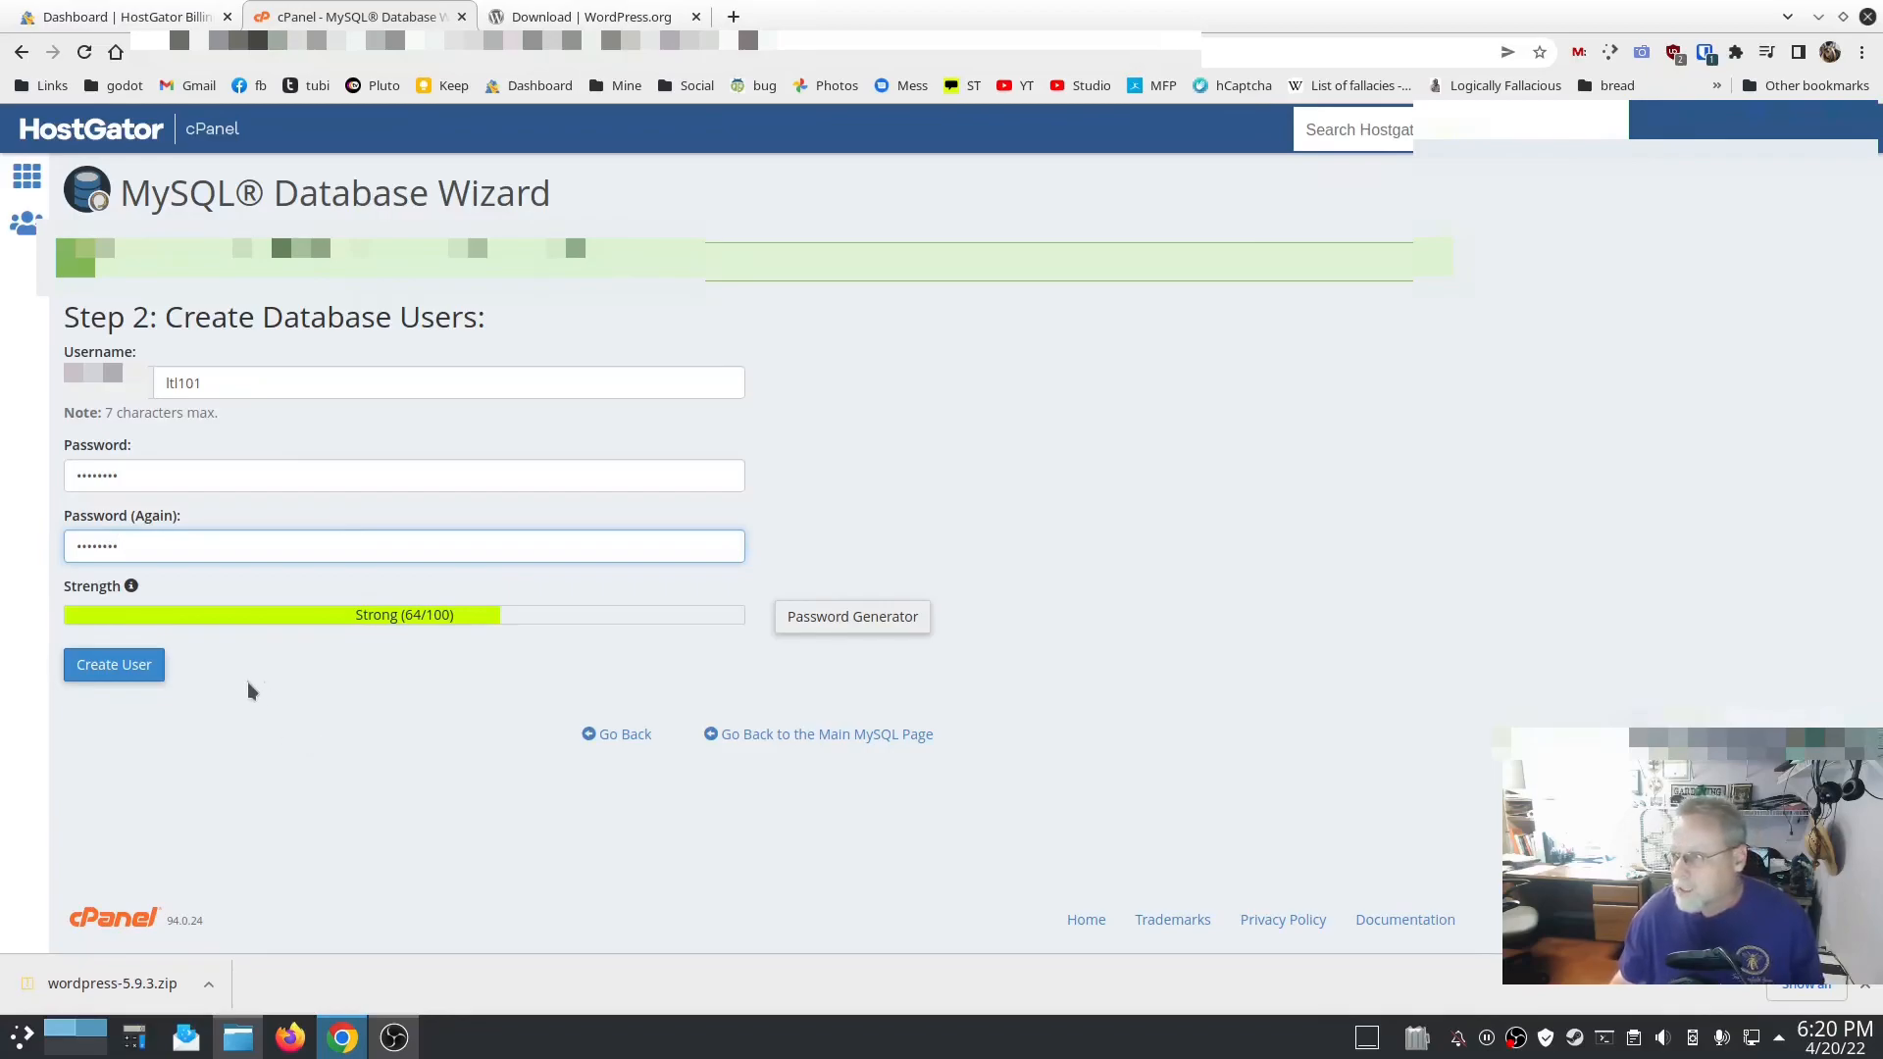
{"action": "left_click", "coordinate": [112, 667]}
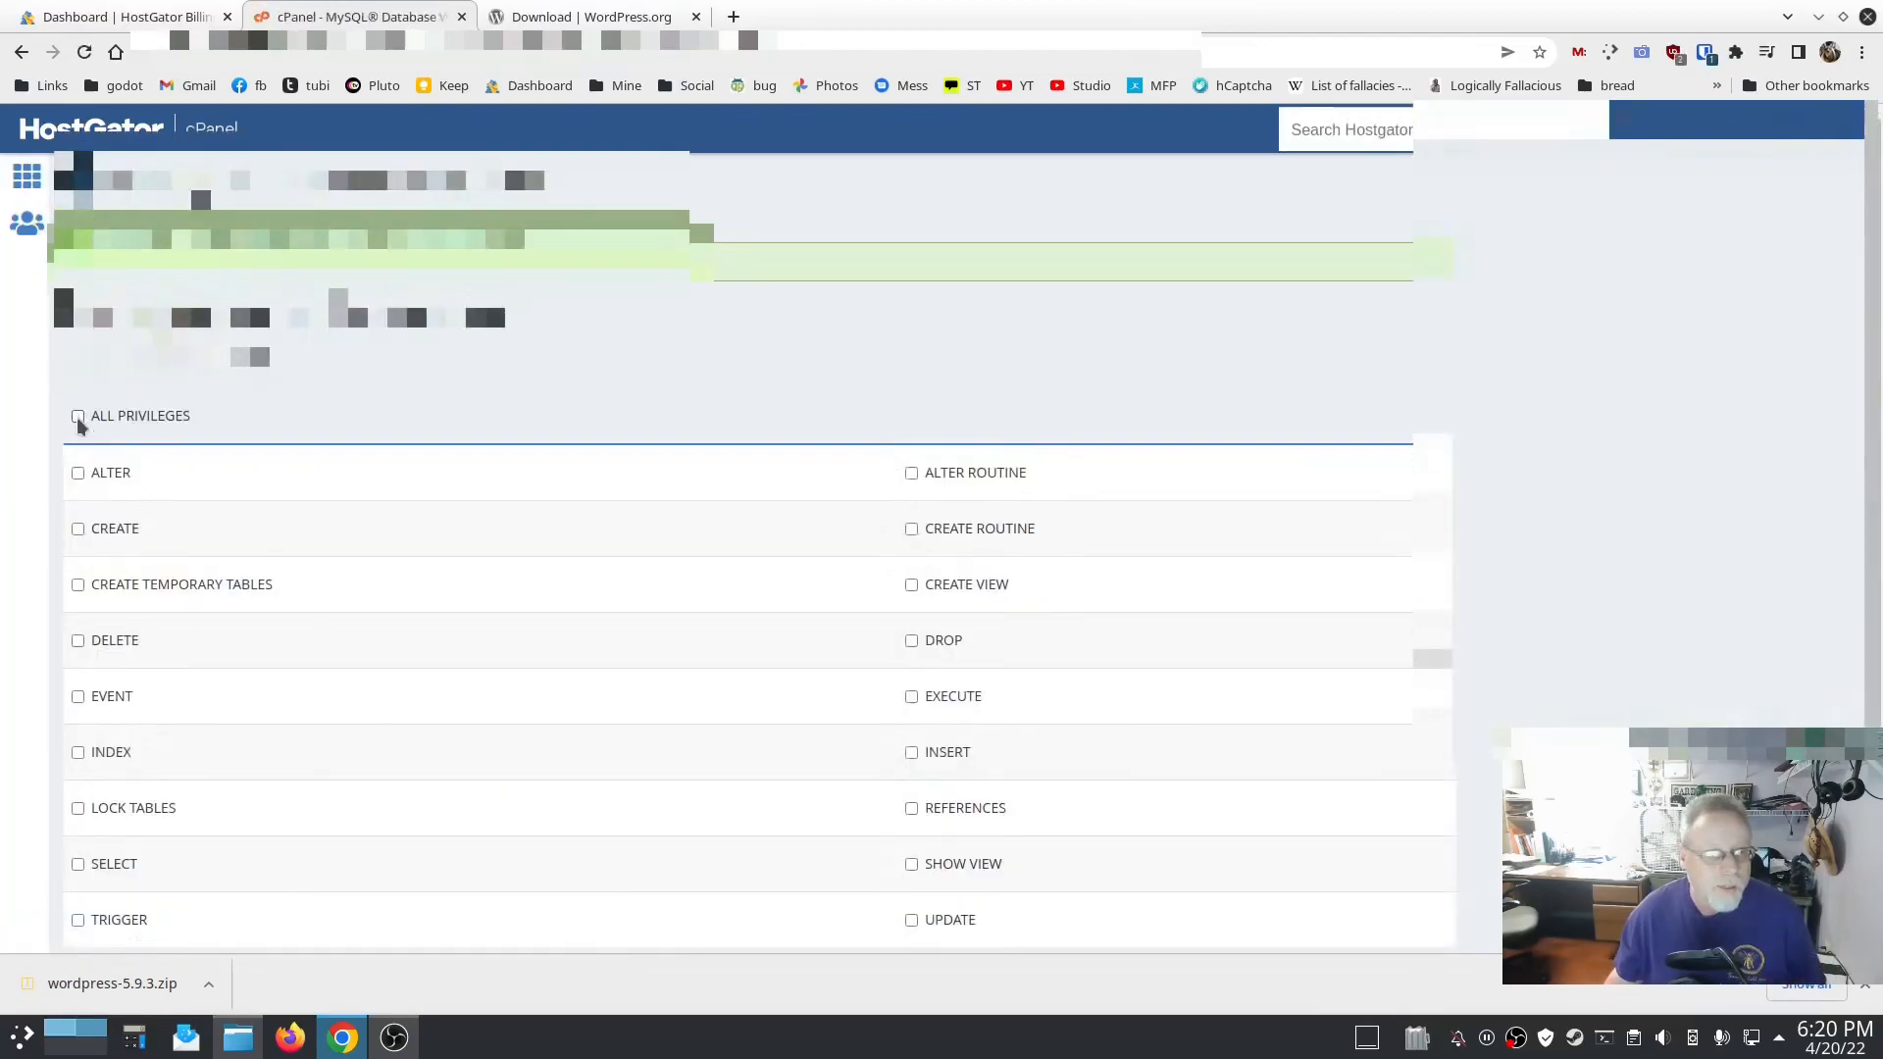
{"action": "left_click", "coordinate": [78, 417]}
Step: Save the user's all-privileges grant to complete the MySQL Database Wizard
{"action": "scroll", "coordinate": [443, 635], "scroll_direction": "down", "scroll_amount": 3}
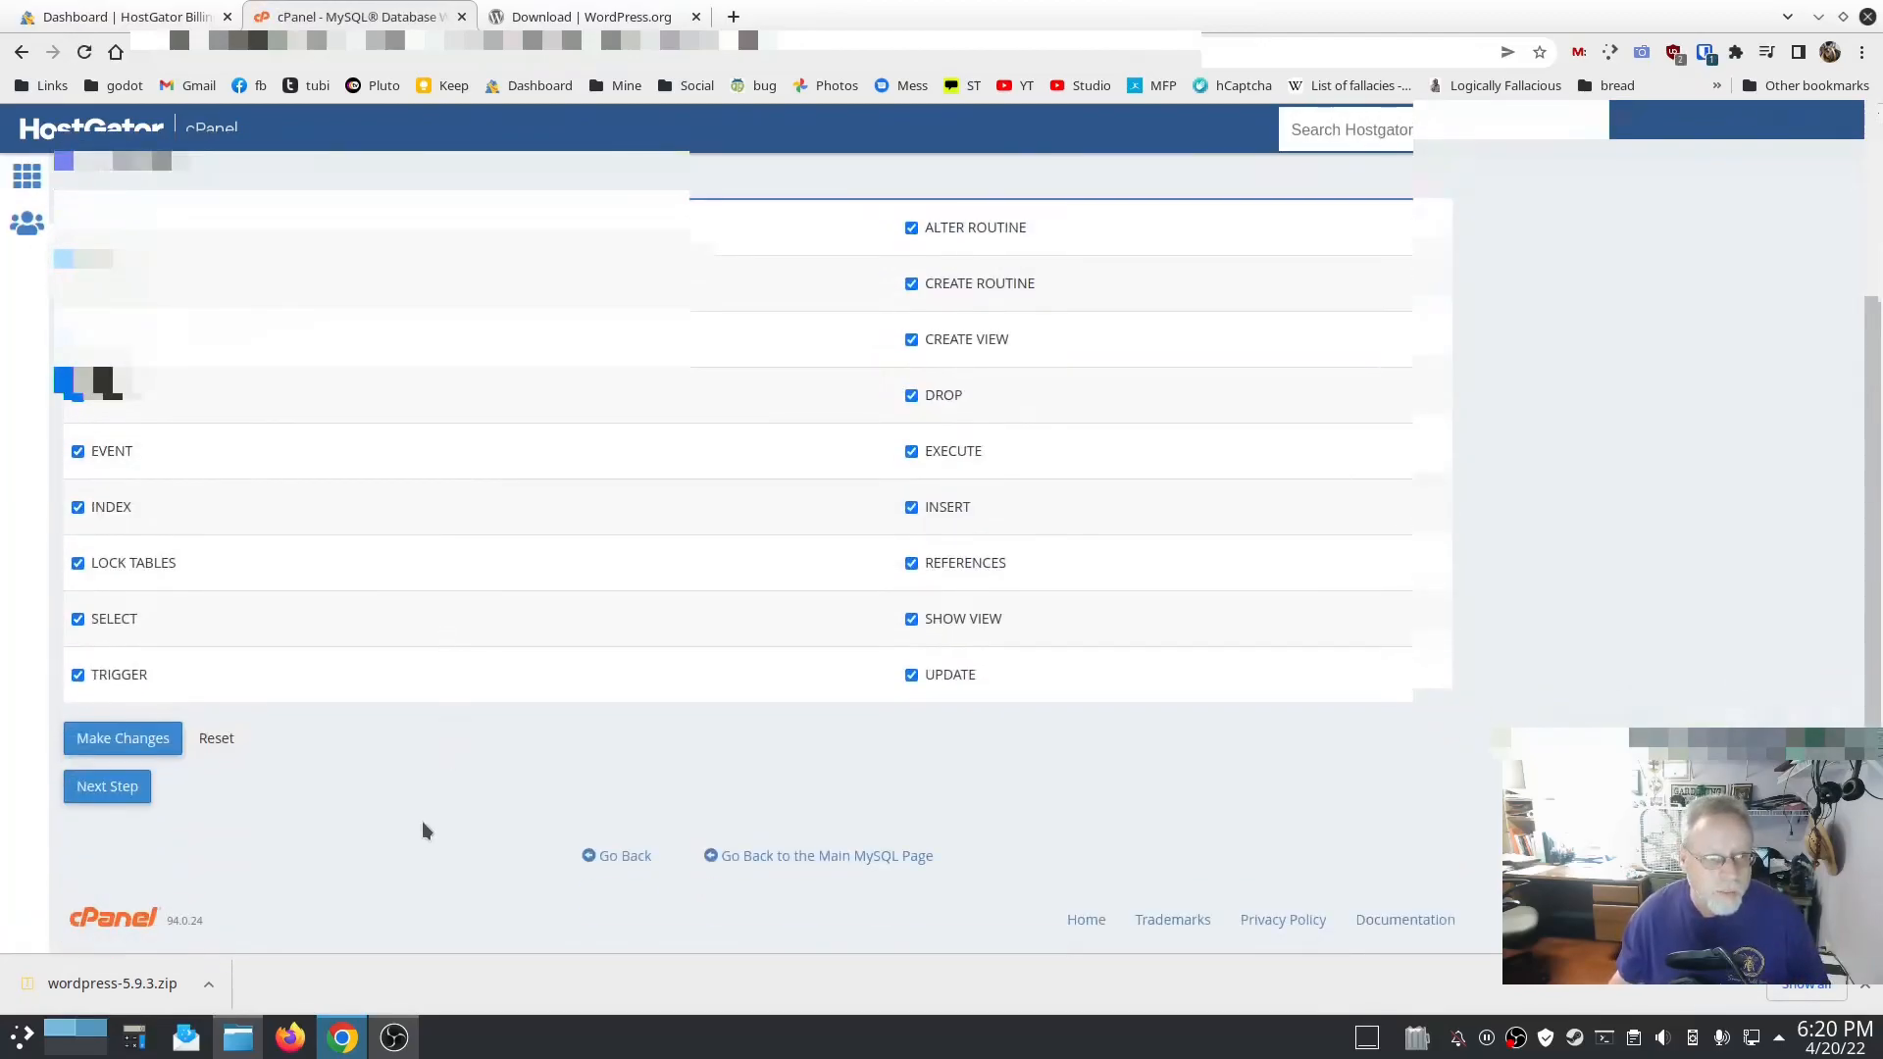
{"action": "scroll", "coordinate": [400, 820], "scroll_direction": "up", "scroll_amount": 5}
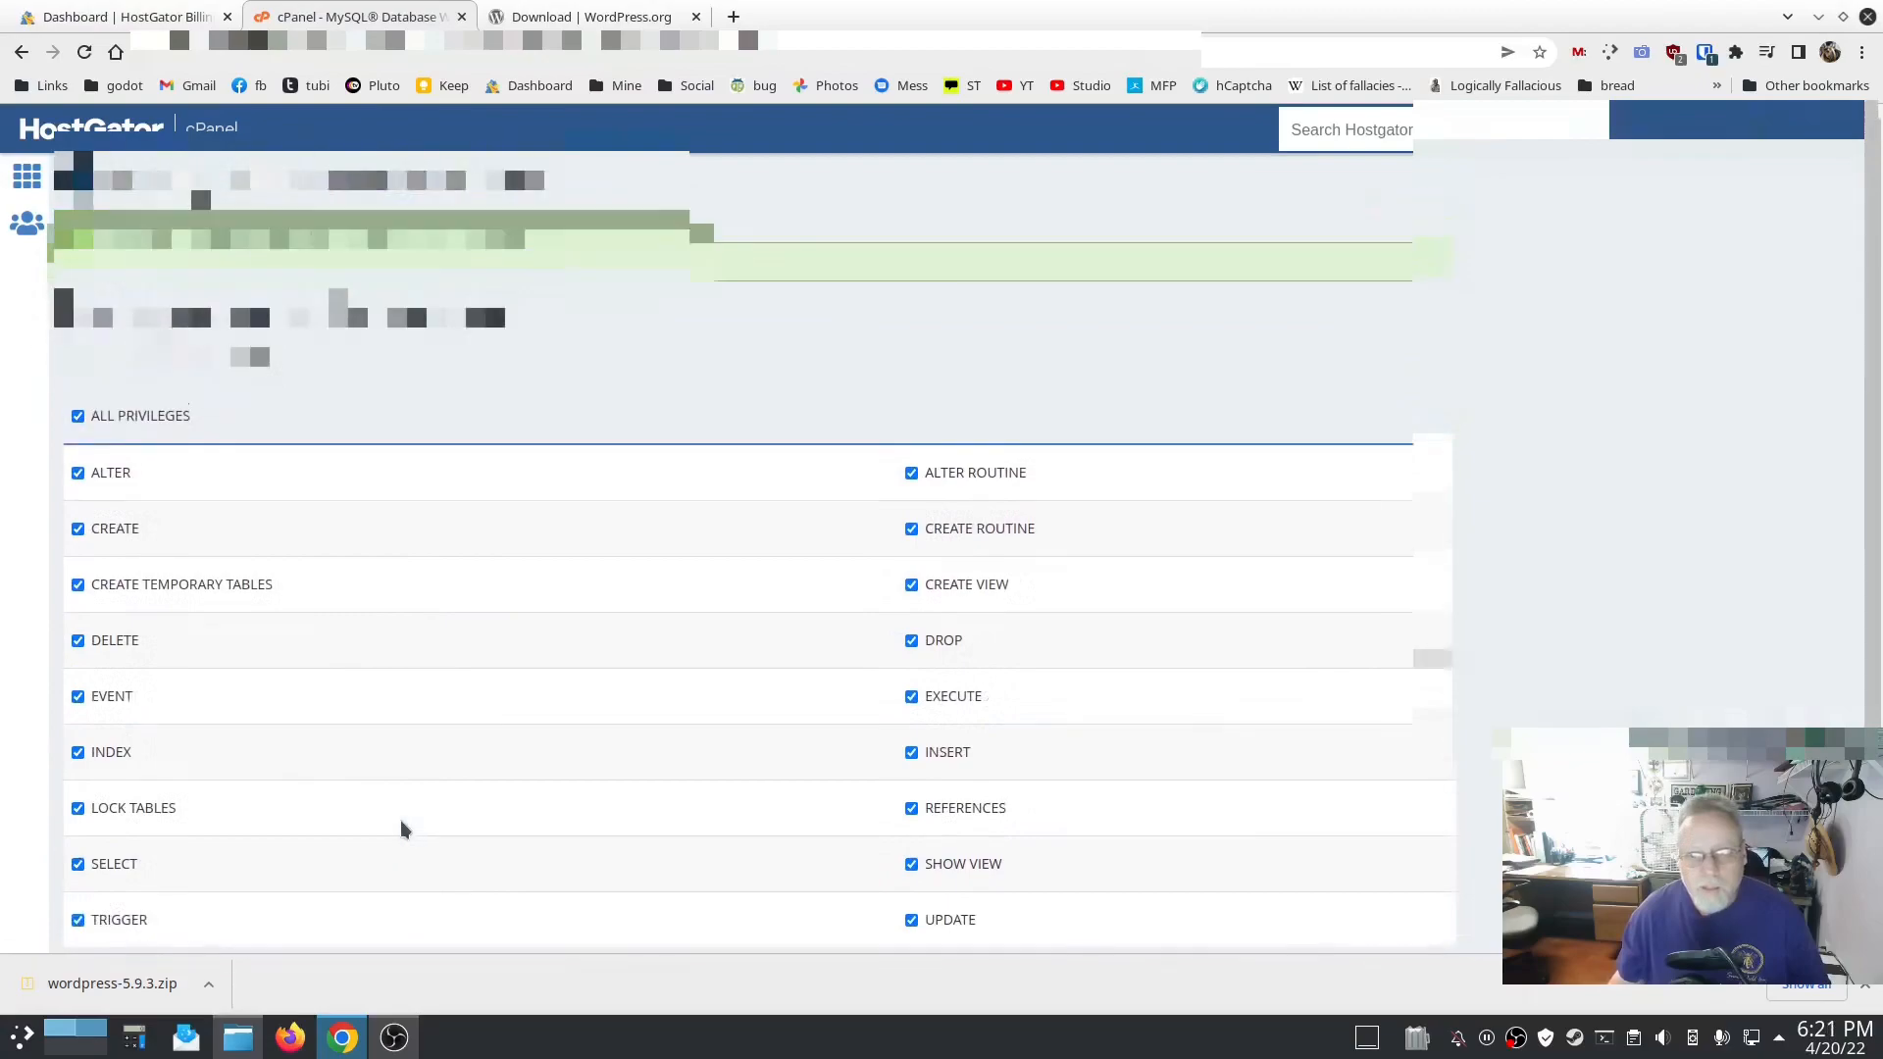
{"action": "scroll", "coordinate": [401, 820], "scroll_direction": "down", "scroll_amount": 3}
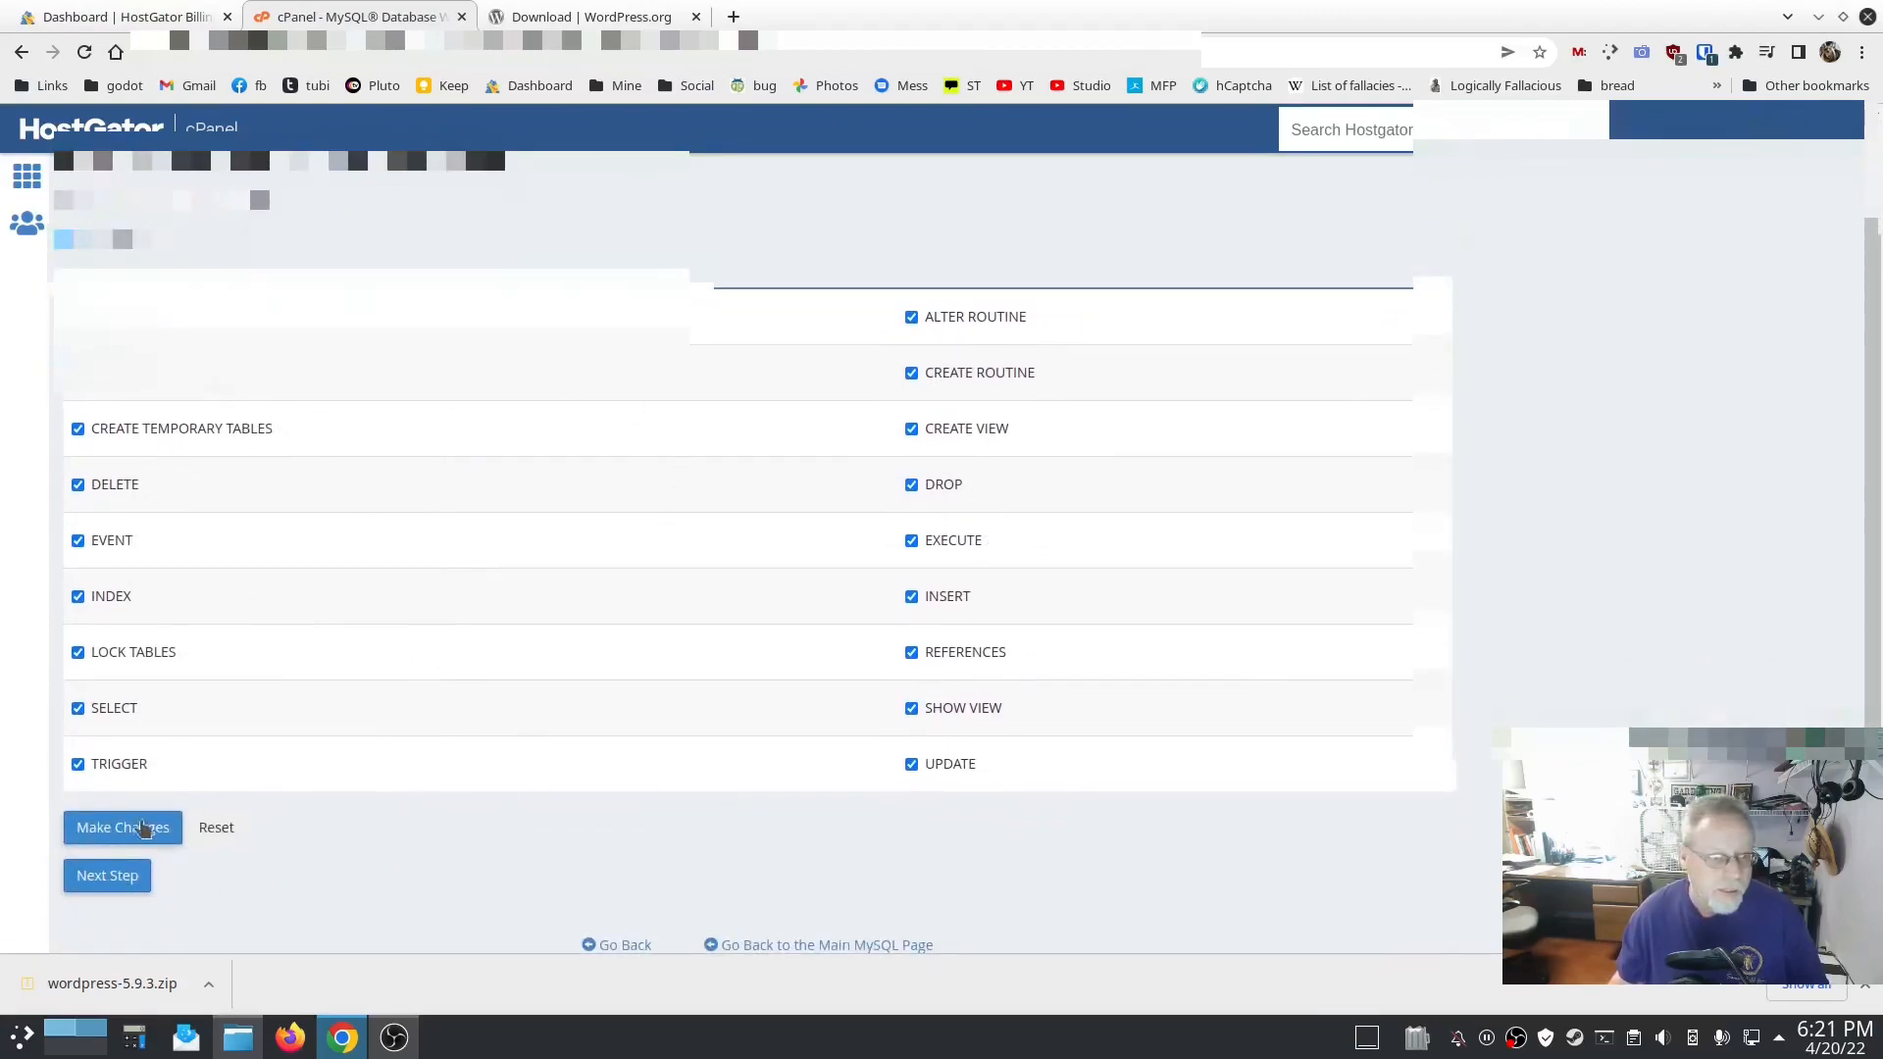
{"action": "left_click", "coordinate": [110, 877]}
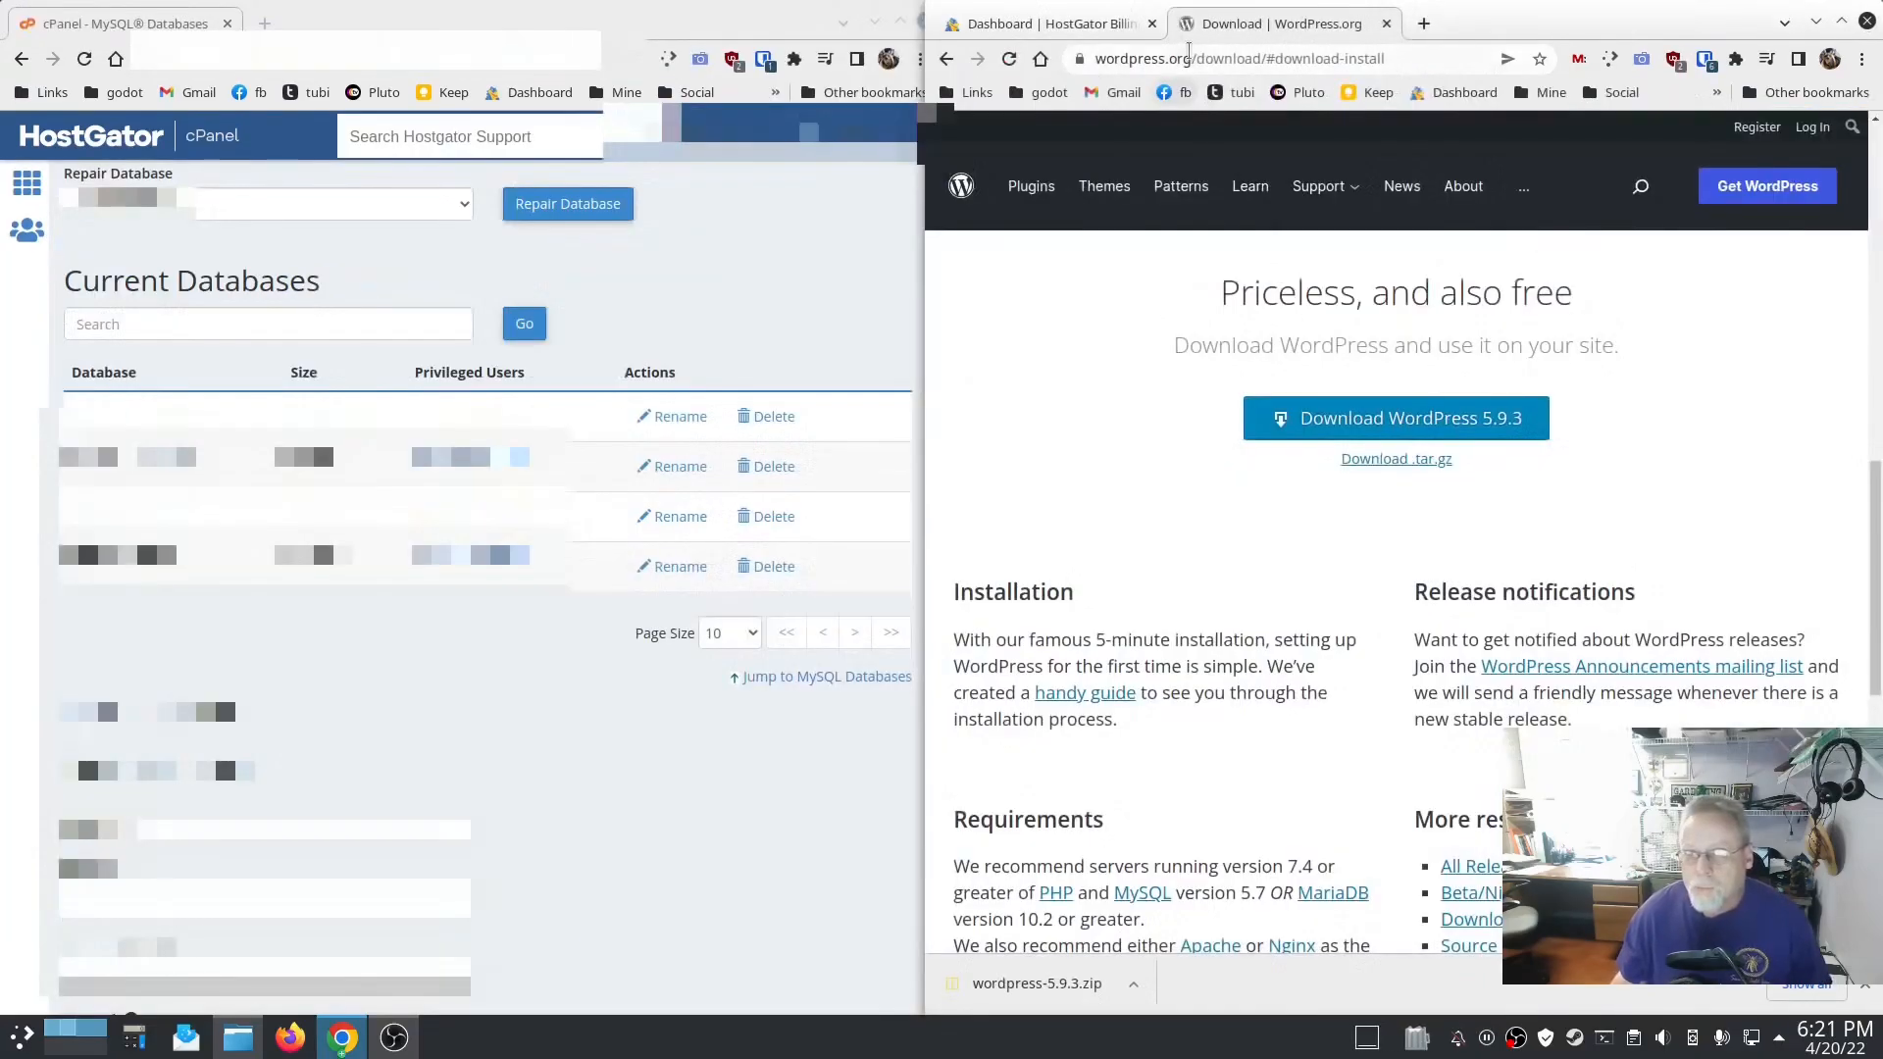
{"action": "left_click", "coordinate": [1190, 57]}
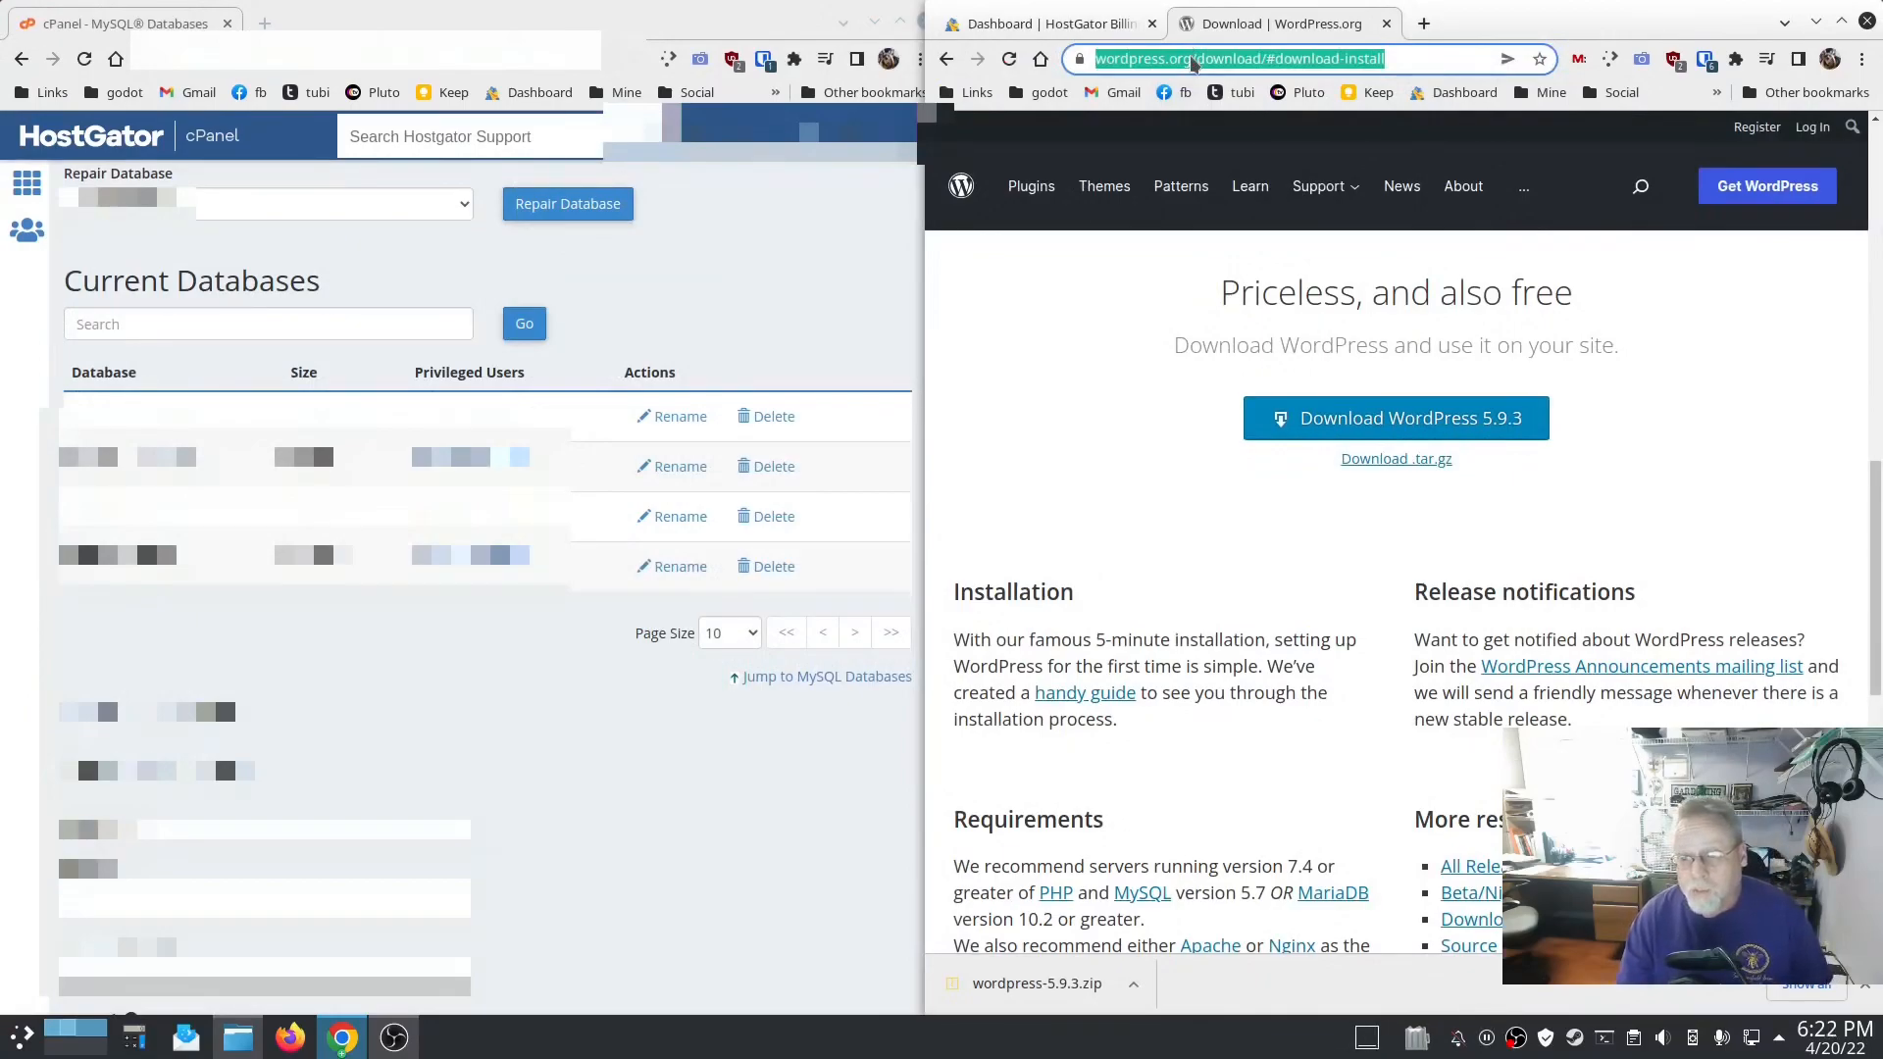
Step: Load needleanddye.com and continue WordPress setup in English (United States)
{"action": "type", "text": "needle"}
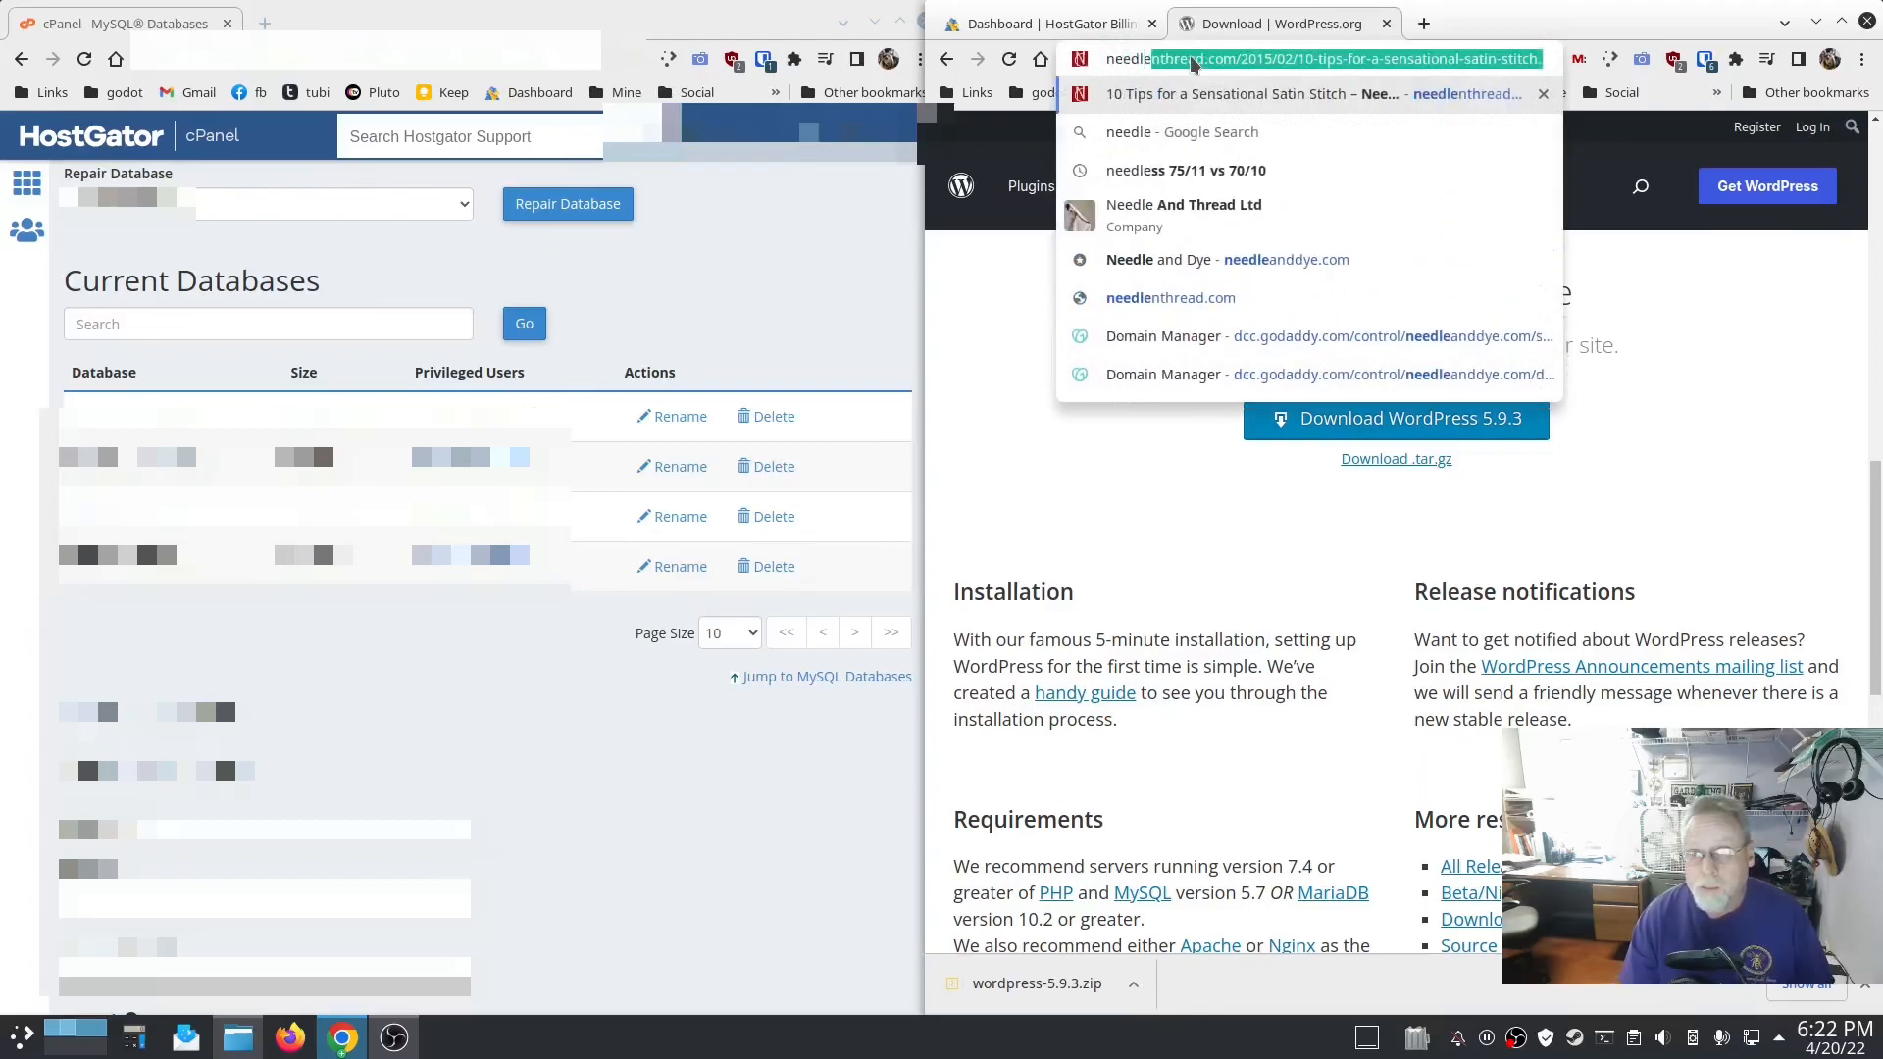
{"action": "type", "text": "anddye."}
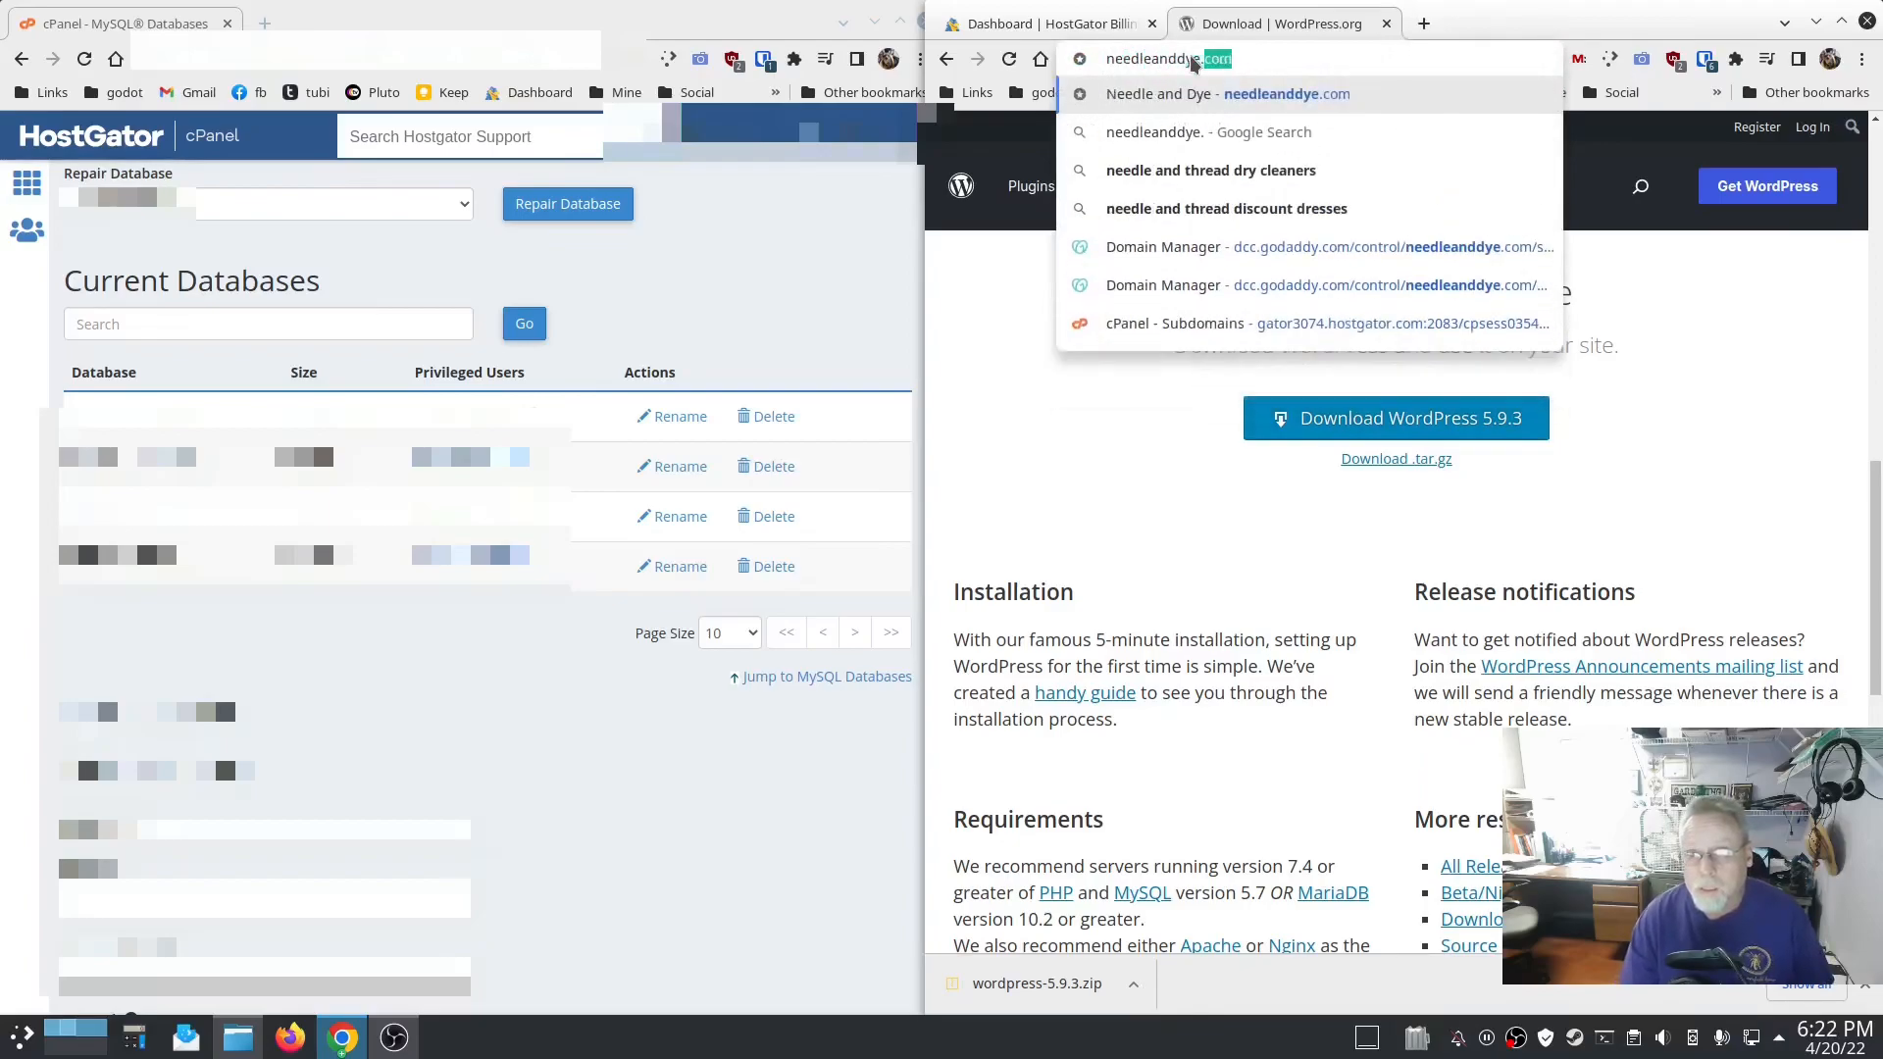
{"action": "key", "text": "Return"}
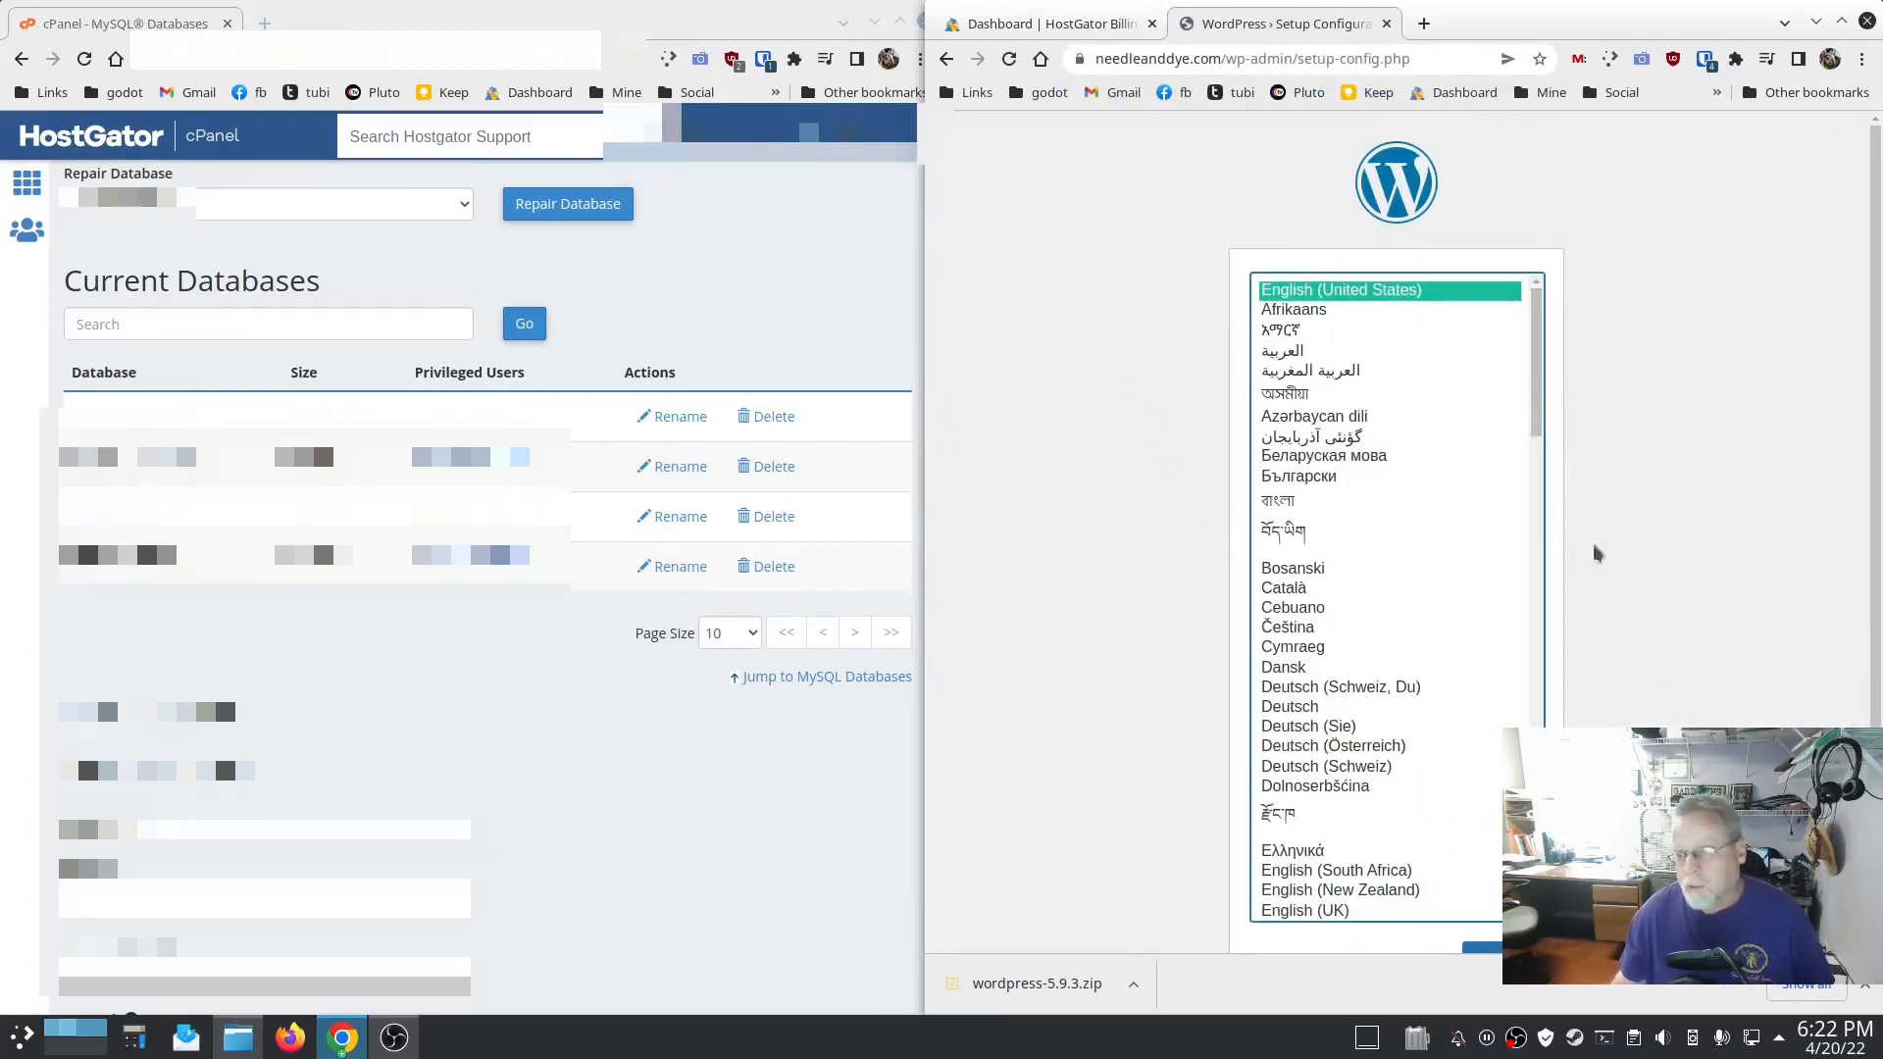
{"action": "scroll", "coordinate": [1623, 672], "scroll_direction": "down", "scroll_amount": 2}
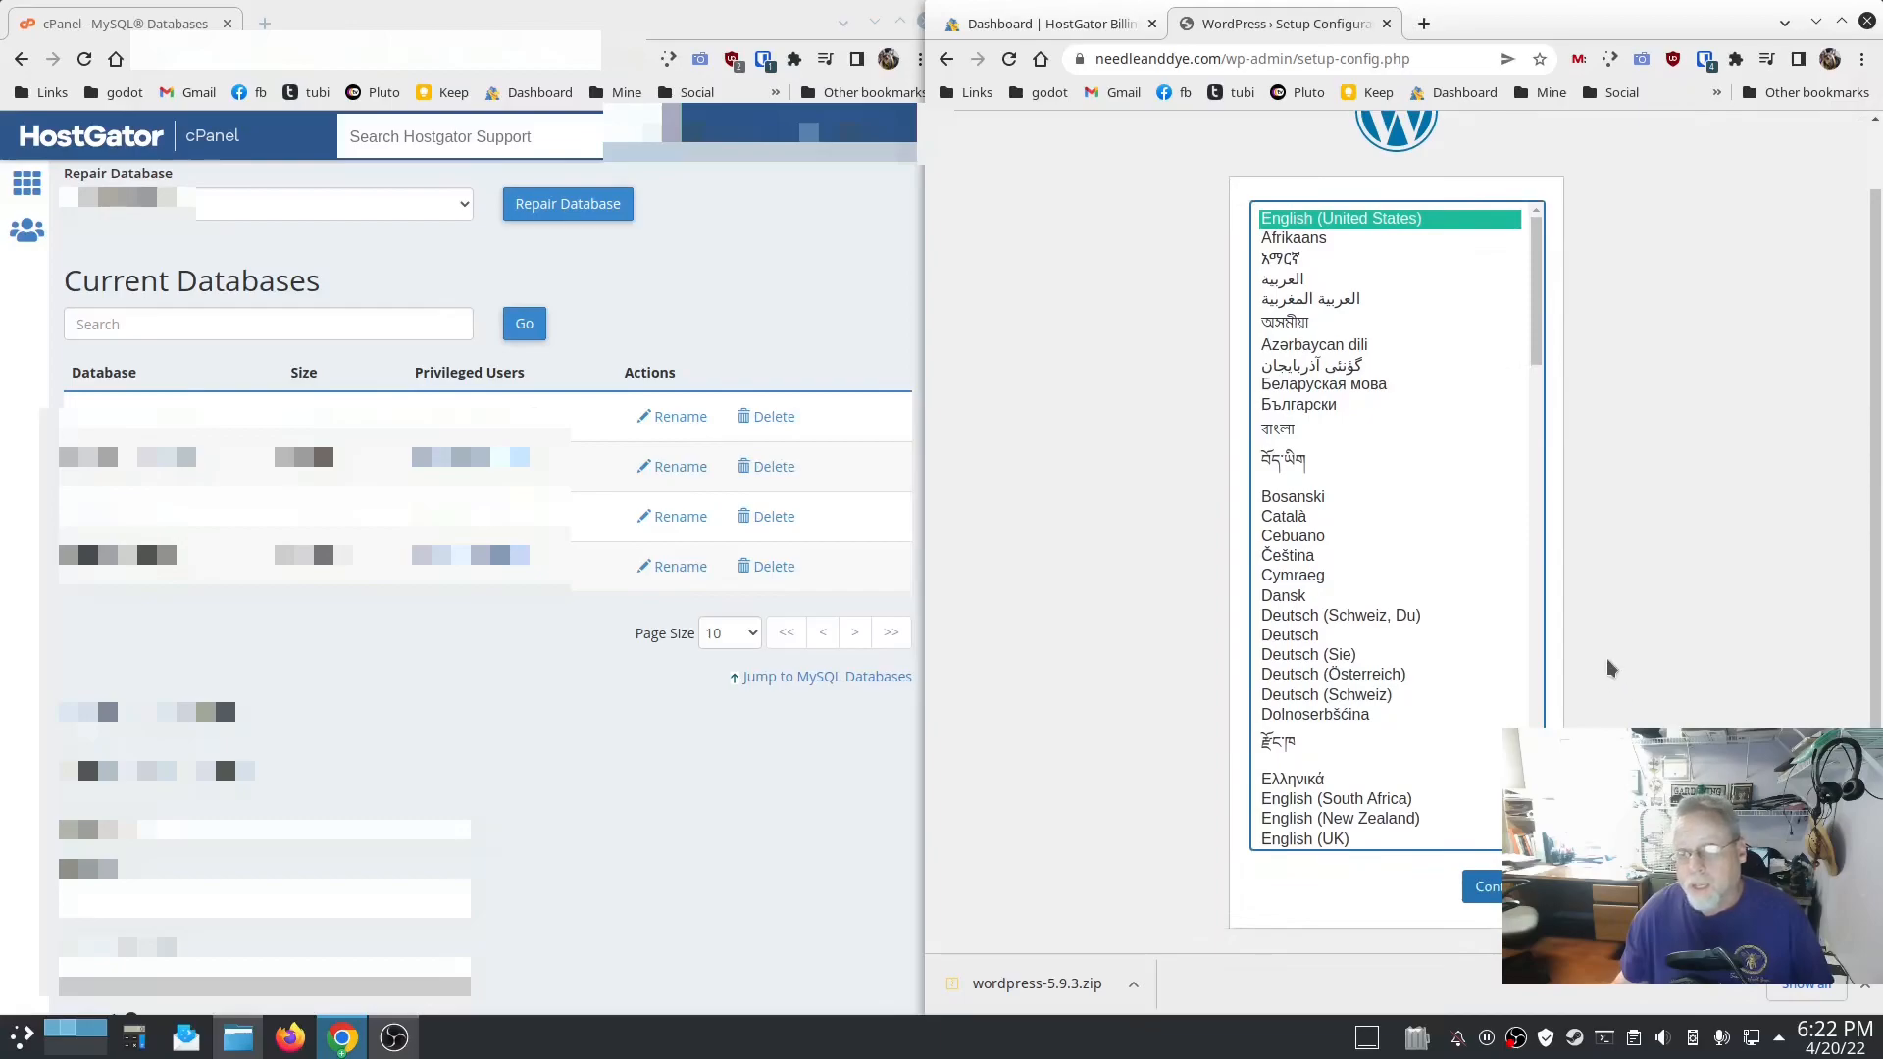
{"action": "key", "text": "Tab"}
{"action": "key", "text": "Return"}
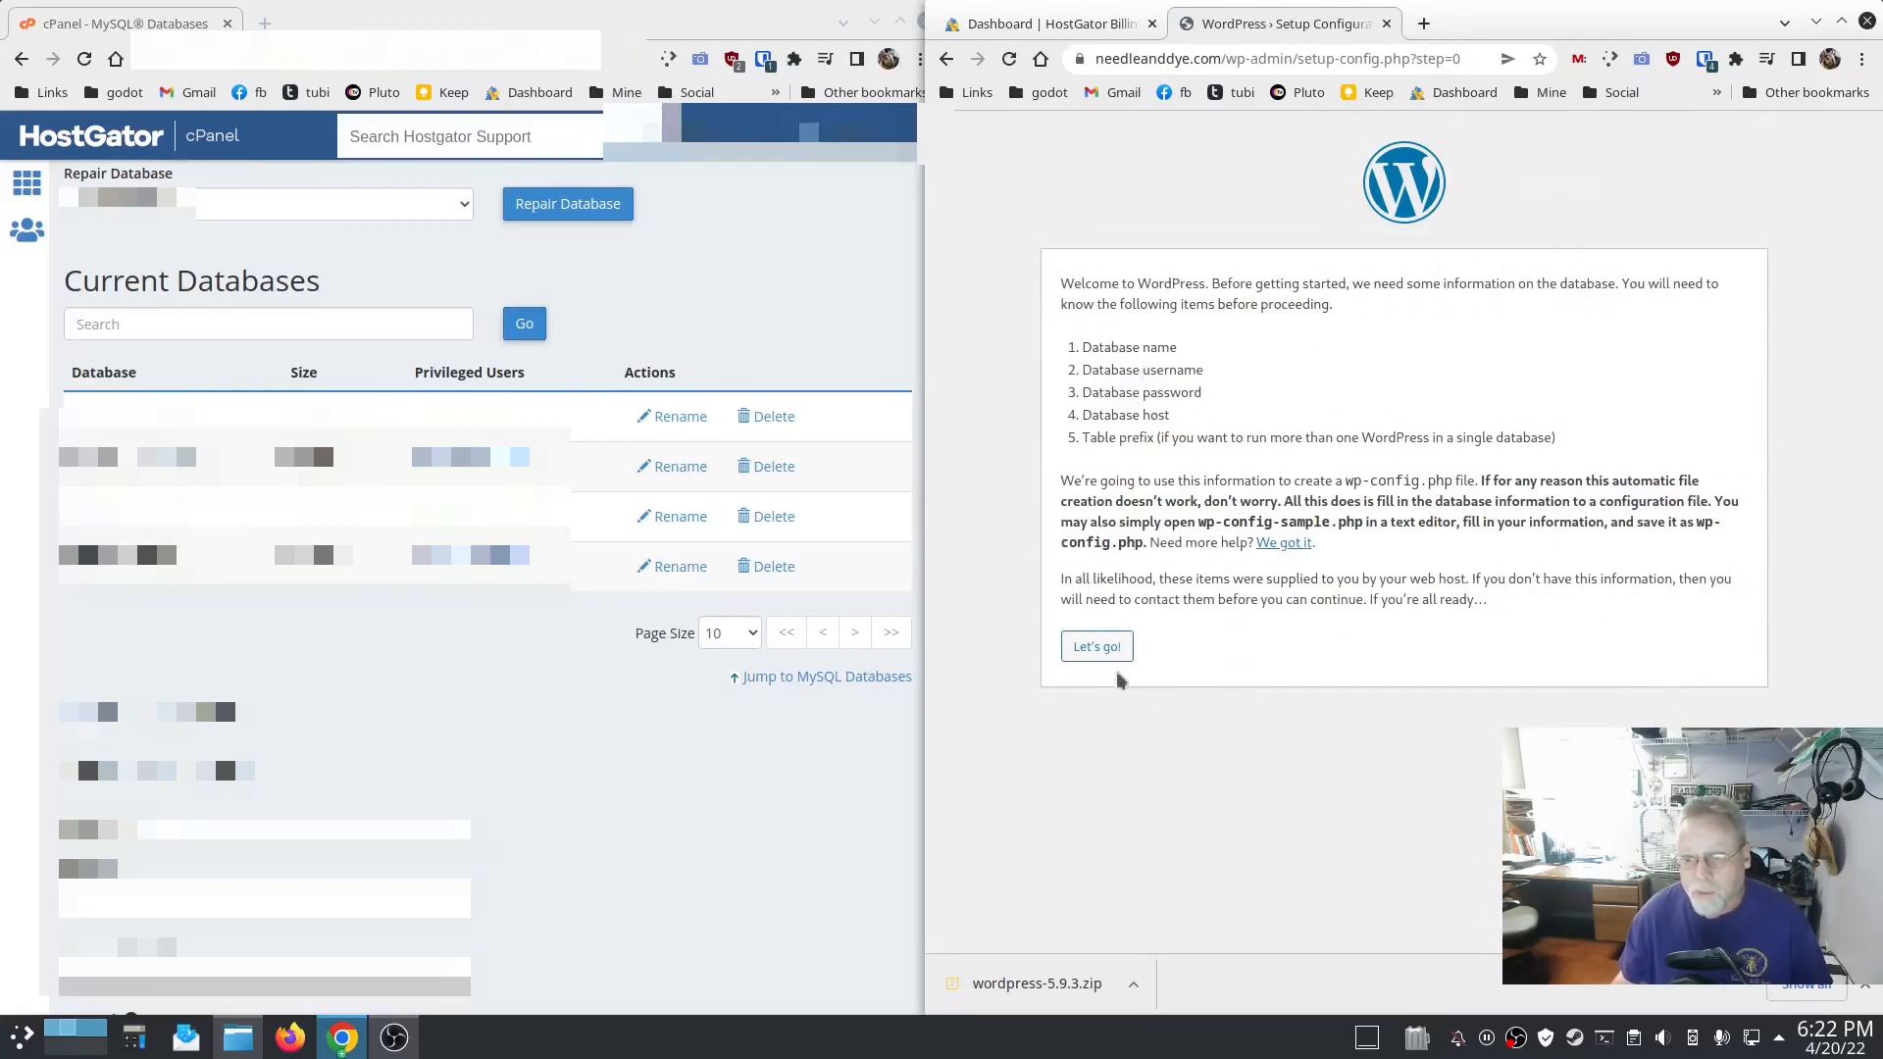
Step: Enter database name needle101 plus the database username and password on the connection form
{"action": "left_click", "coordinate": [1095, 649]}
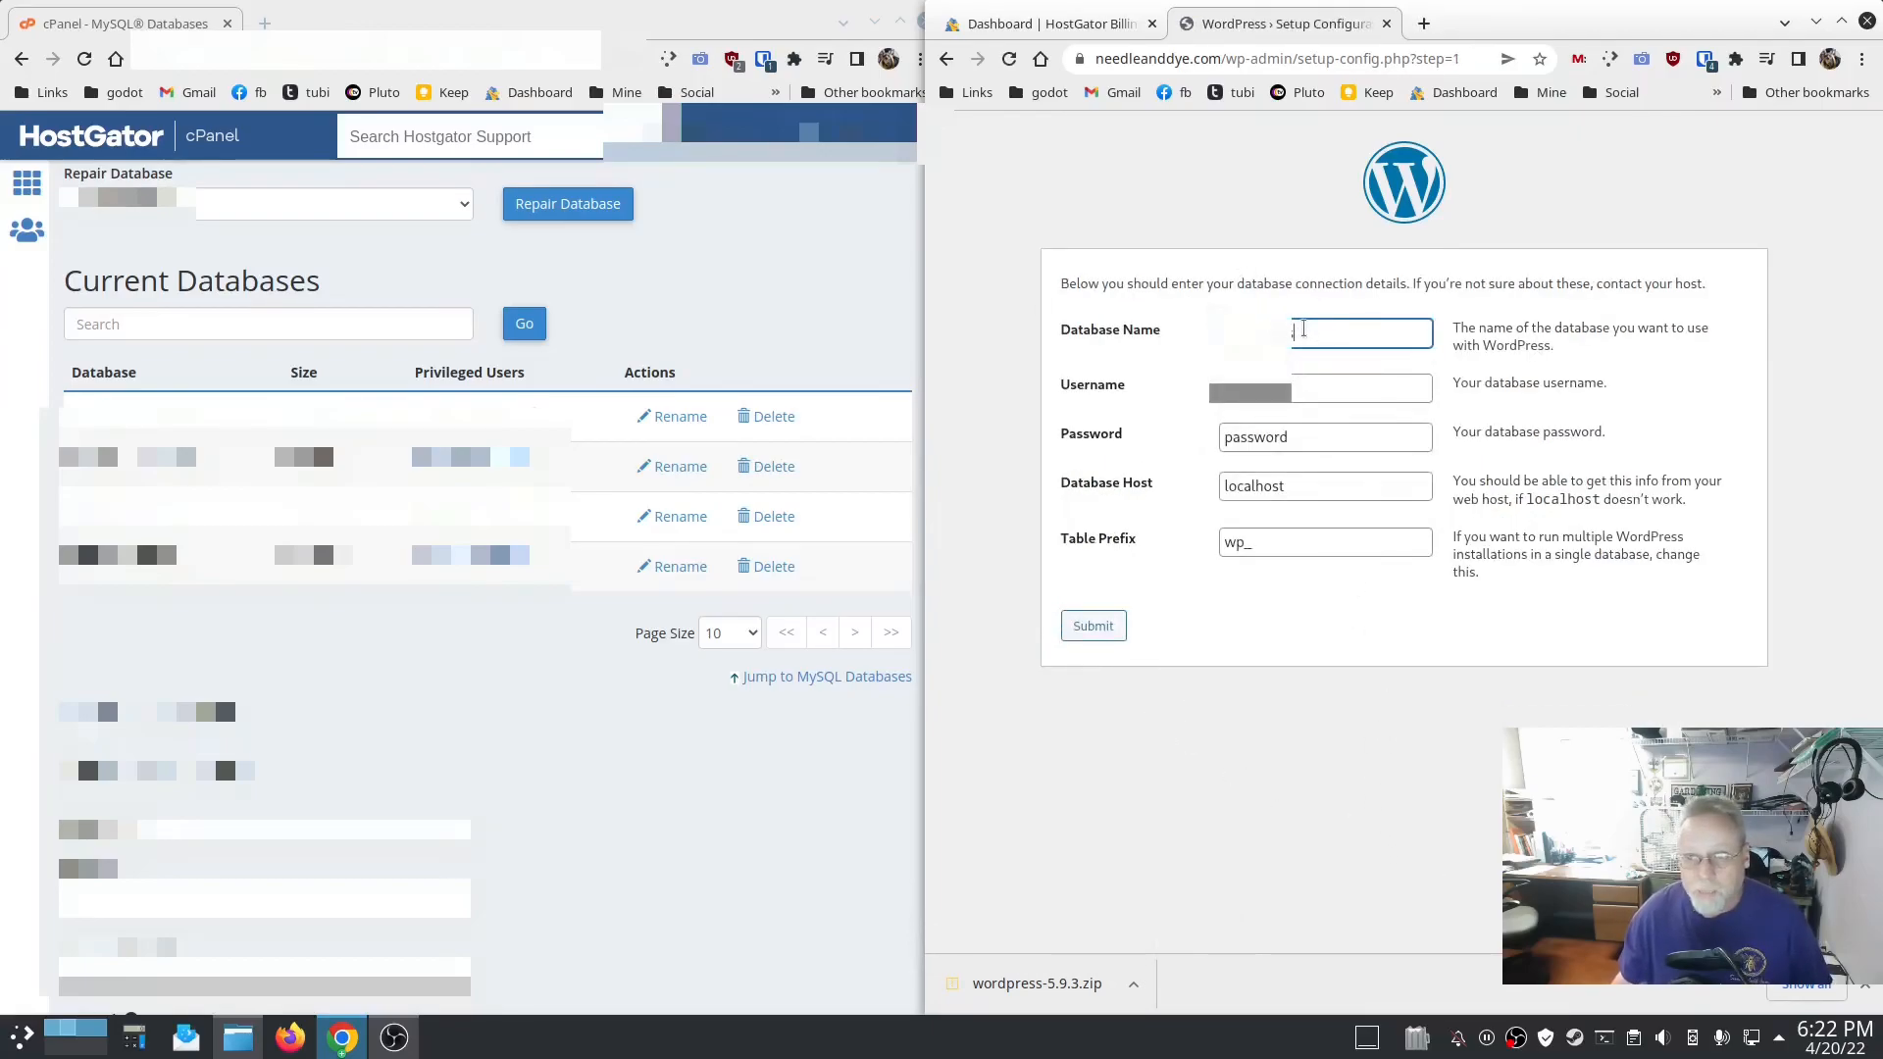
{"action": "left_click_drag", "start_coordinate": [1305, 329], "coordinate": [1199, 315]}
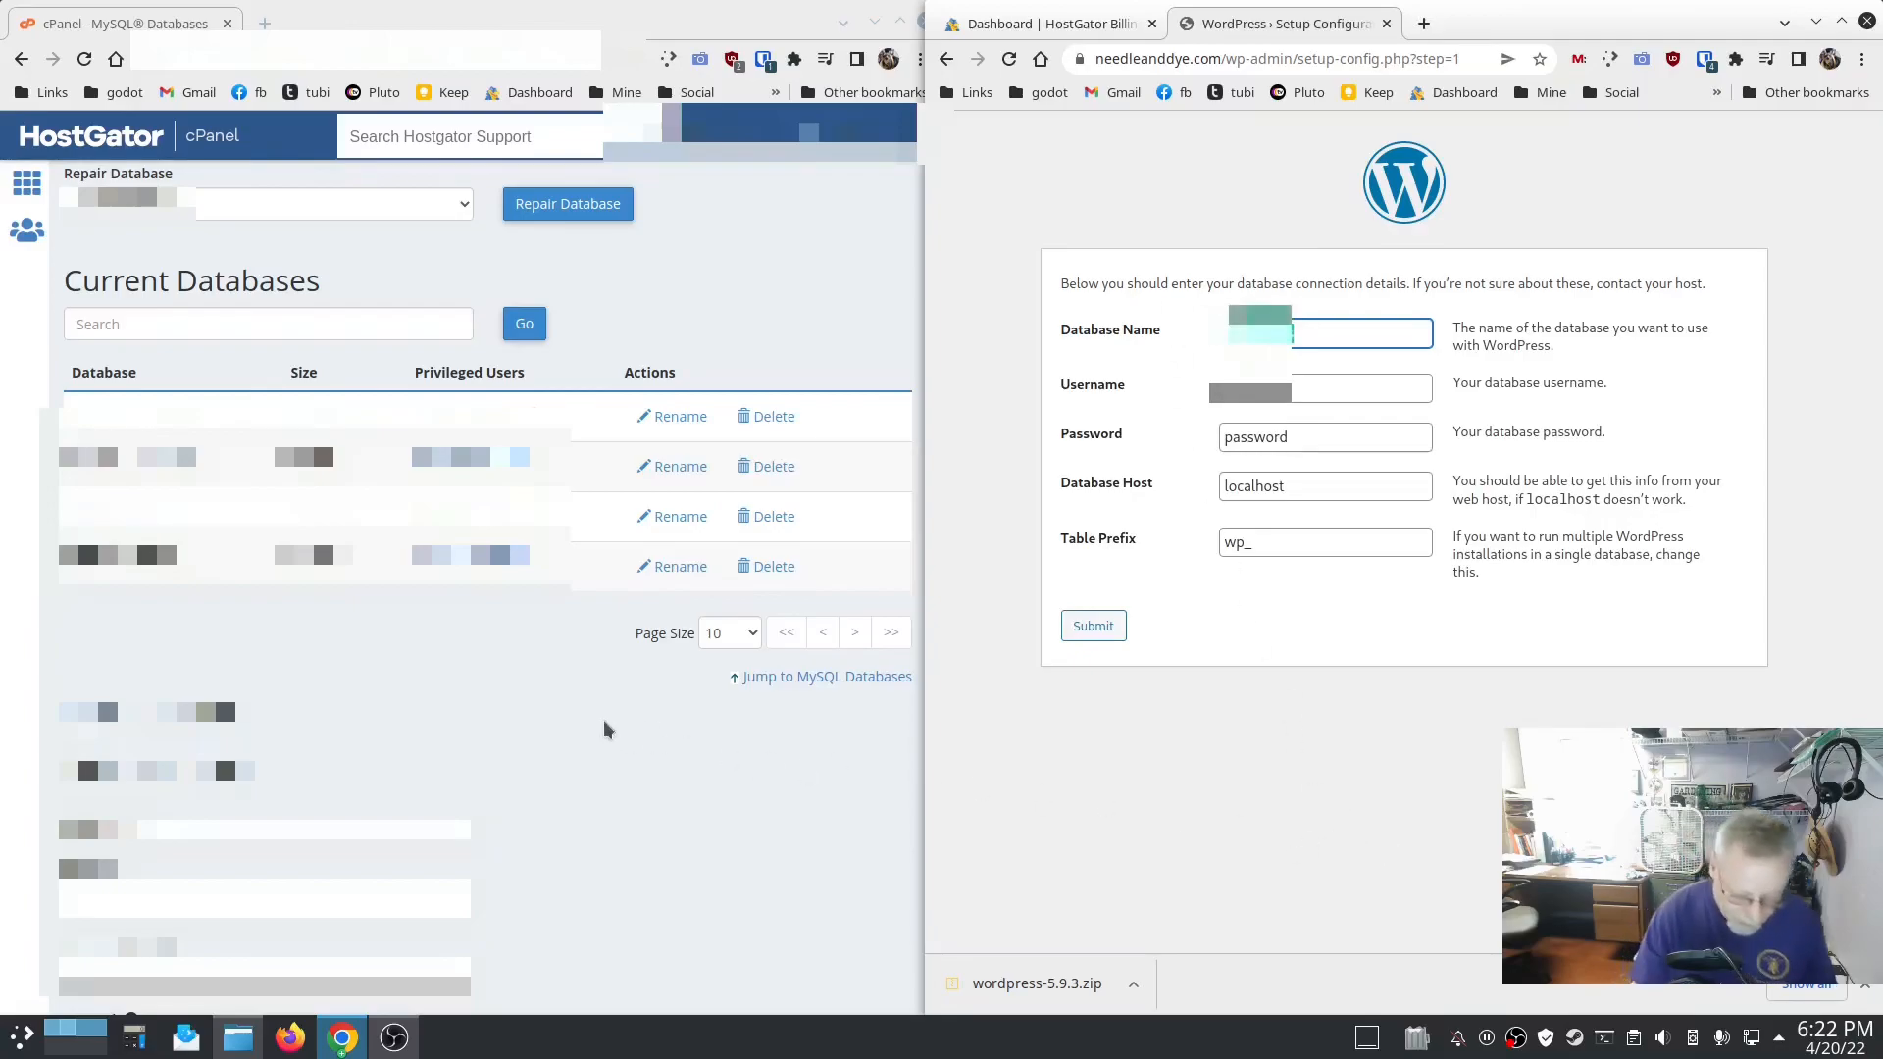
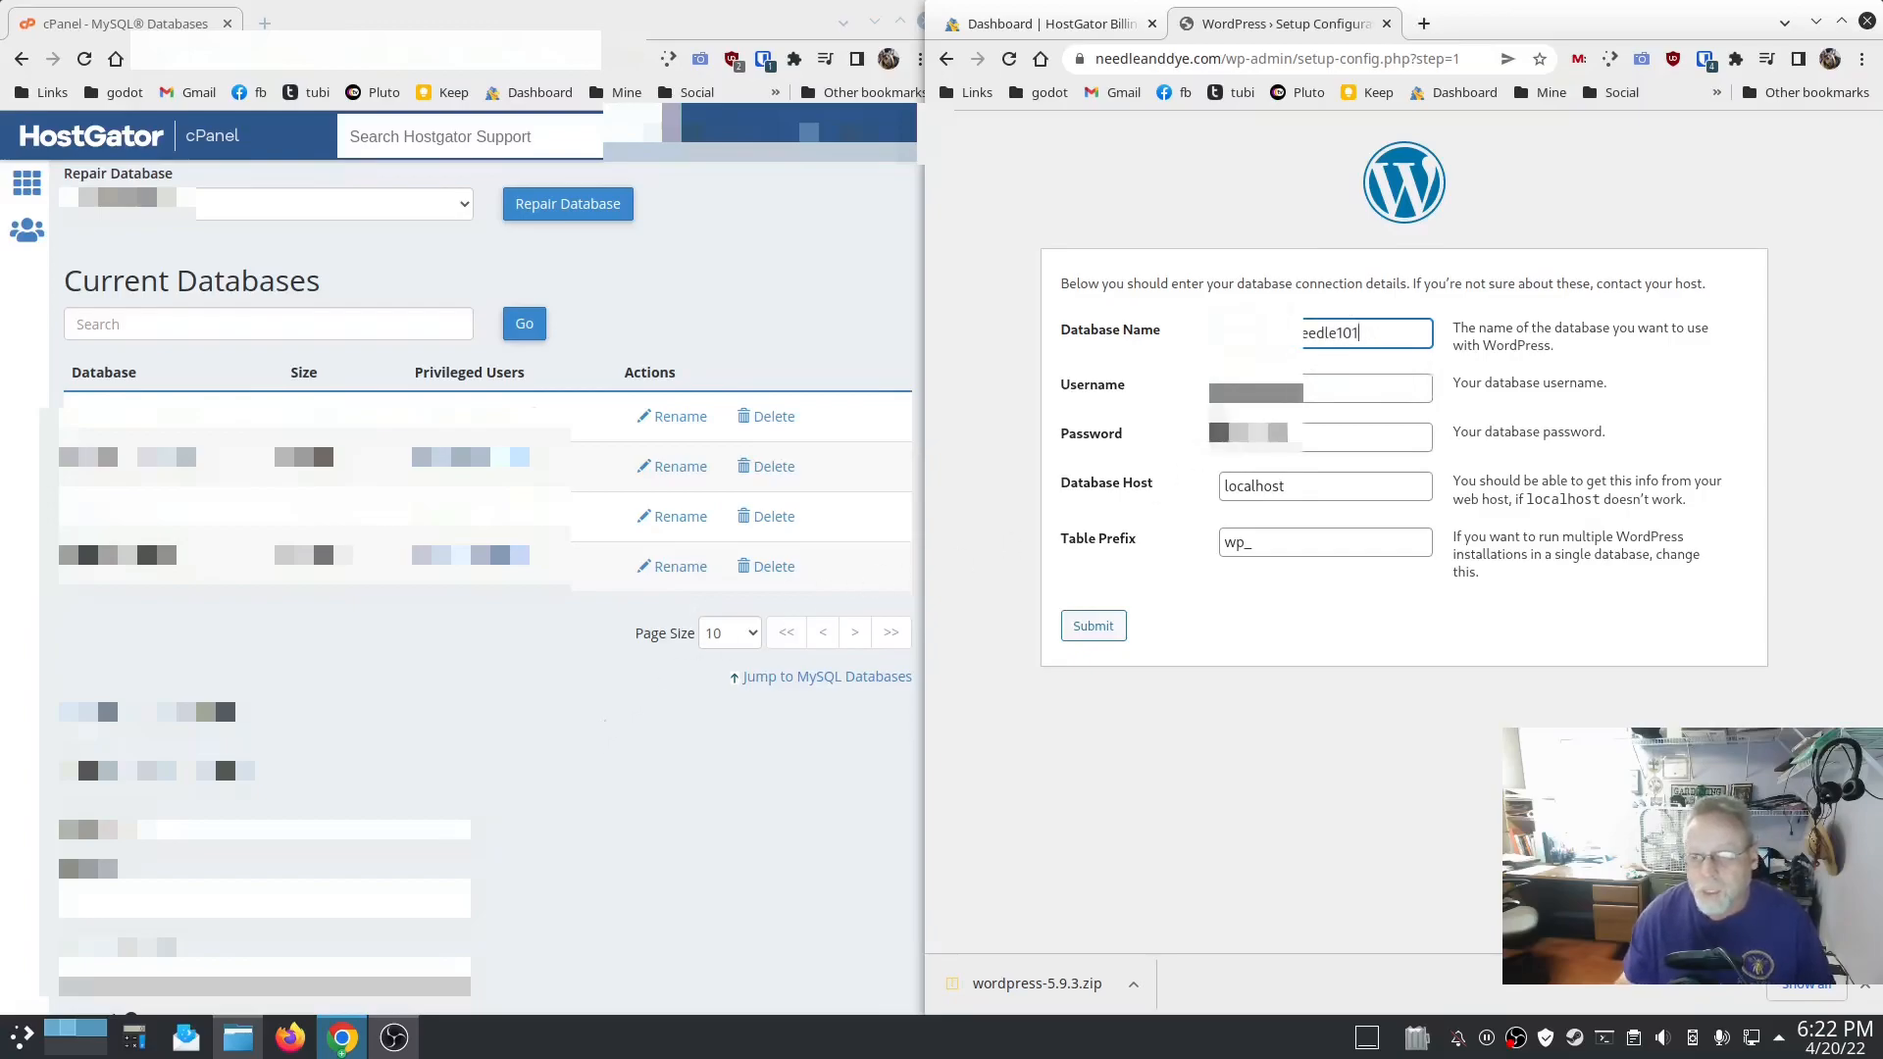
{"action": "key", "text": "Tab"}
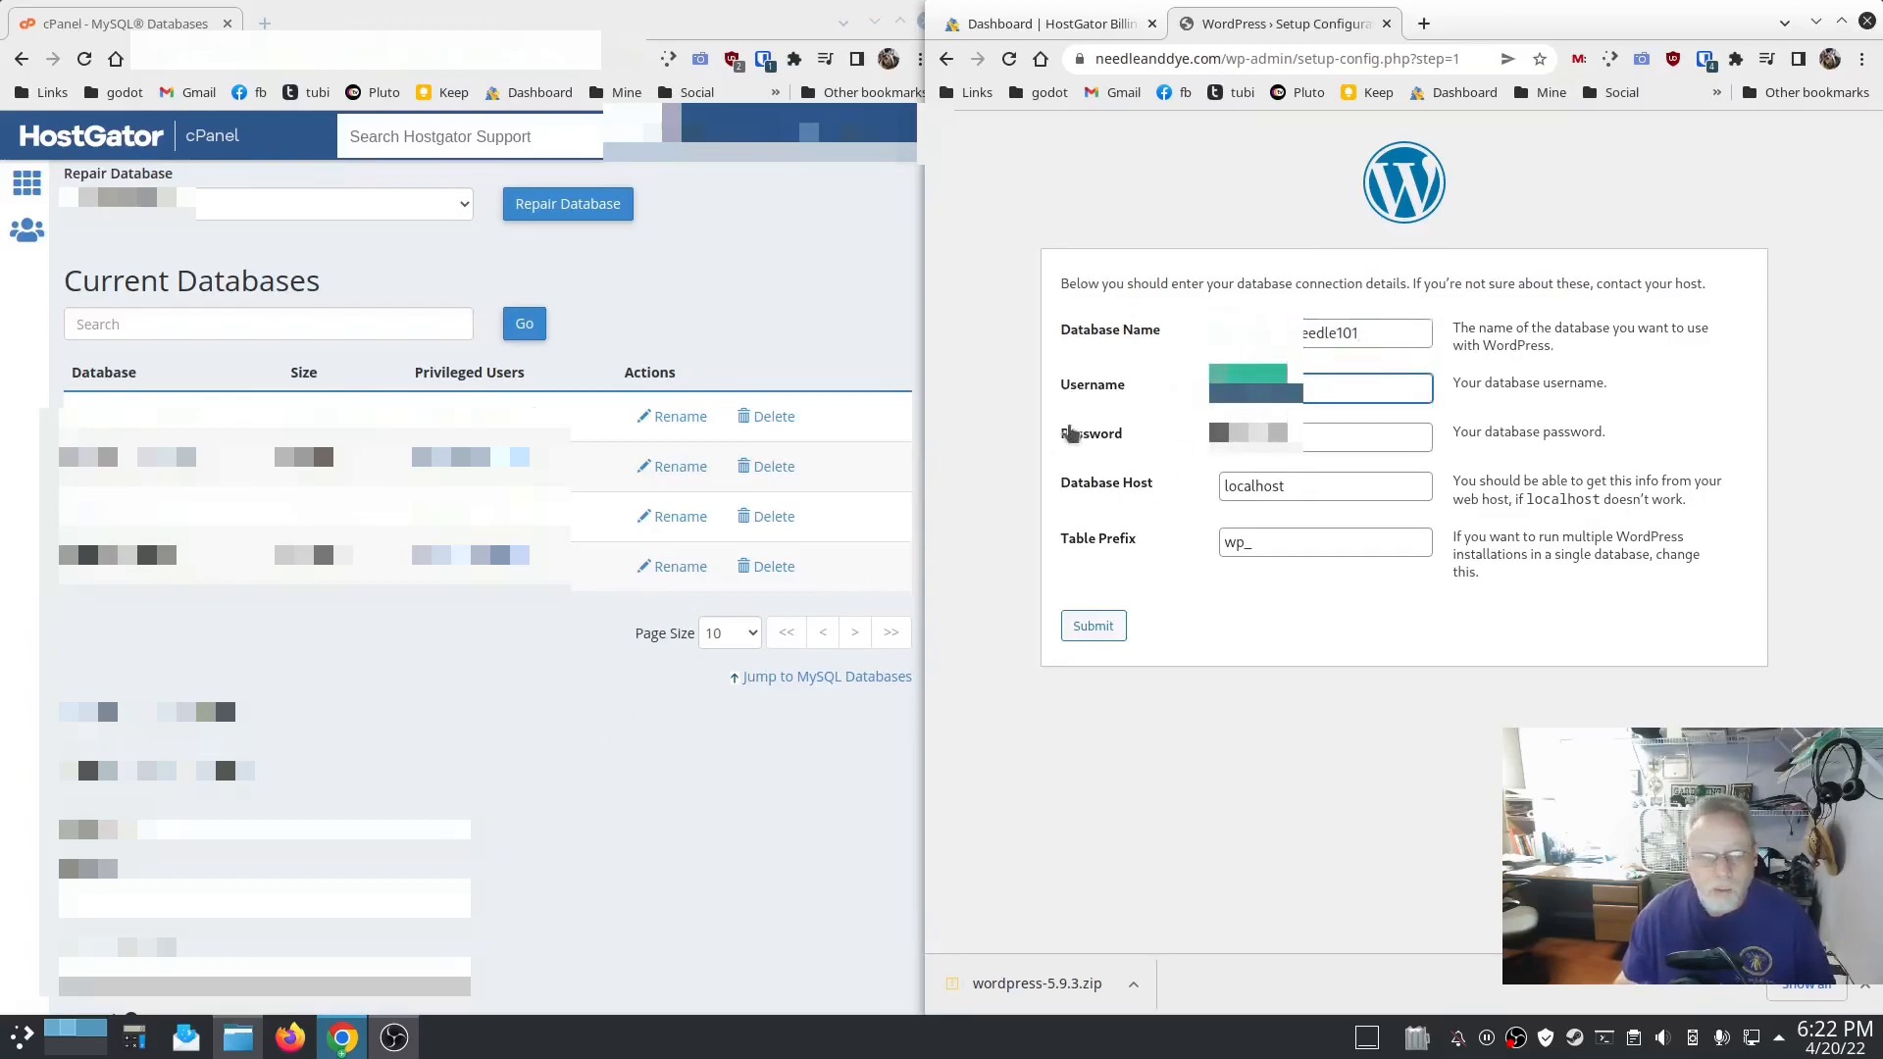
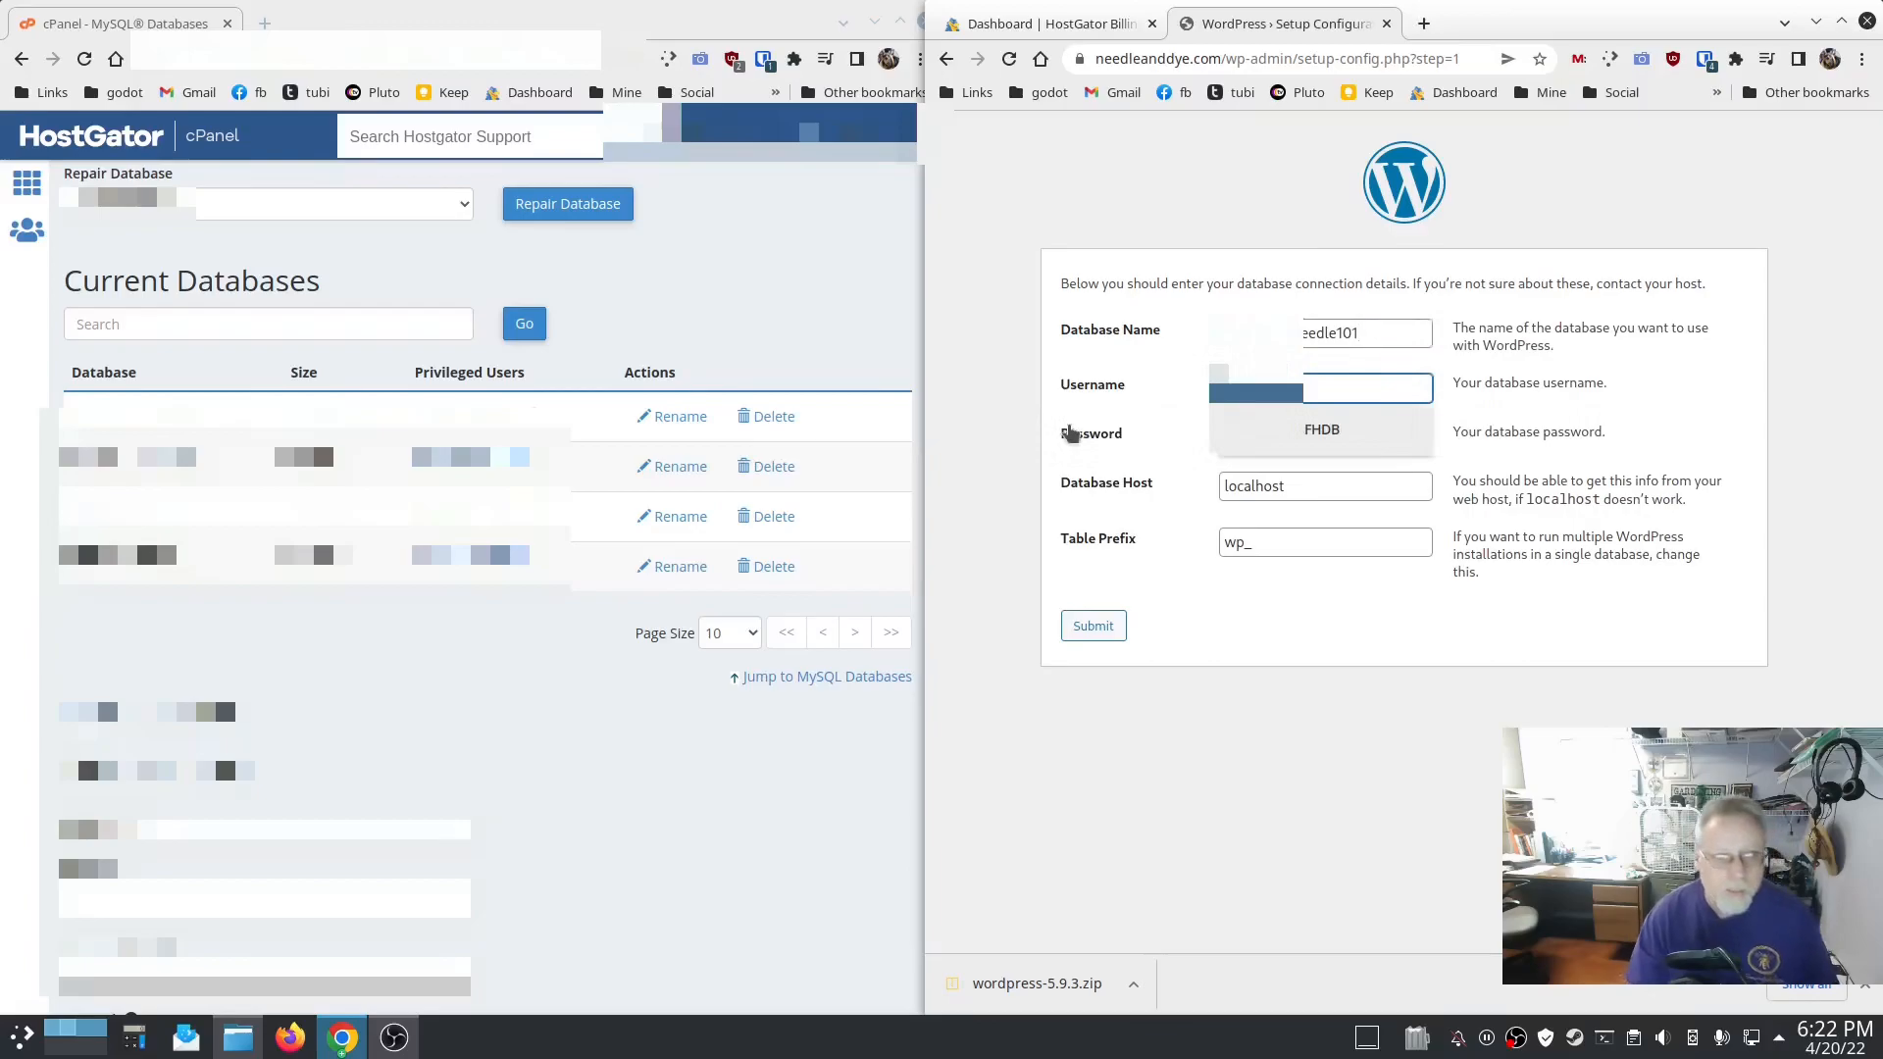
{"action": "key", "text": "BackSpace"}
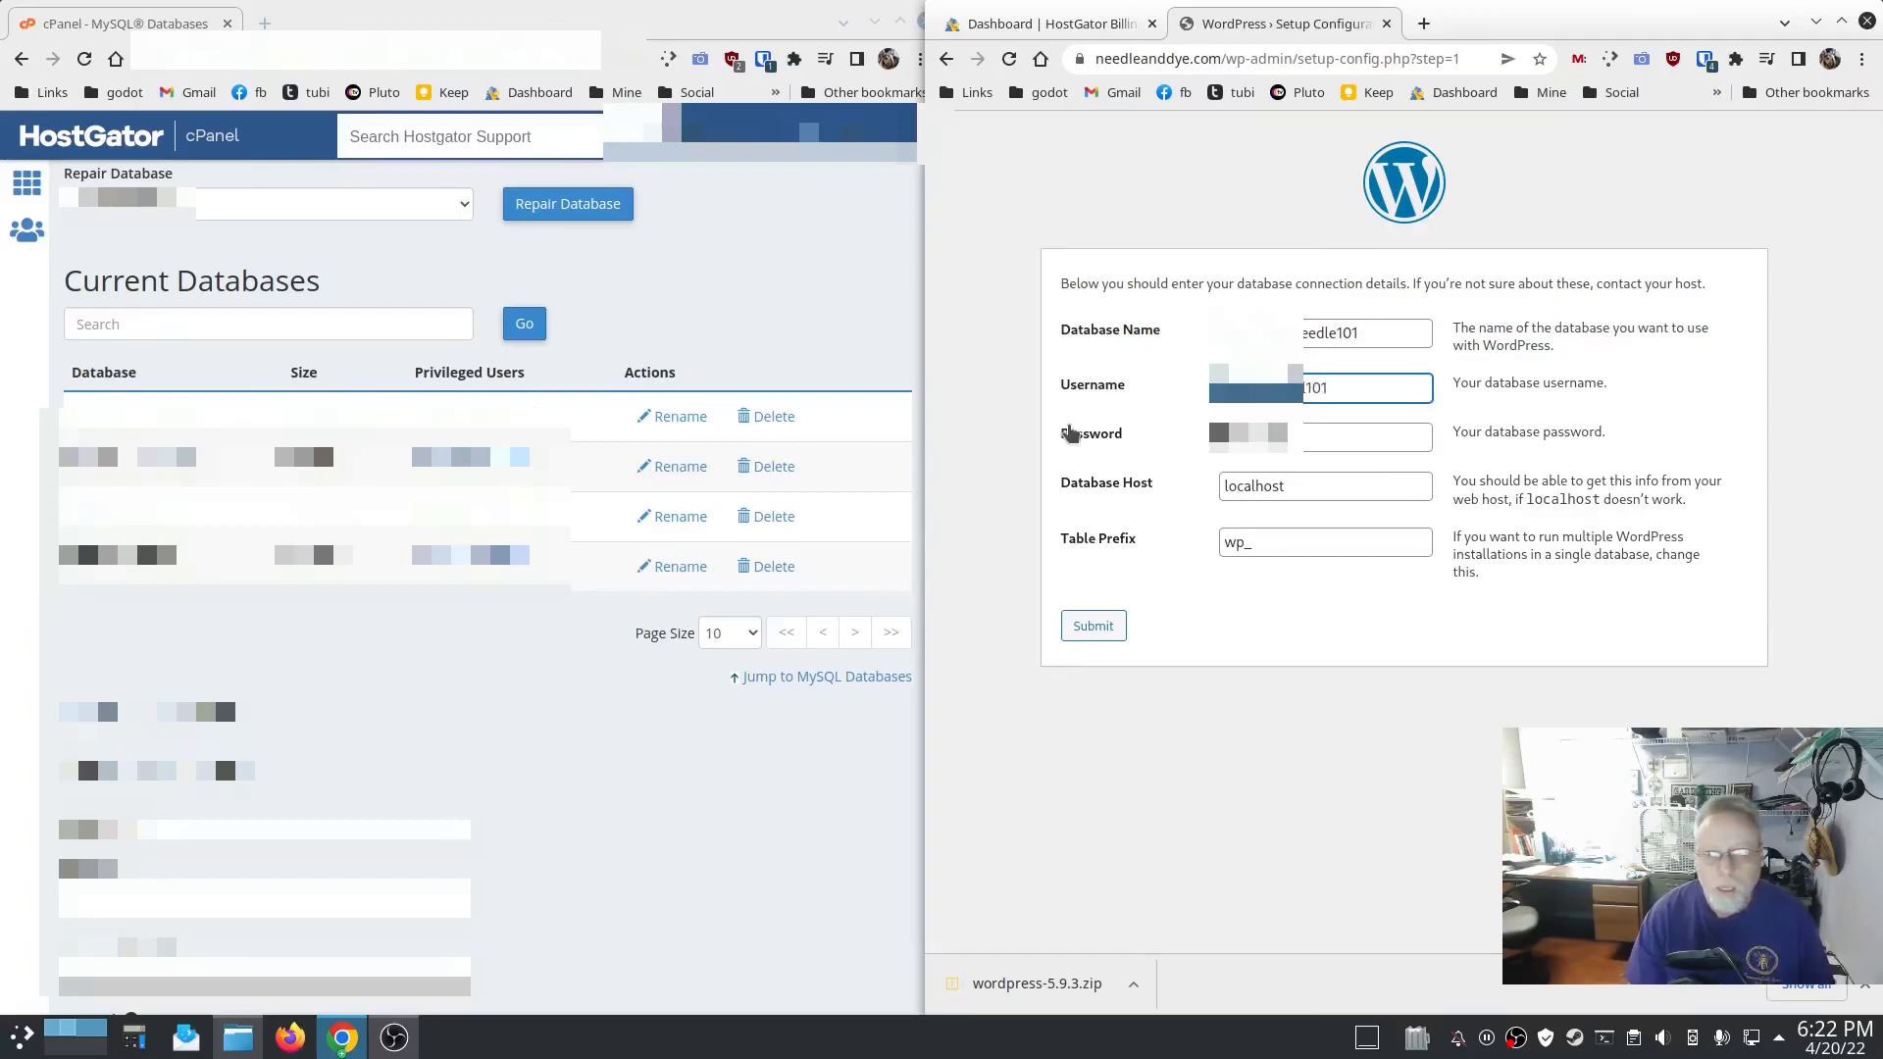
{"action": "key", "text": "Tab"}
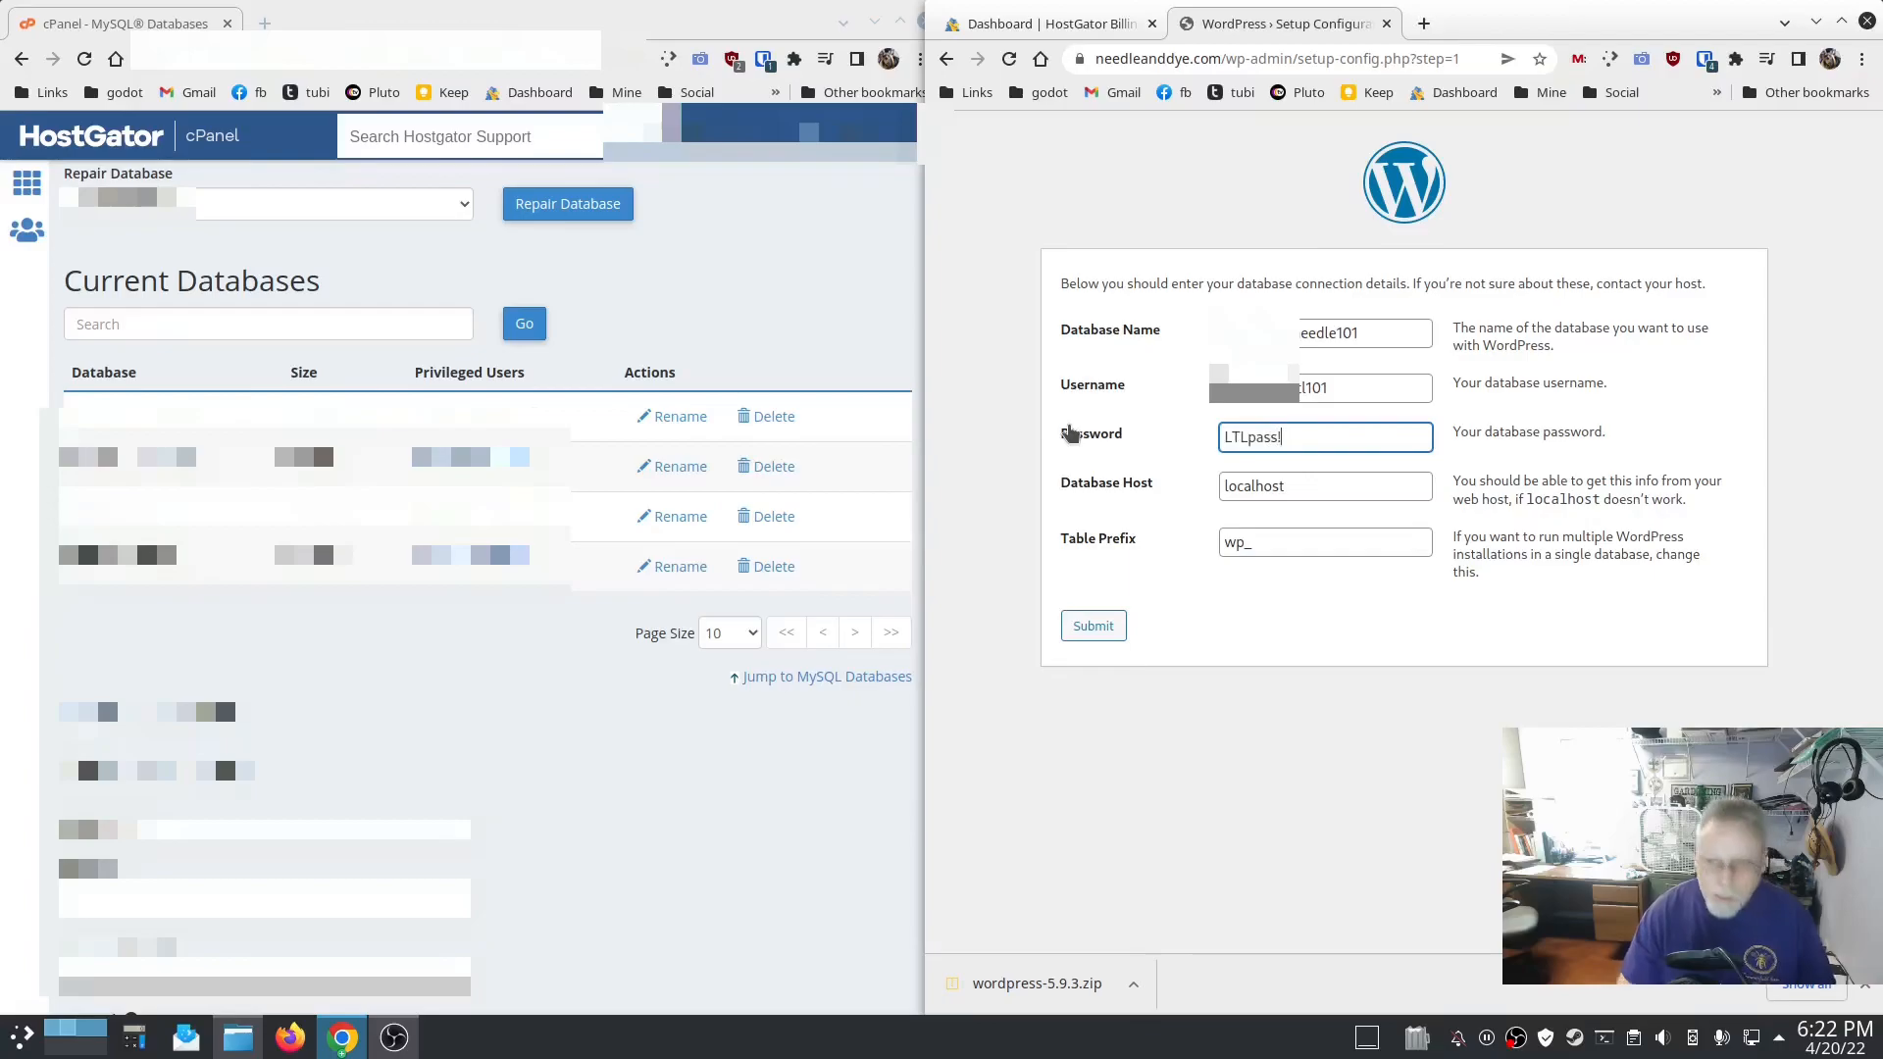
Step: Keep localhost as the database host and change the table prefix from wp_ to nd_
{"action": "left_click", "coordinate": [1313, 491]}
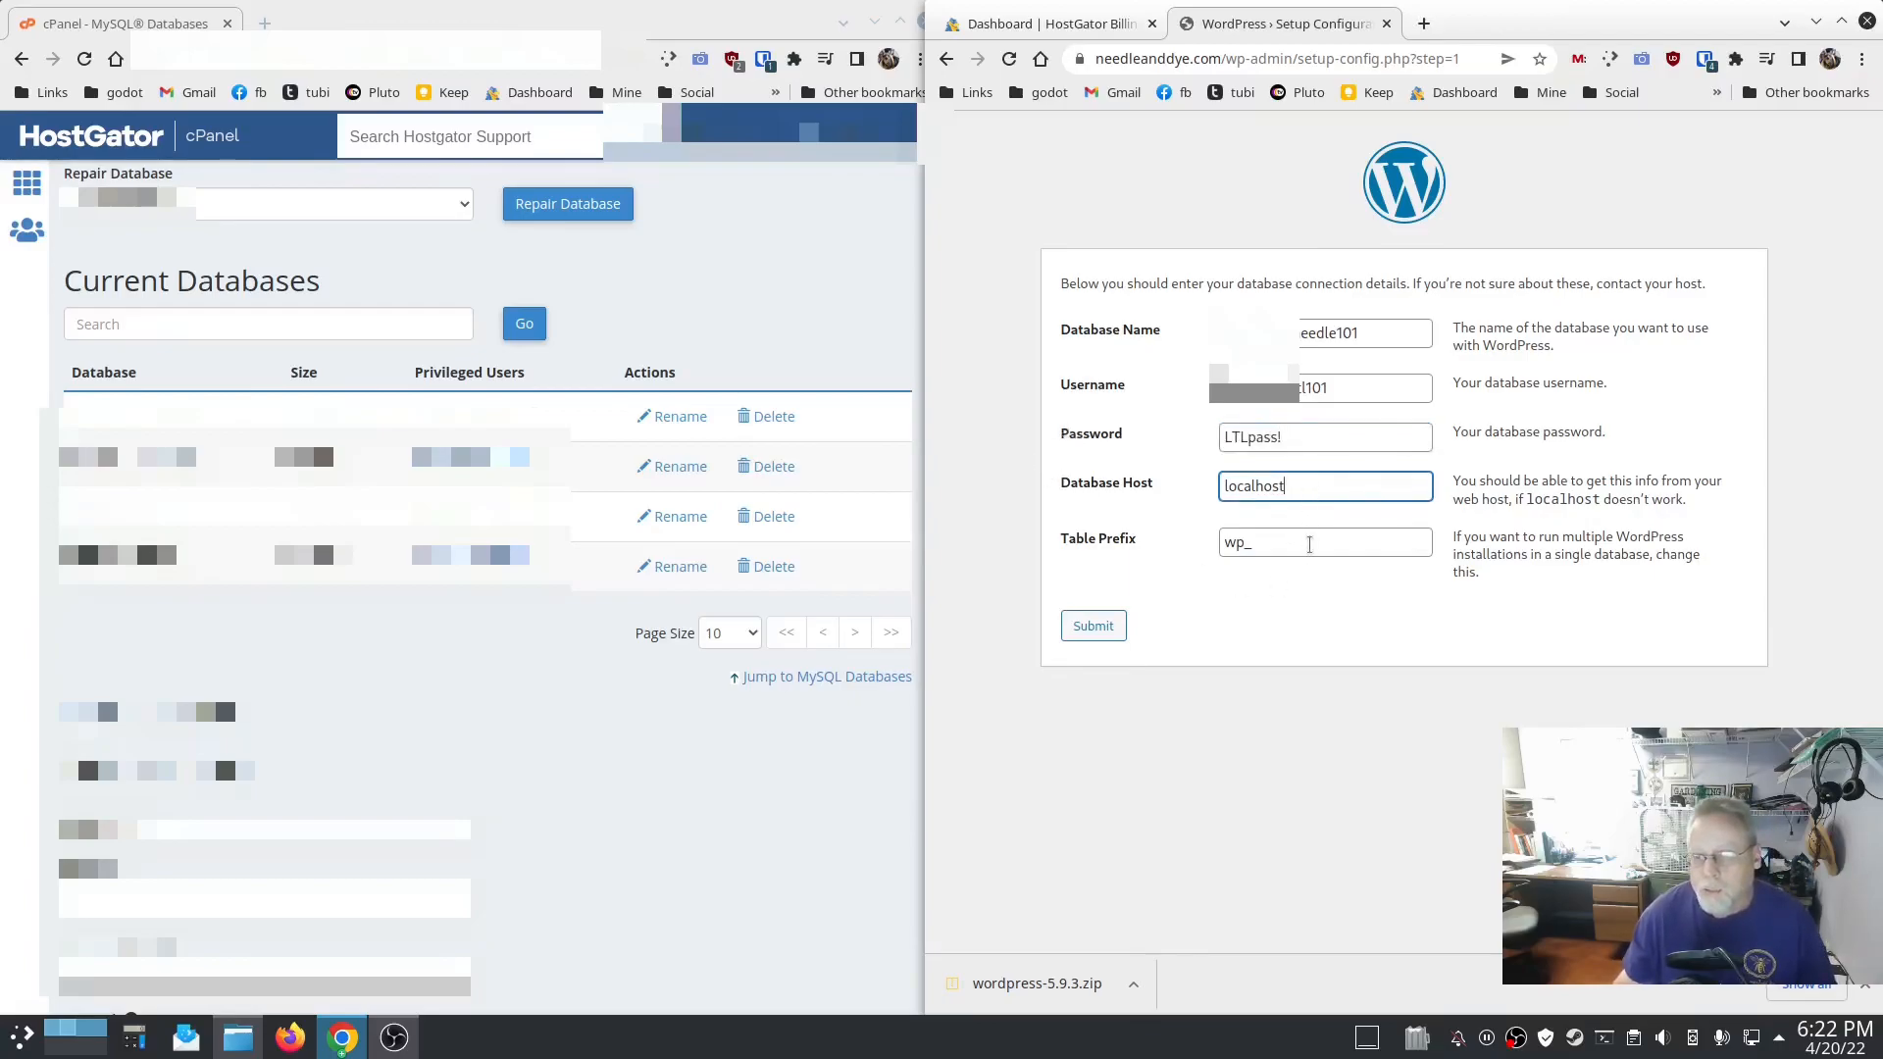
{"action": "left_click", "coordinate": [1279, 544]}
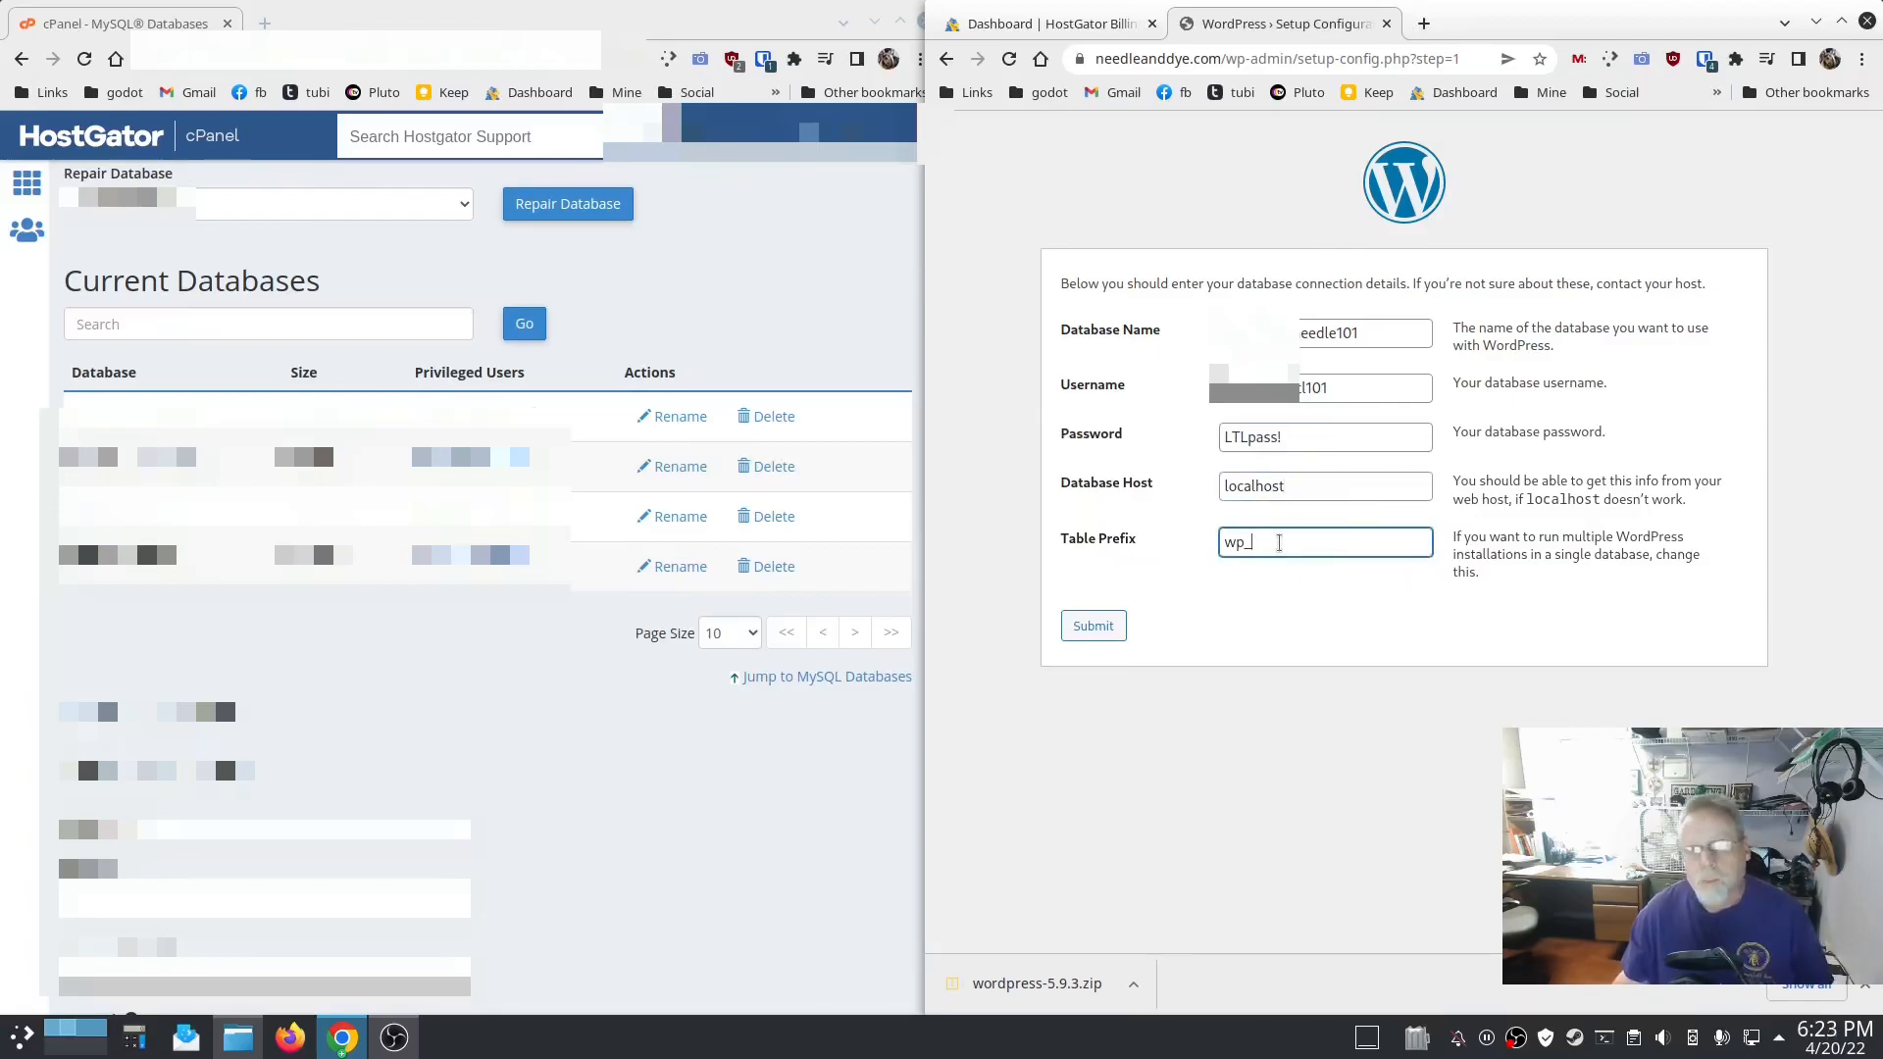
{"action": "left_click_drag", "start_coordinate": [1279, 543], "coordinate": [1216, 546]}
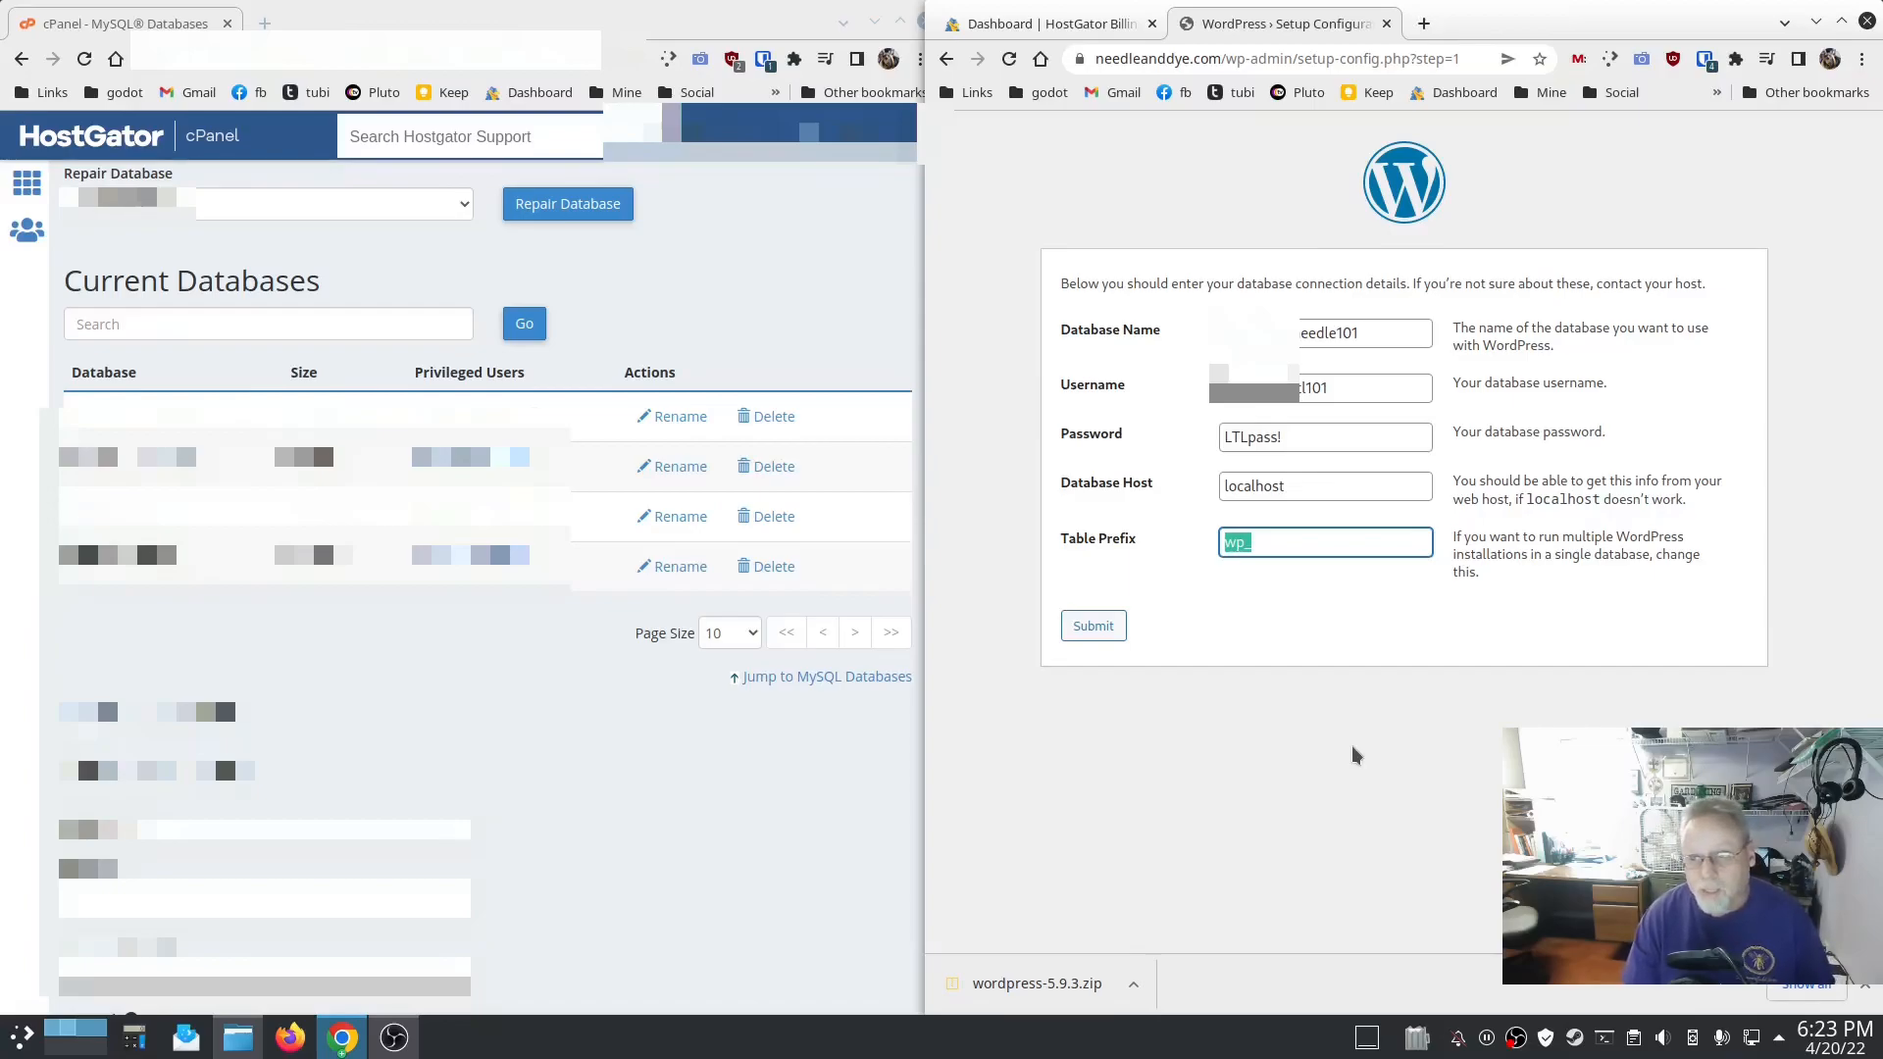
{"action": "type", "text": "nd_"}
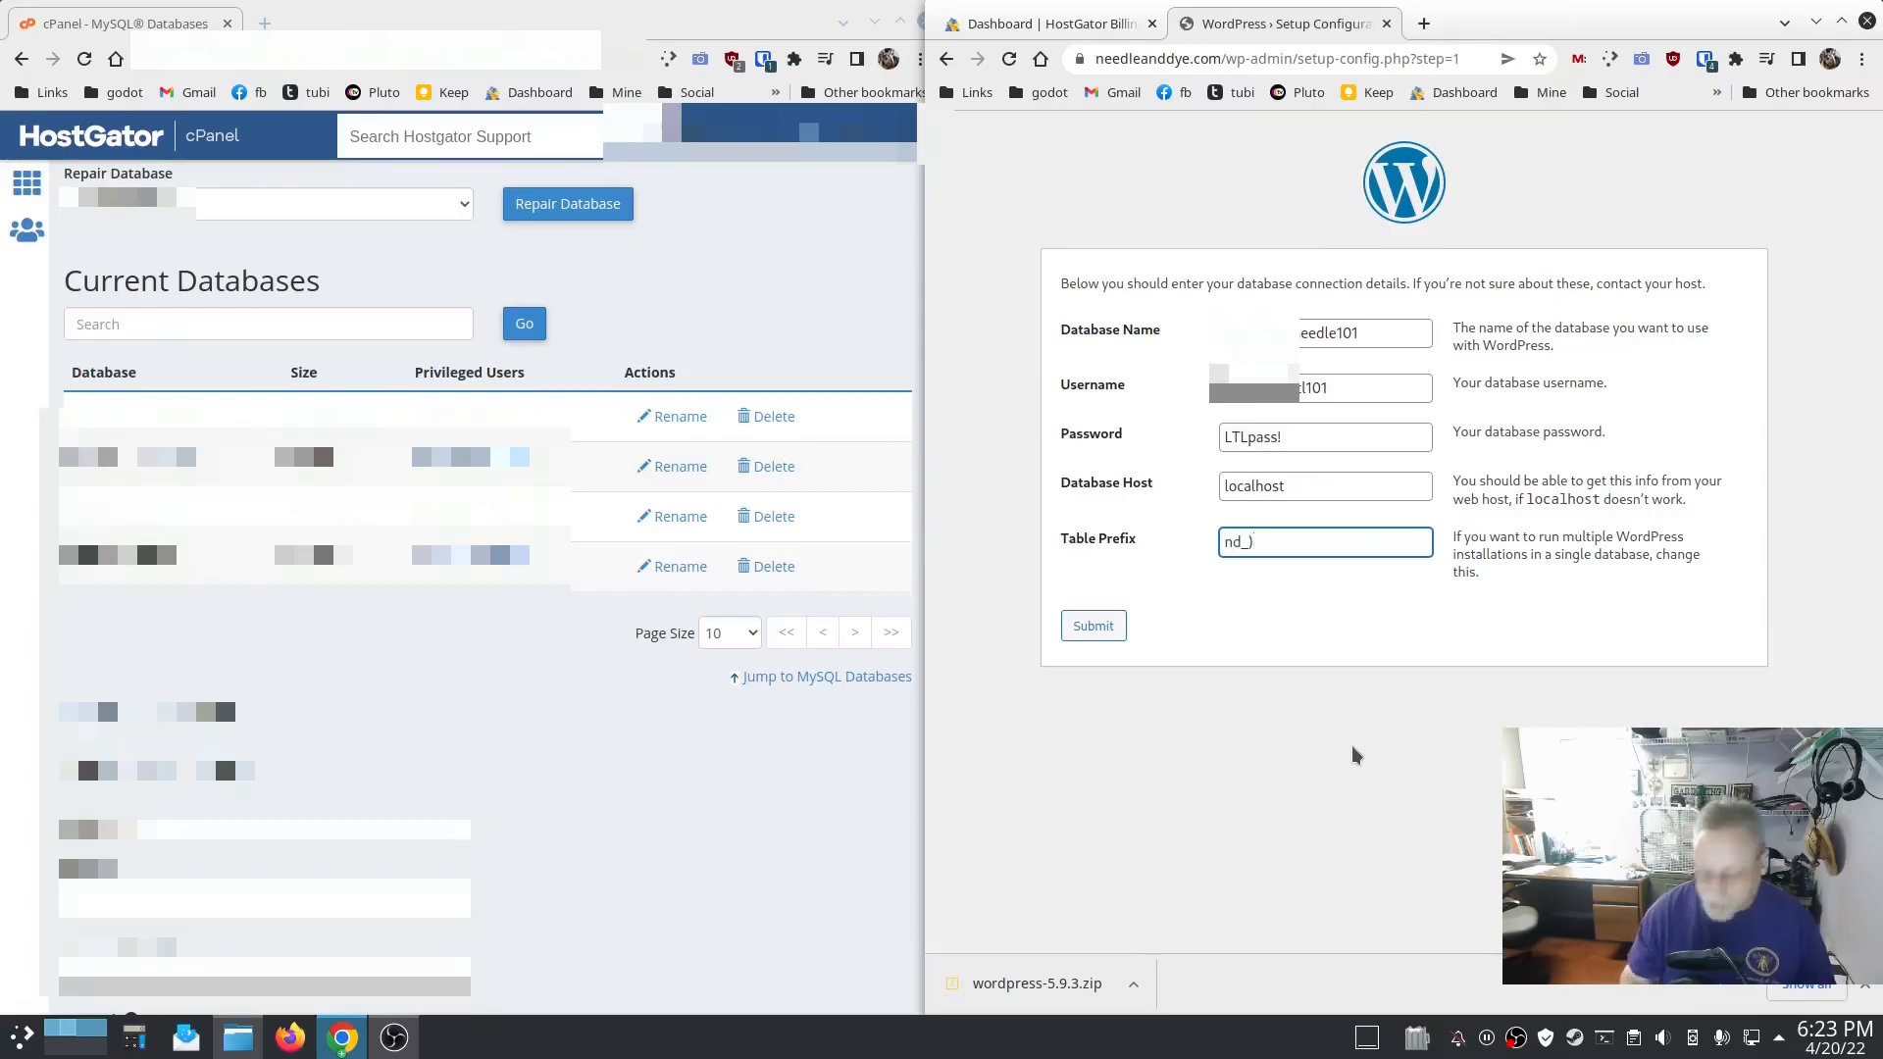
{"action": "key", "text": "BackSpace"}
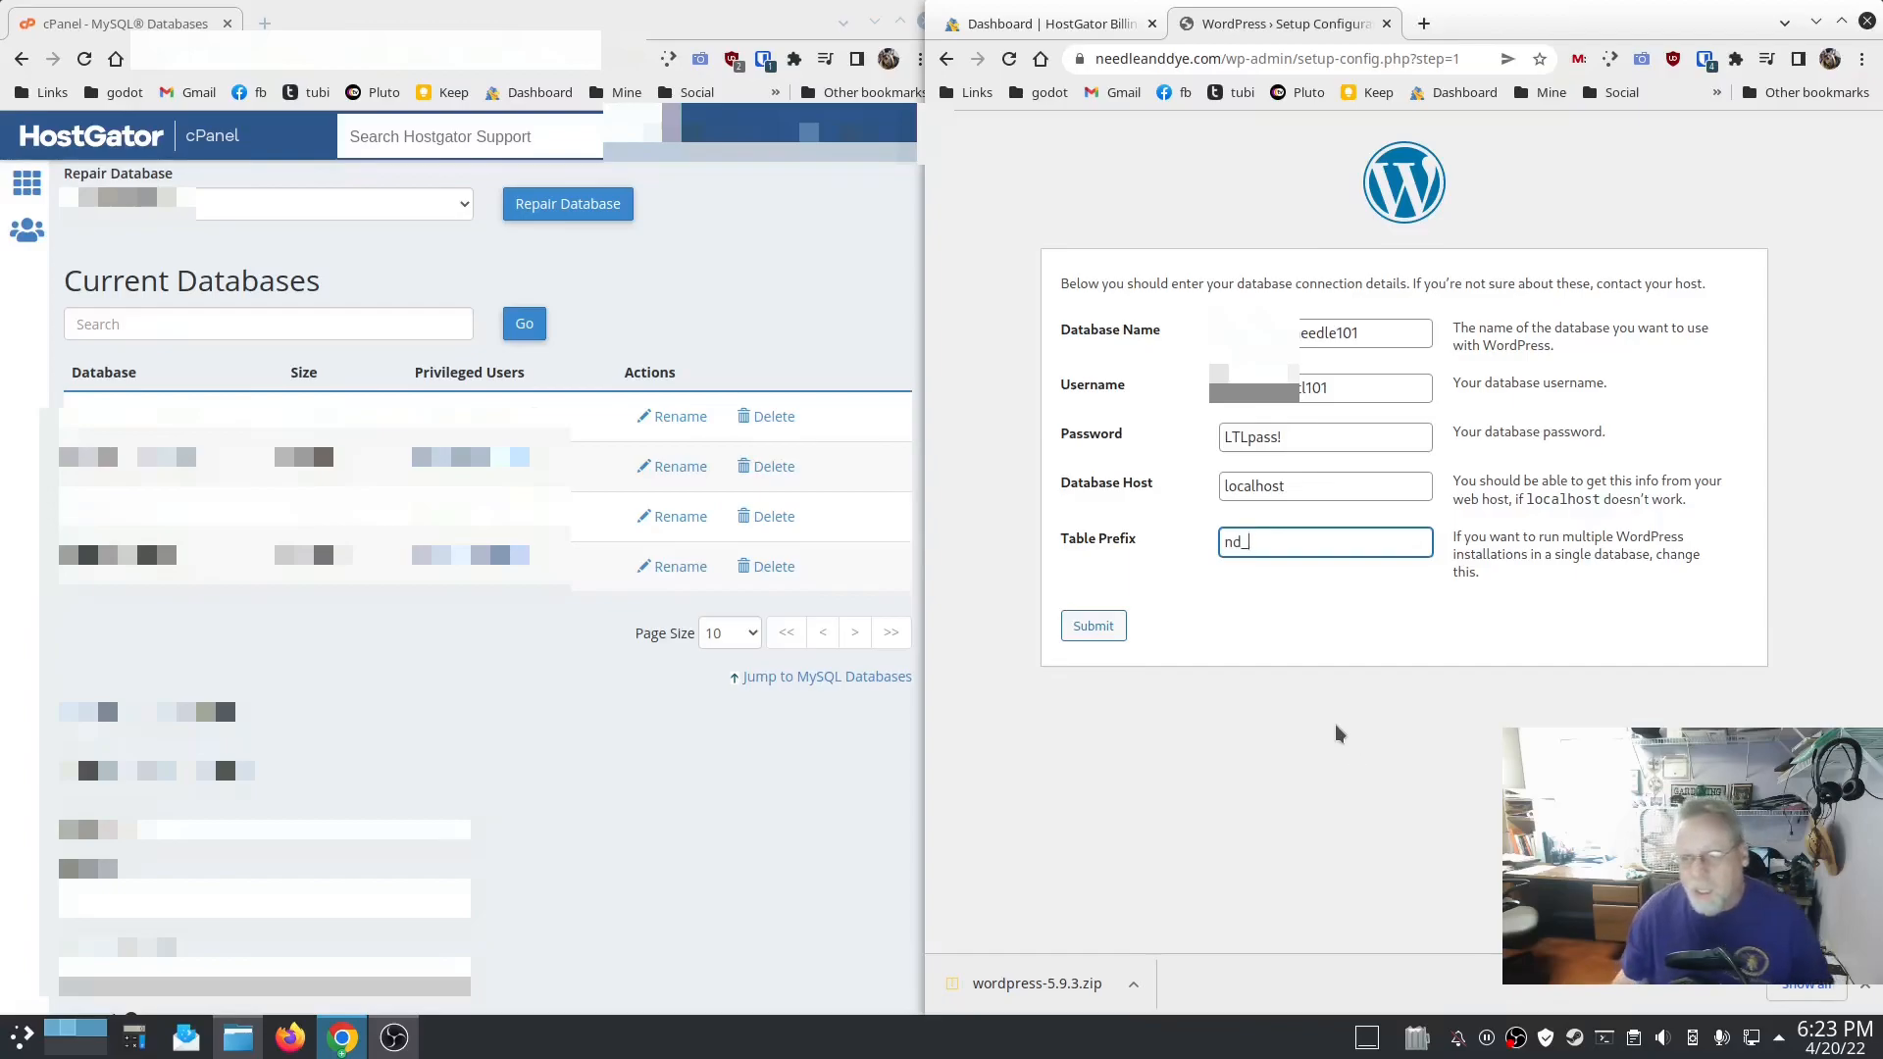
Step: Submit the database details, maximize the setup window, and run the installation
{"action": "left_click", "coordinate": [1092, 628]}
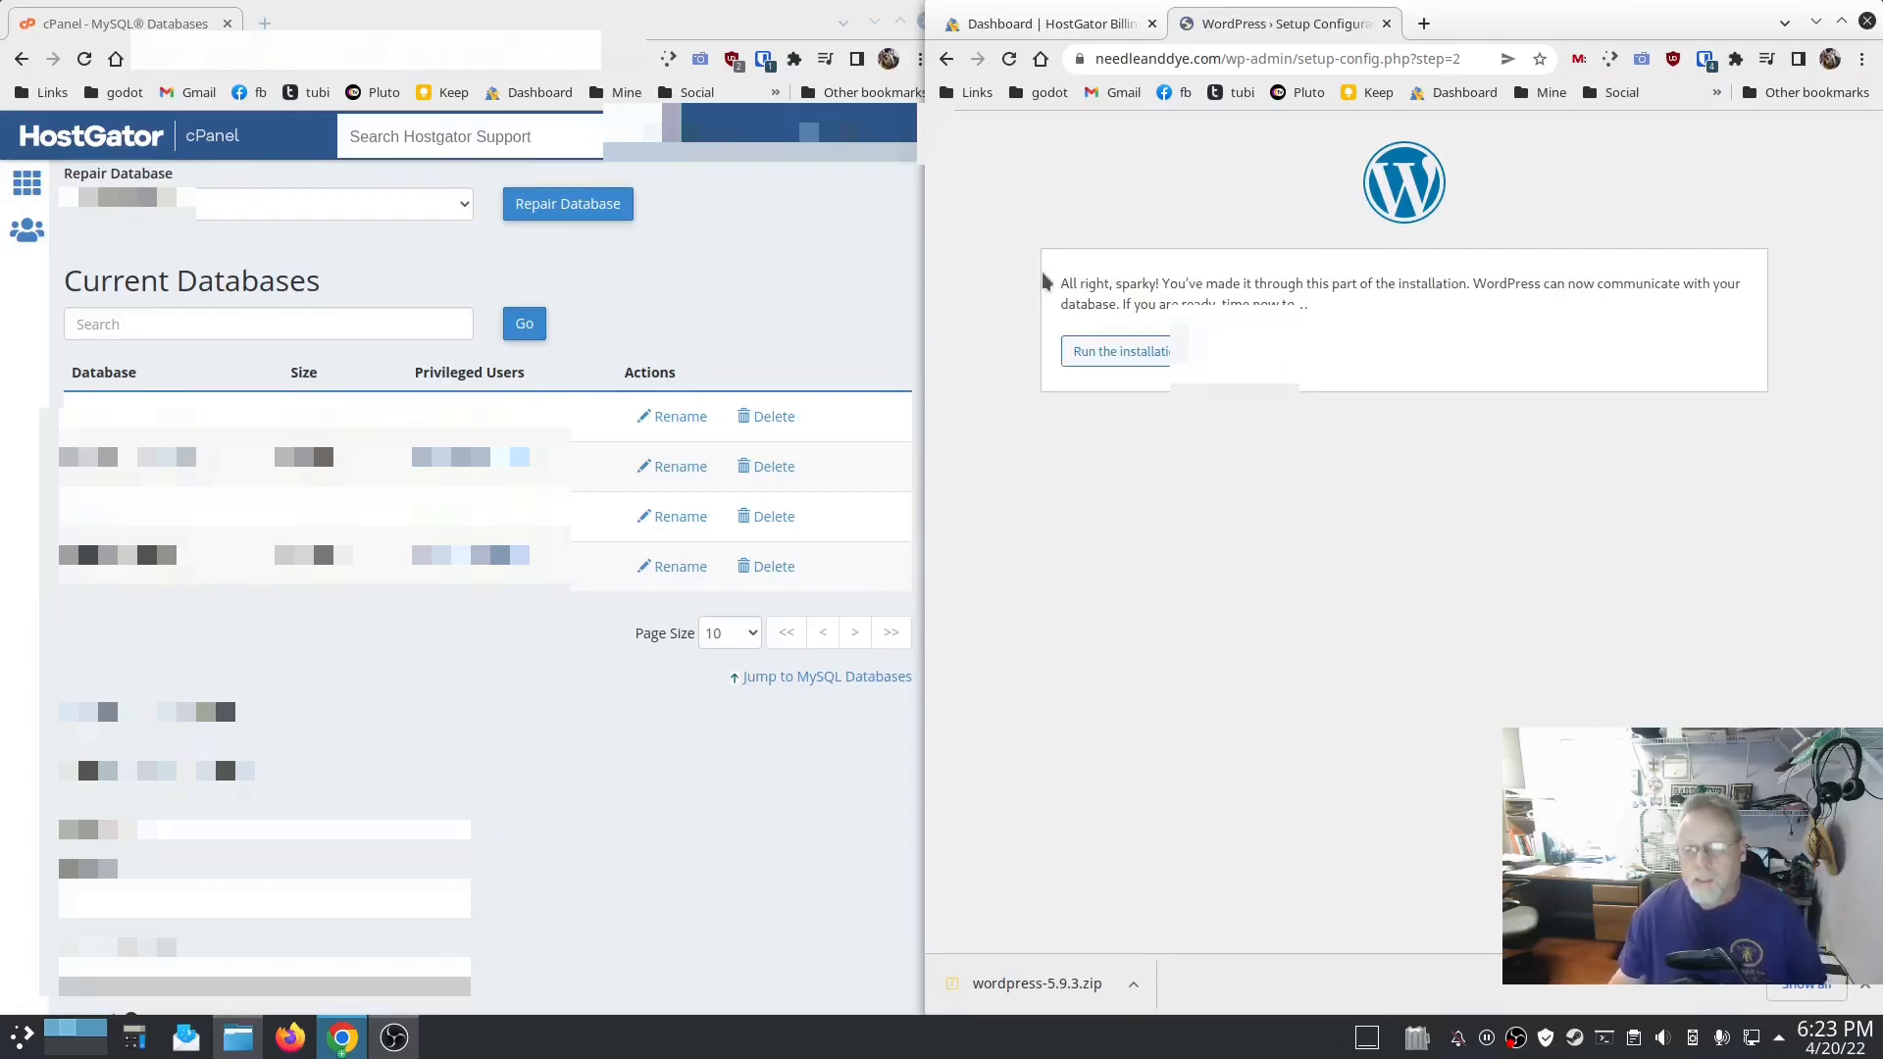
{"action": "double_click", "coordinate": [1491, 39]}
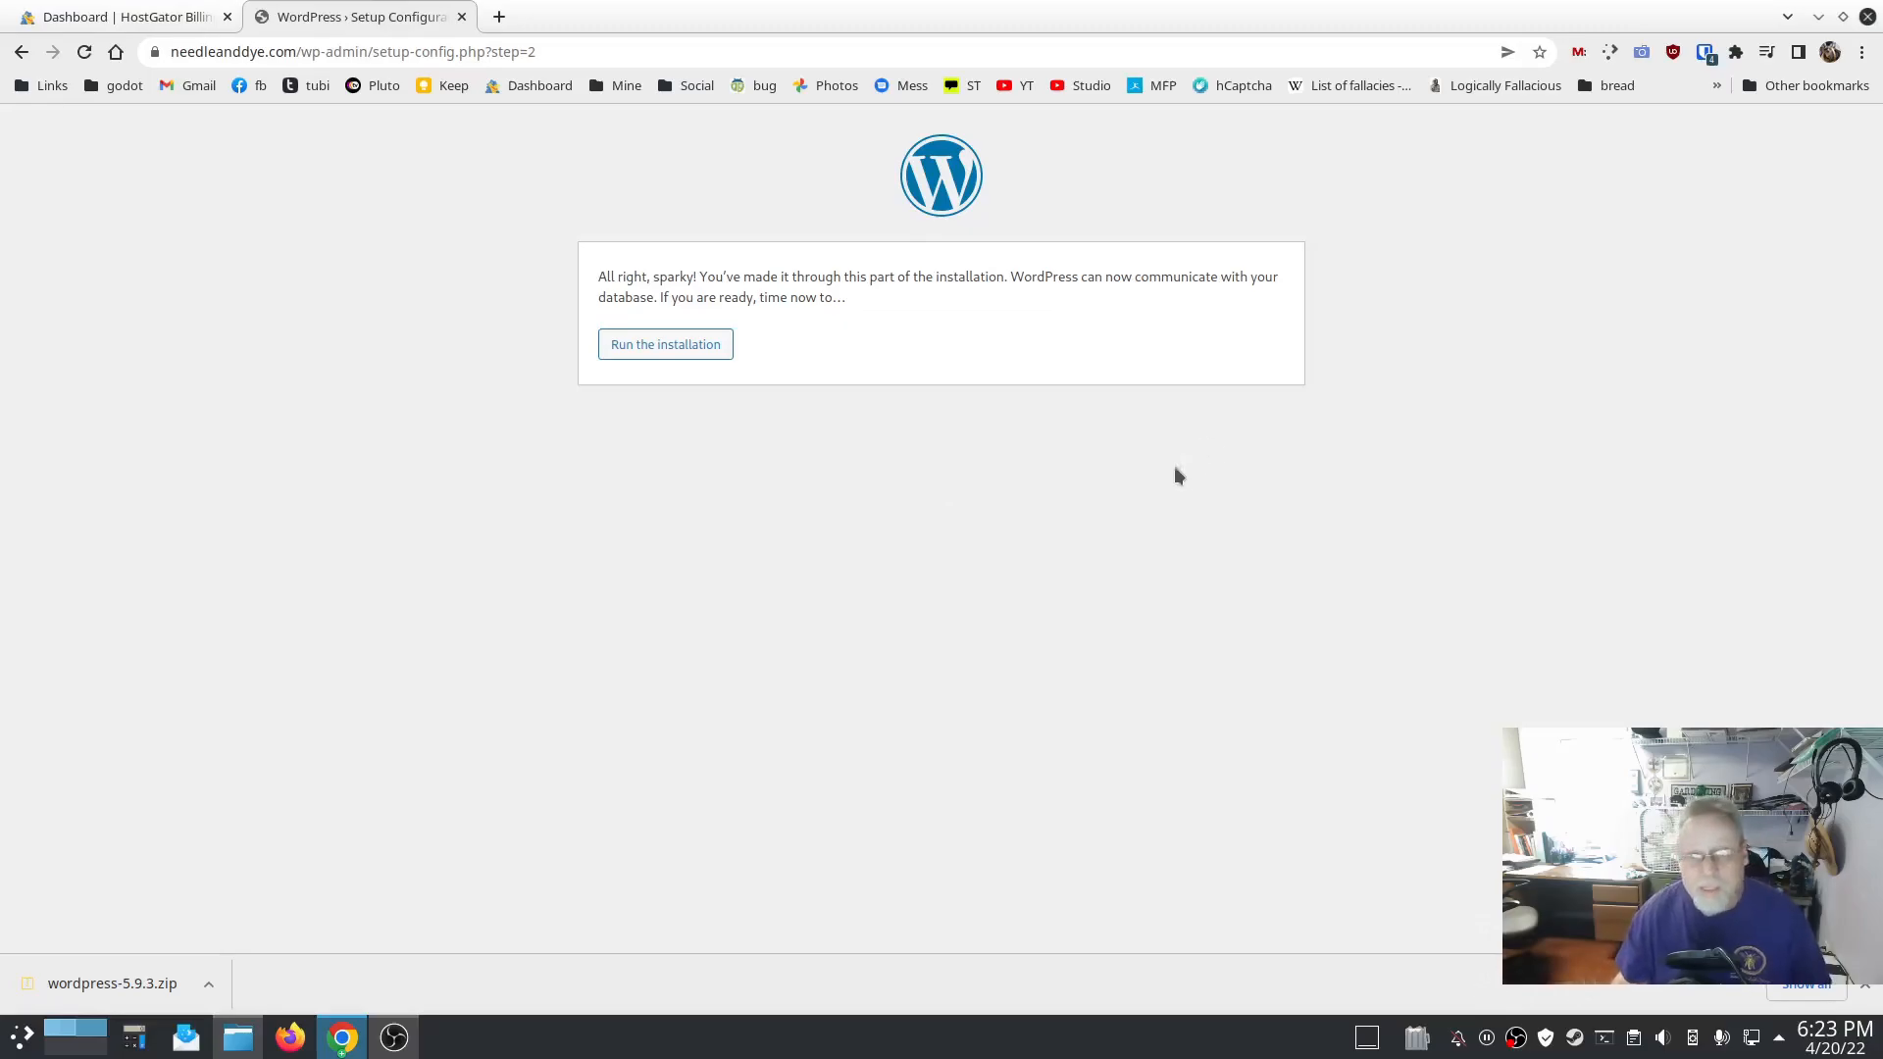
{"action": "left_click", "coordinate": [635, 354]}
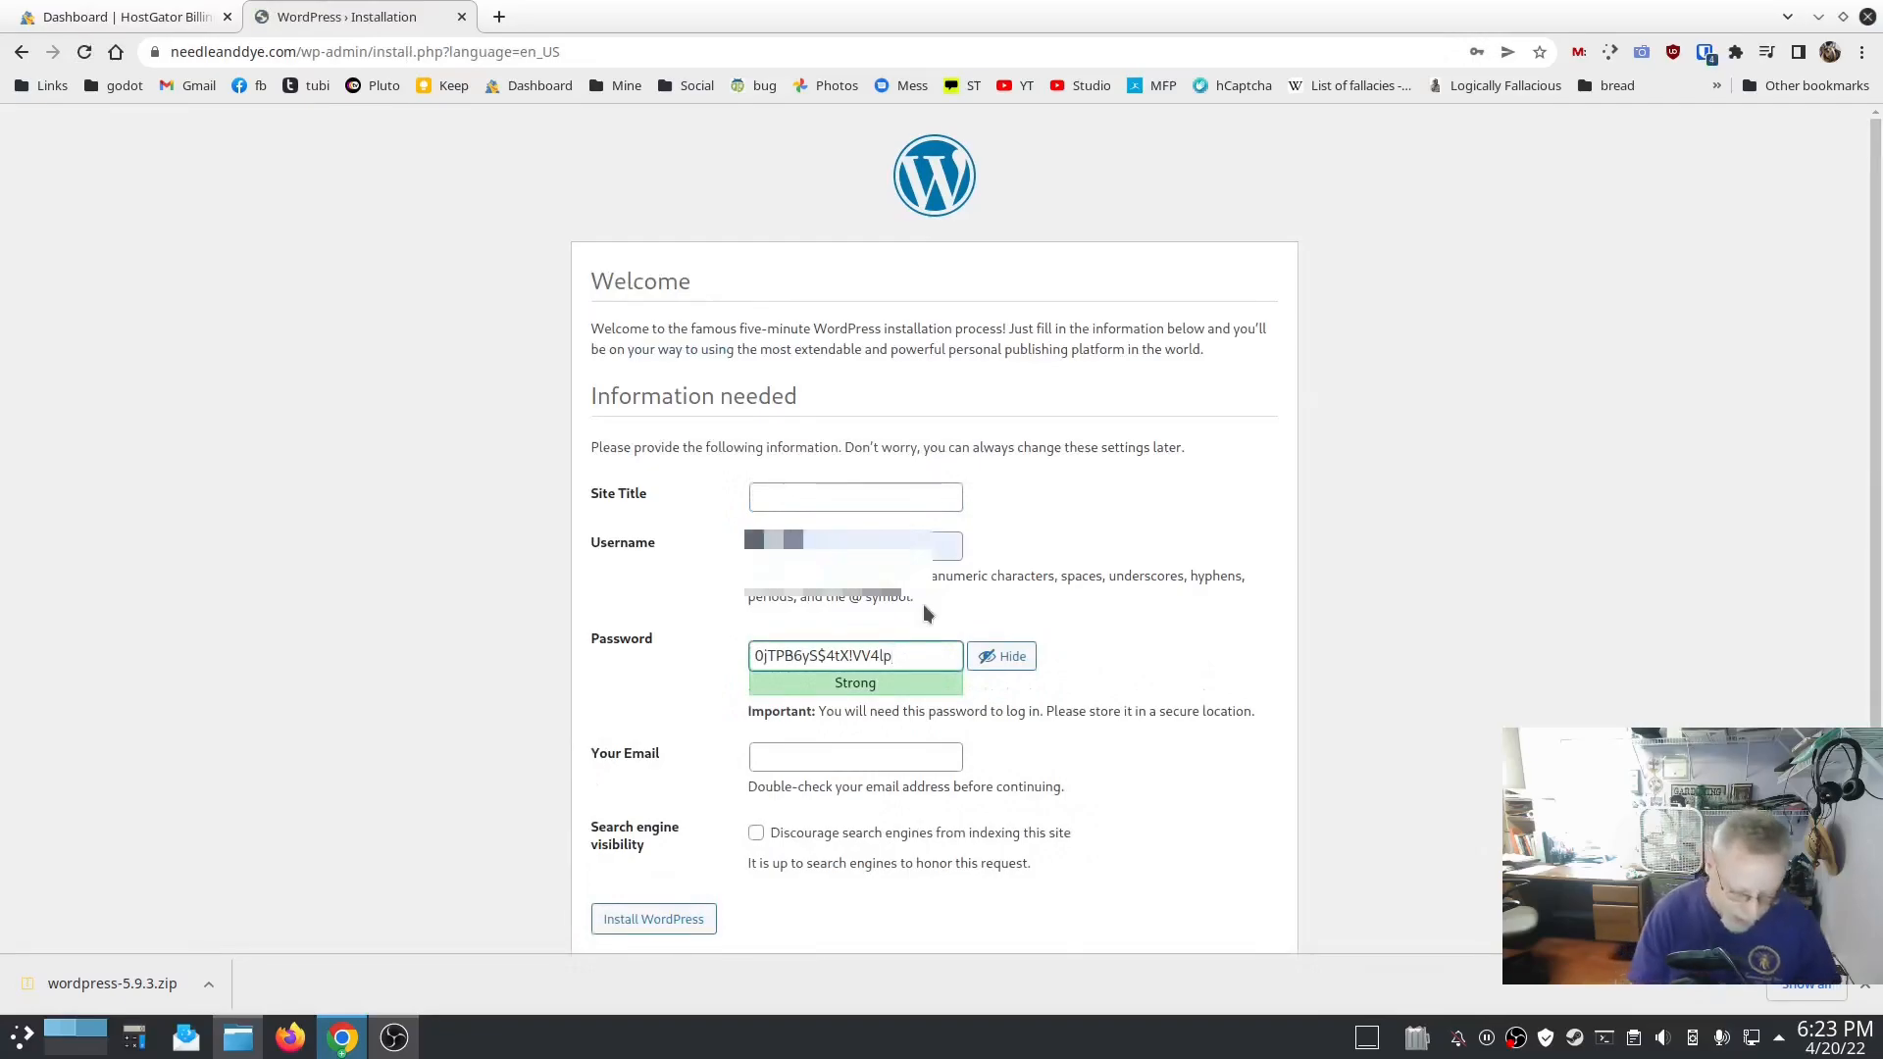
Step: Enter 'Needle and Dye' as the site title
{"action": "type", "text": "Needle"}
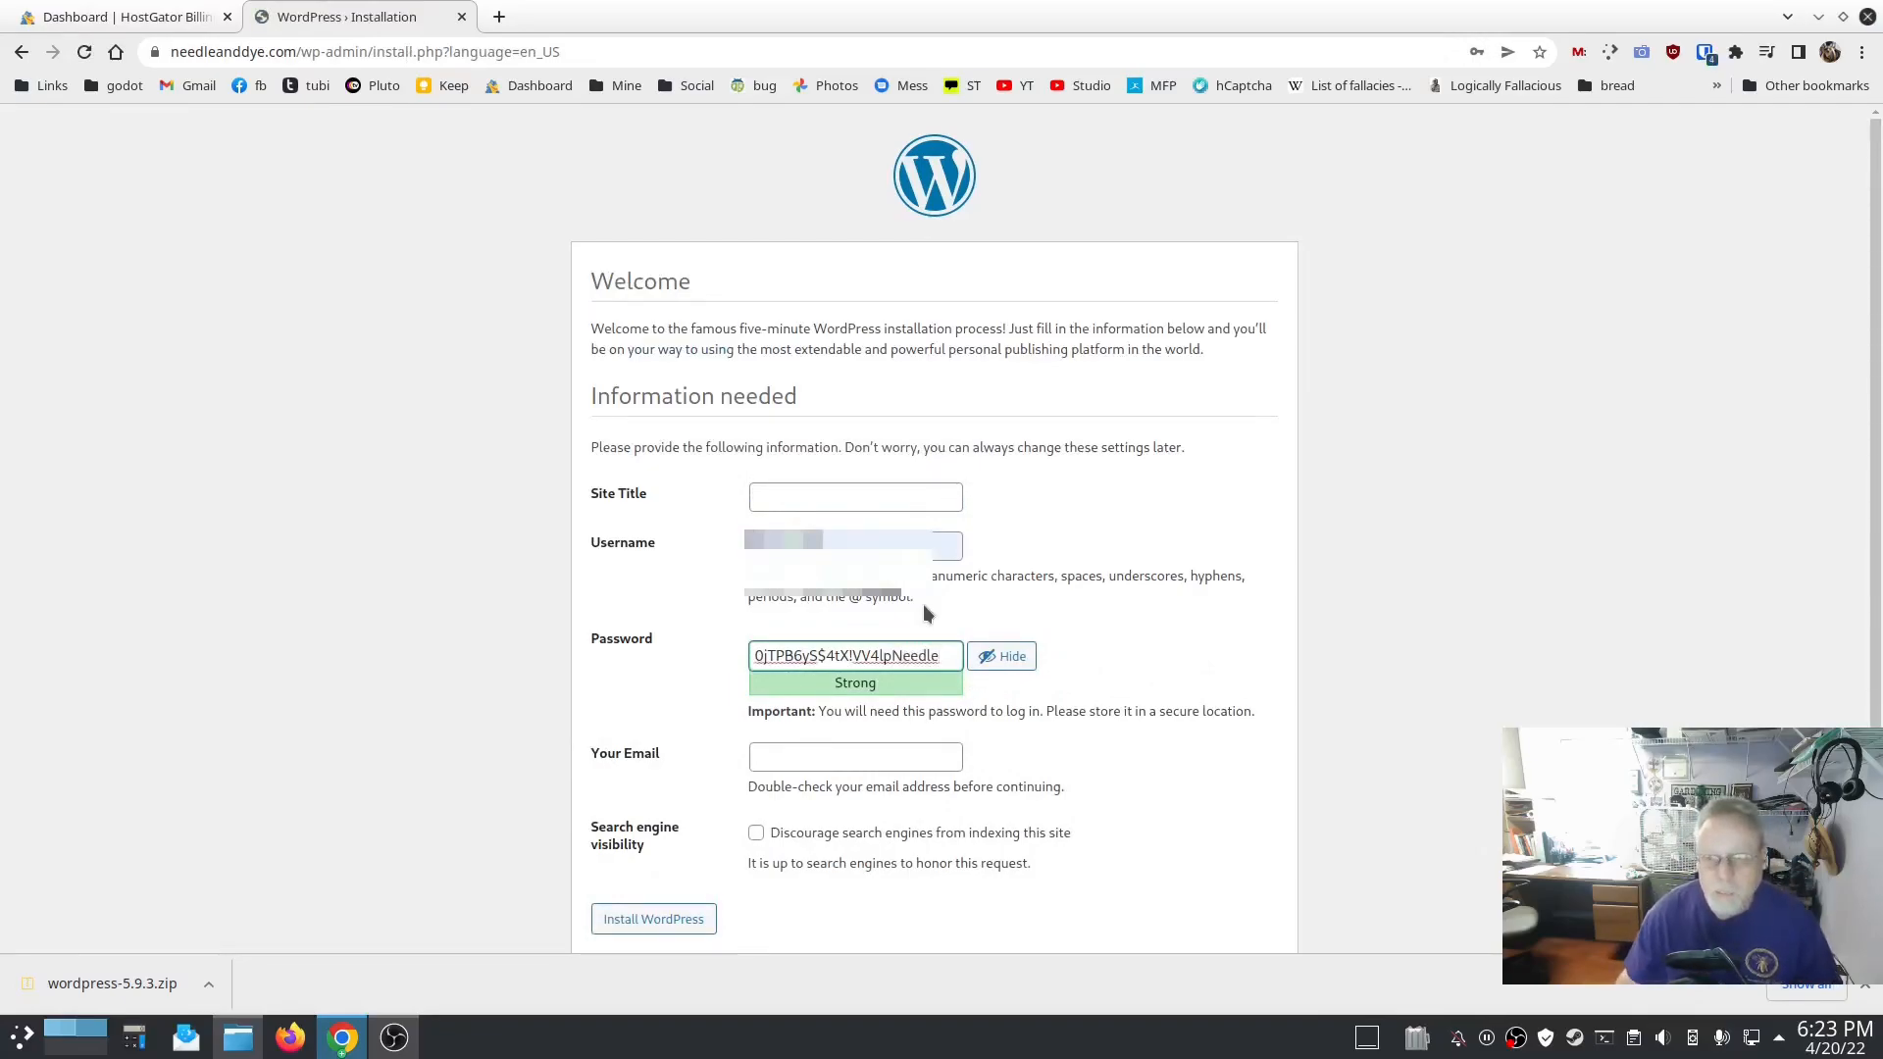
{"action": "key", "text": "BackSpace"}
{"action": "key", "text": "BackSpace"}
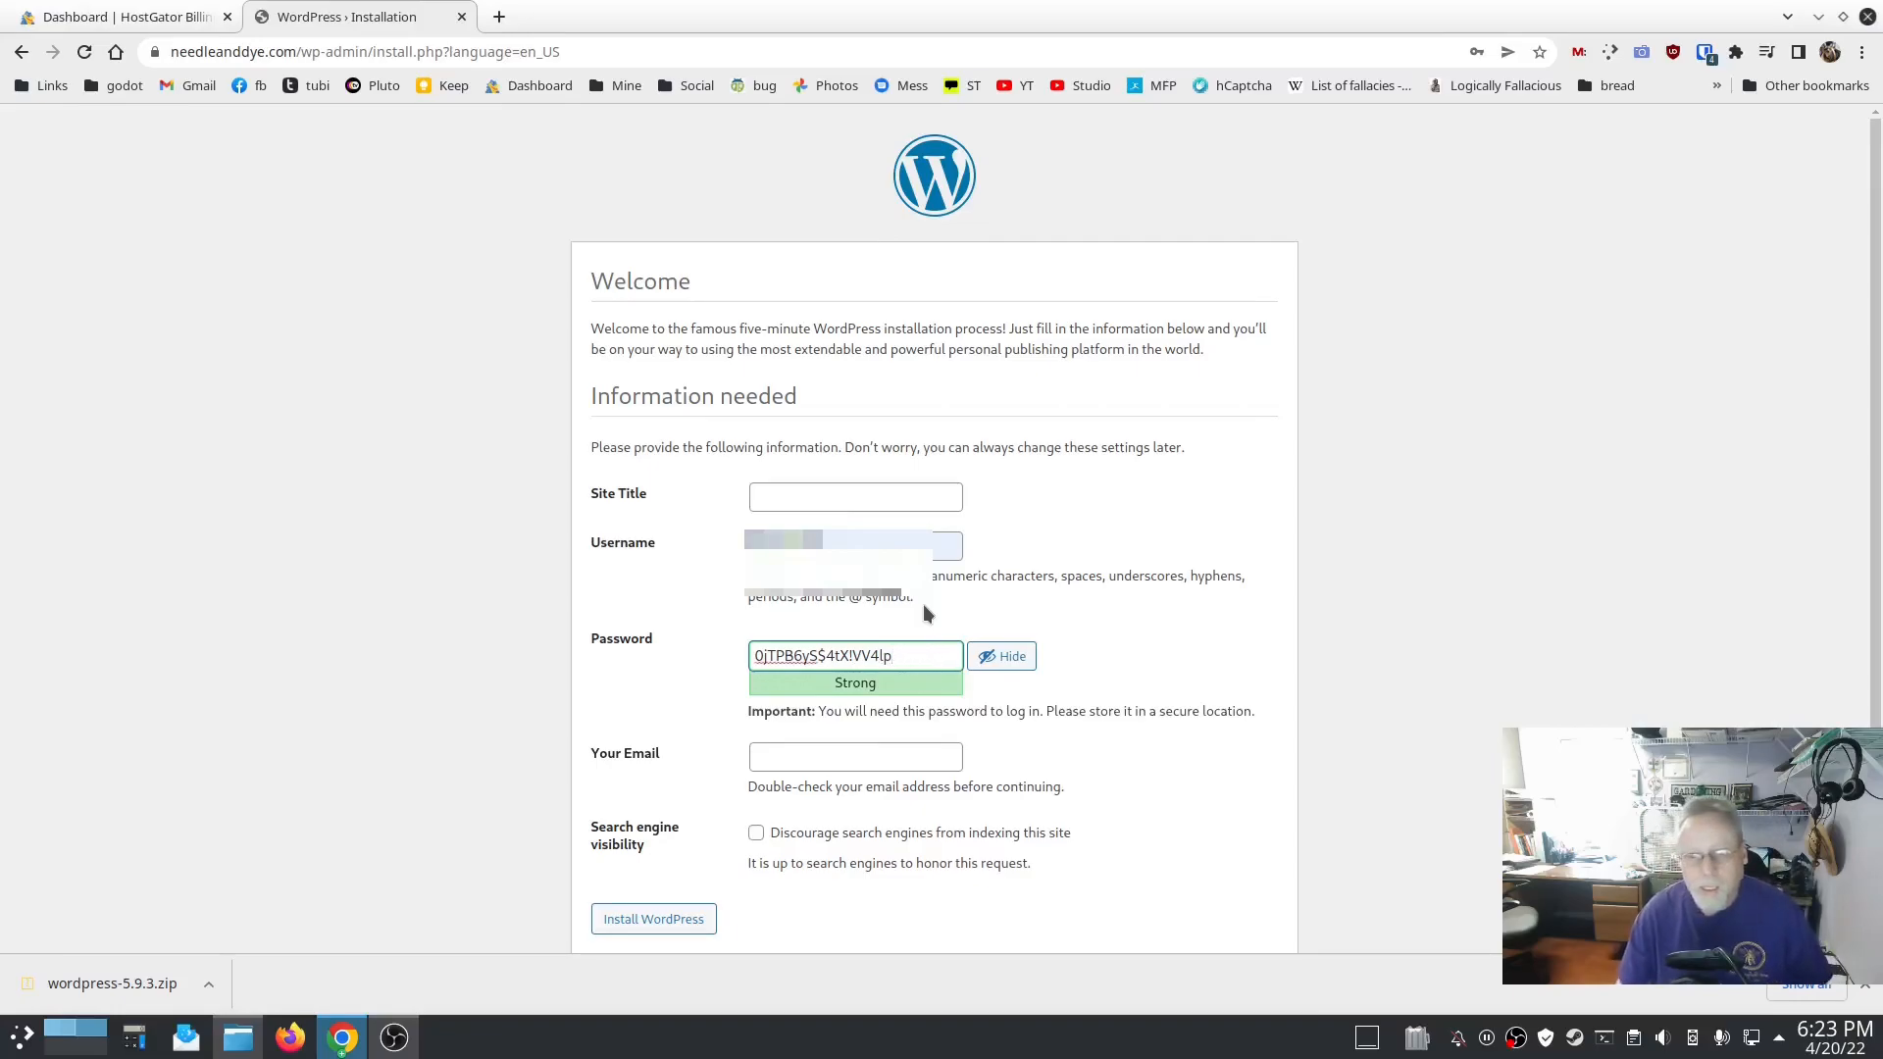
{"action": "left_click", "coordinate": [887, 498]}
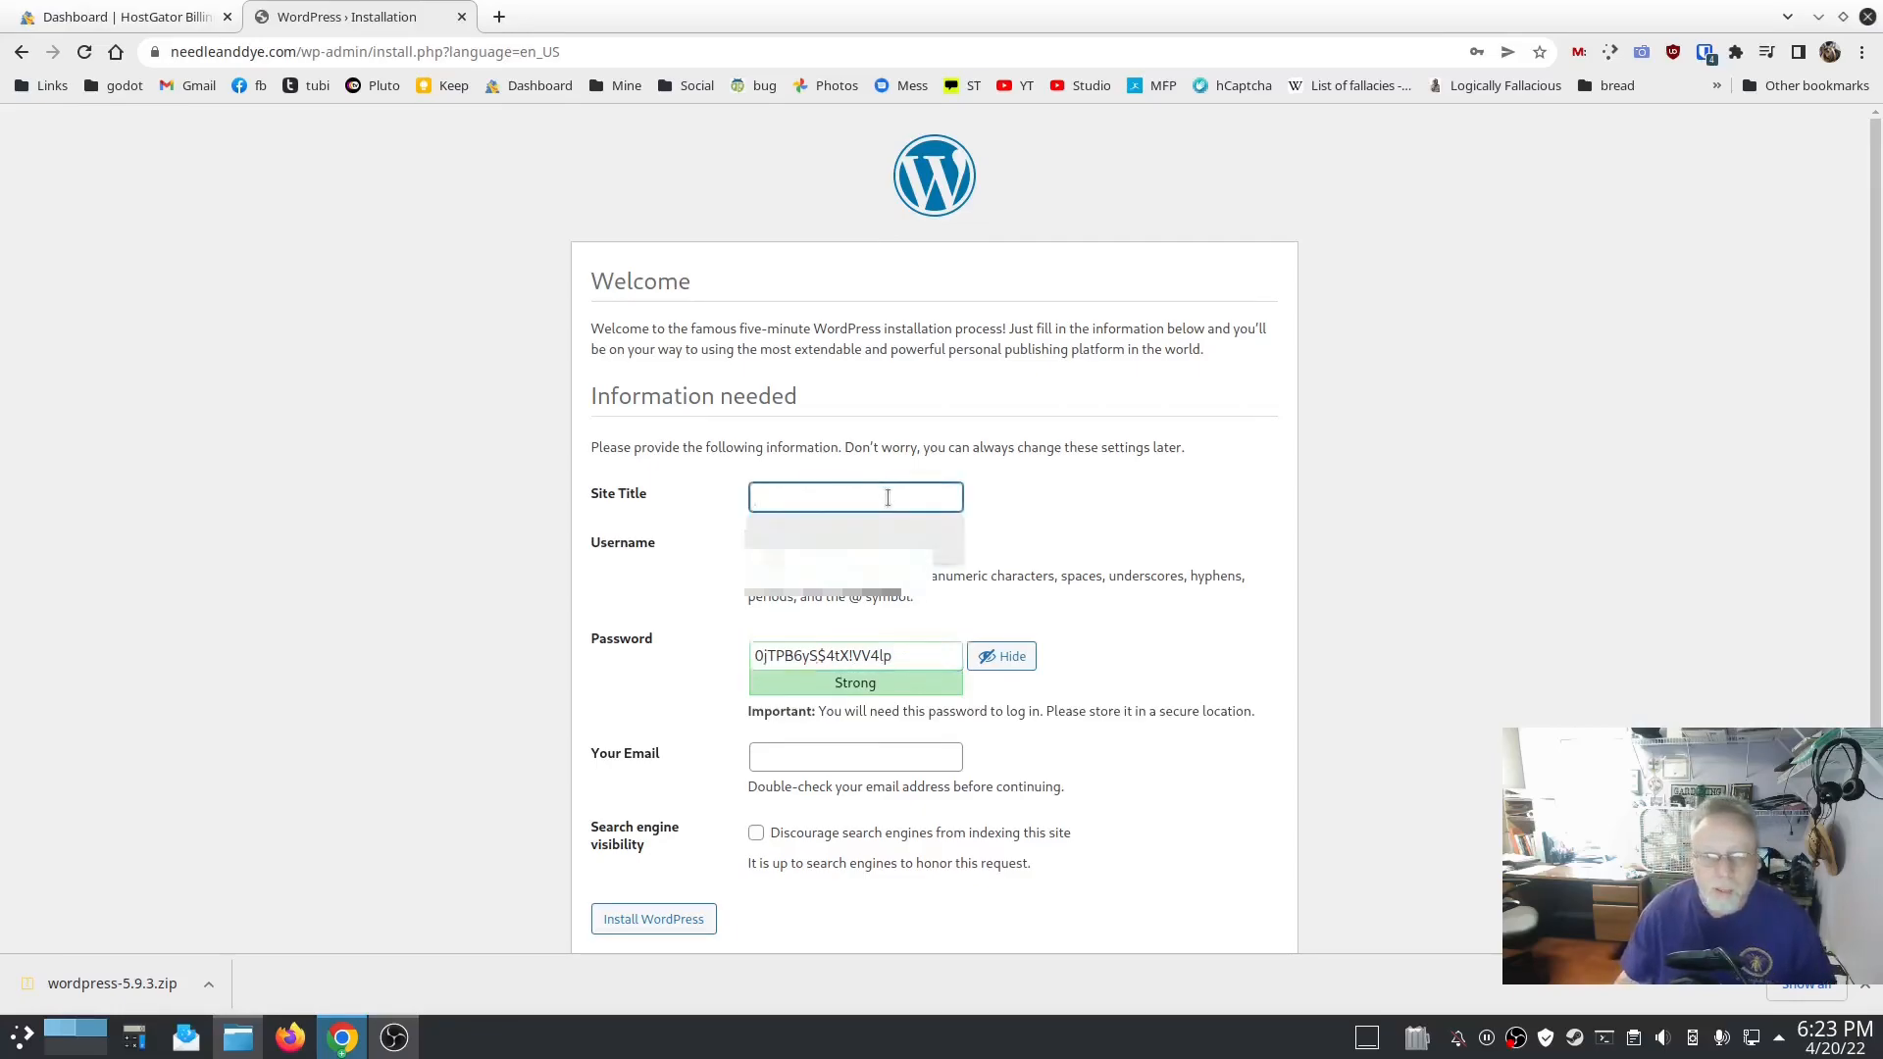
{"action": "type", "text": "Needle"}
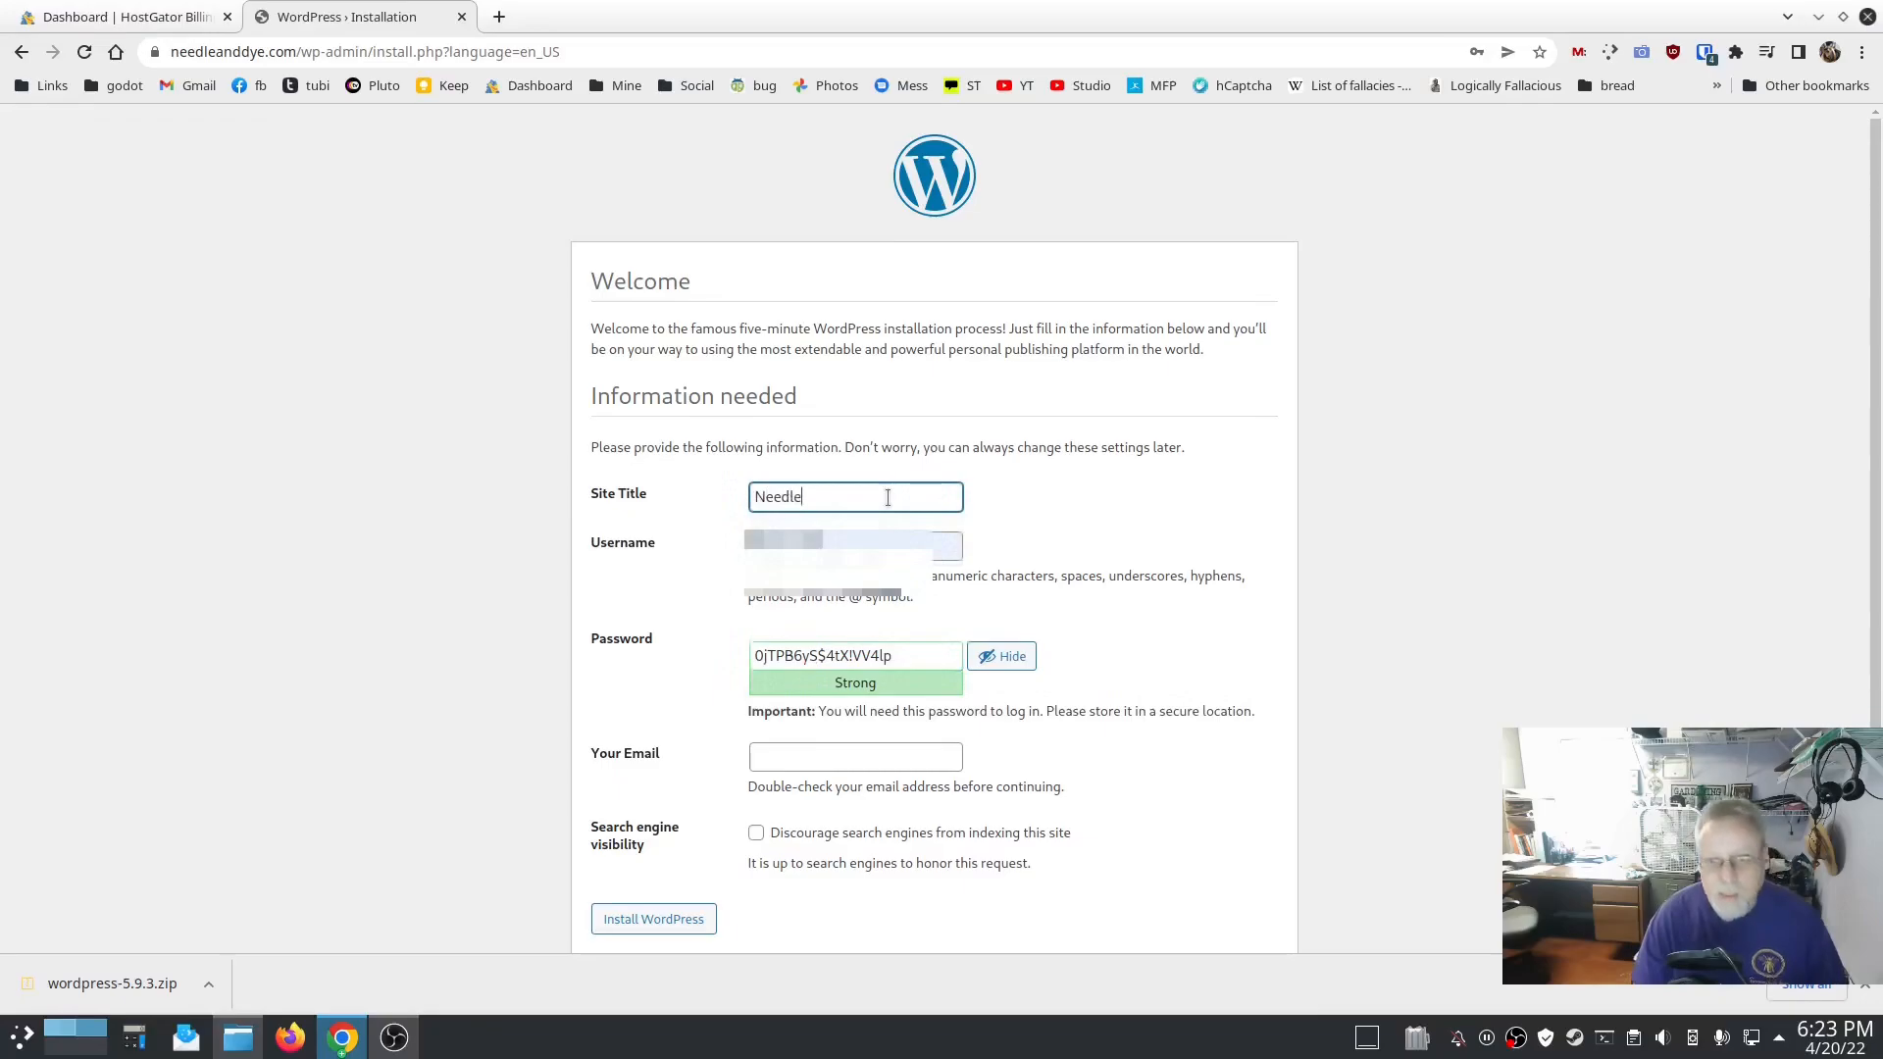
{"action": "type", "text": " and Dye"}
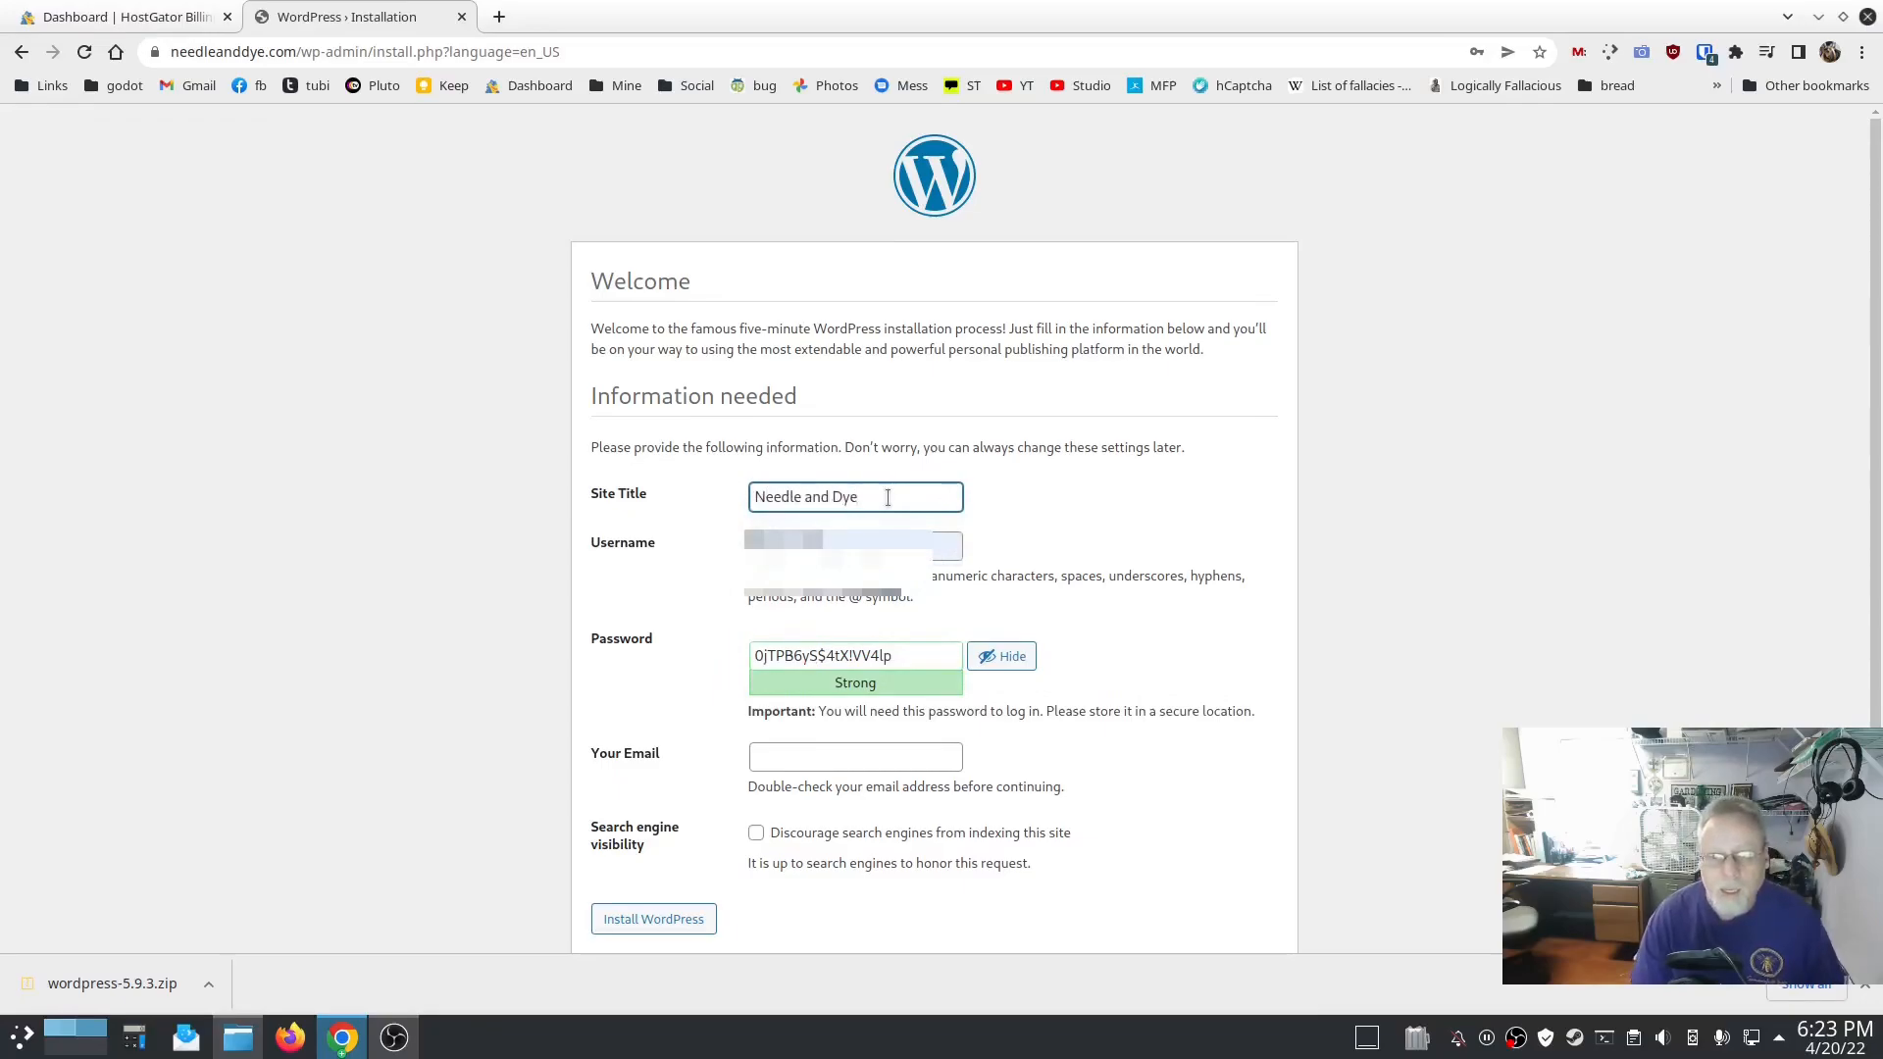
{"action": "key", "text": "Tab"}
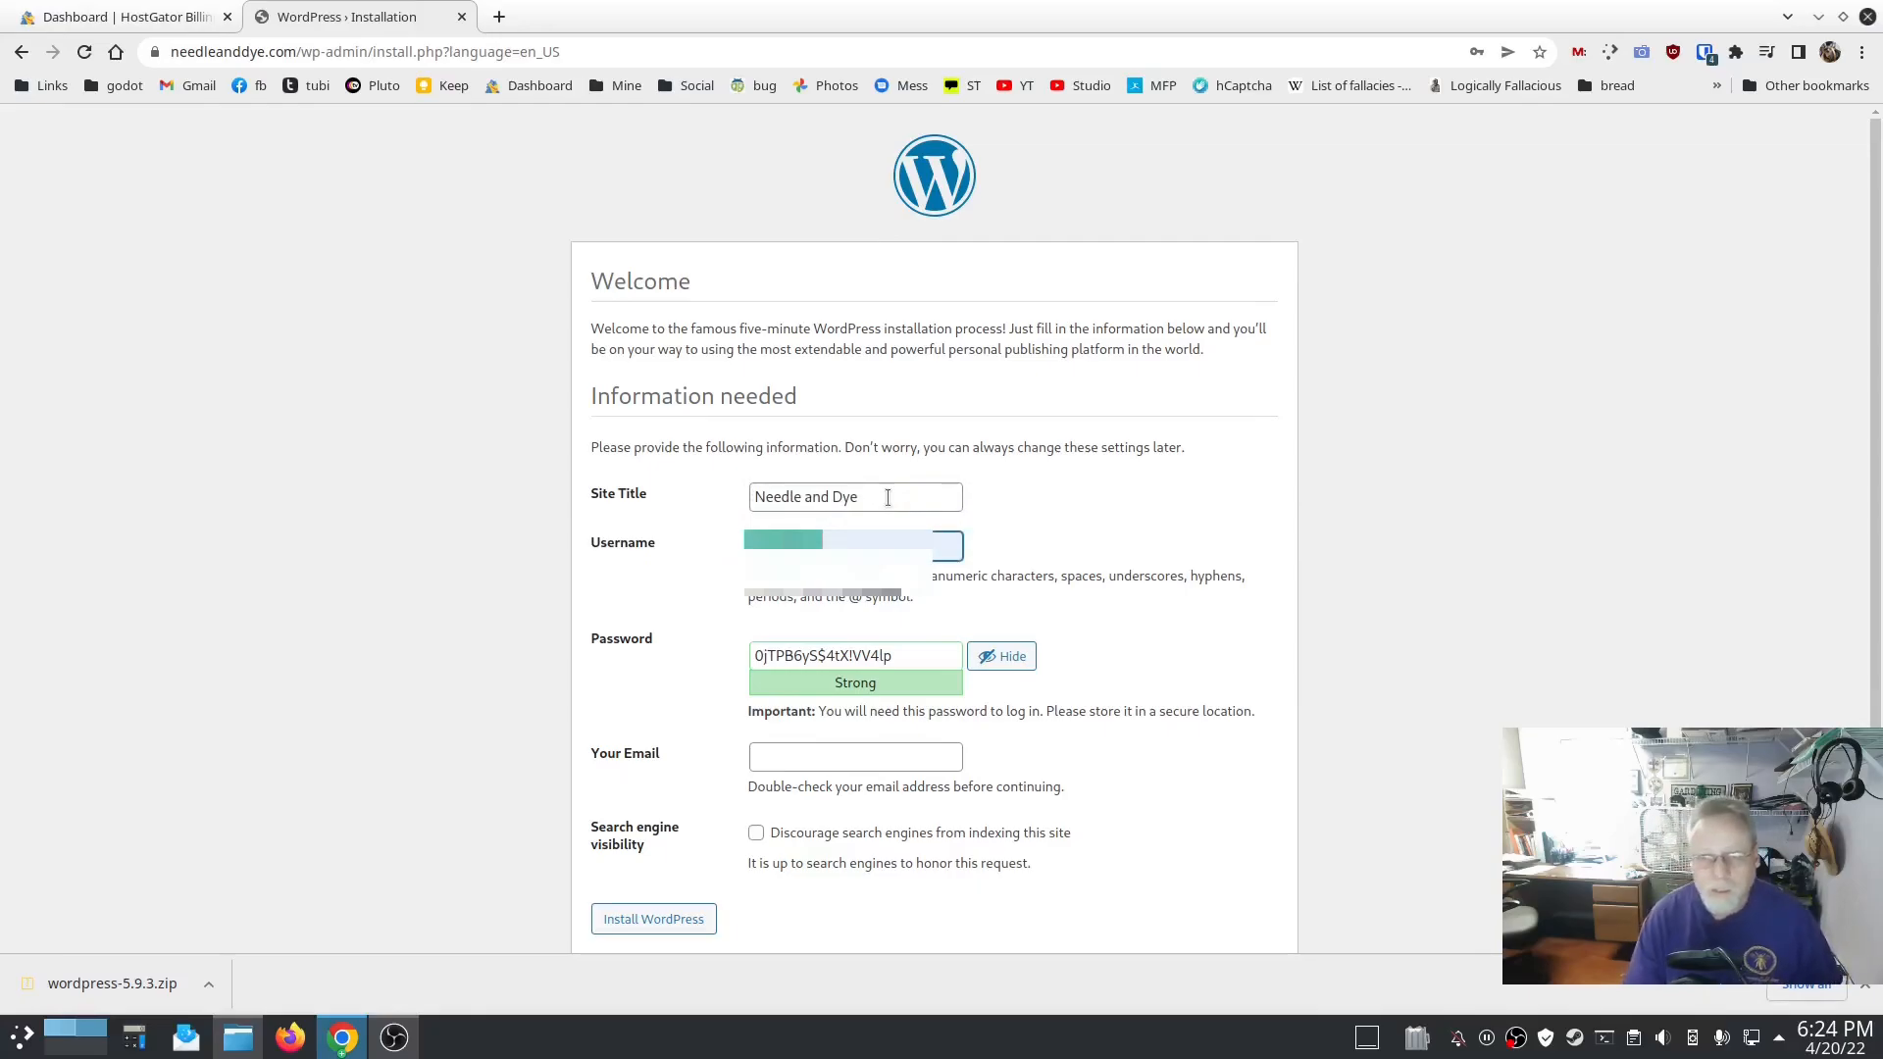
Step: Enter the admin username and a custom weak password, confirming its use
{"action": "type", "text": "**"}
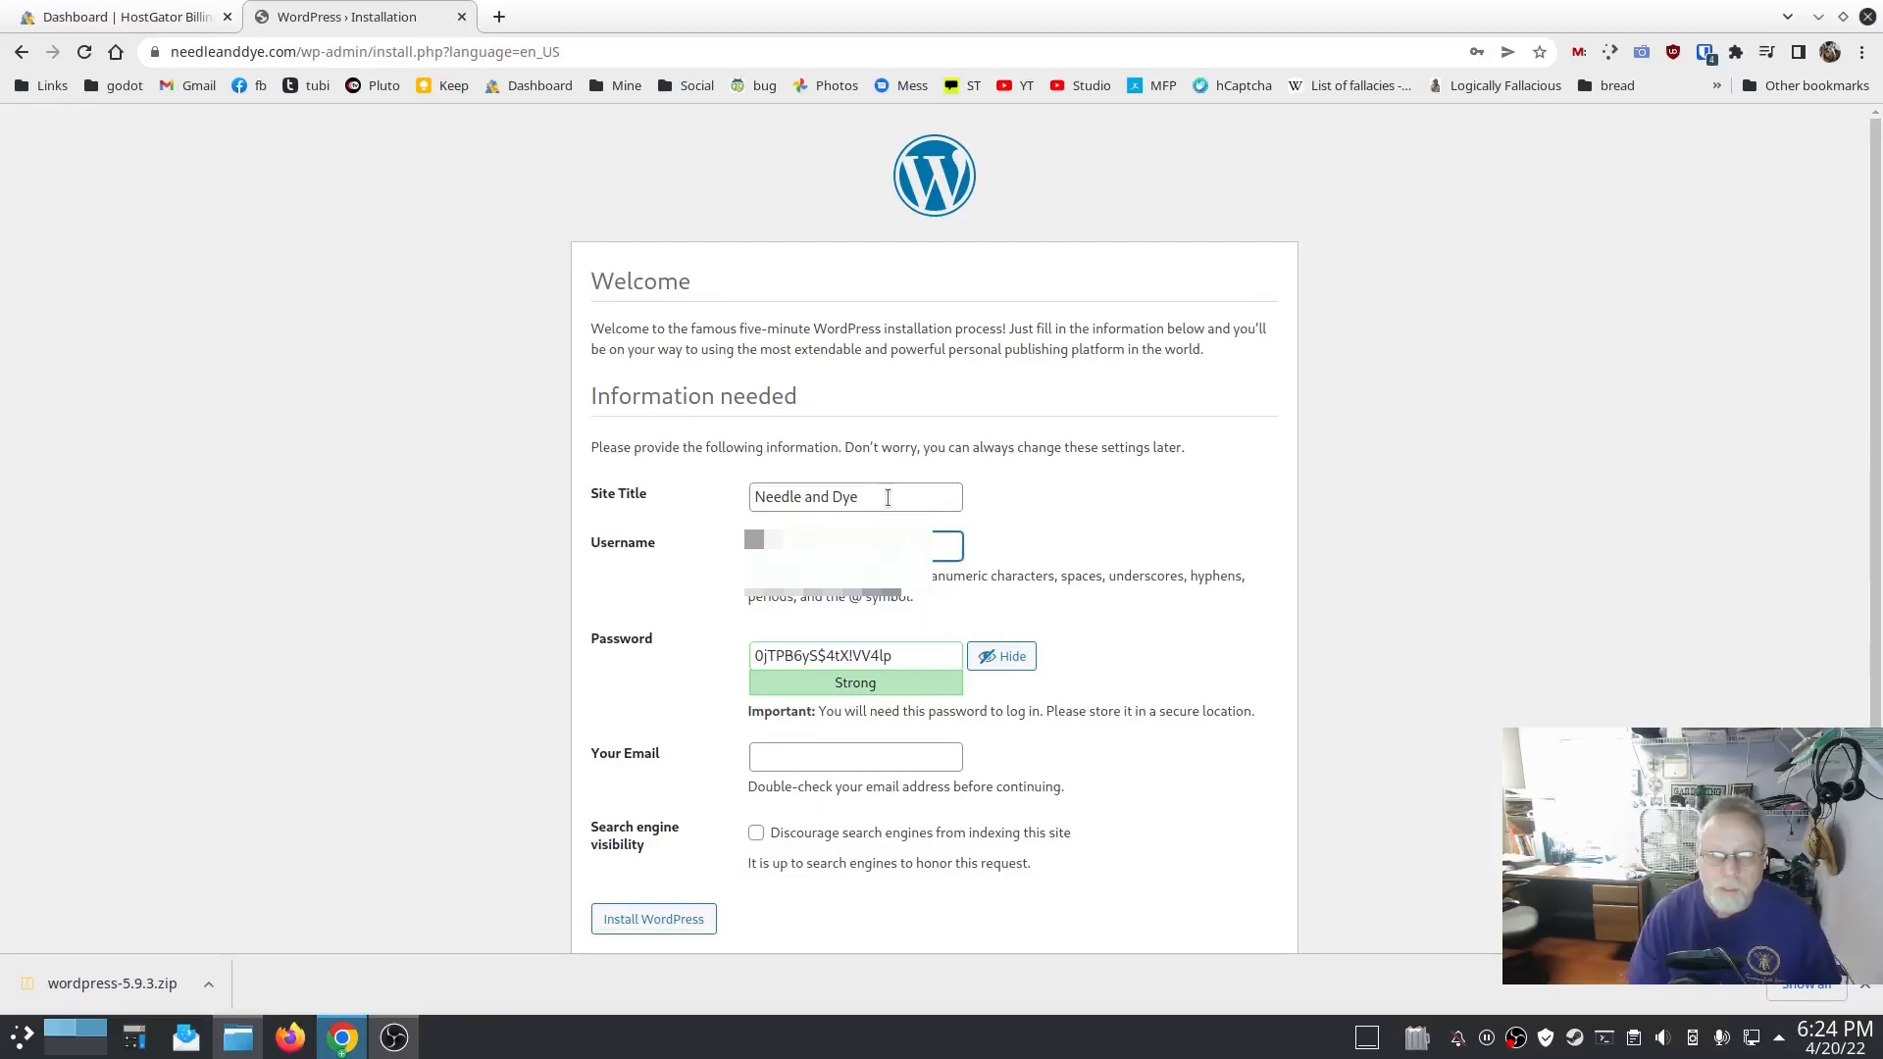
{"action": "key", "text": "Tab"}
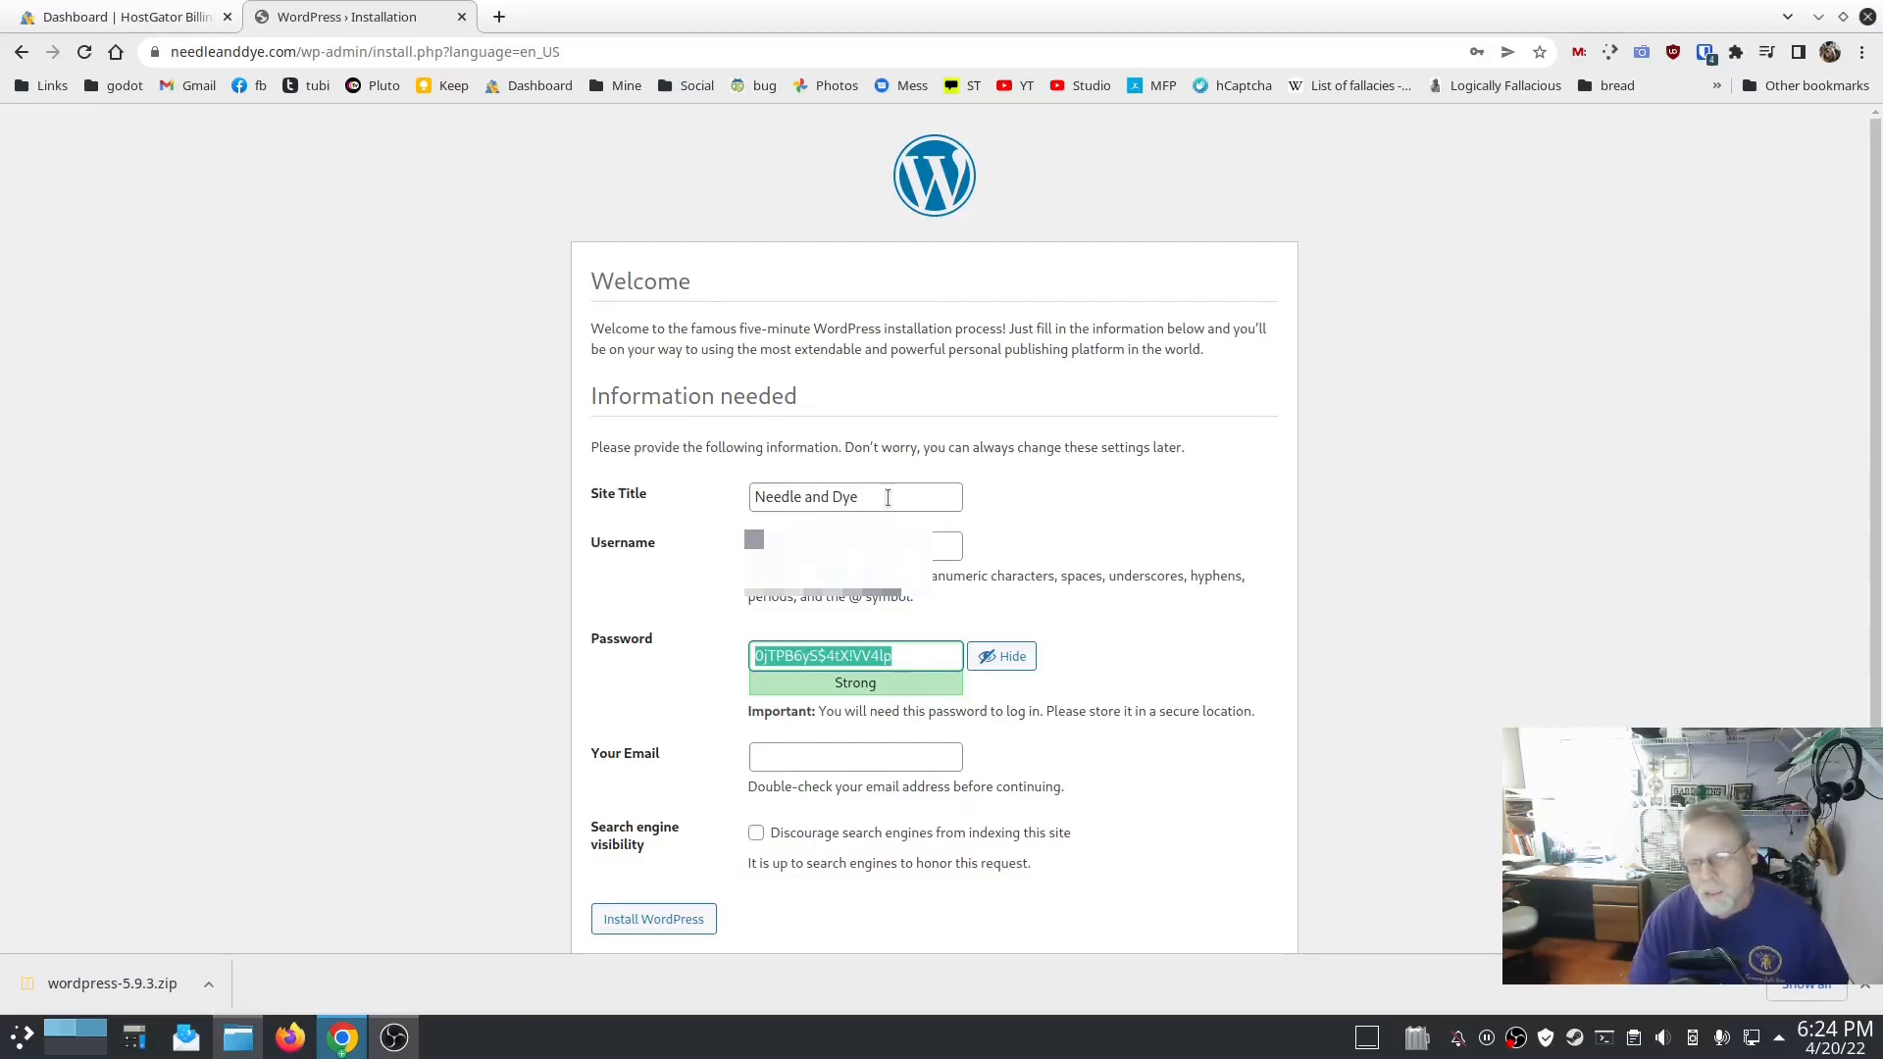
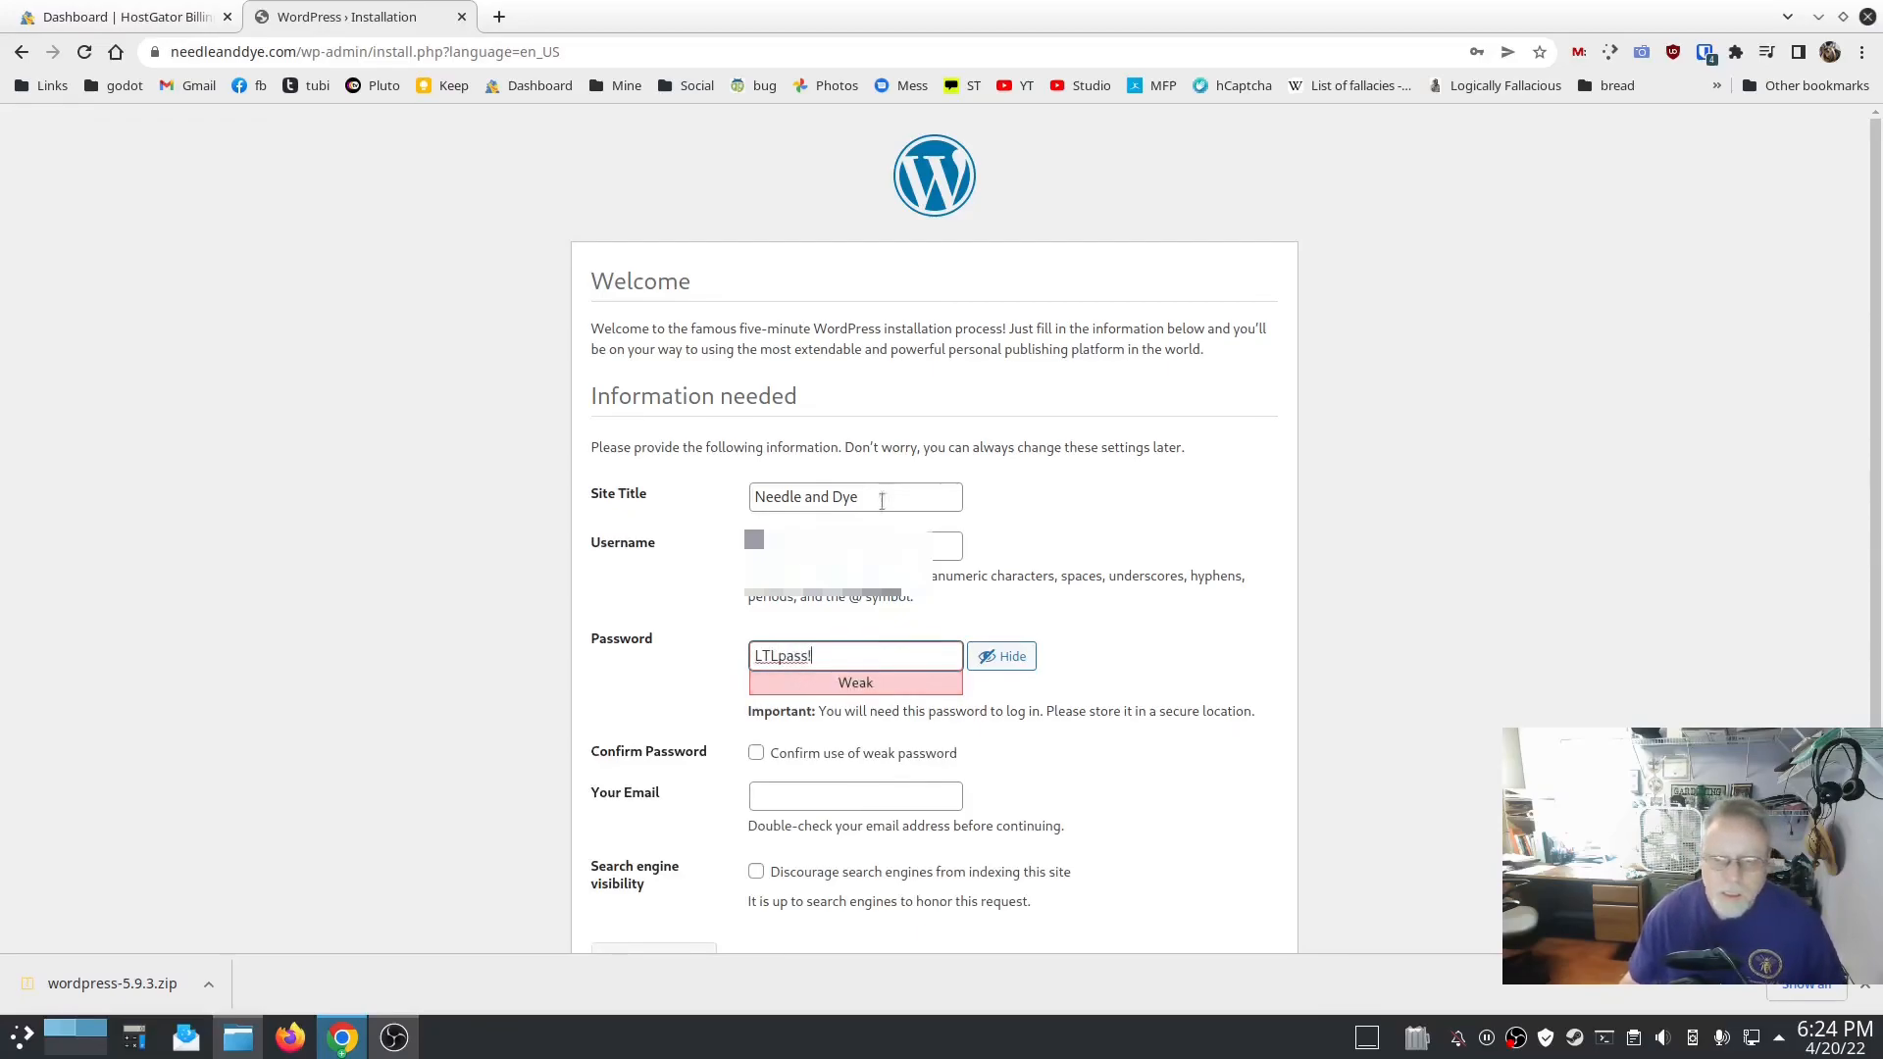
{"action": "left_click", "coordinate": [756, 753]}
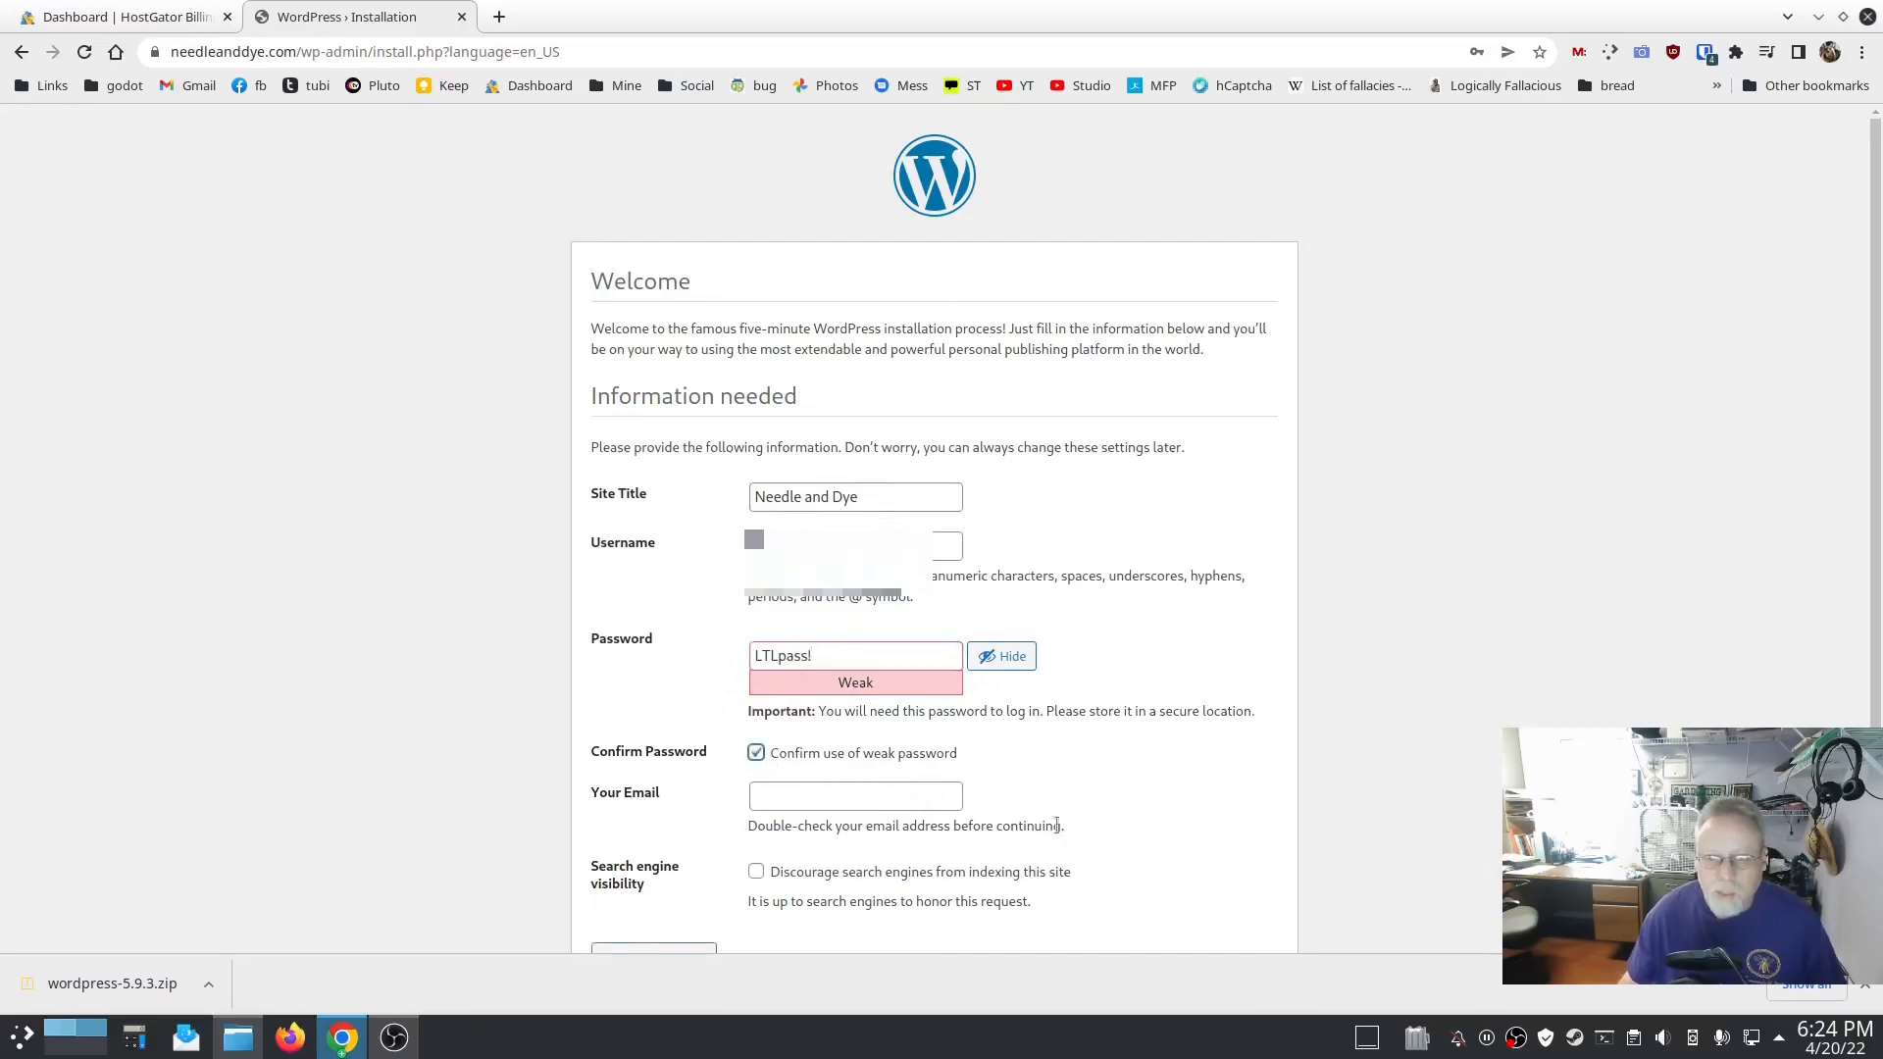
{"action": "scroll", "coordinate": [1409, 721], "scroll_direction": "down", "scroll_amount": 1}
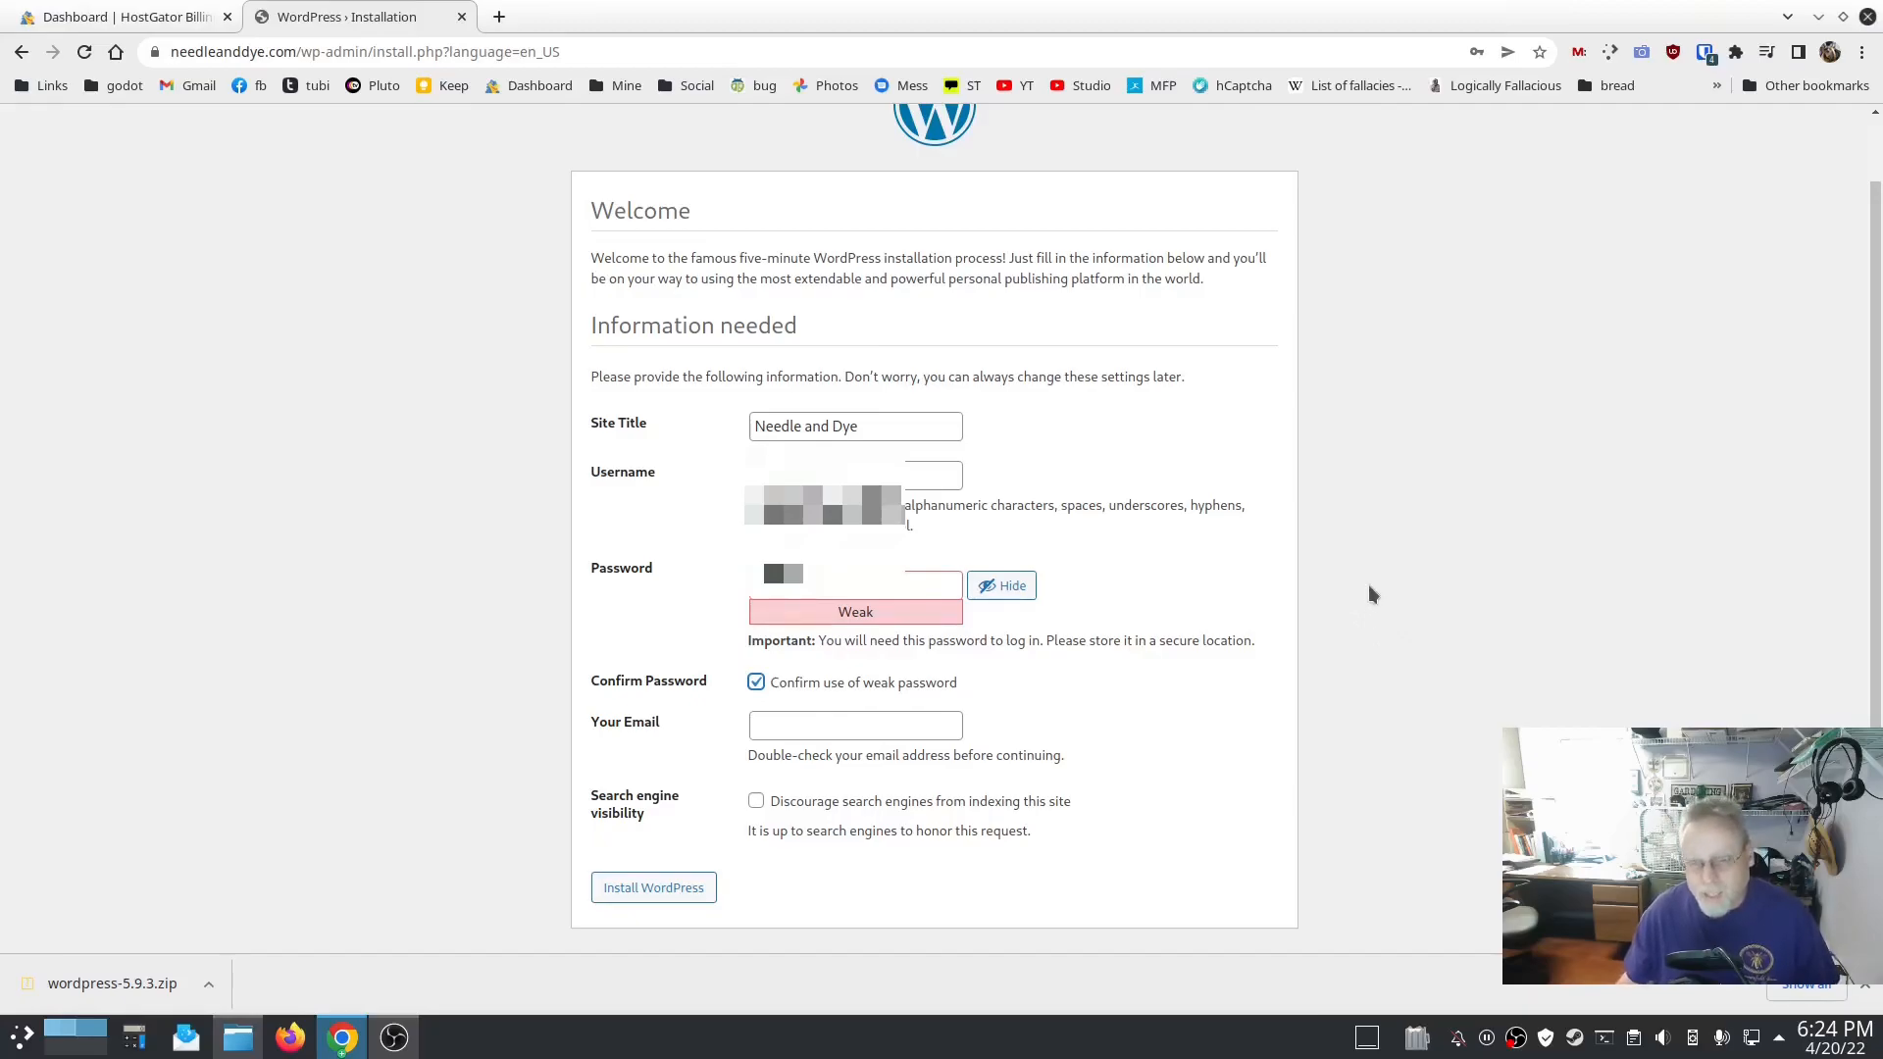
Step: Fill in the administrator's e-mail from the autofill suggestion and install WordPress
{"action": "left_click", "coordinate": [785, 722]}
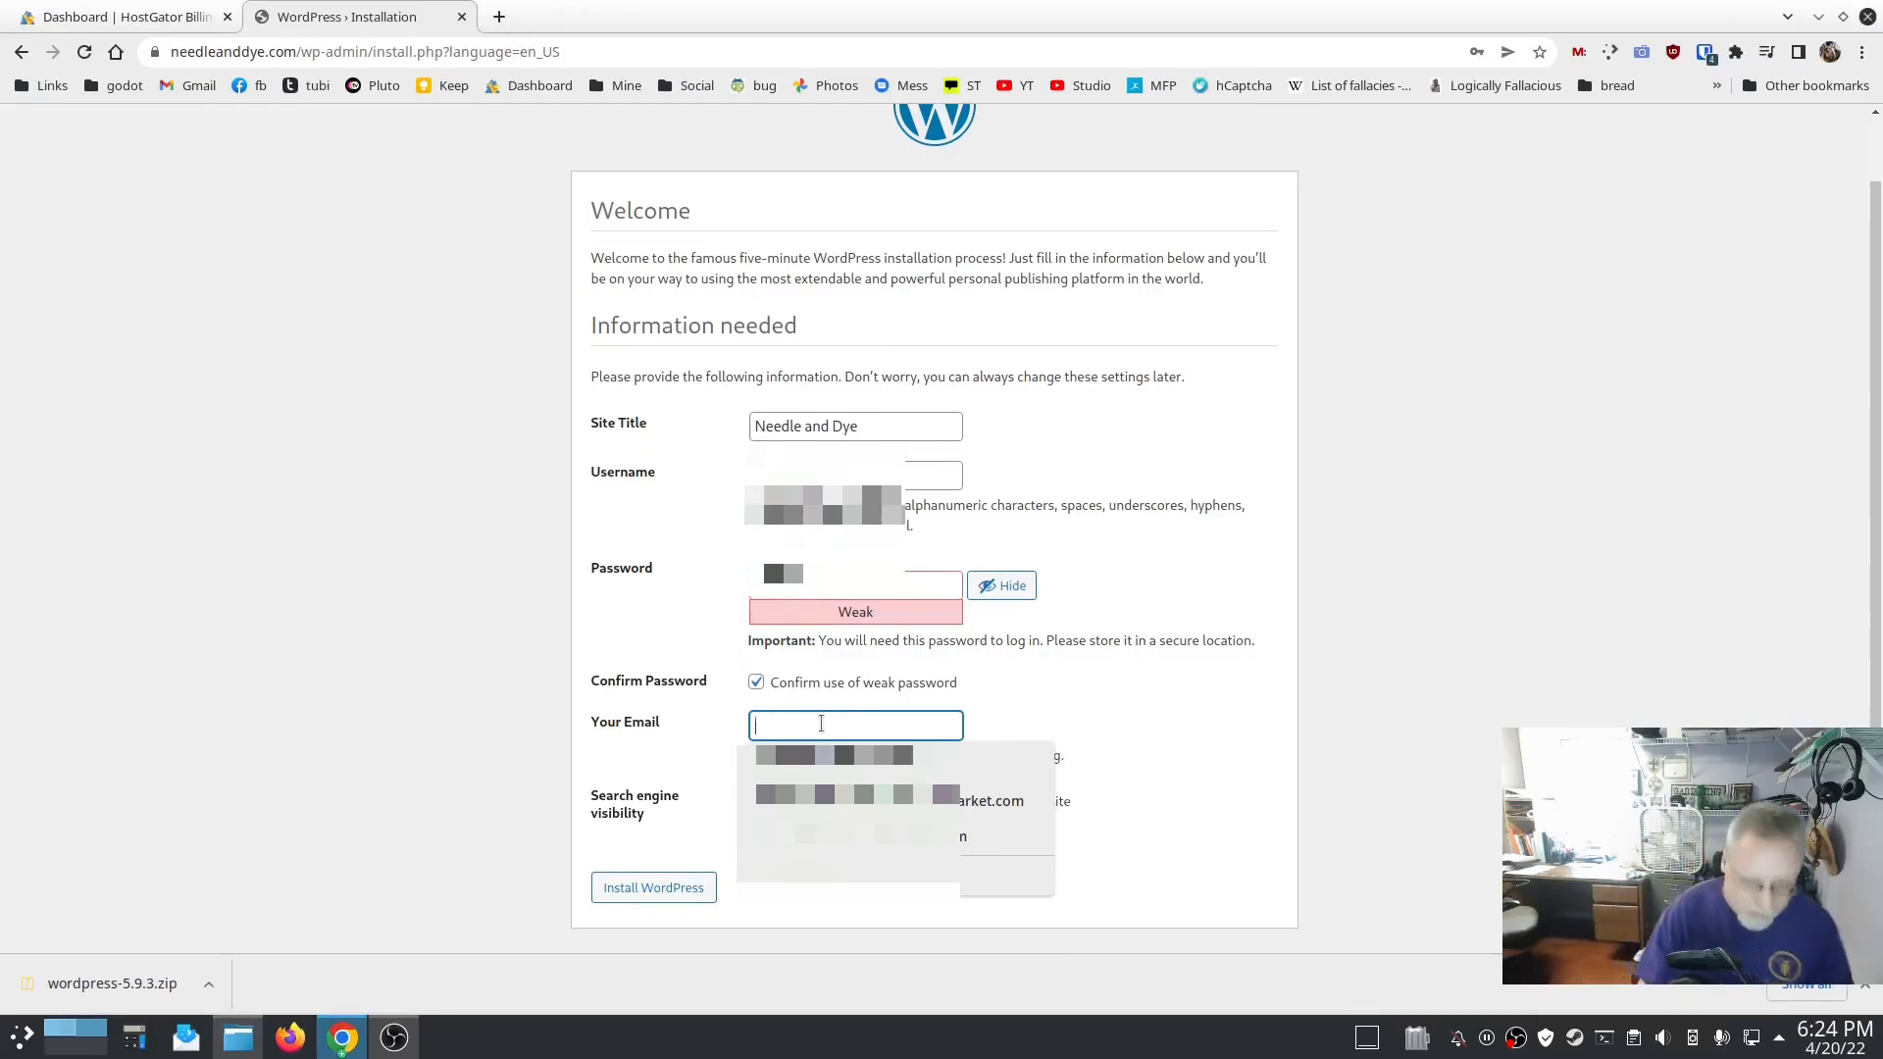
{"action": "type", "text": "dale"}
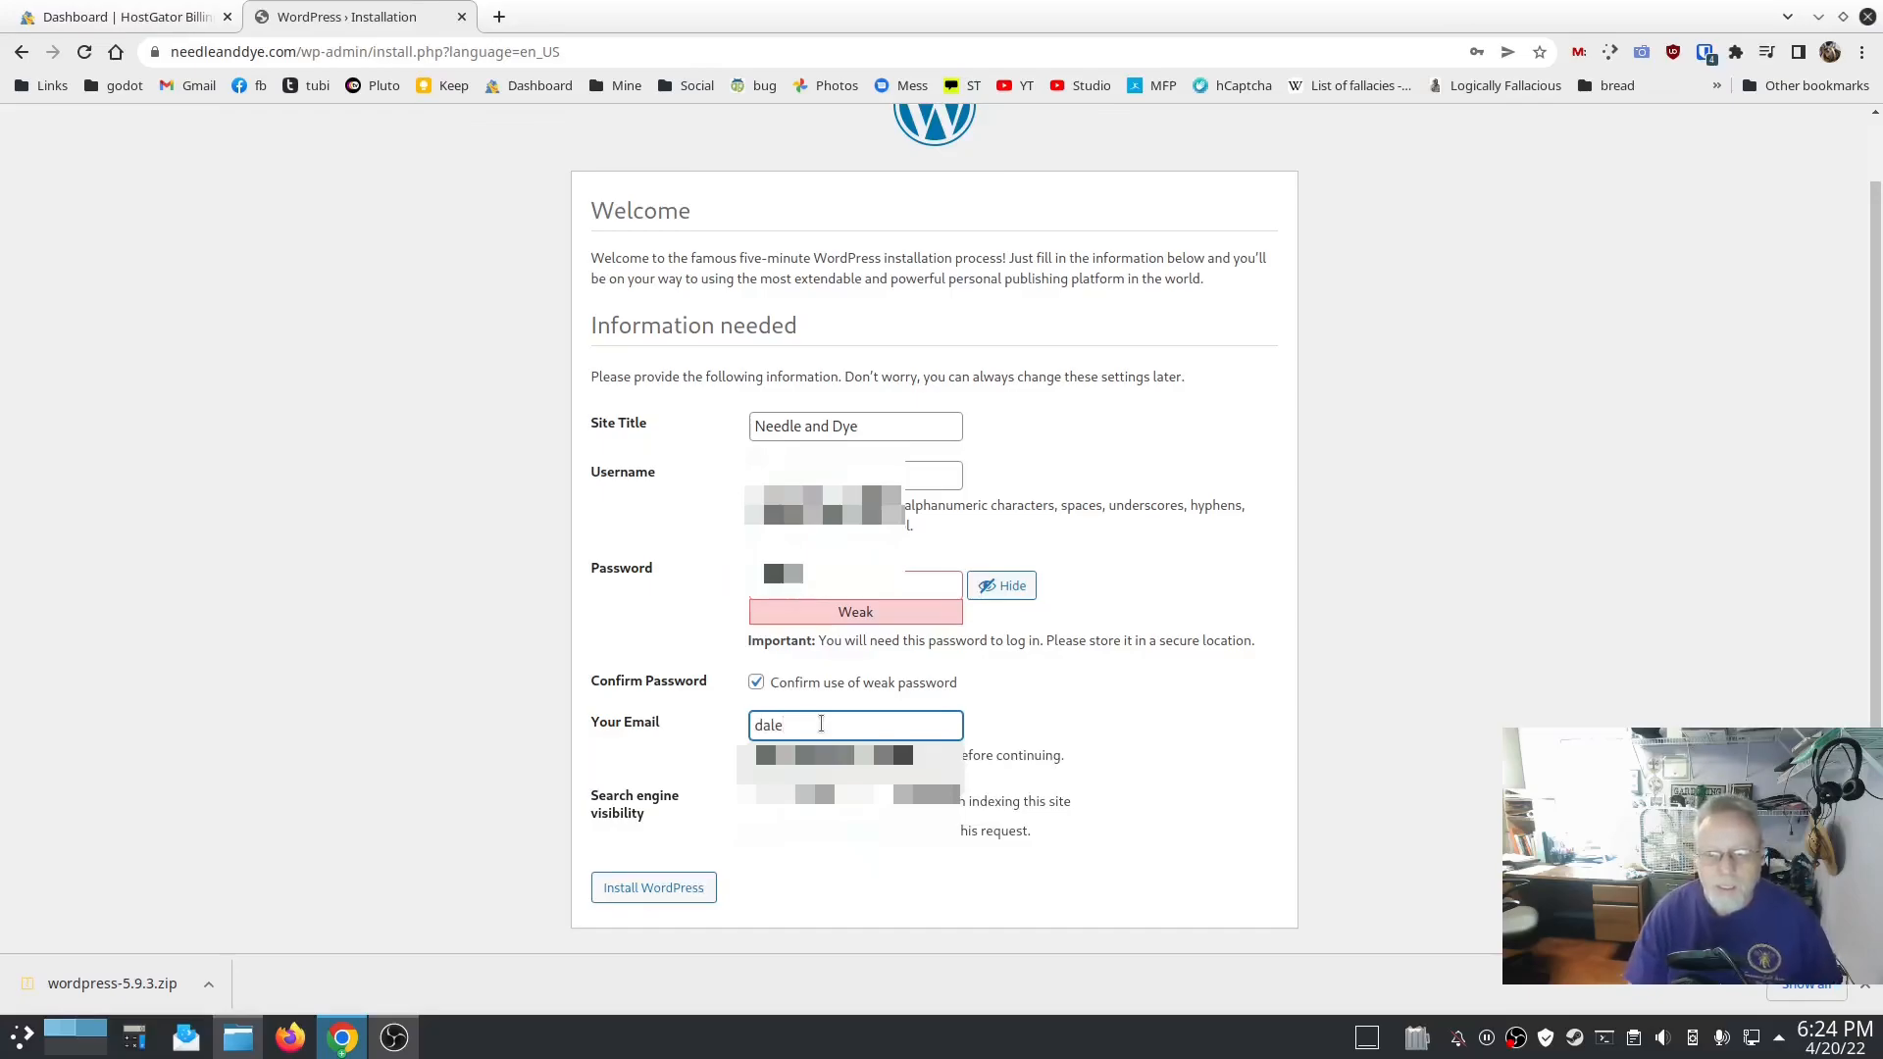
{"action": "key", "text": "Down"}
{"action": "key", "text": "Return"}
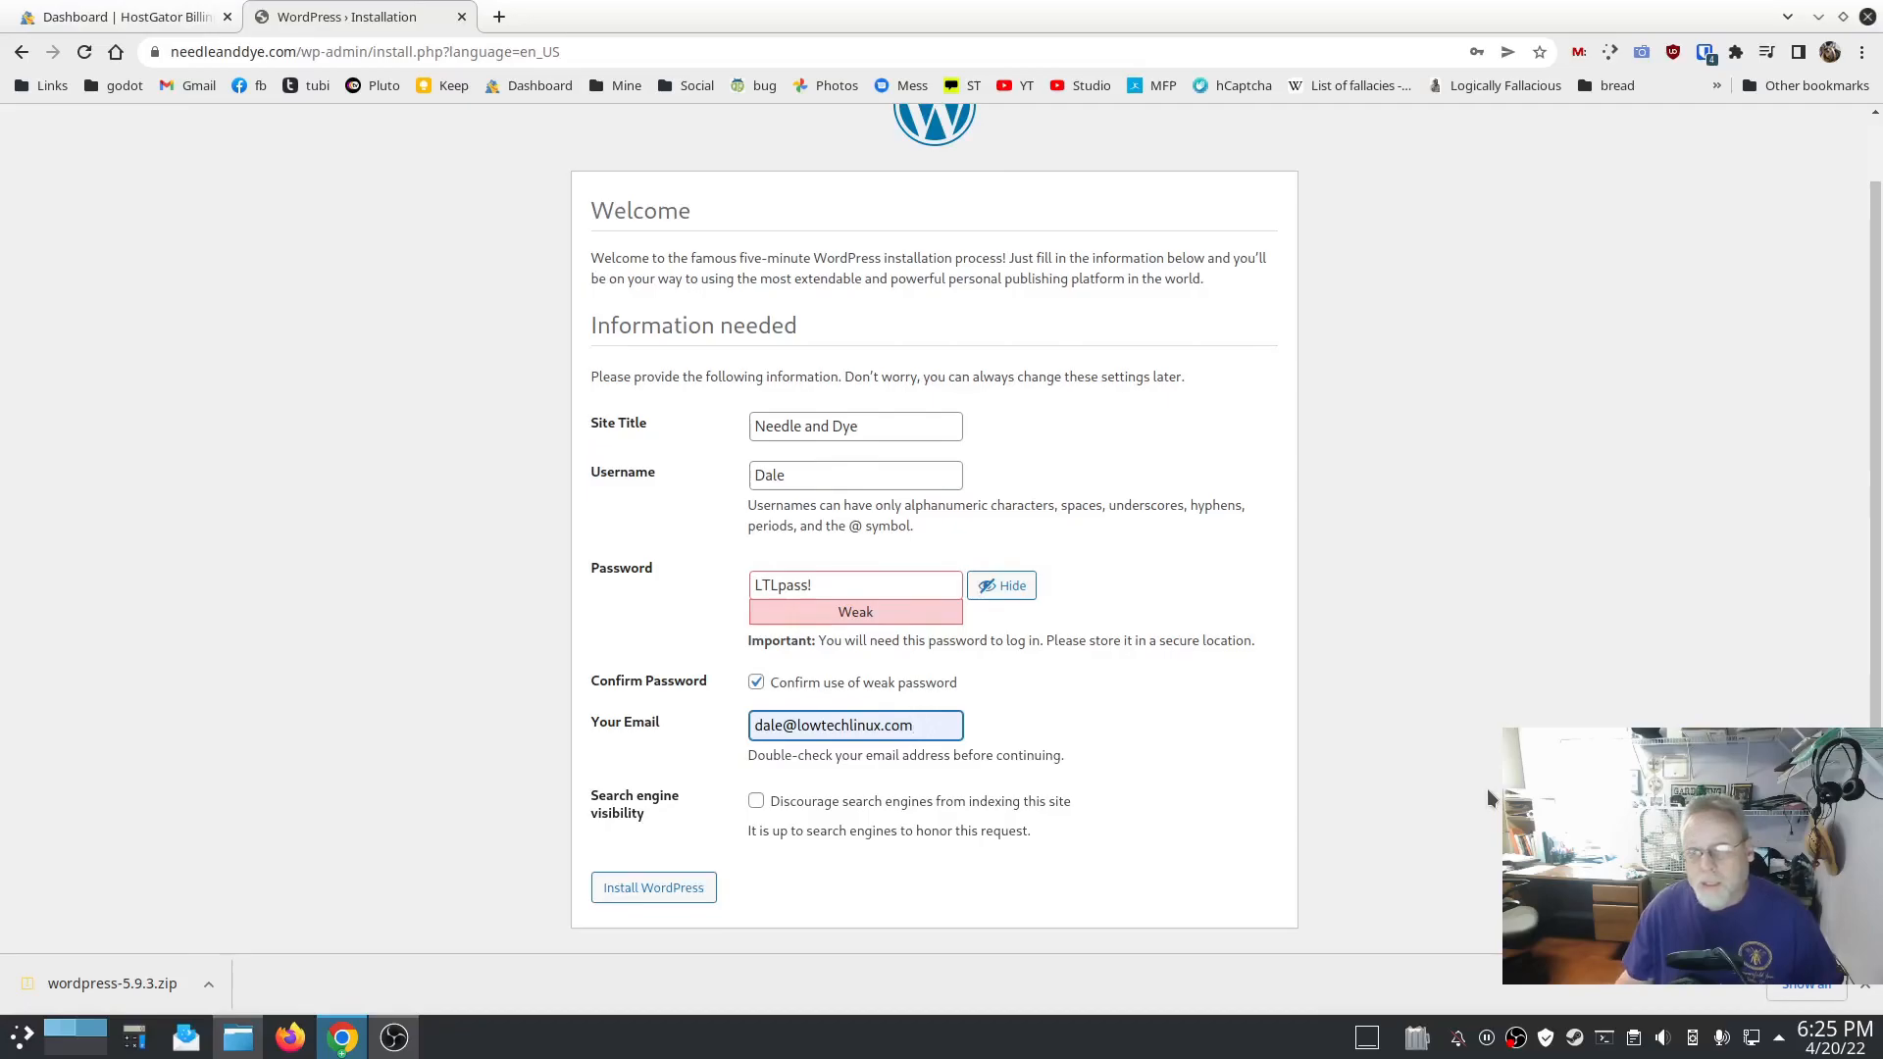
{"action": "left_click", "coordinate": [655, 889]}
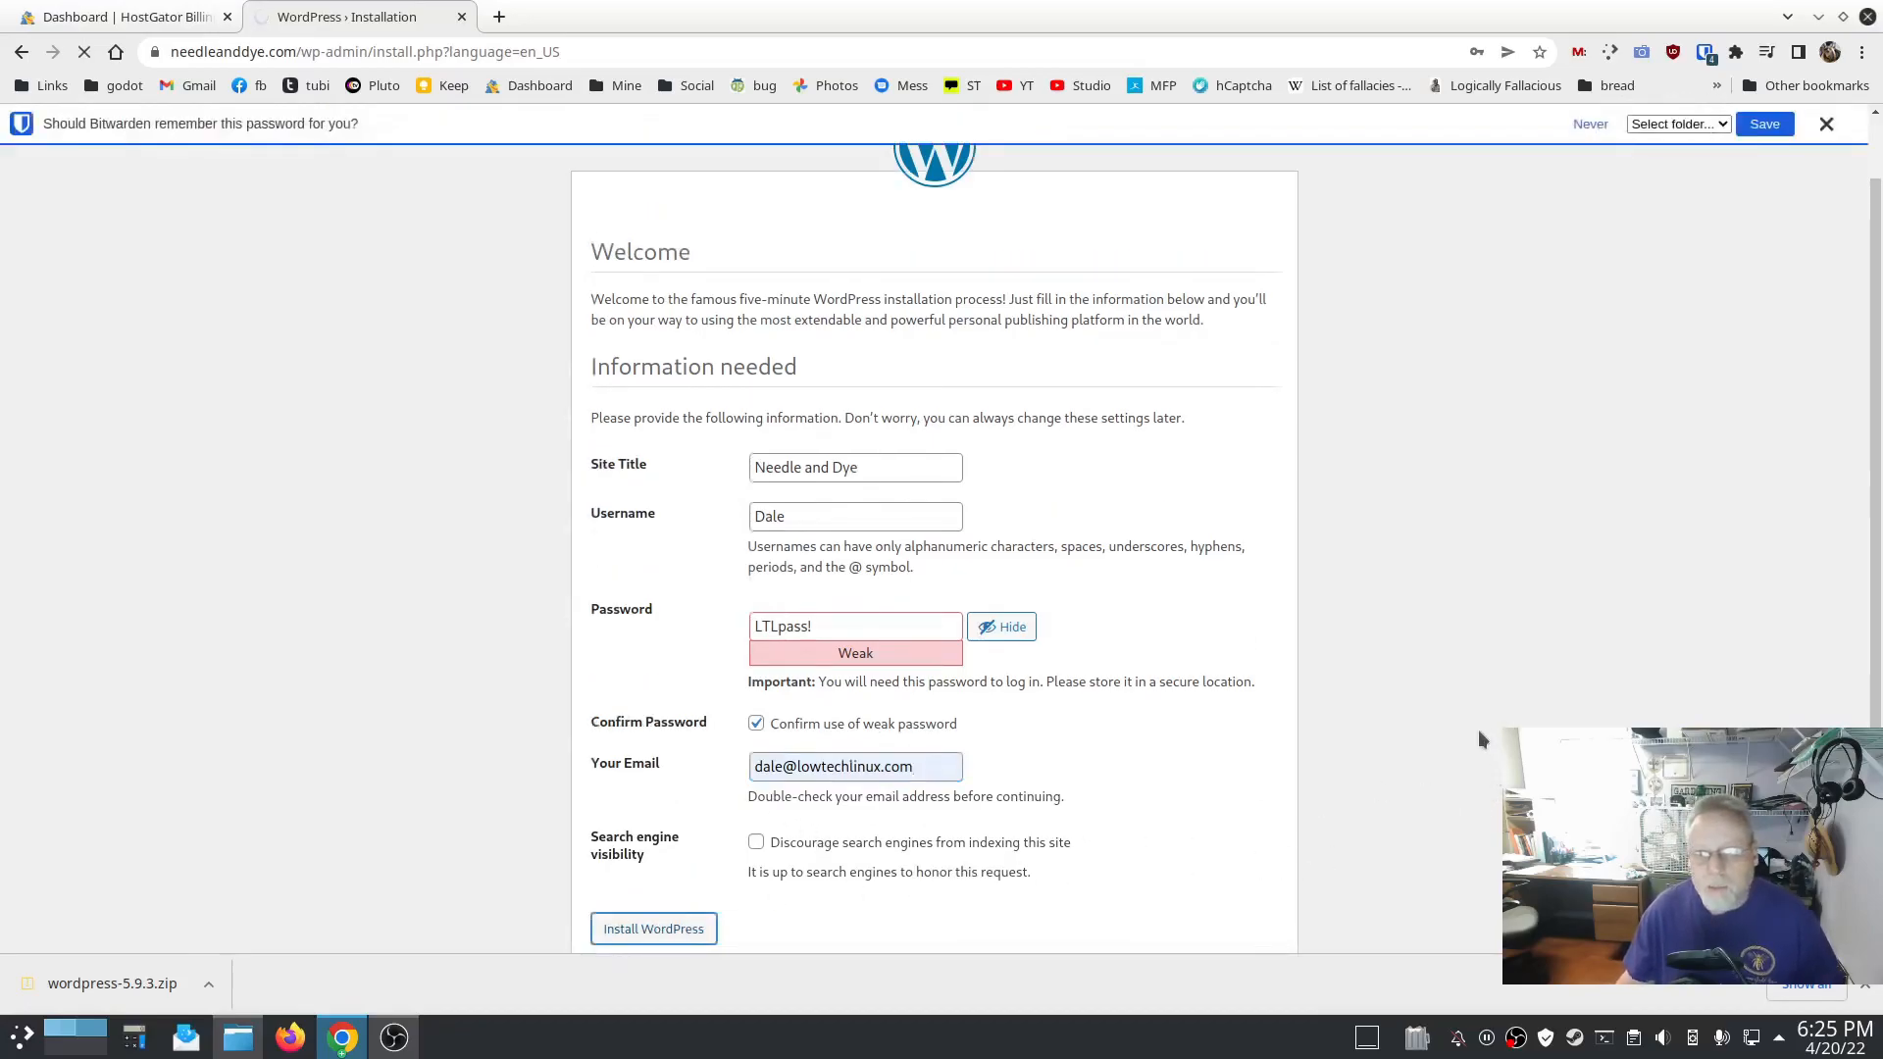
Step: Dismiss the password-save offer and log in as the admin with Remember Me ticked
{"action": "left_click", "coordinate": [1826, 124]}
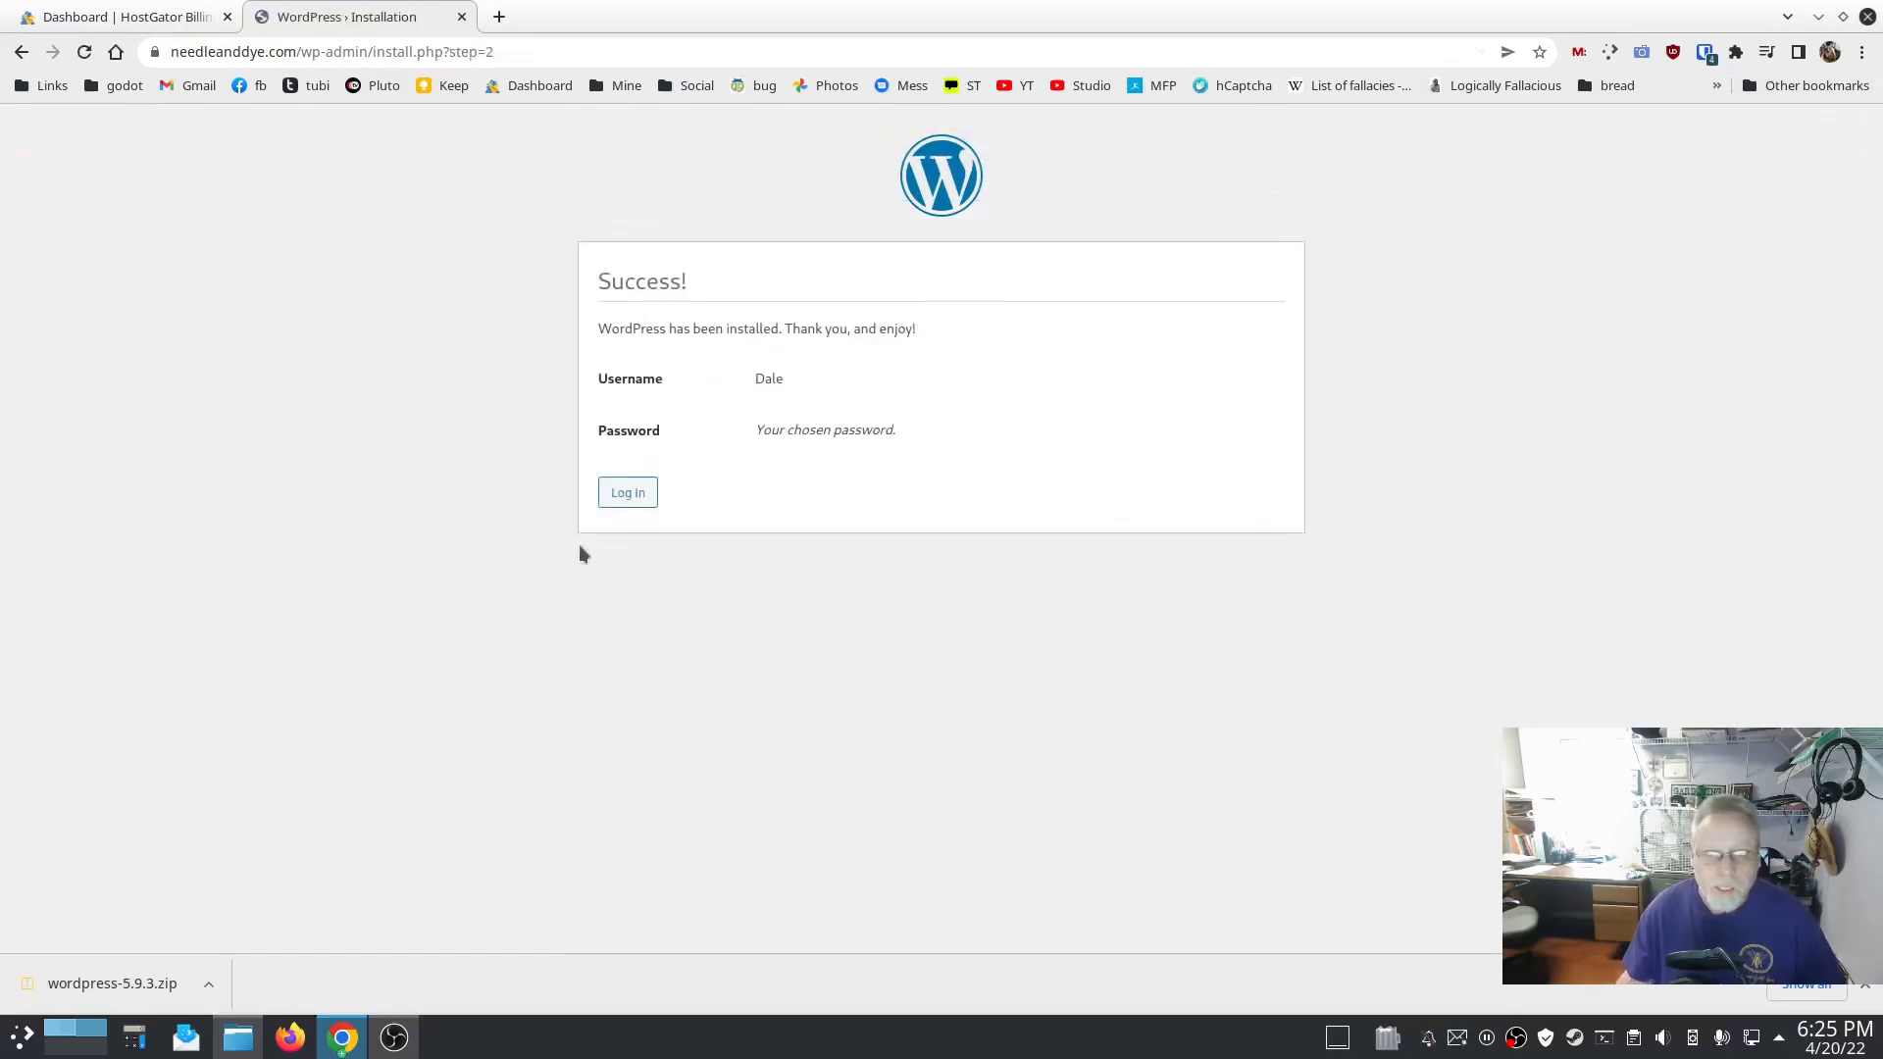
{"action": "left_click", "coordinate": [626, 498]}
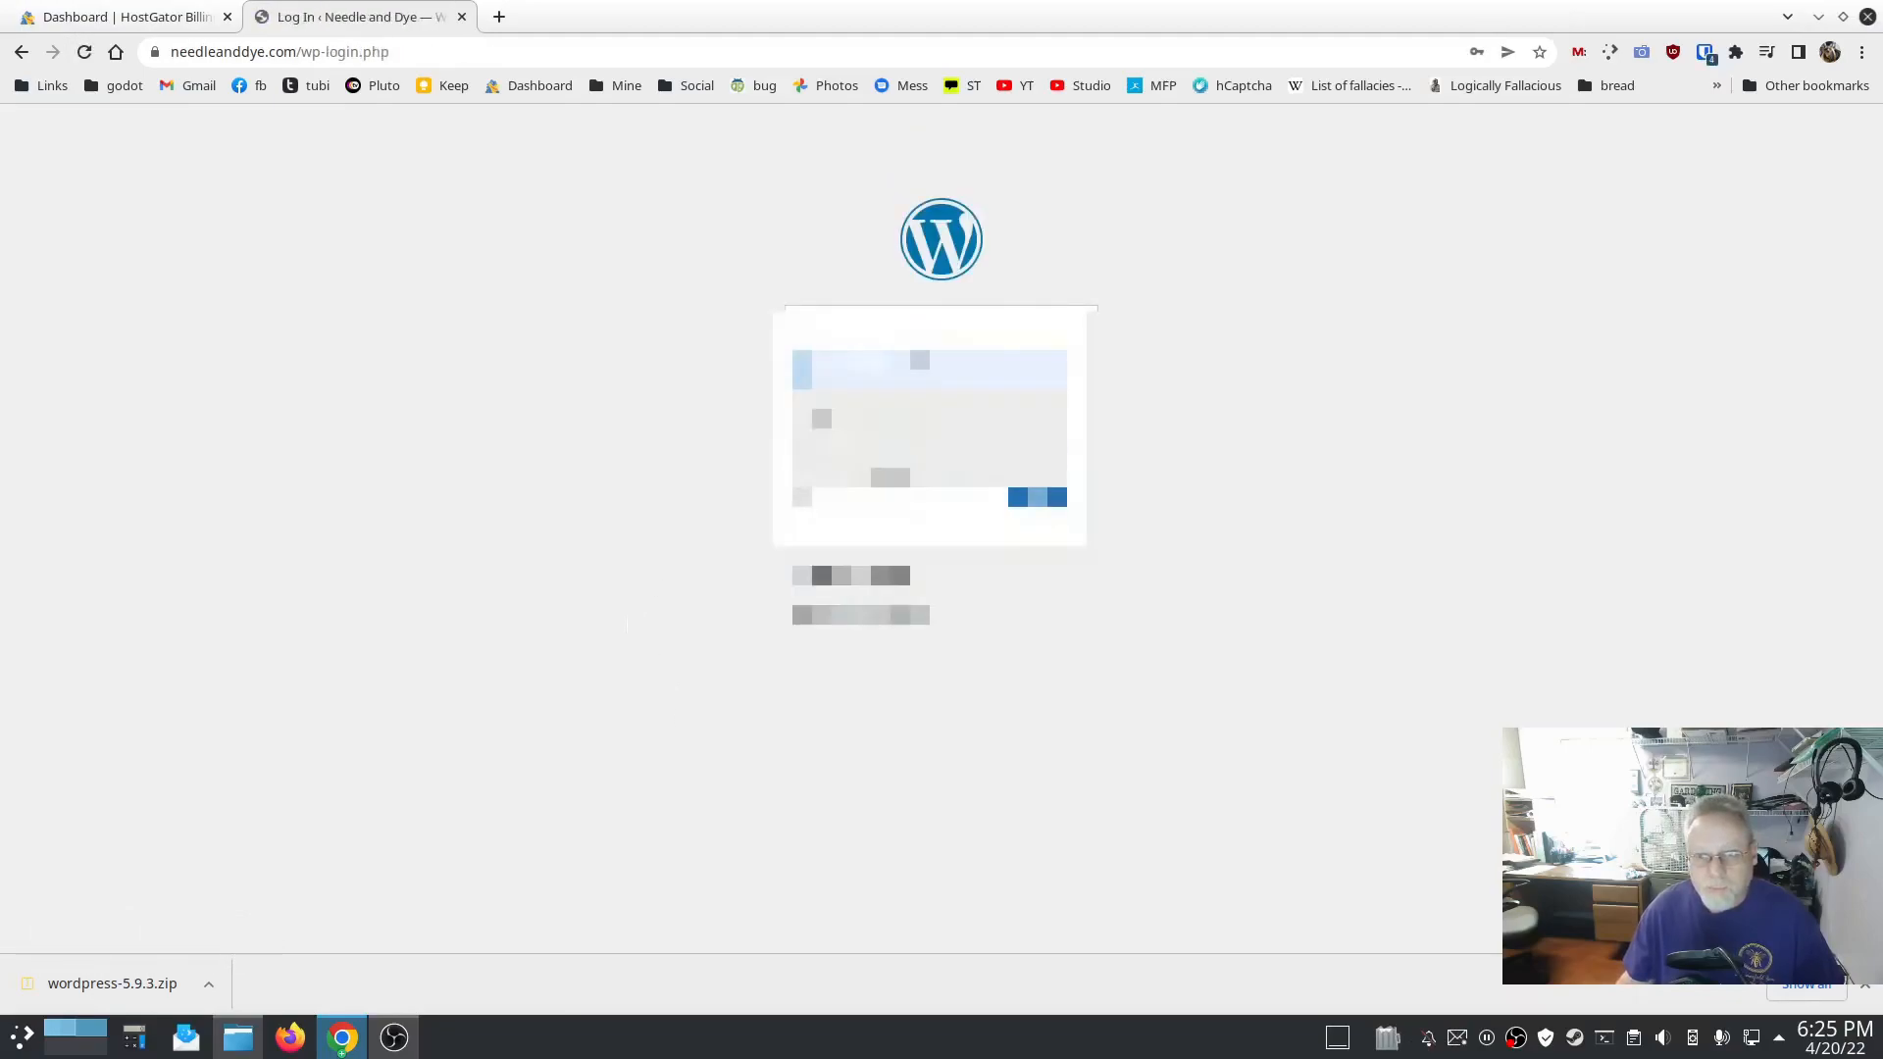
{"action": "left_click", "coordinate": [939, 363]}
{"action": "double_click", "coordinate": [900, 364]}
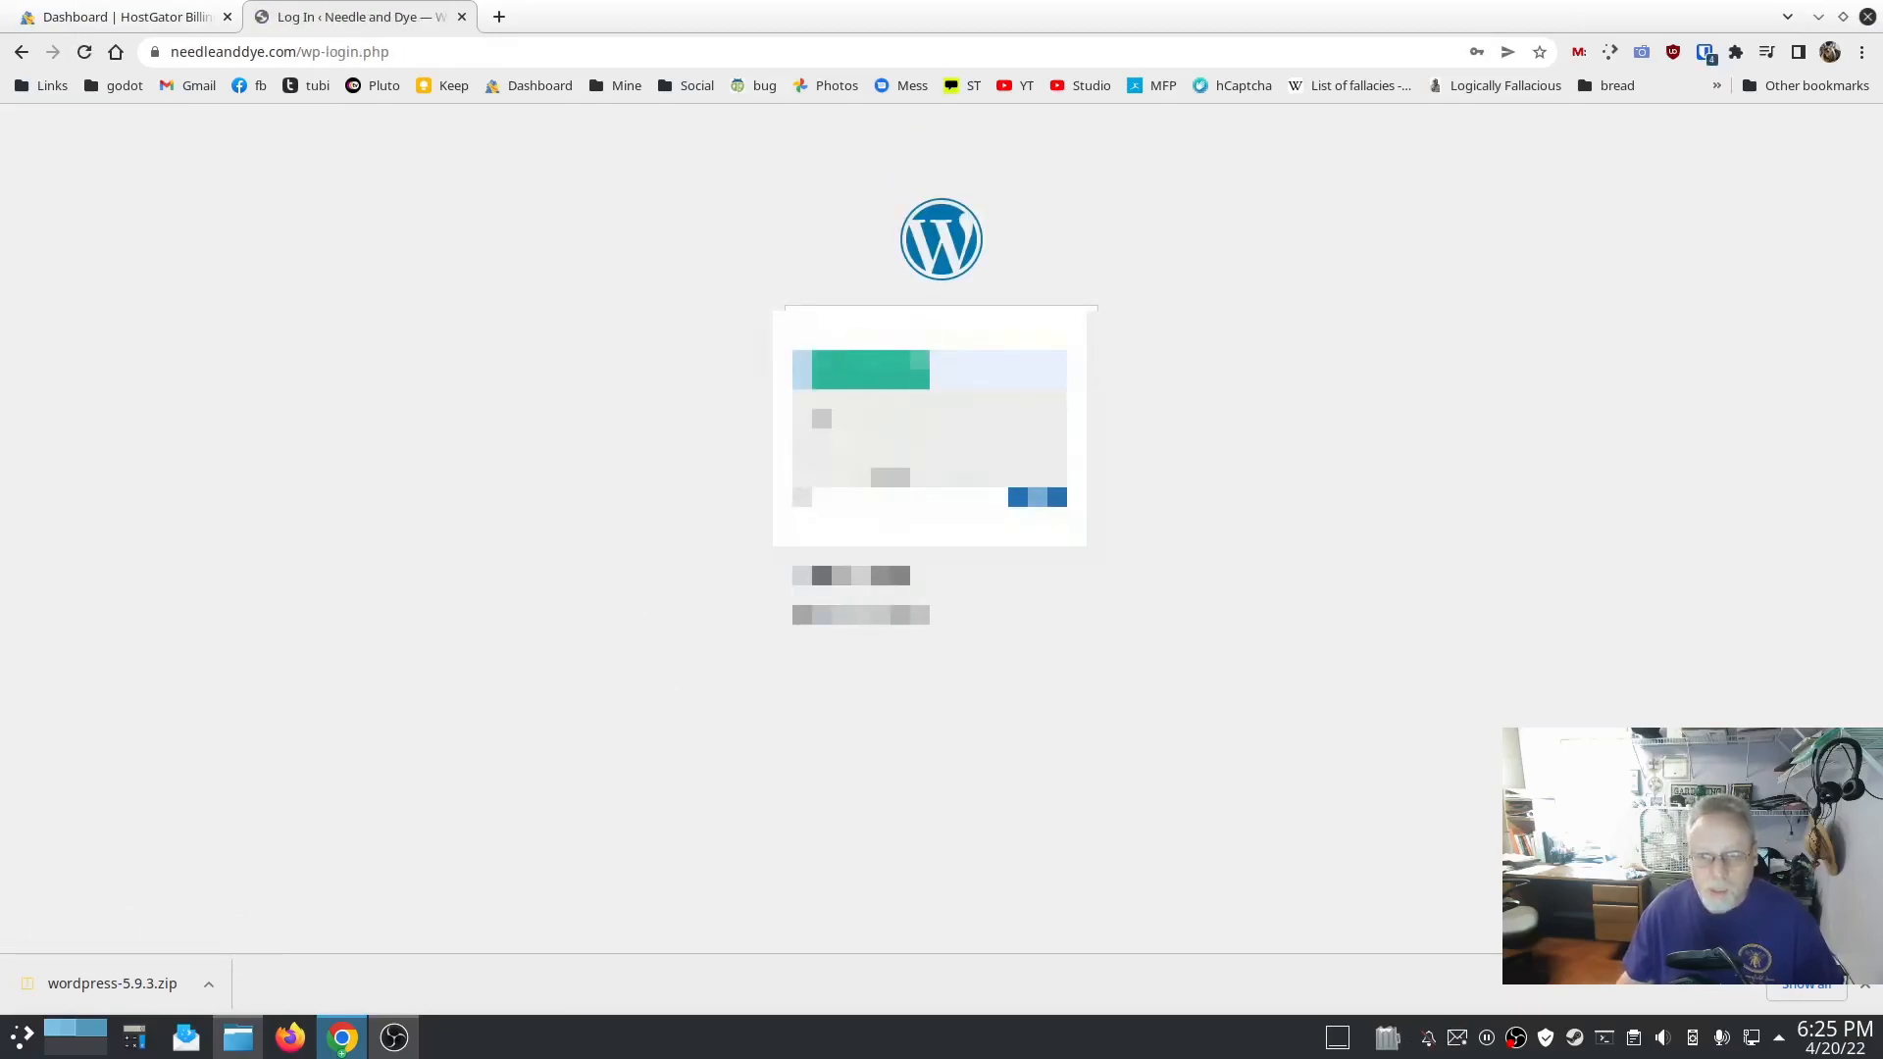
{"action": "type", "text": "..."}
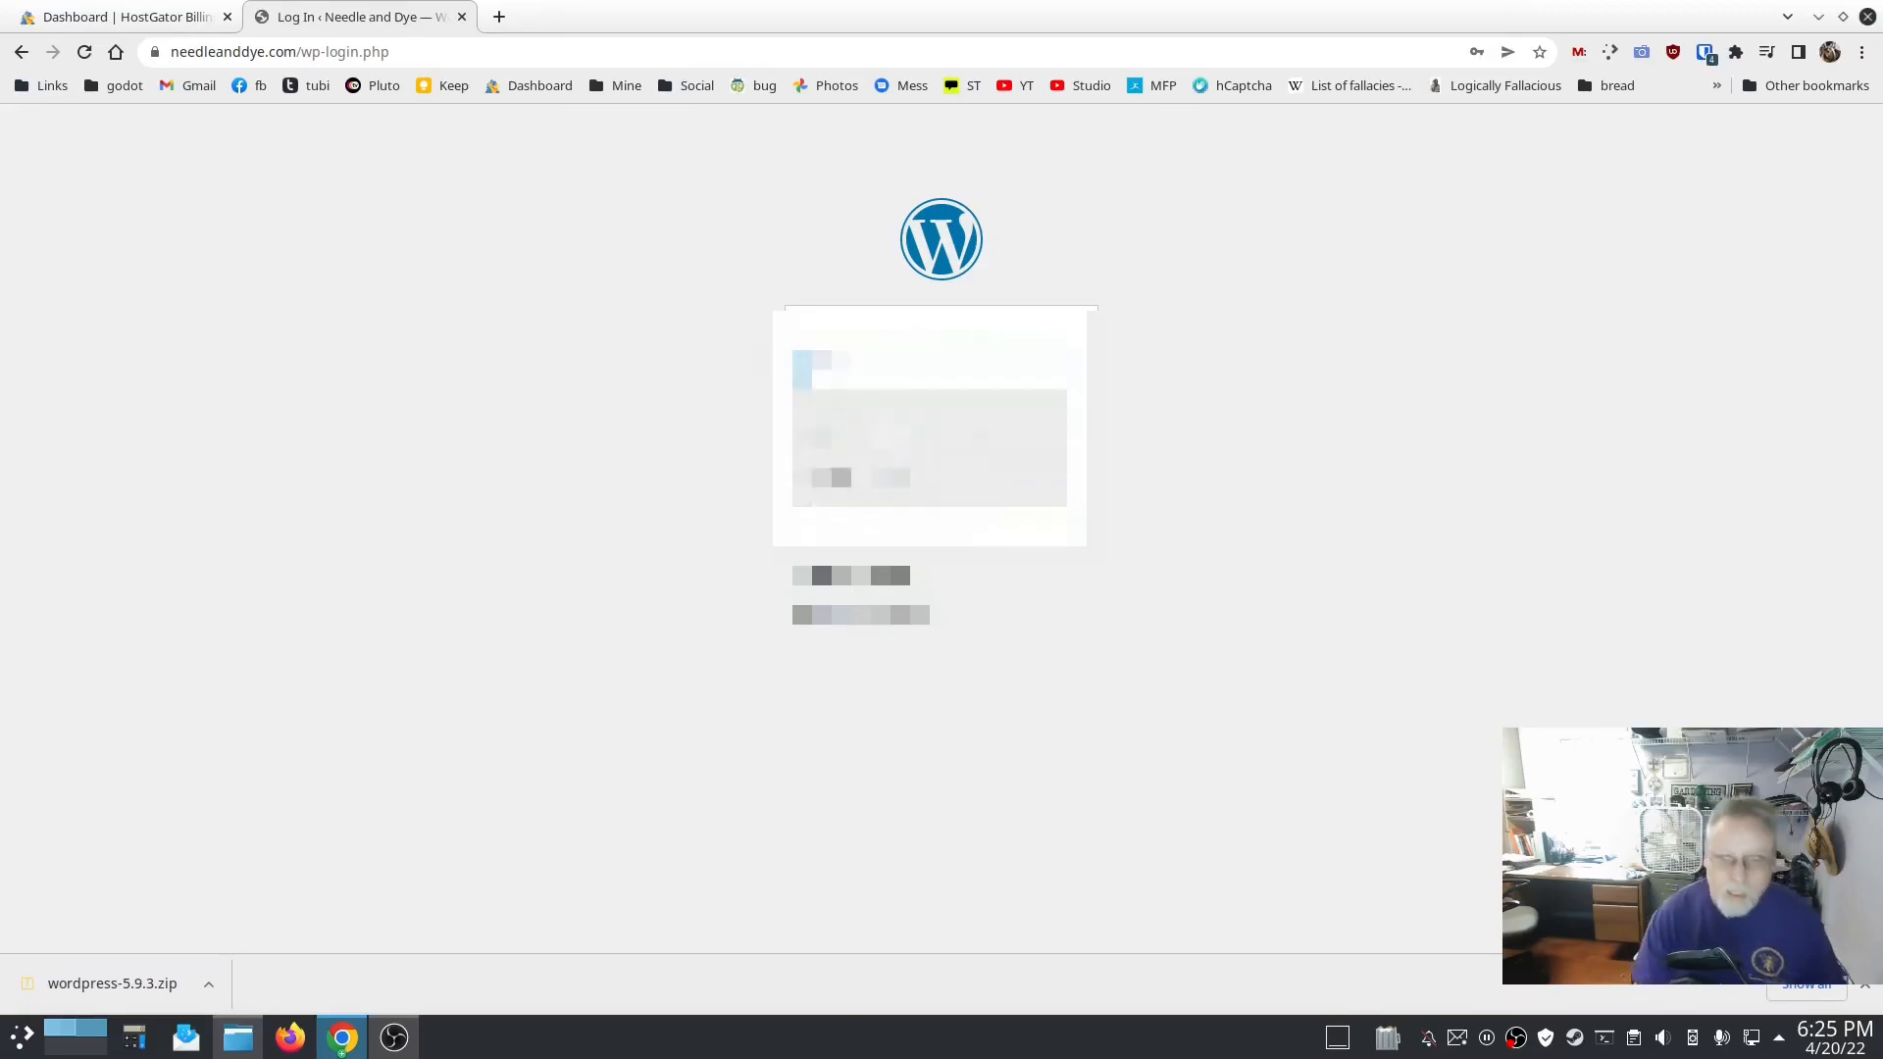
{"action": "key", "text": "Tab"}
{"action": "type", "text": "•"}
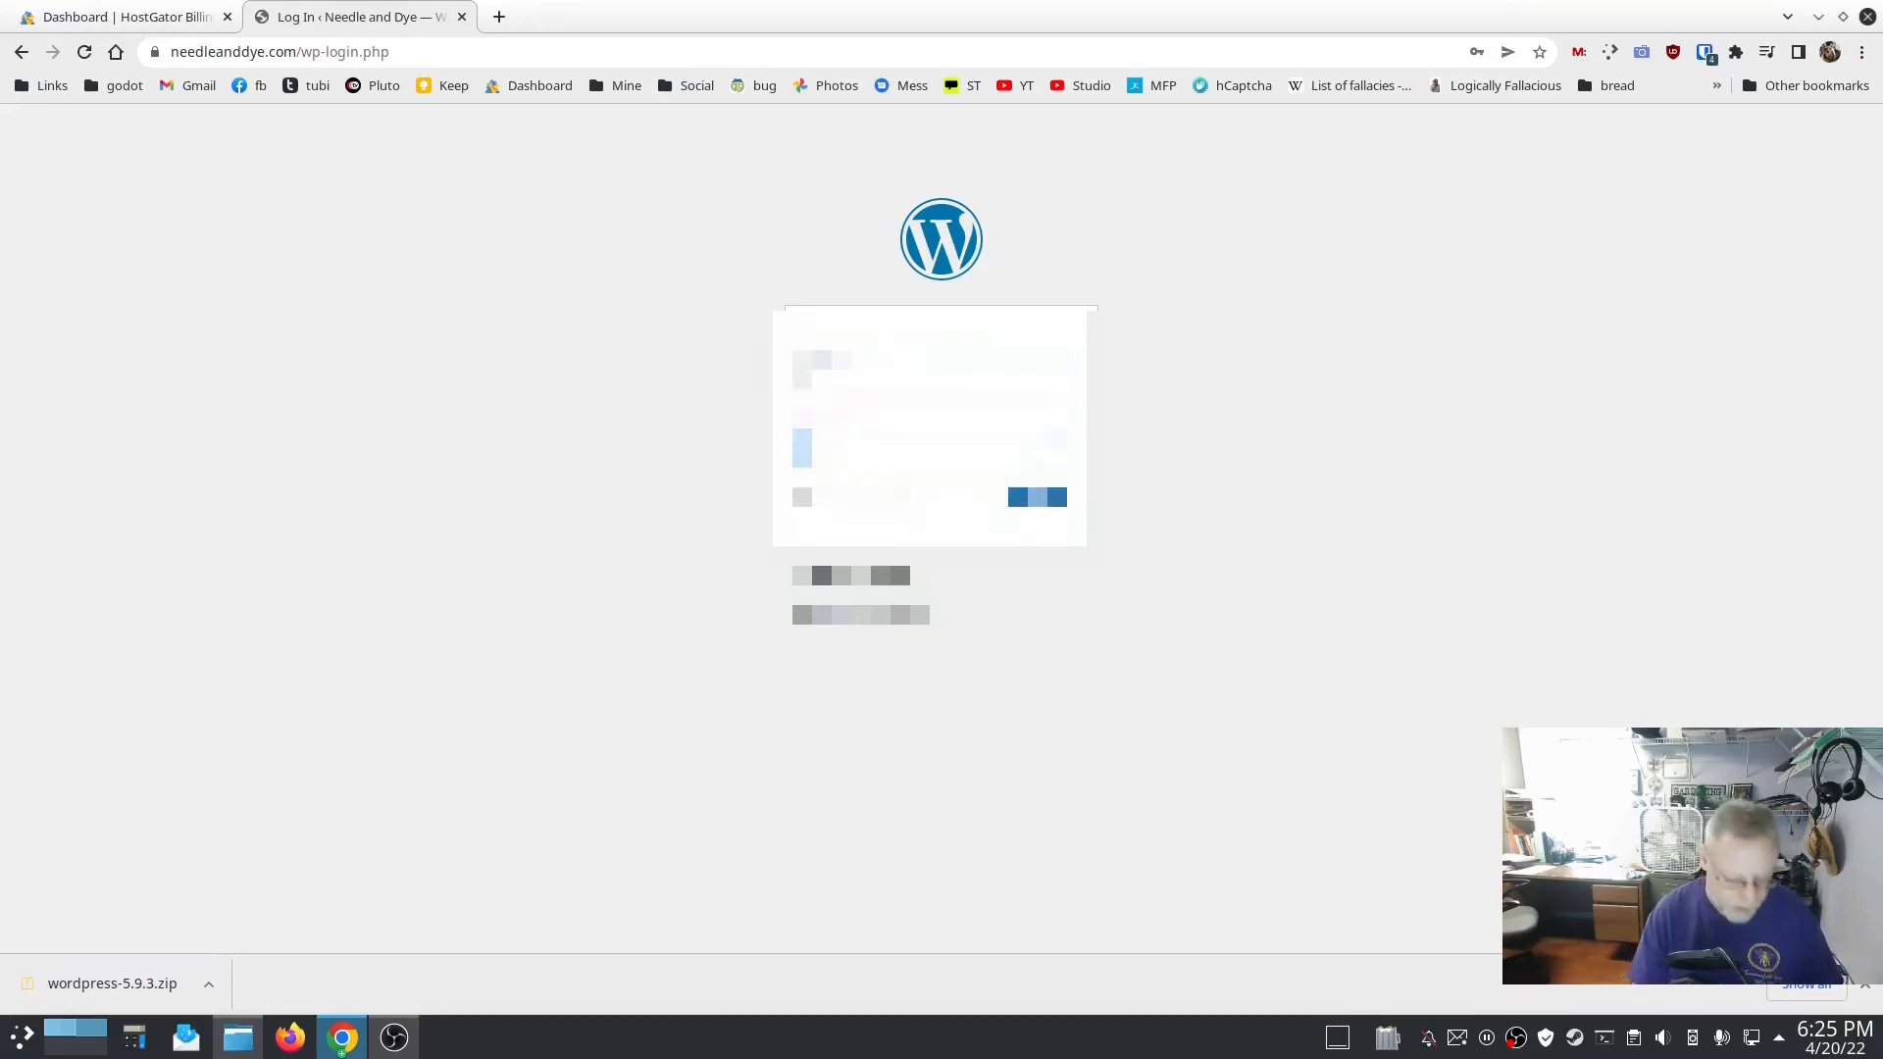
{"action": "type", "text": "•••••••"}
{"action": "left_click", "coordinate": [819, 500]}
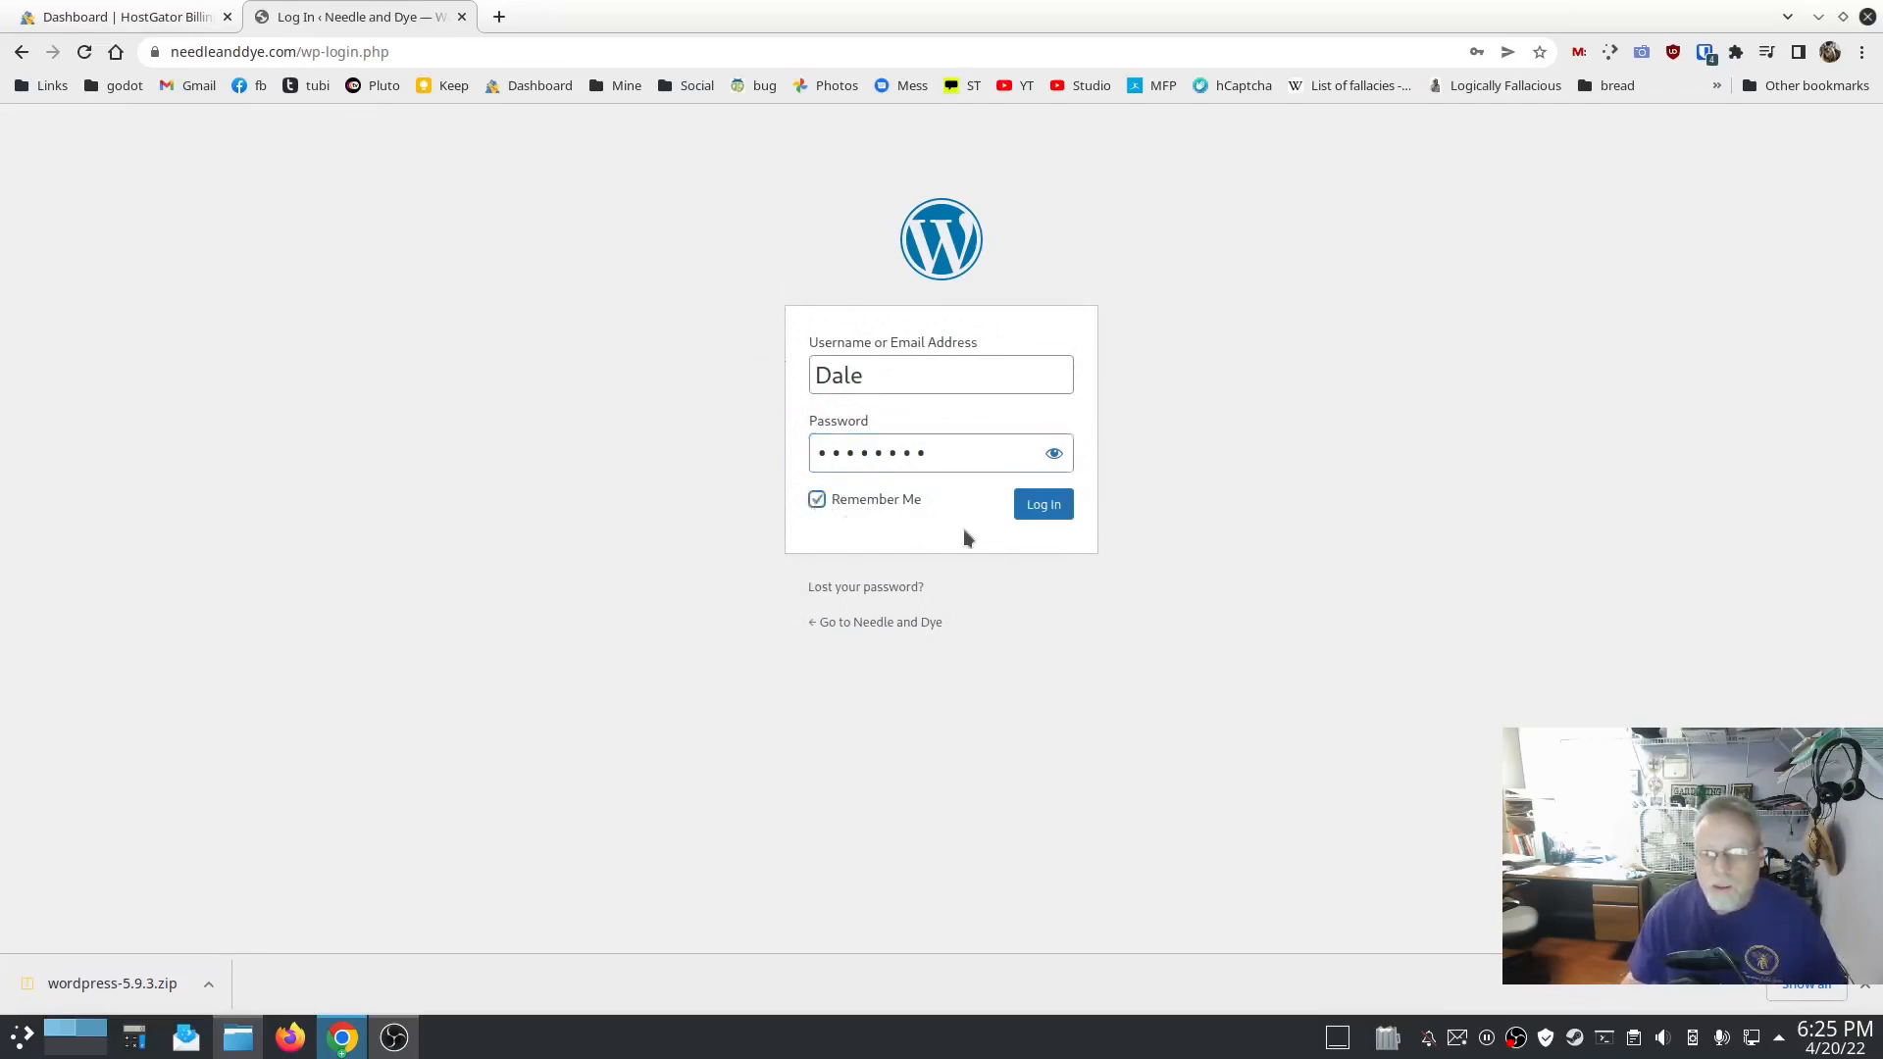
{"action": "left_click", "coordinate": [1030, 510]}
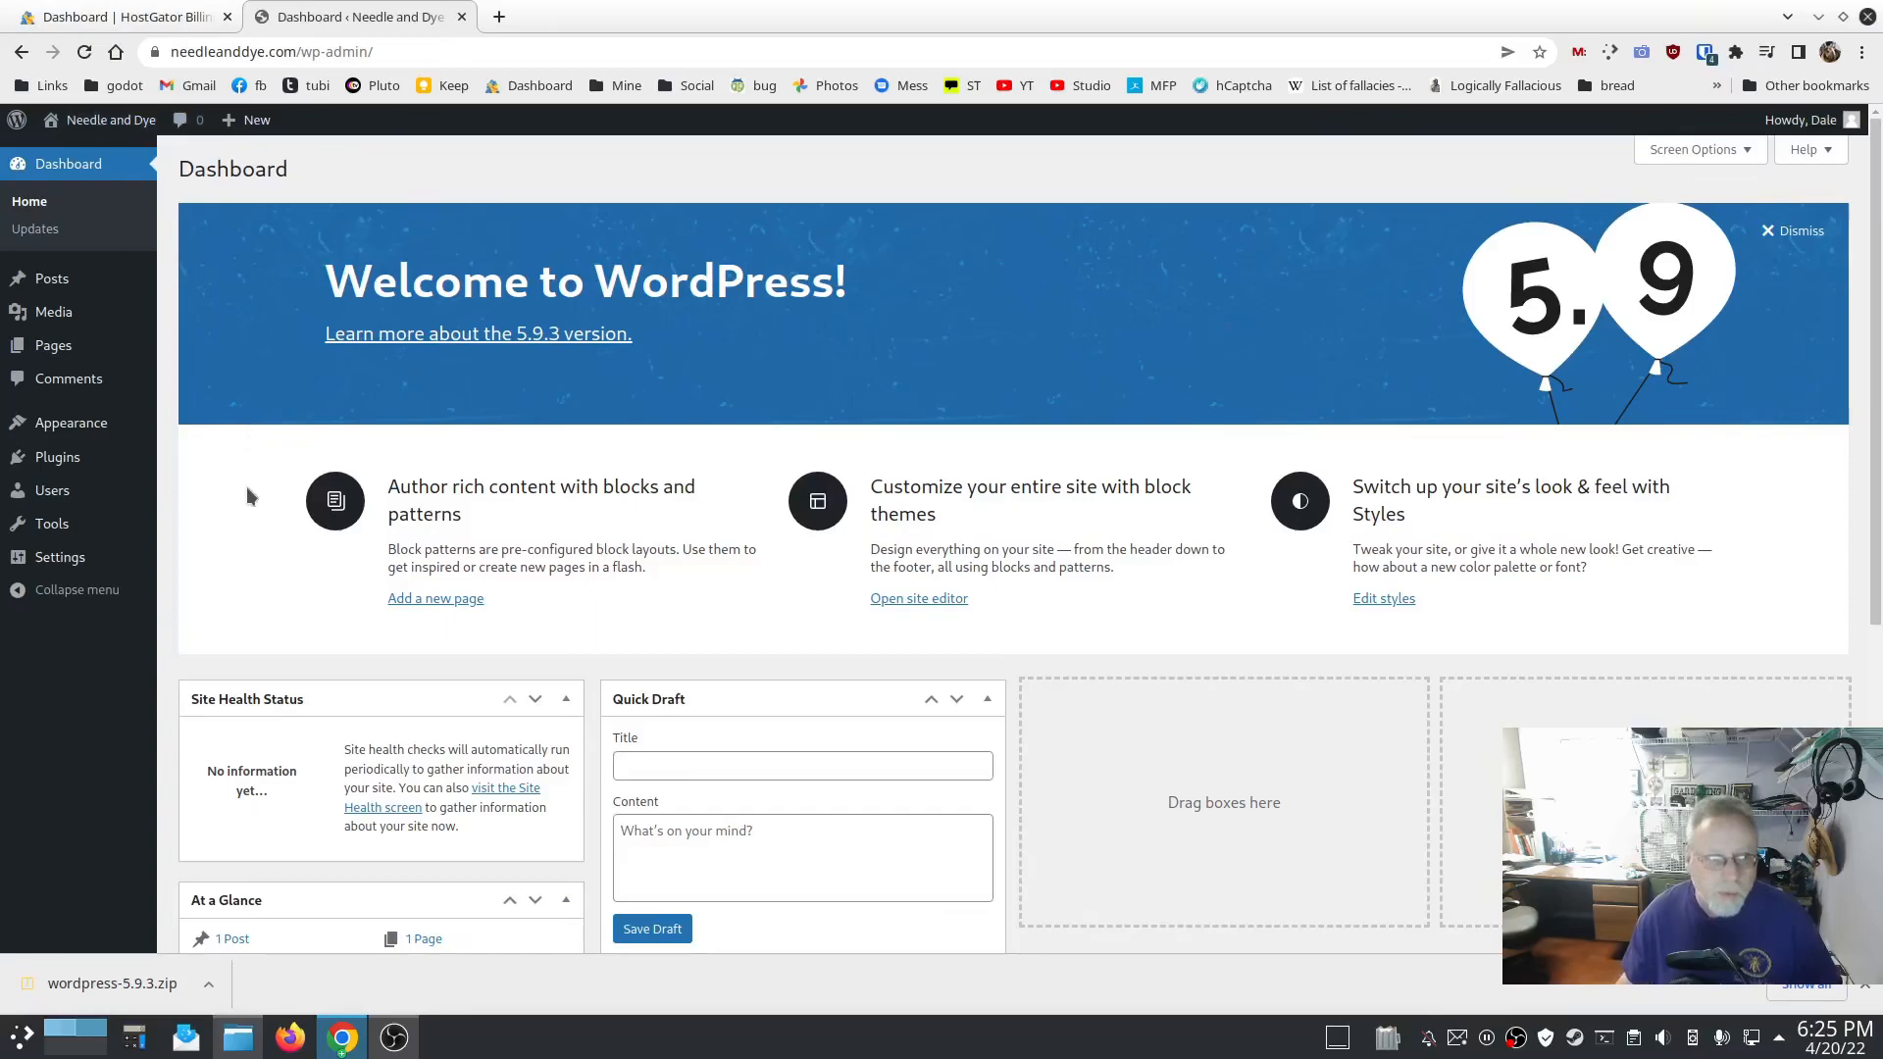
Step: Open Users > All Users from the admin sidebar
{"action": "mouse_move", "coordinate": [49, 492]}
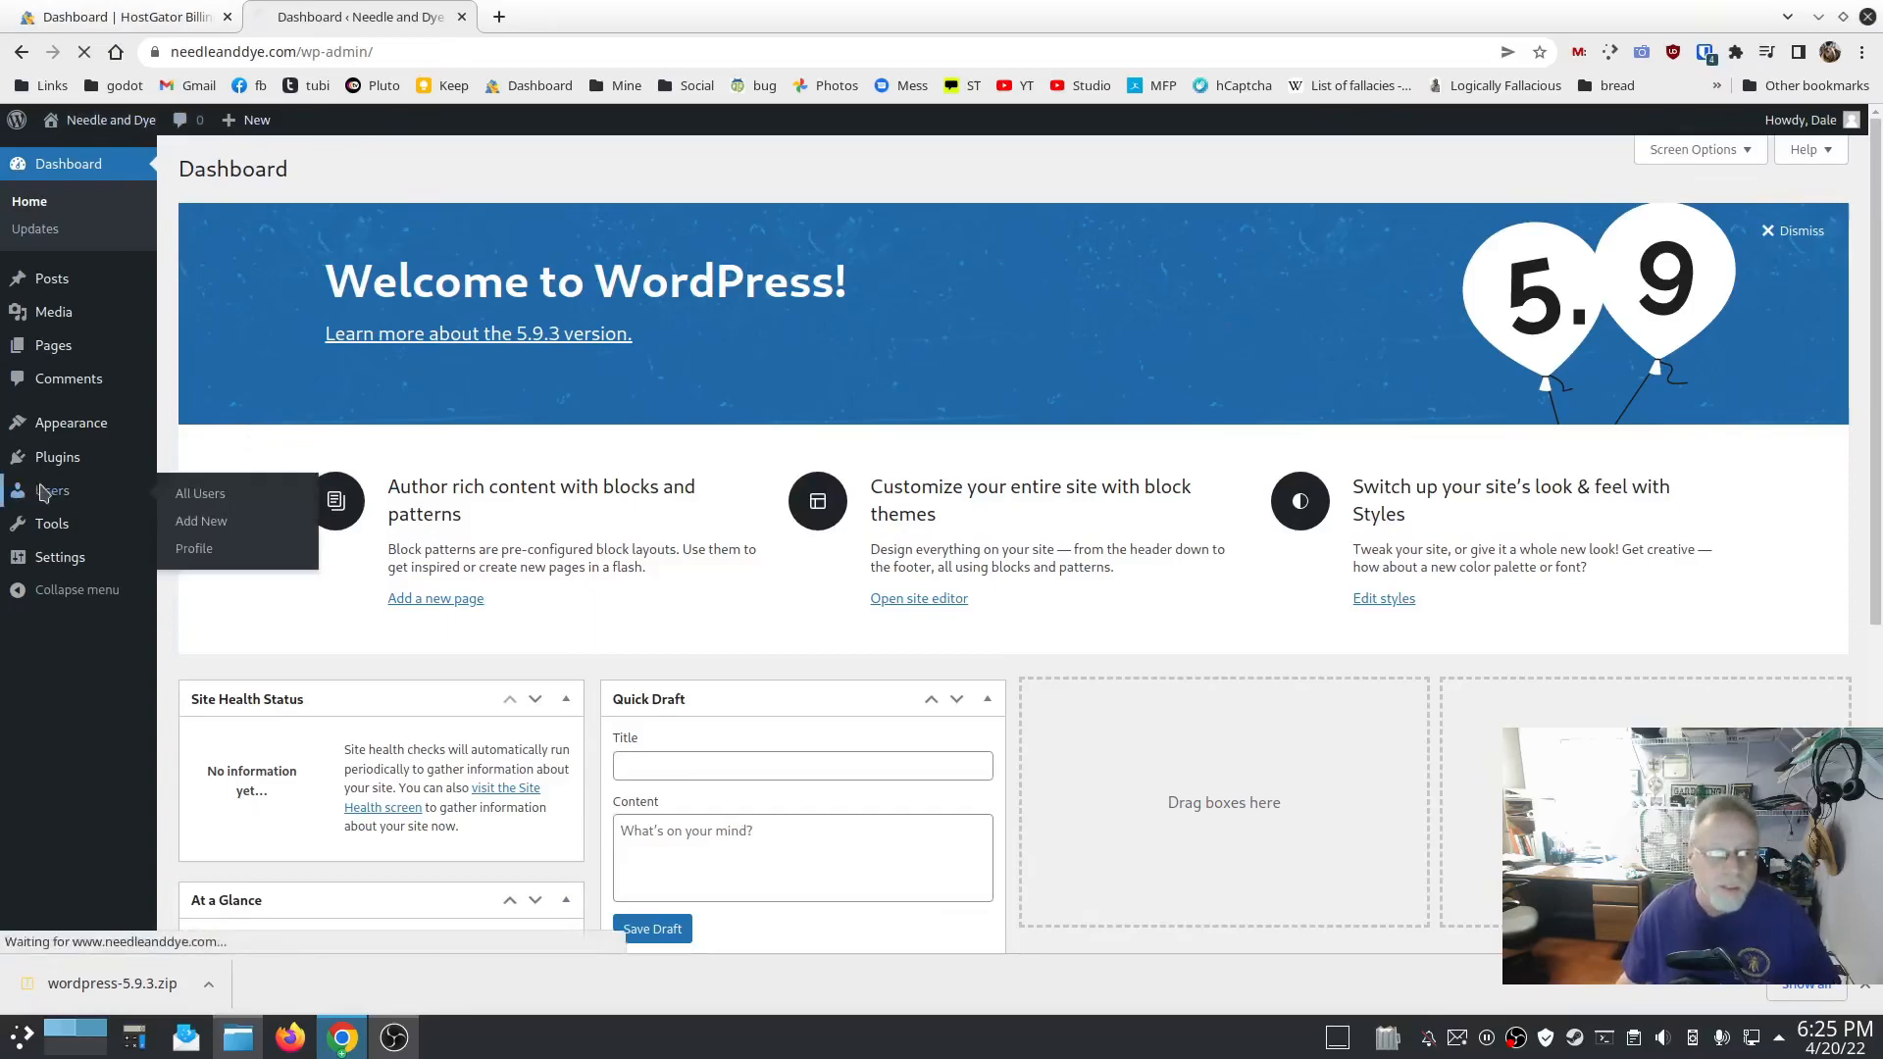
{"action": "left_click", "coordinate": [196, 490]}
Step: Open the admin user's profile and review the 'Display name publicly as' choices unchanged
{"action": "mouse_move", "coordinate": [275, 338]}
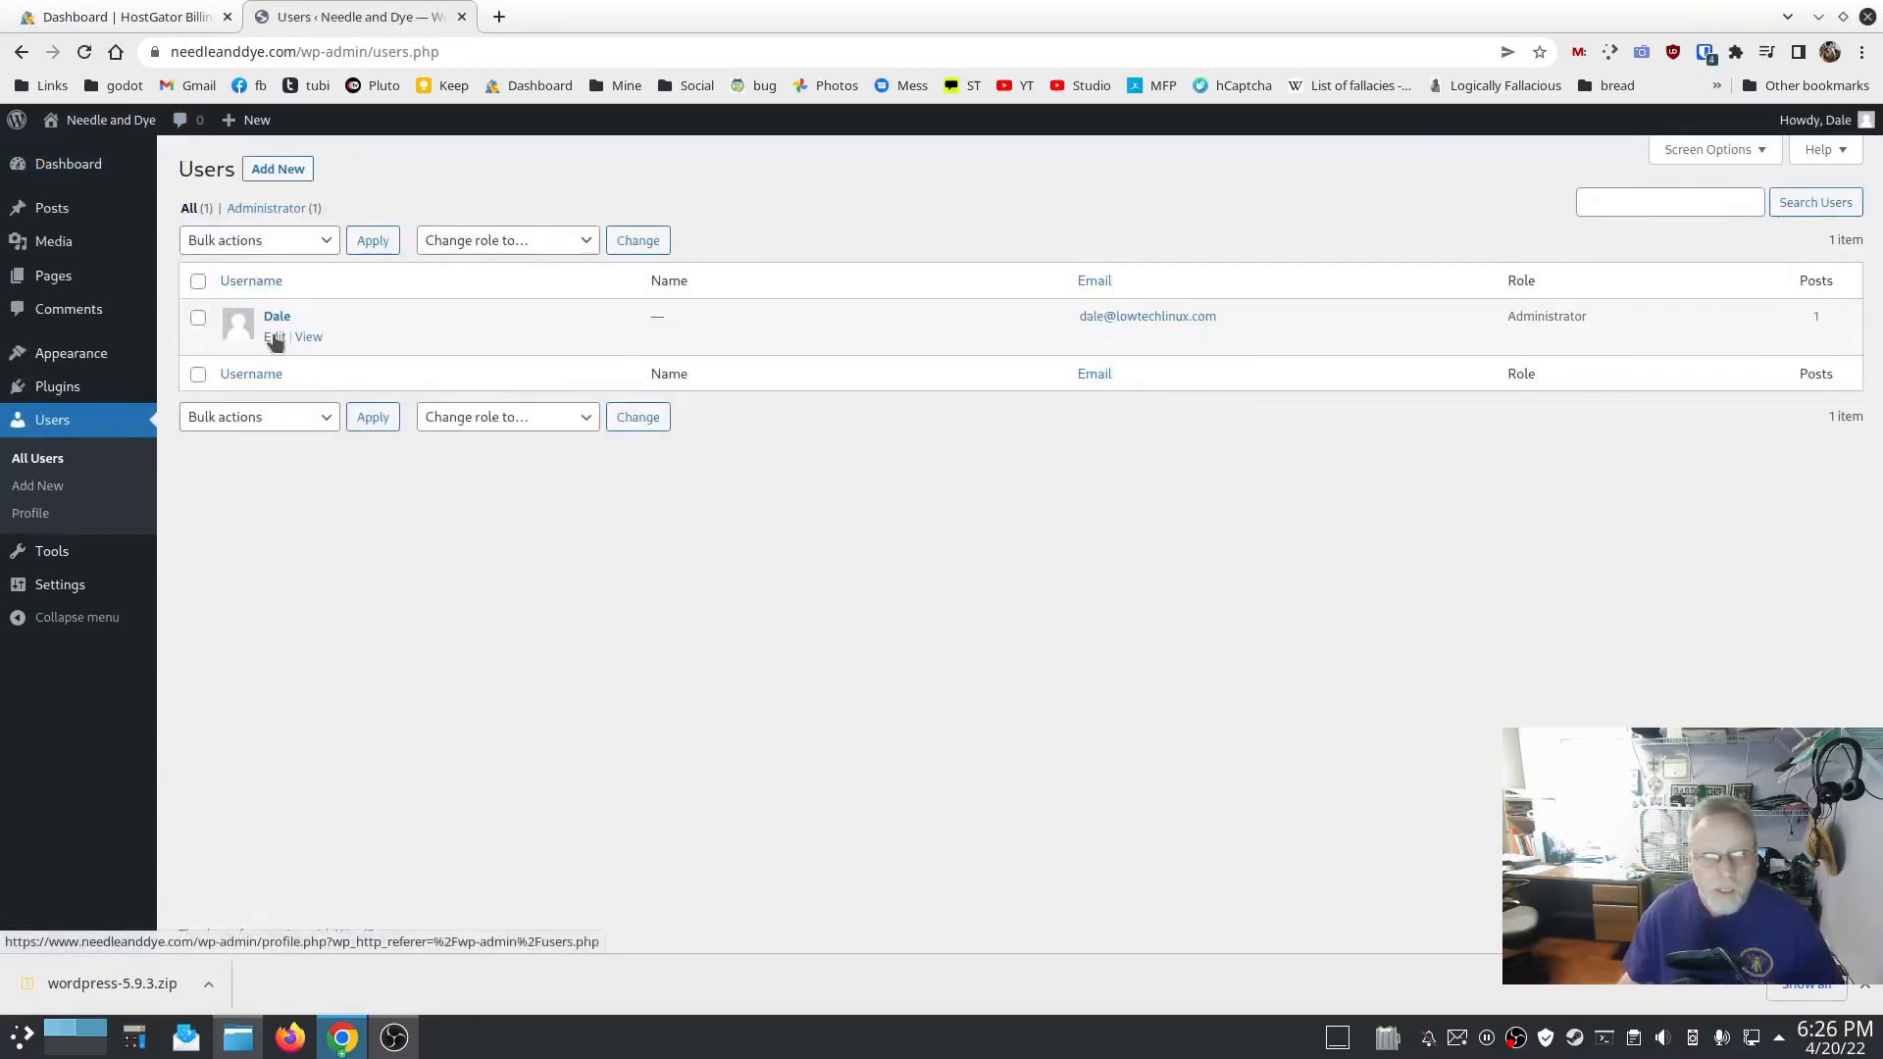
{"action": "left_click", "coordinate": [274, 338]}
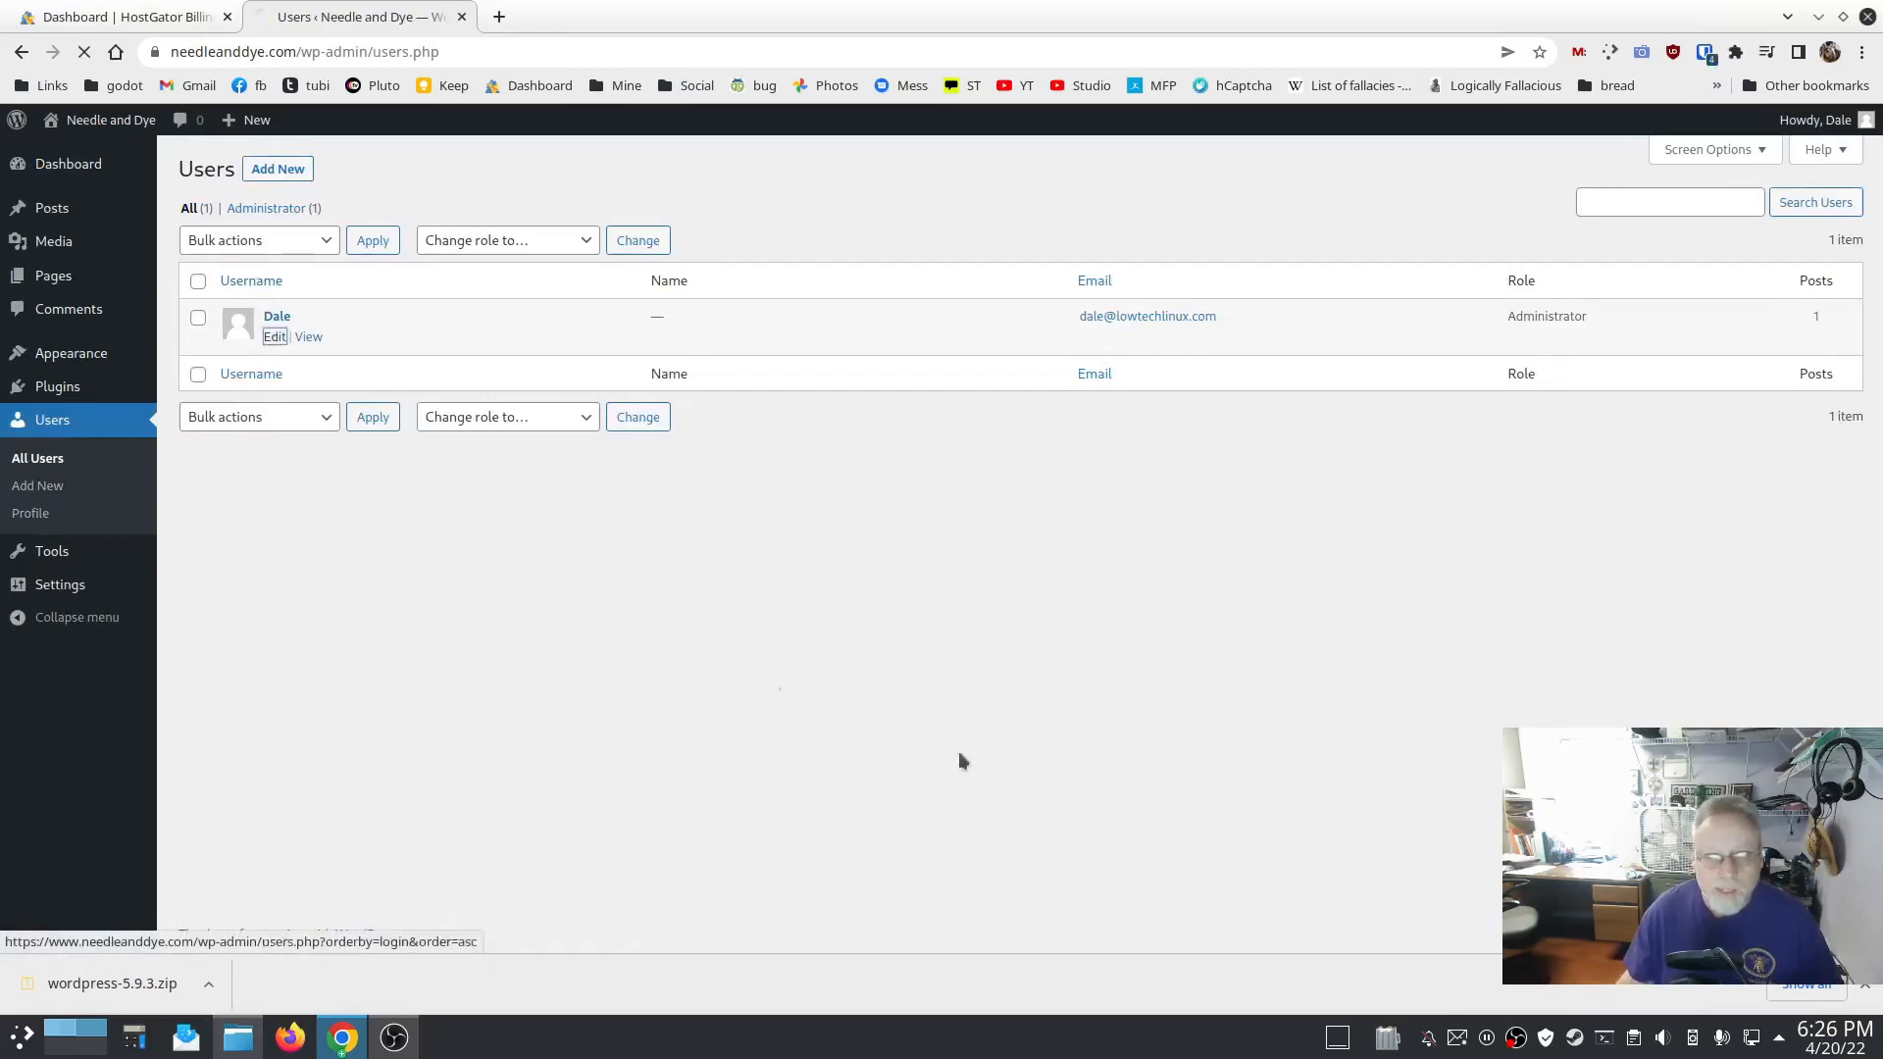
{"action": "scroll", "coordinate": [1026, 655], "scroll_direction": "down", "scroll_amount": 3}
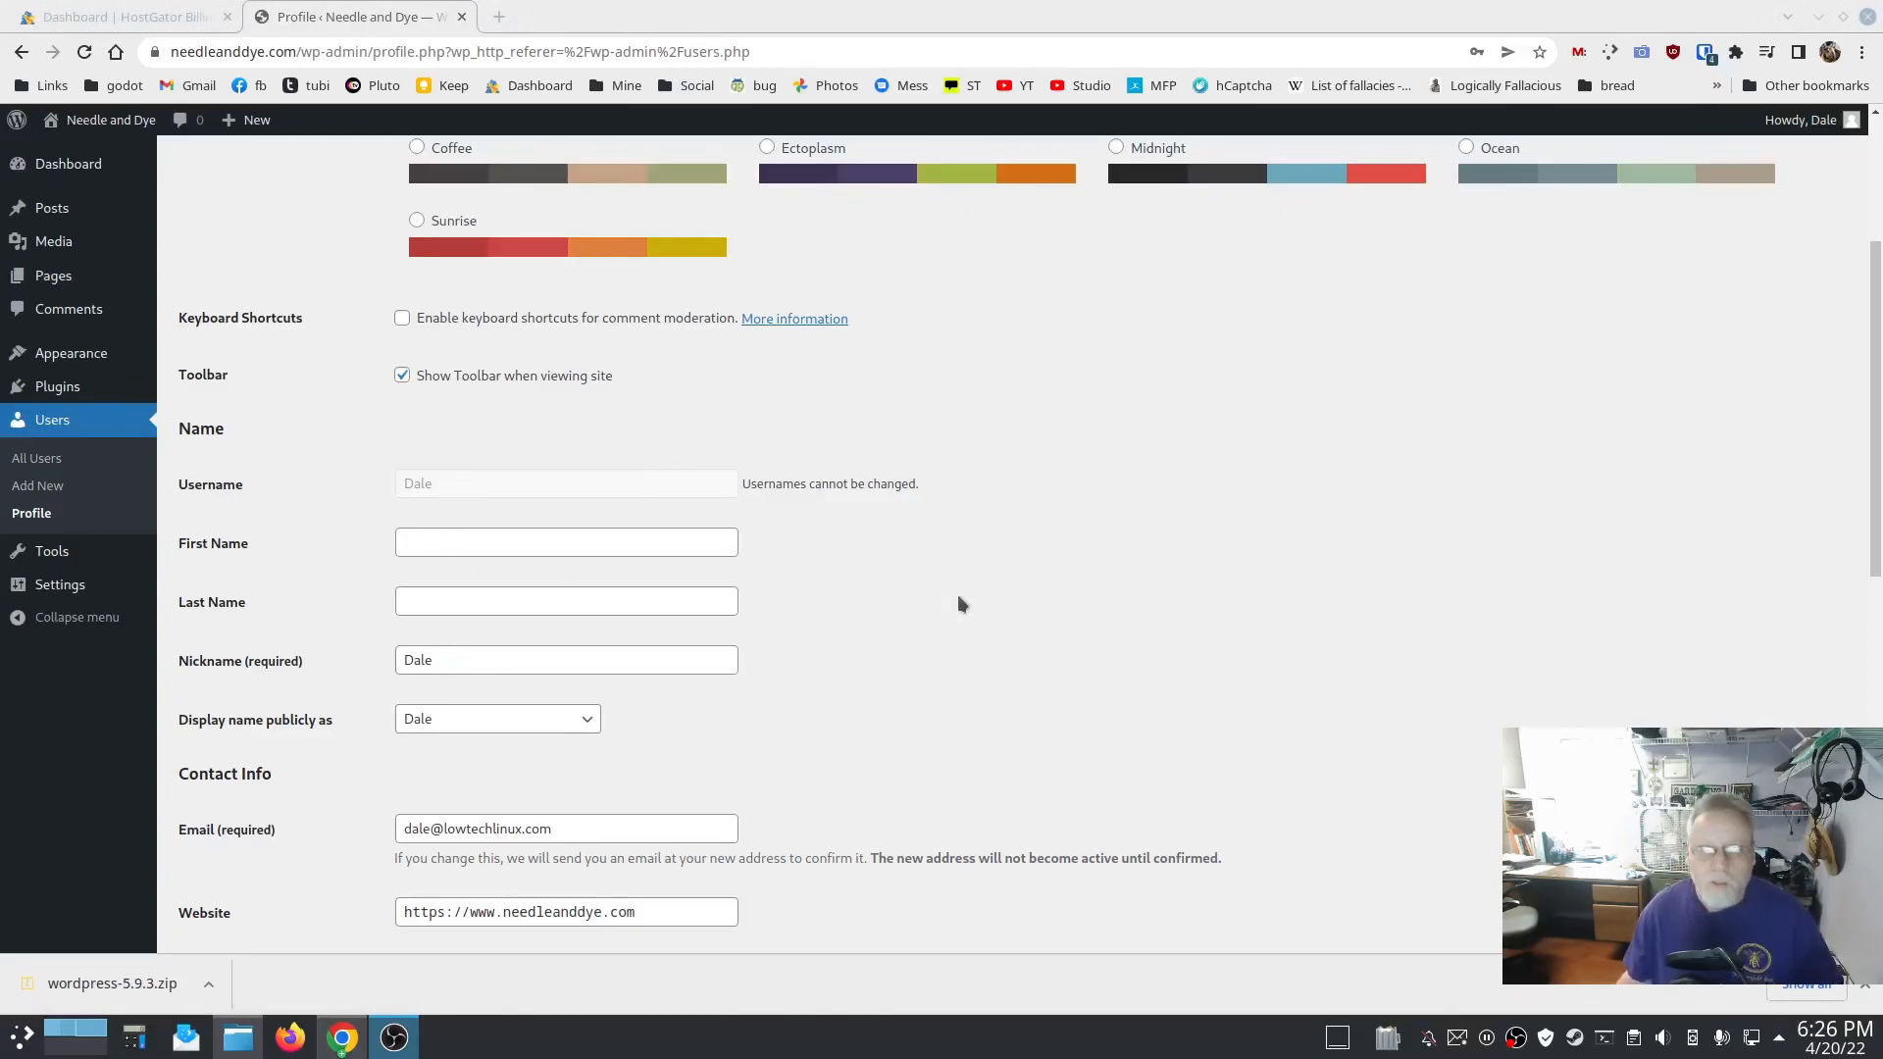
{"action": "scroll", "coordinate": [279, 723], "scroll_direction": "down", "scroll_amount": 1}
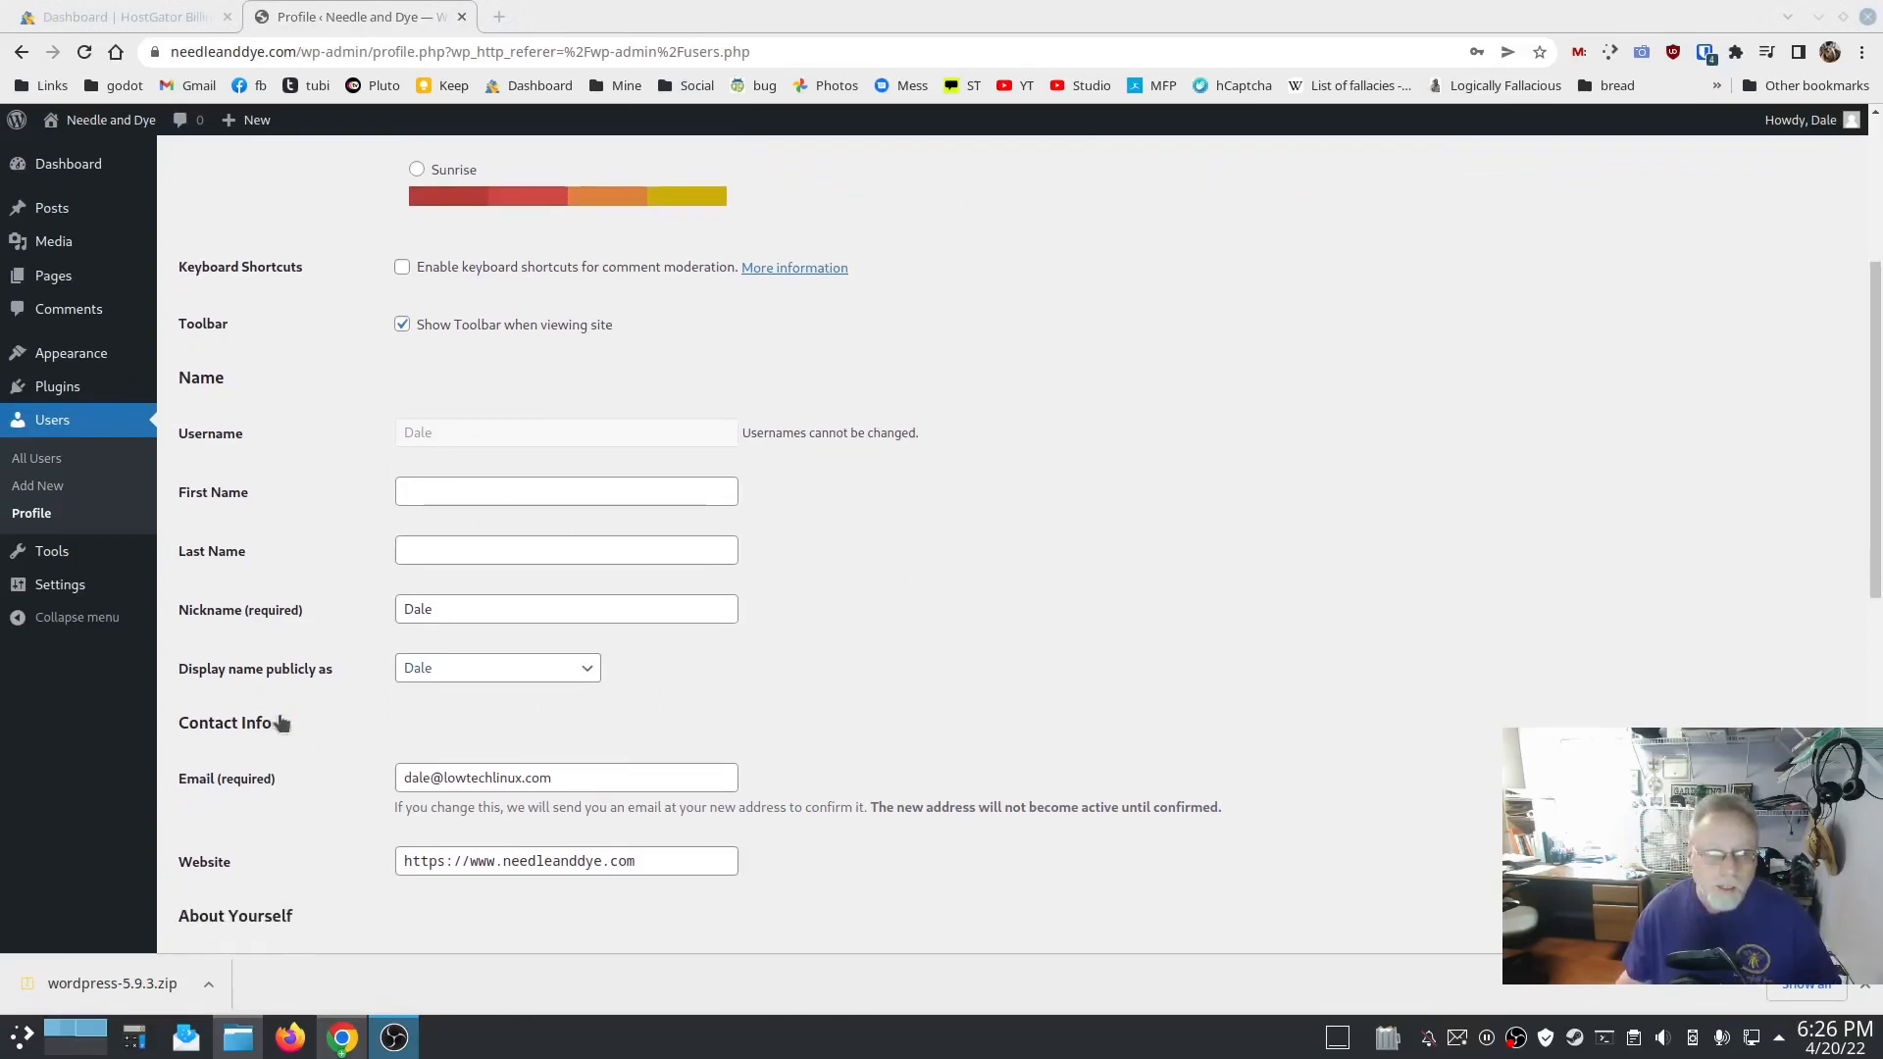
{"action": "left_click", "coordinate": [590, 671]}
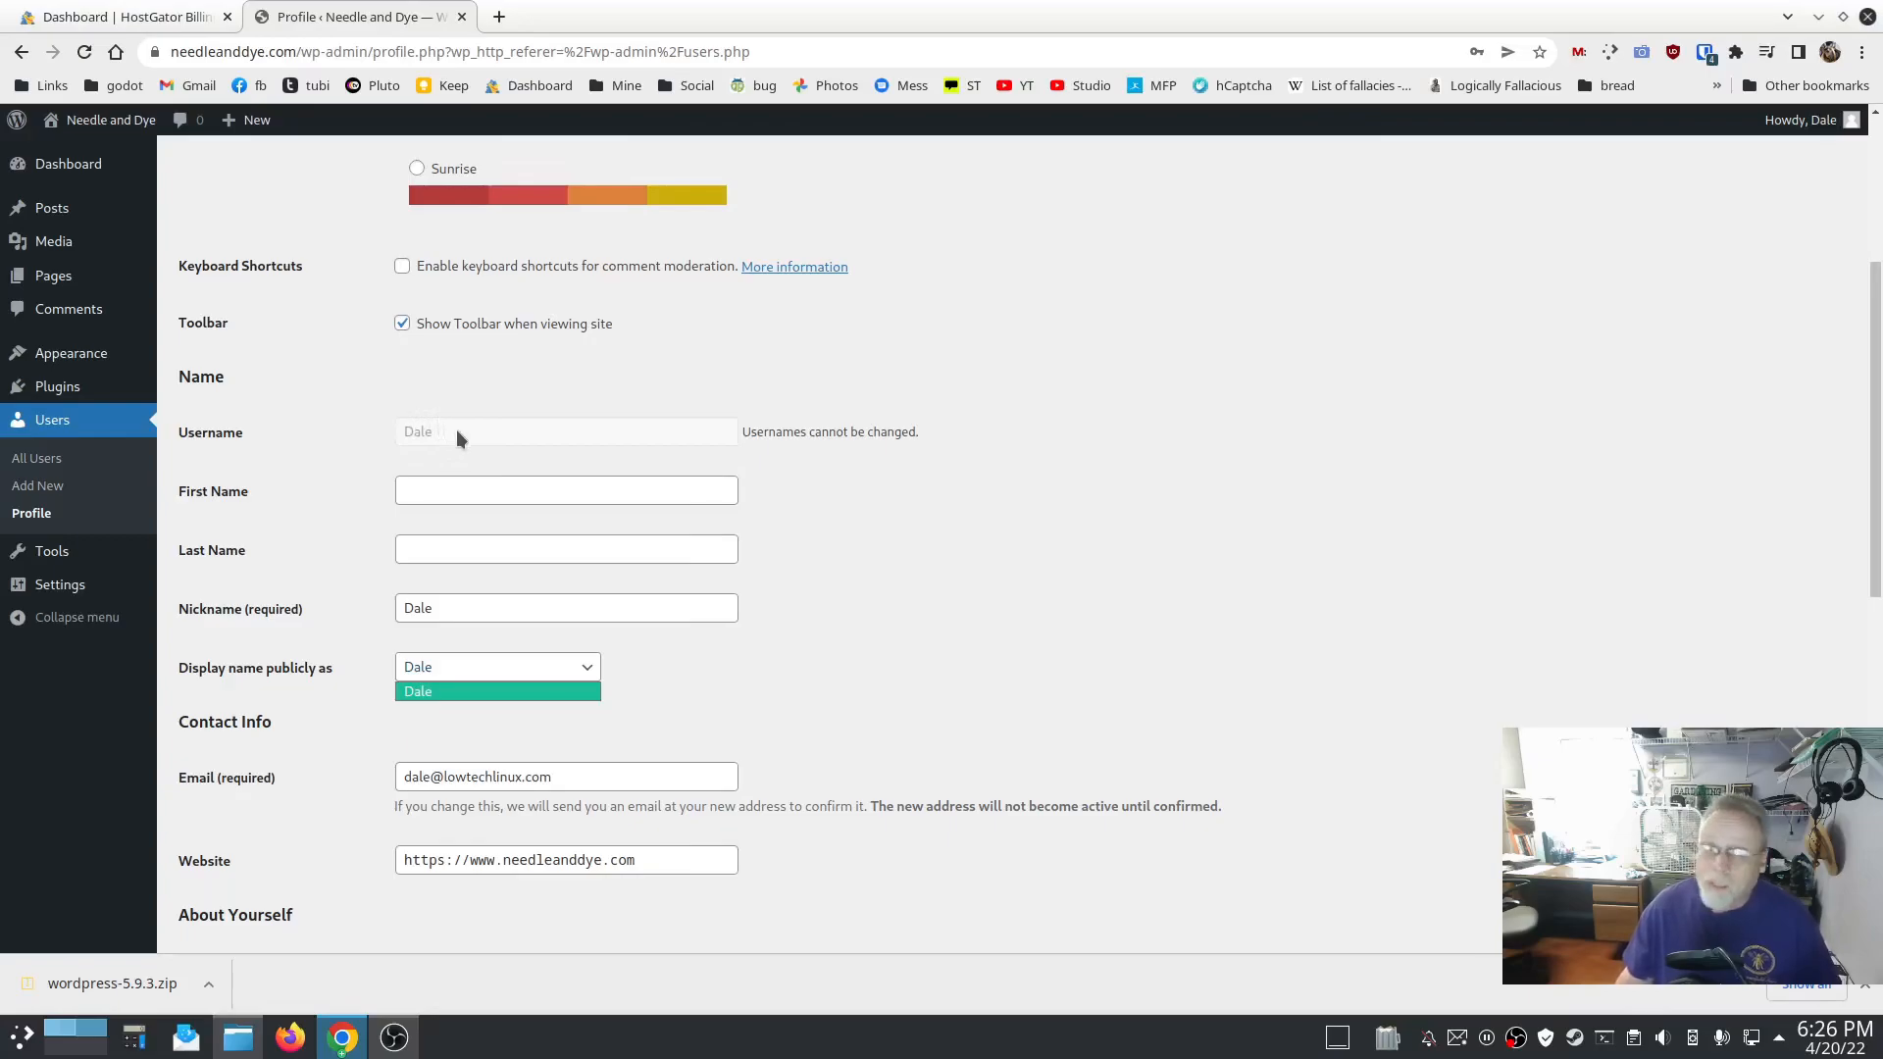
{"action": "left_click", "coordinate": [974, 500]}
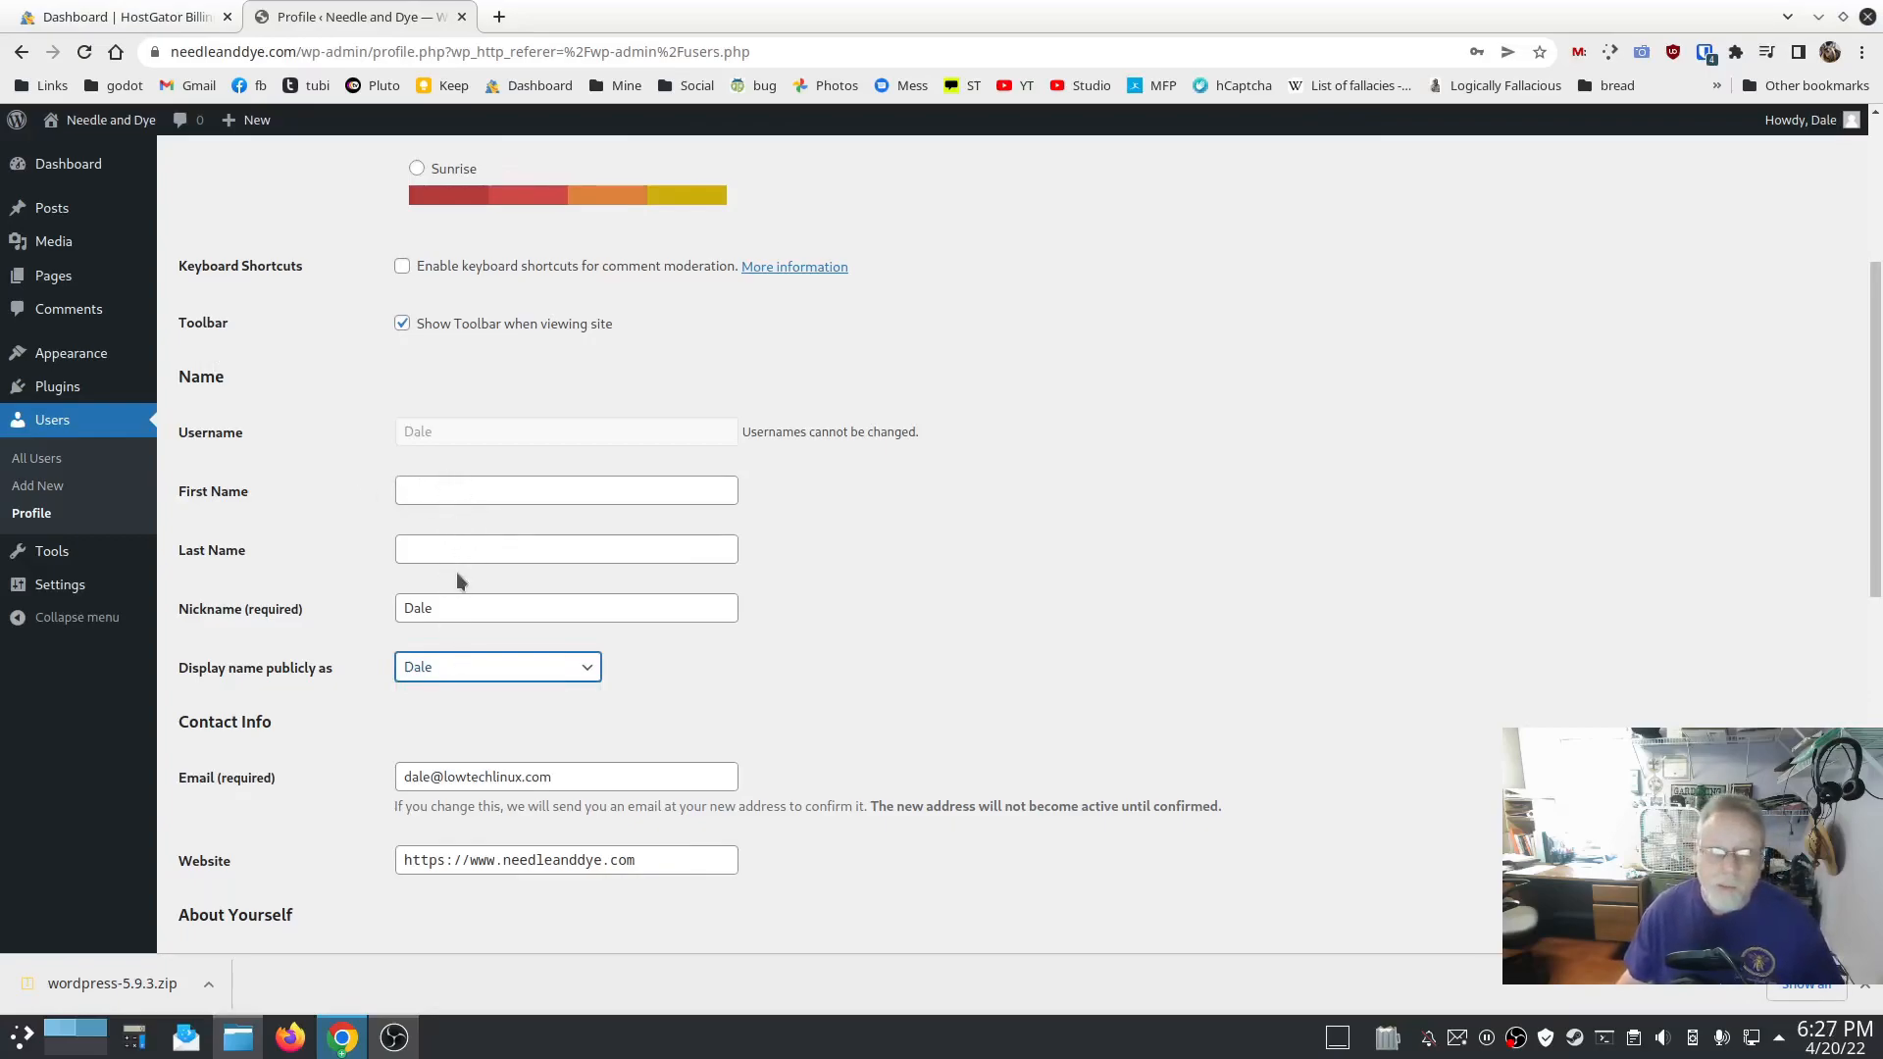
Step: Change the nickname to 'Buzzard' and make it the public display name
{"action": "left_click_drag", "start_coordinate": [458, 606], "coordinate": [382, 608]}
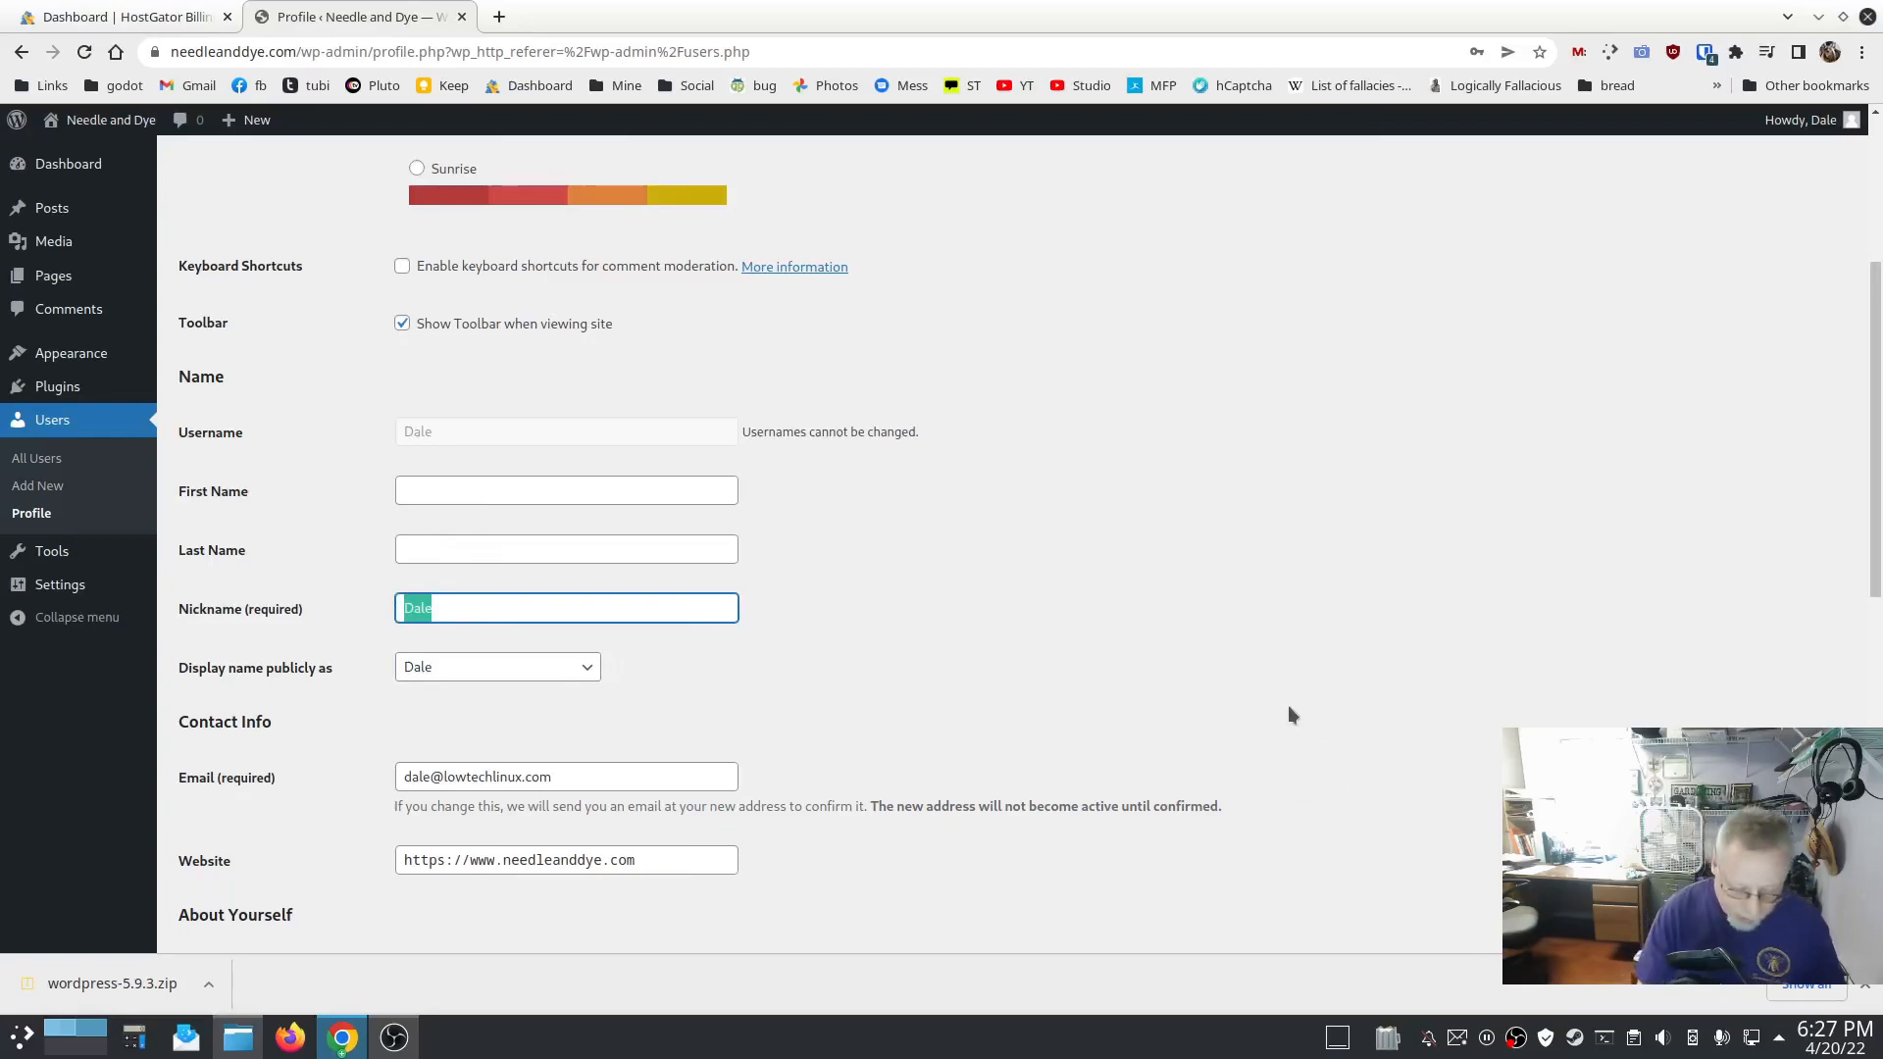
{"action": "type", "text": "Buzzard"}
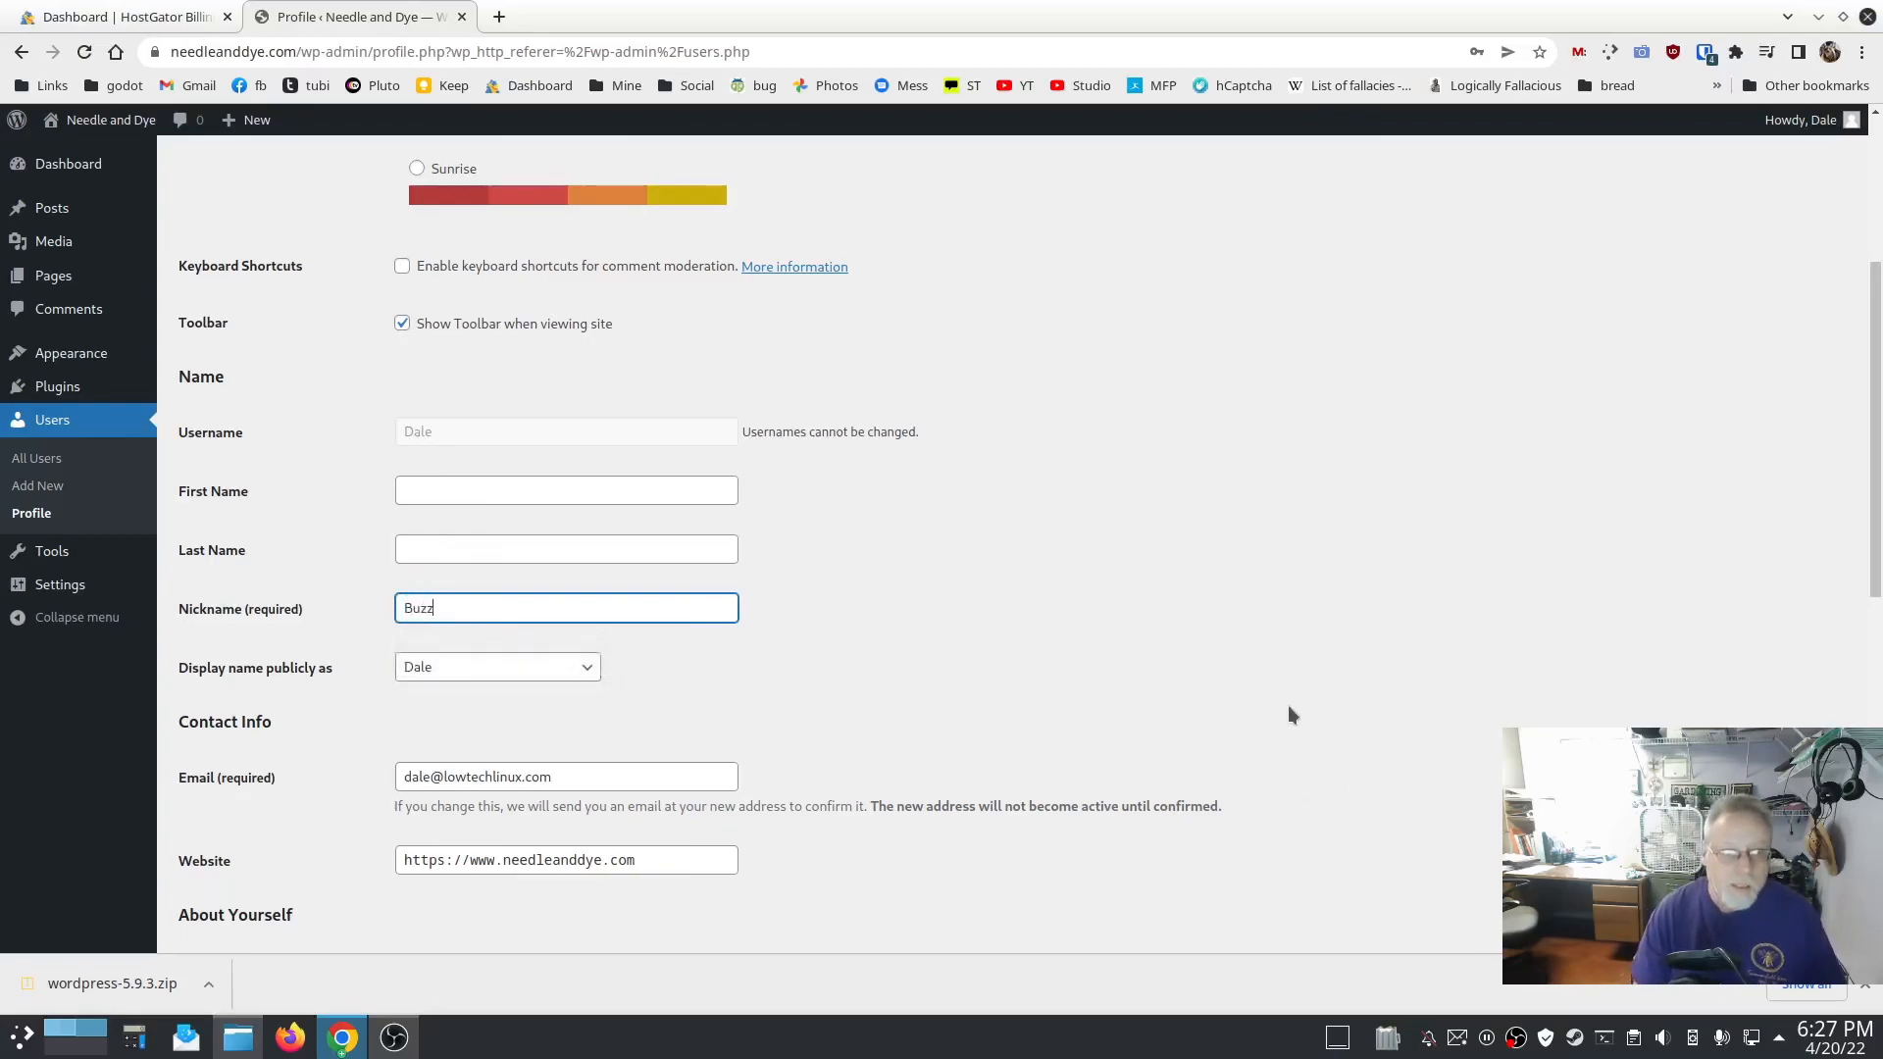
{"action": "left_click", "coordinate": [914, 664]}
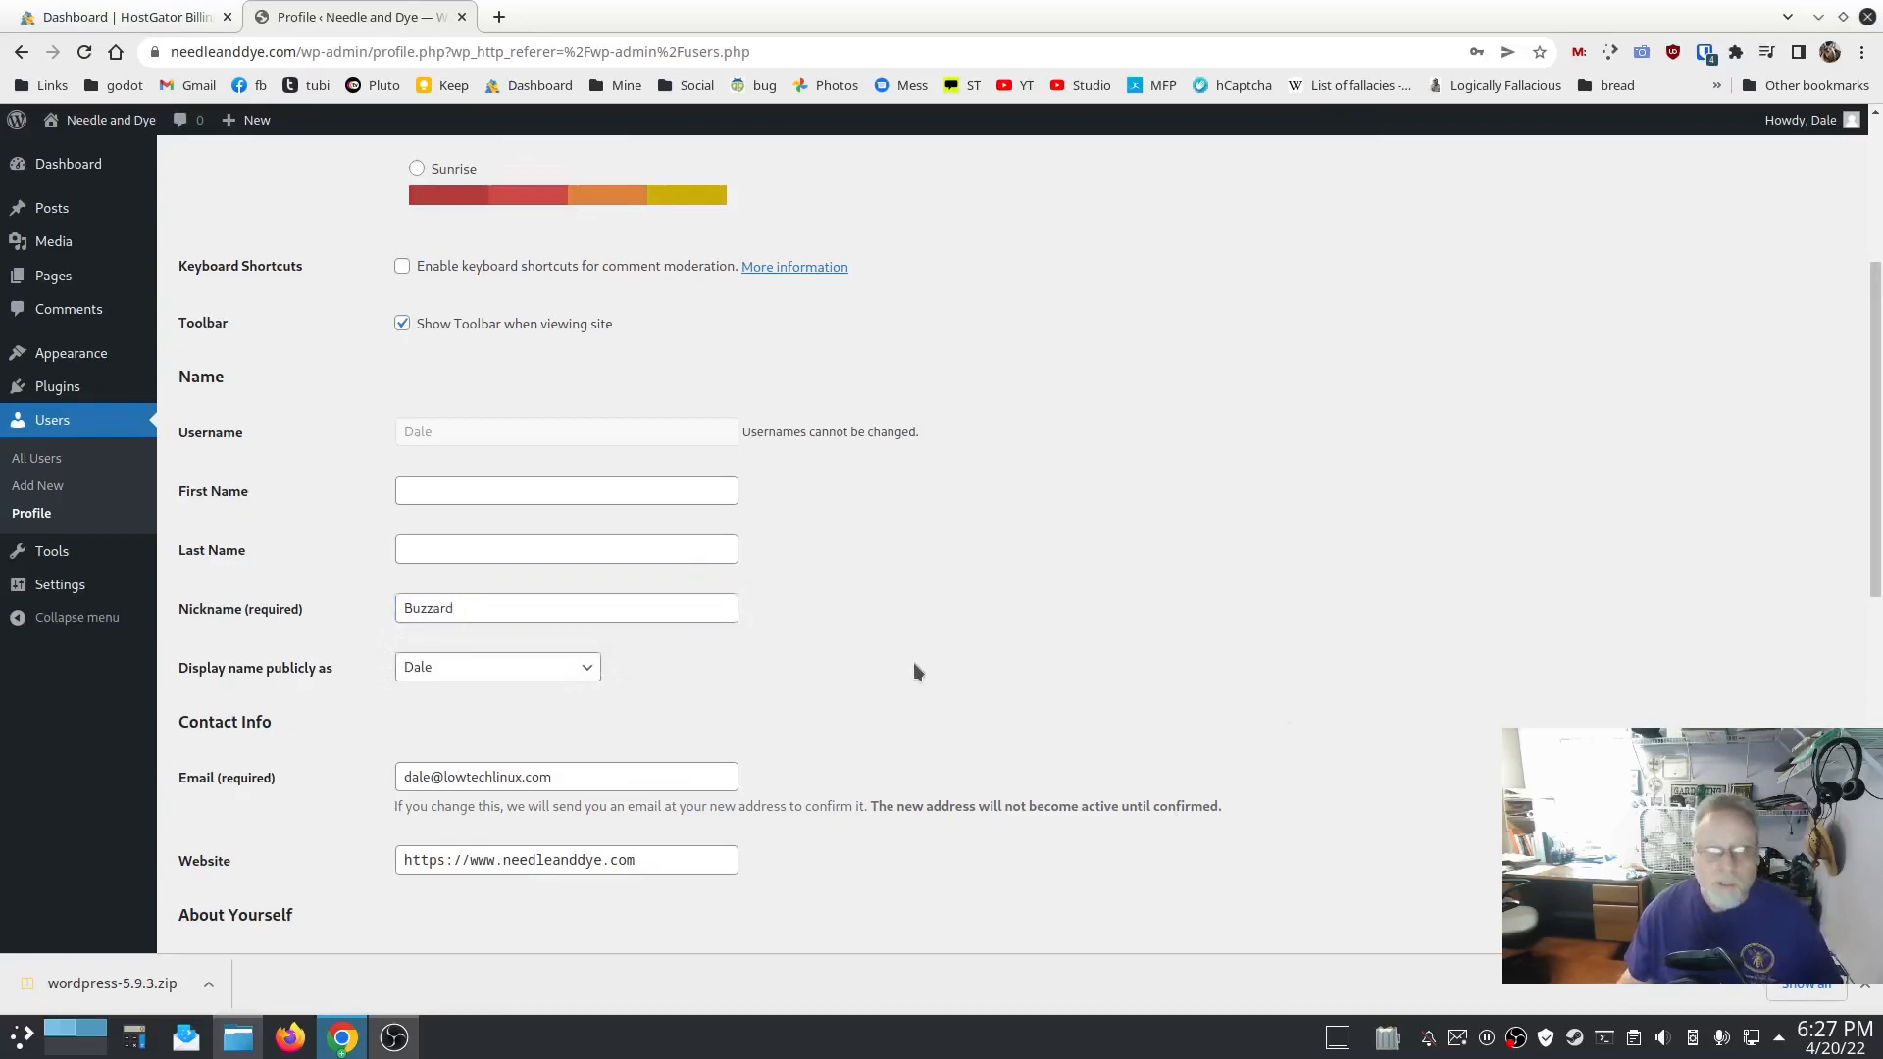
{"action": "left_click", "coordinate": [584, 667]}
{"action": "left_click", "coordinate": [490, 708]}
{"action": "left_click", "coordinate": [488, 701]}
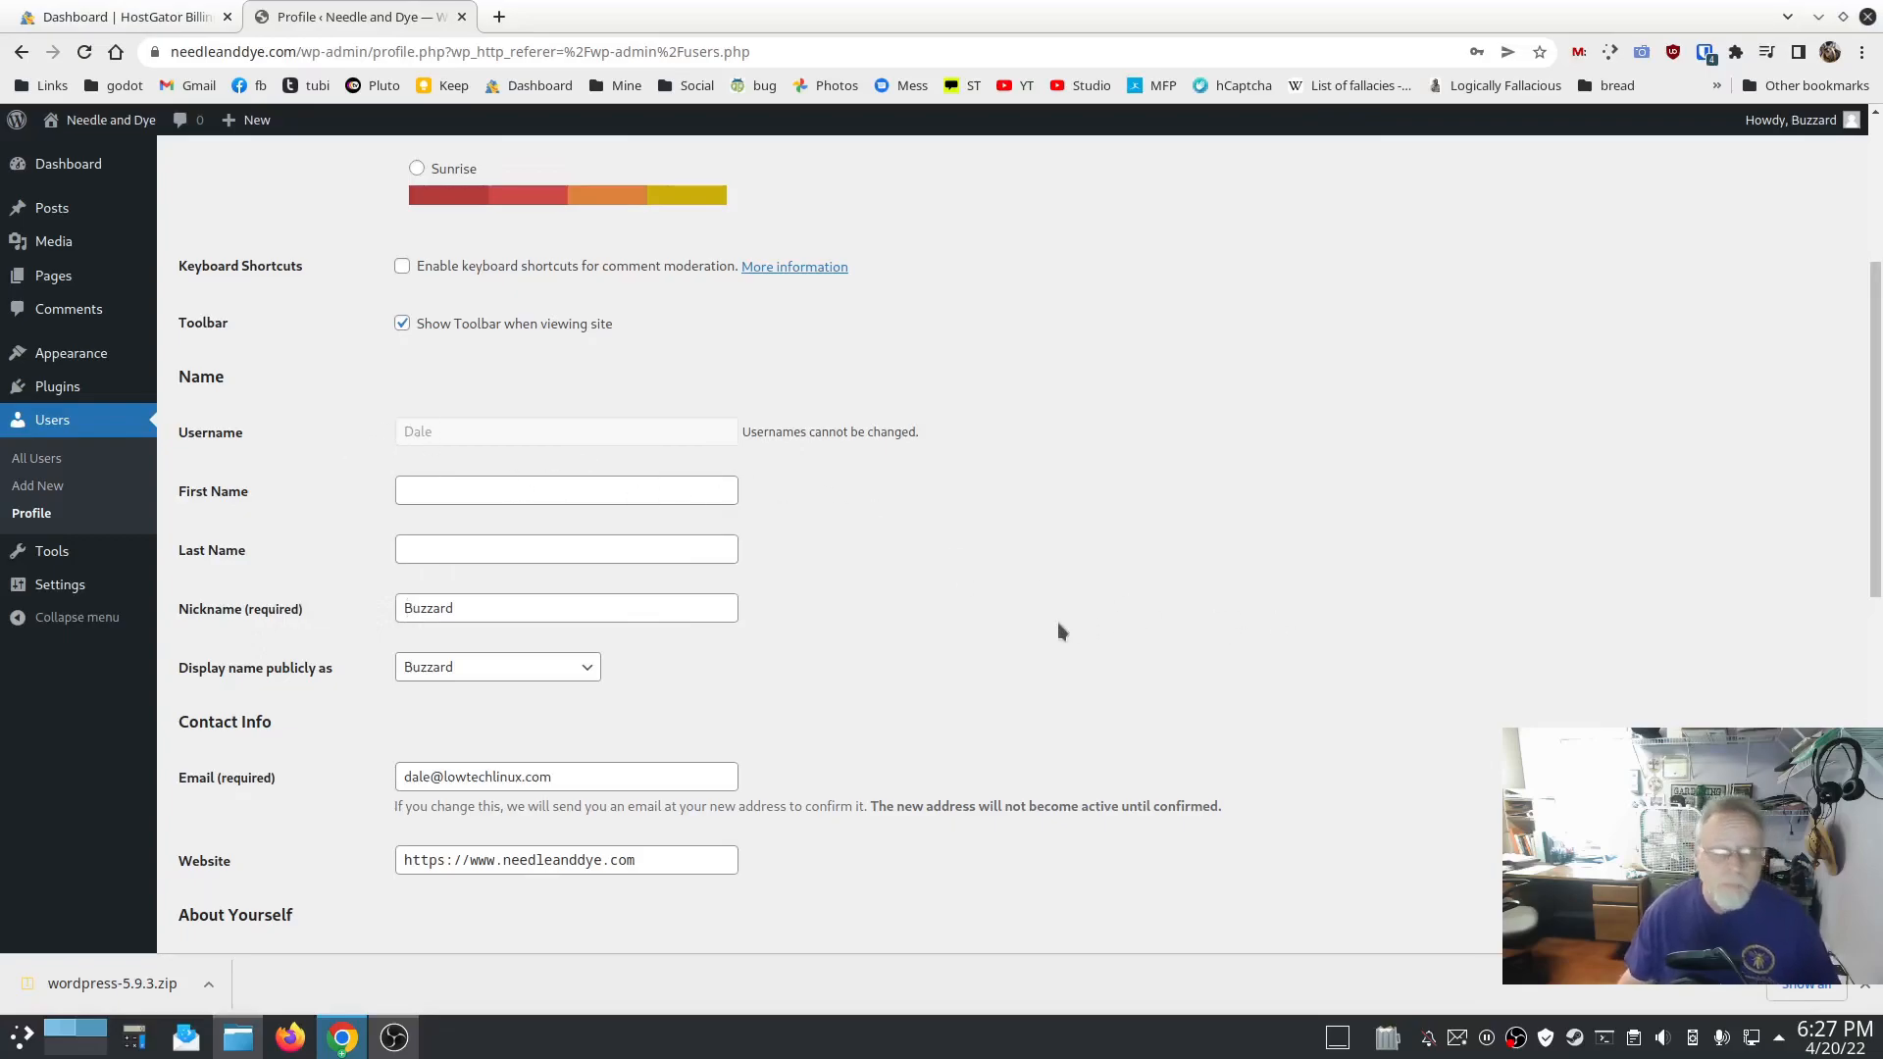
Step: Save the profile with Update Profile
{"action": "scroll", "coordinate": [1074, 610], "scroll_direction": "down", "scroll_amount": 2}
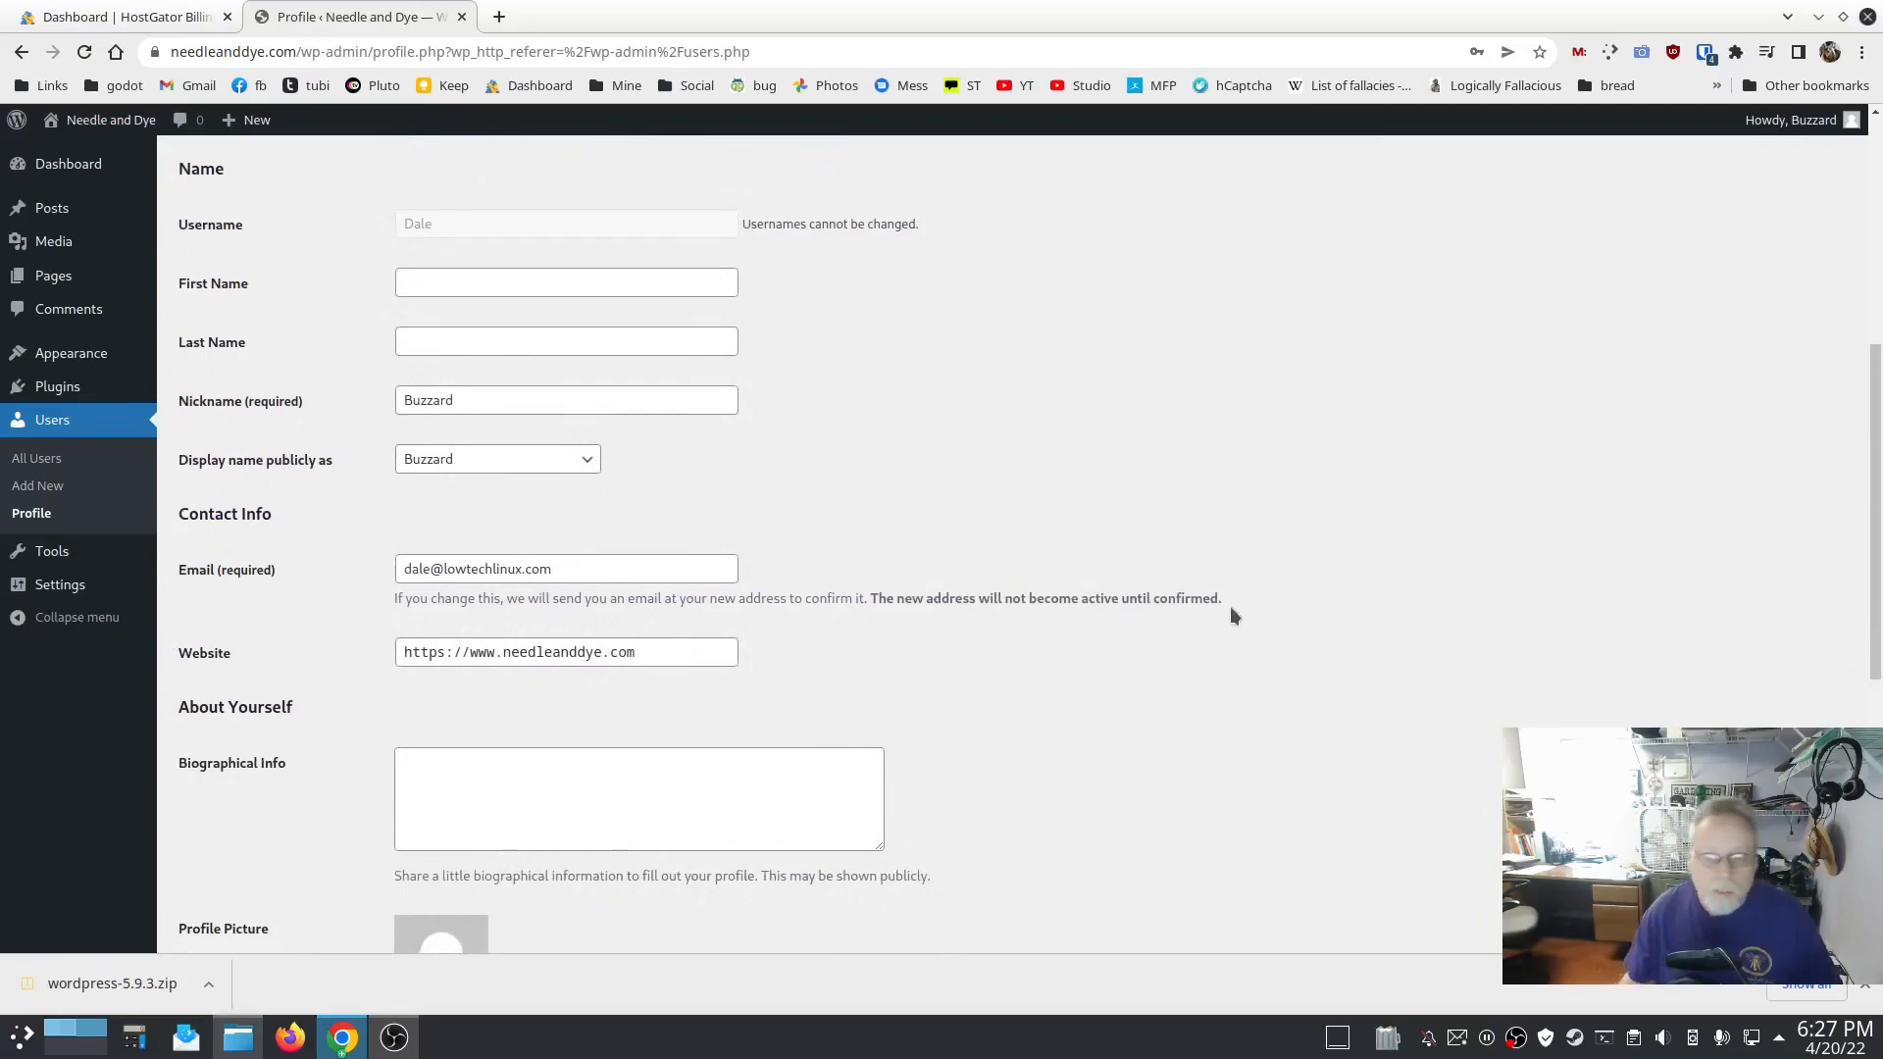
{"action": "scroll", "coordinate": [1076, 638], "scroll_direction": "down", "scroll_amount": 7}
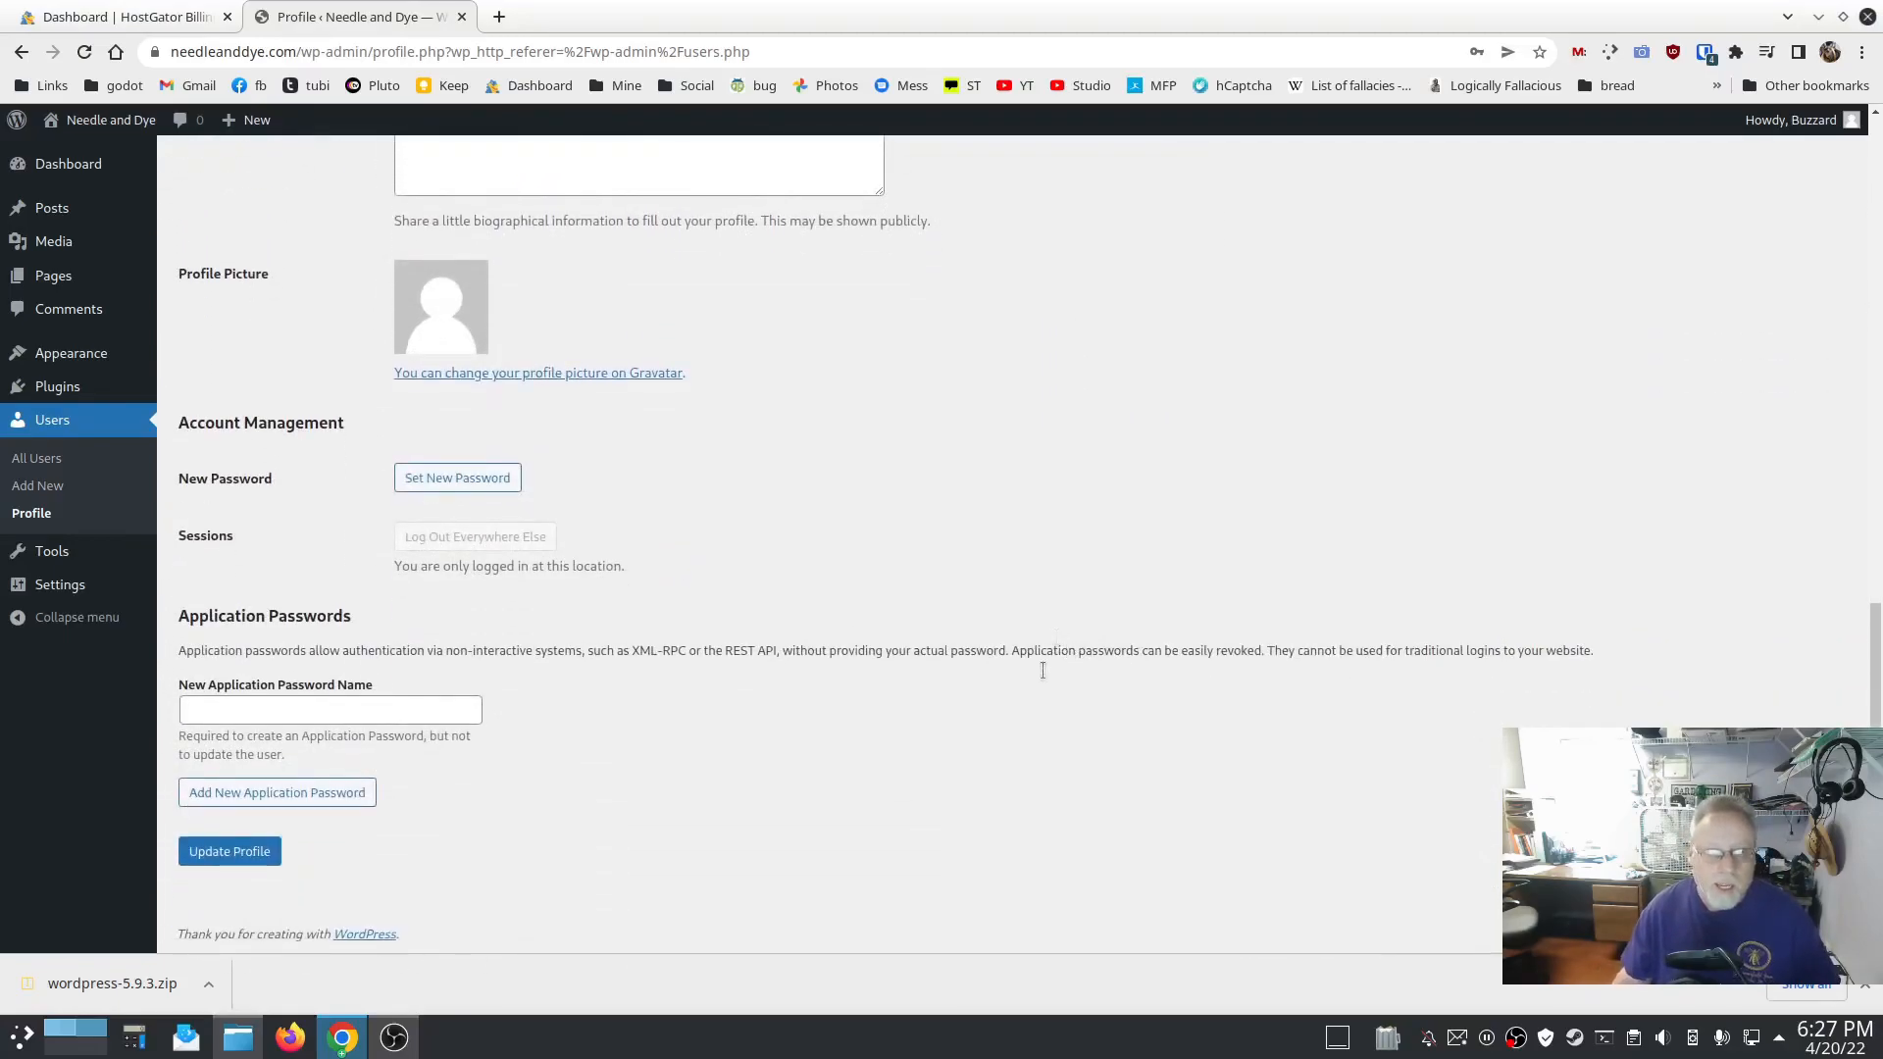
{"action": "left_click", "coordinate": [227, 860]}
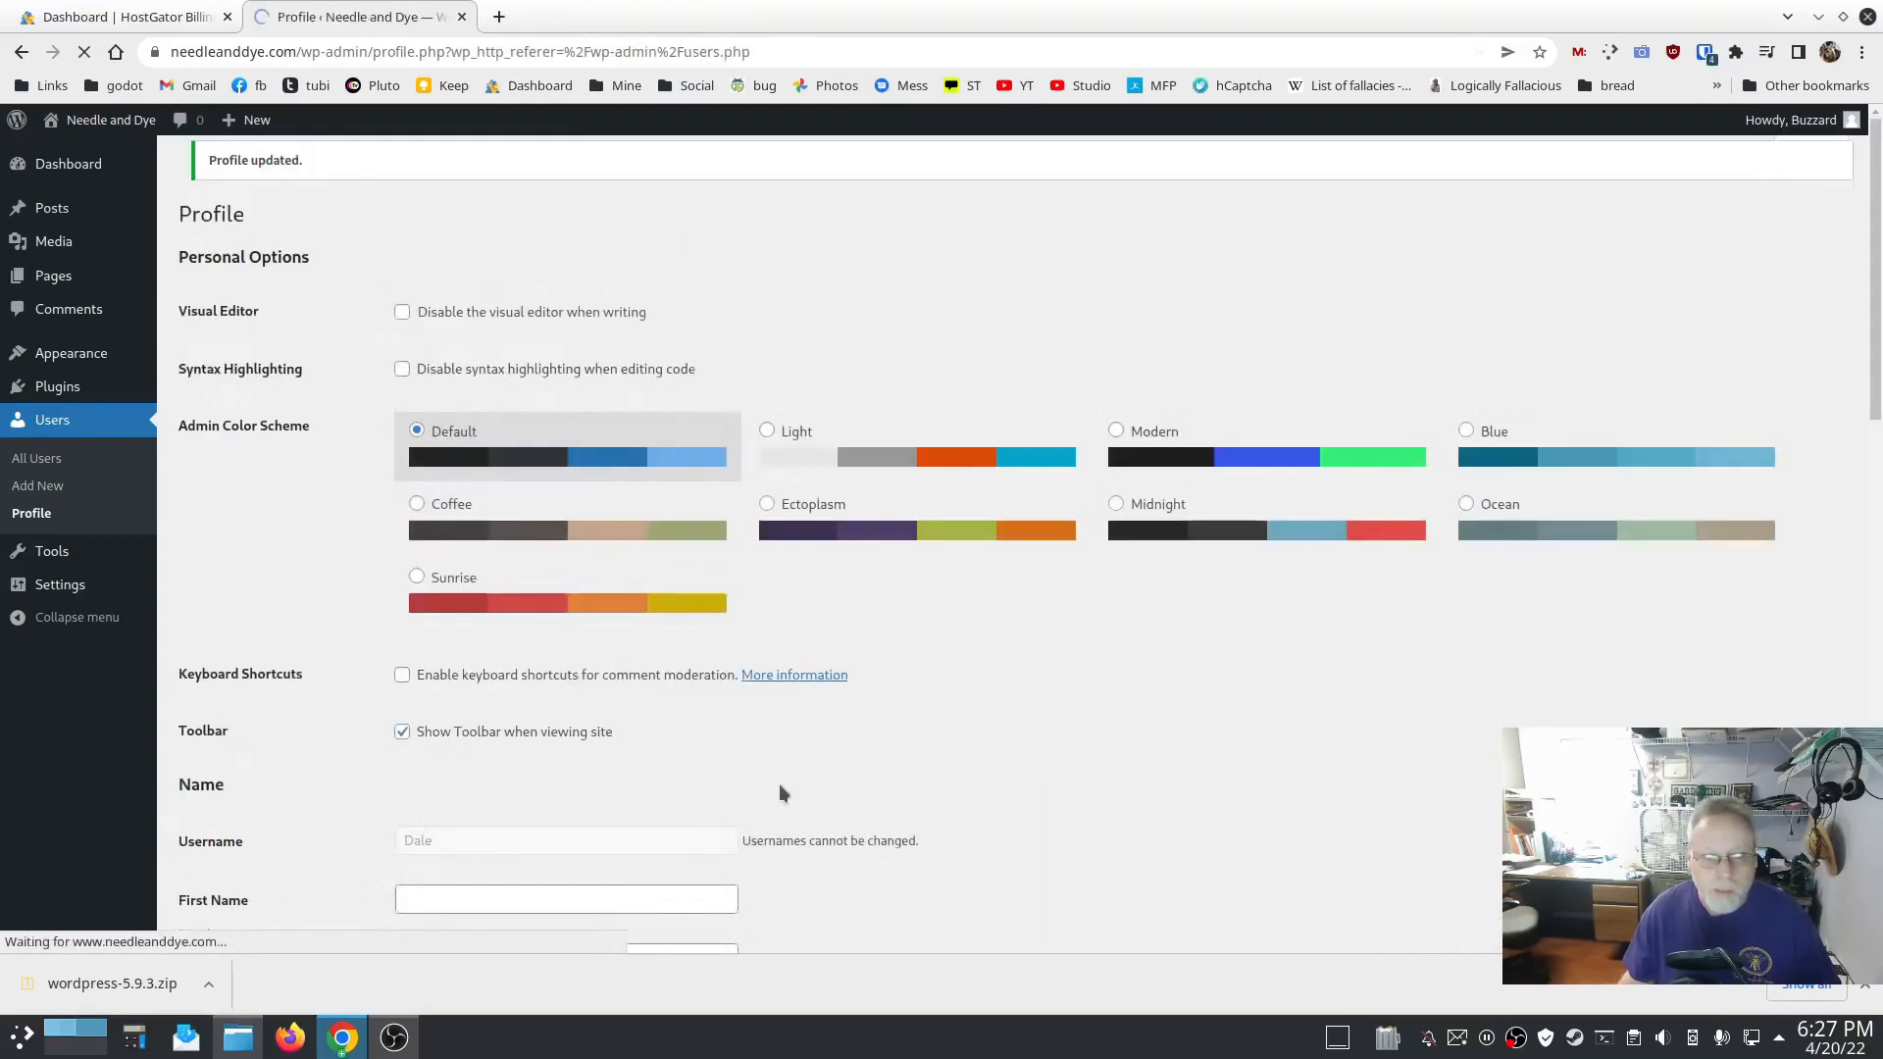
{"action": "scroll", "coordinate": [1128, 692], "scroll_direction": "down", "scroll_amount": 1}
{"action": "scroll", "coordinate": [1142, 687], "scroll_direction": "down", "scroll_amount": 5}
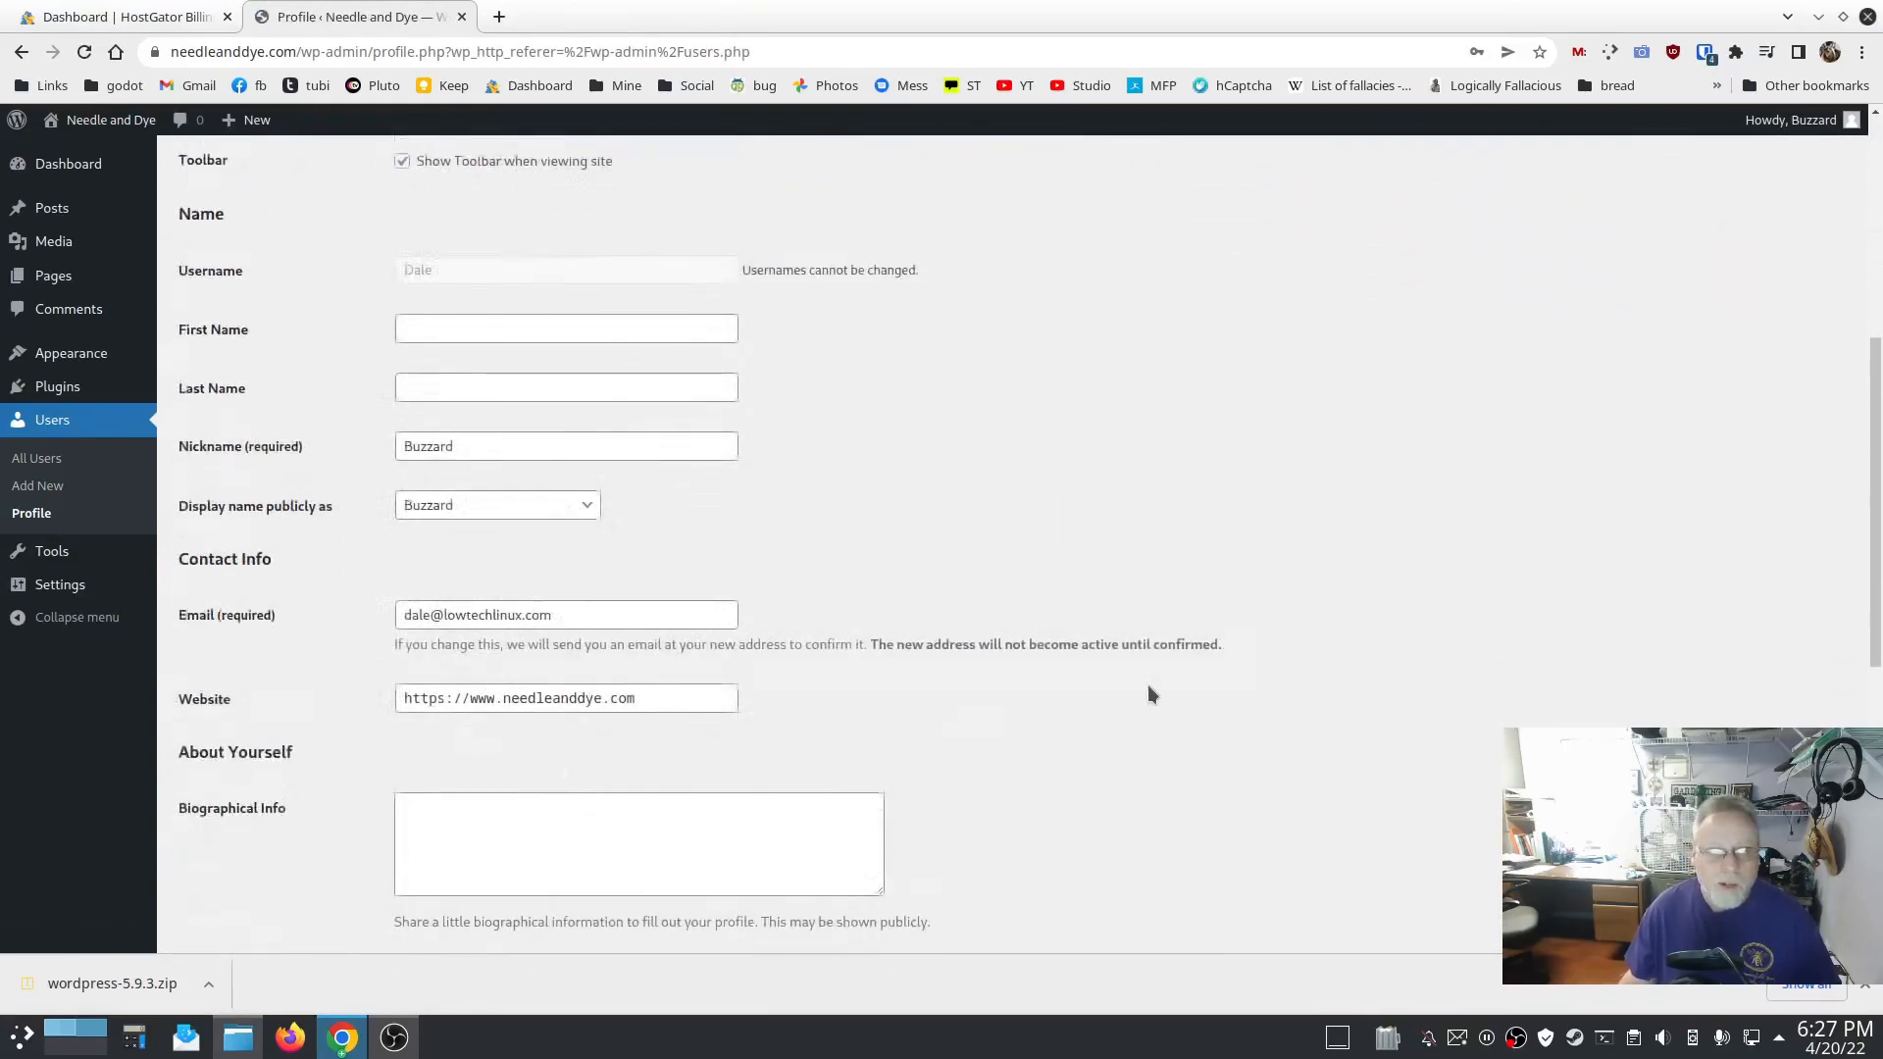
{"action": "scroll", "coordinate": [1150, 686], "scroll_direction": "up", "scroll_amount": 2}
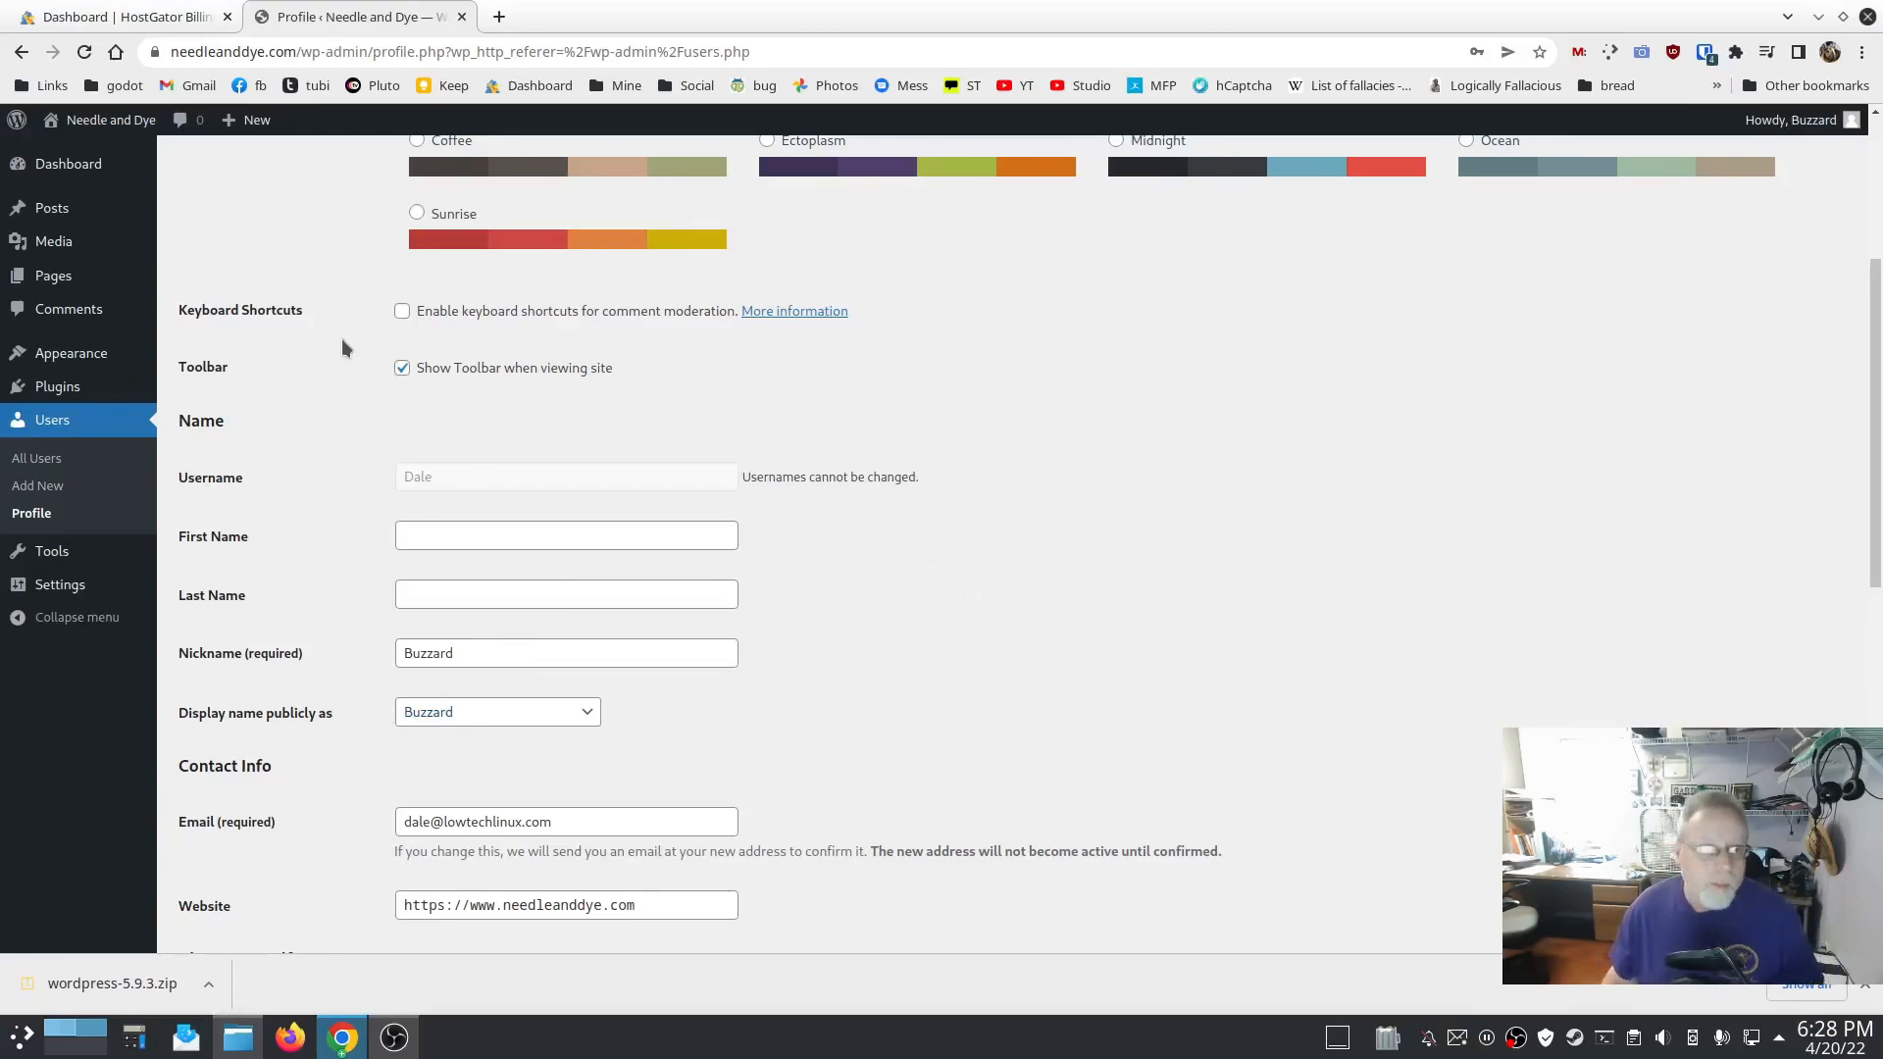
Step: Search the Plugins > Add New directory for 'ithemes'
{"action": "left_click", "coordinate": [201, 417]}
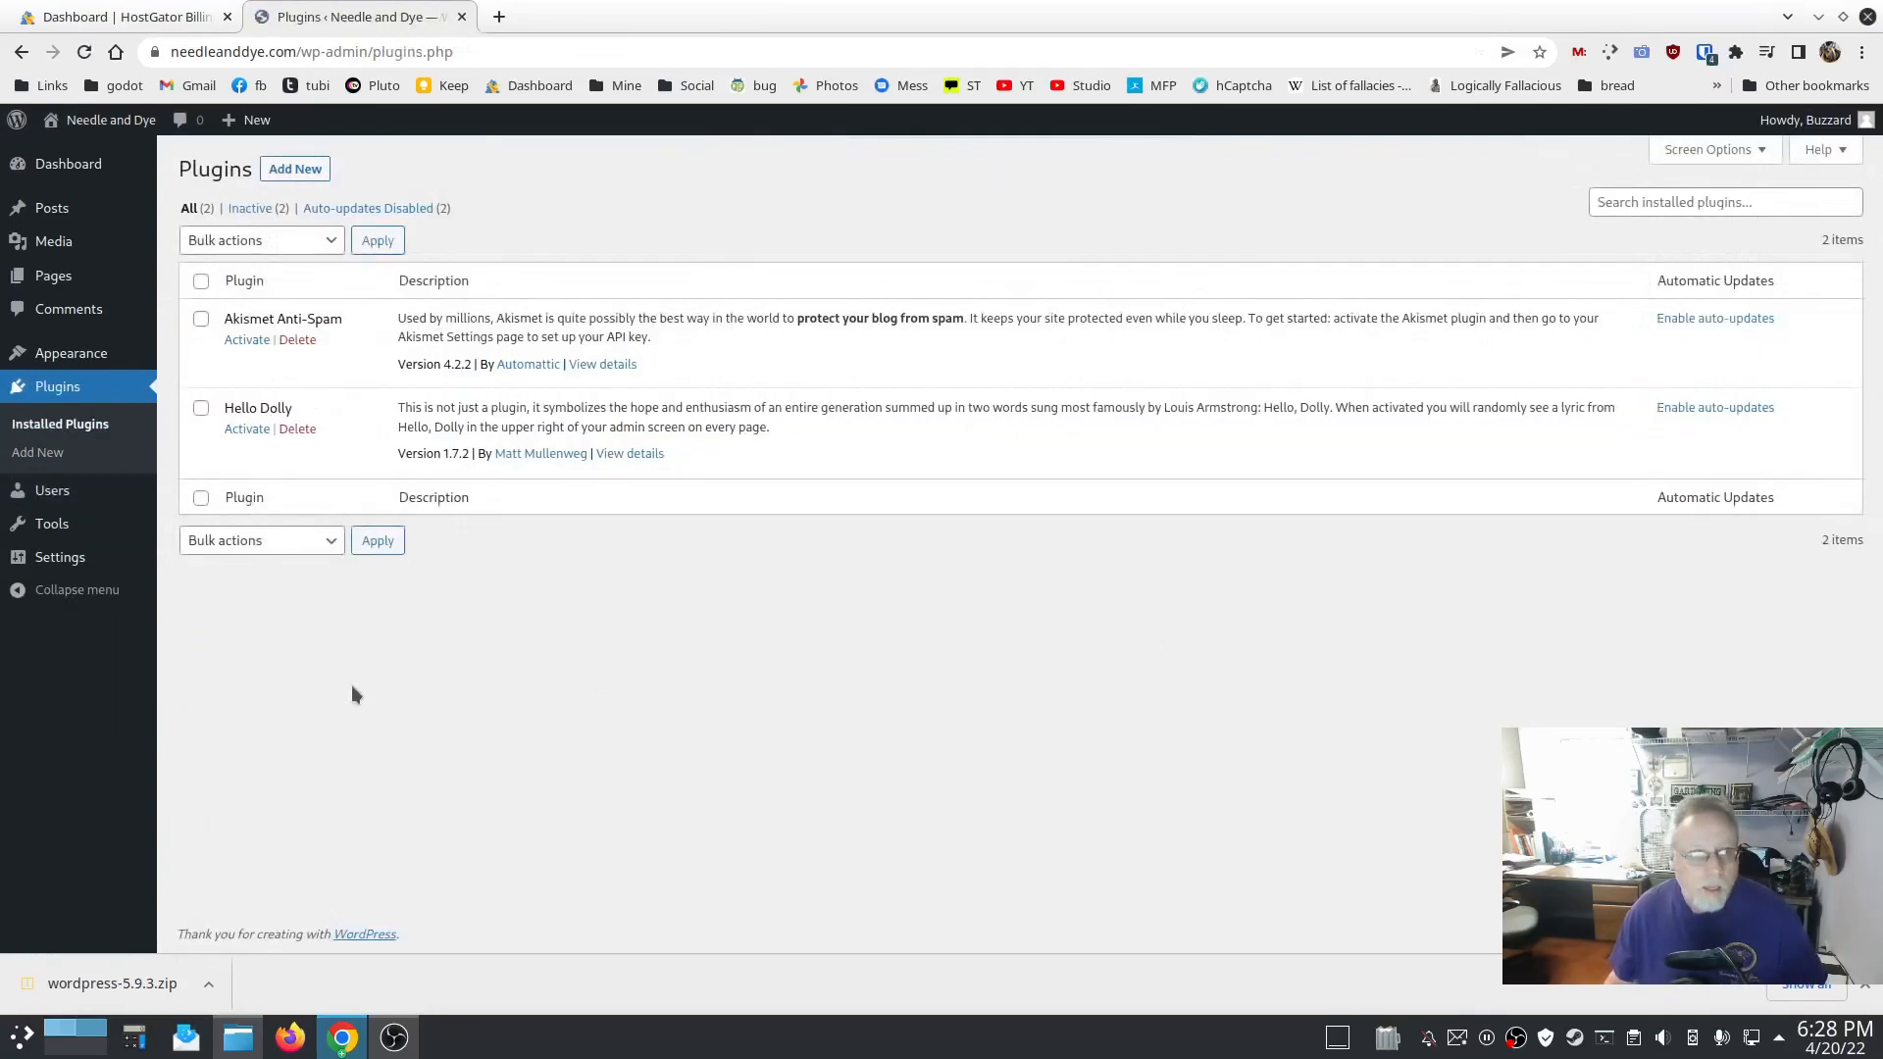
{"action": "left_click", "coordinate": [295, 171]}
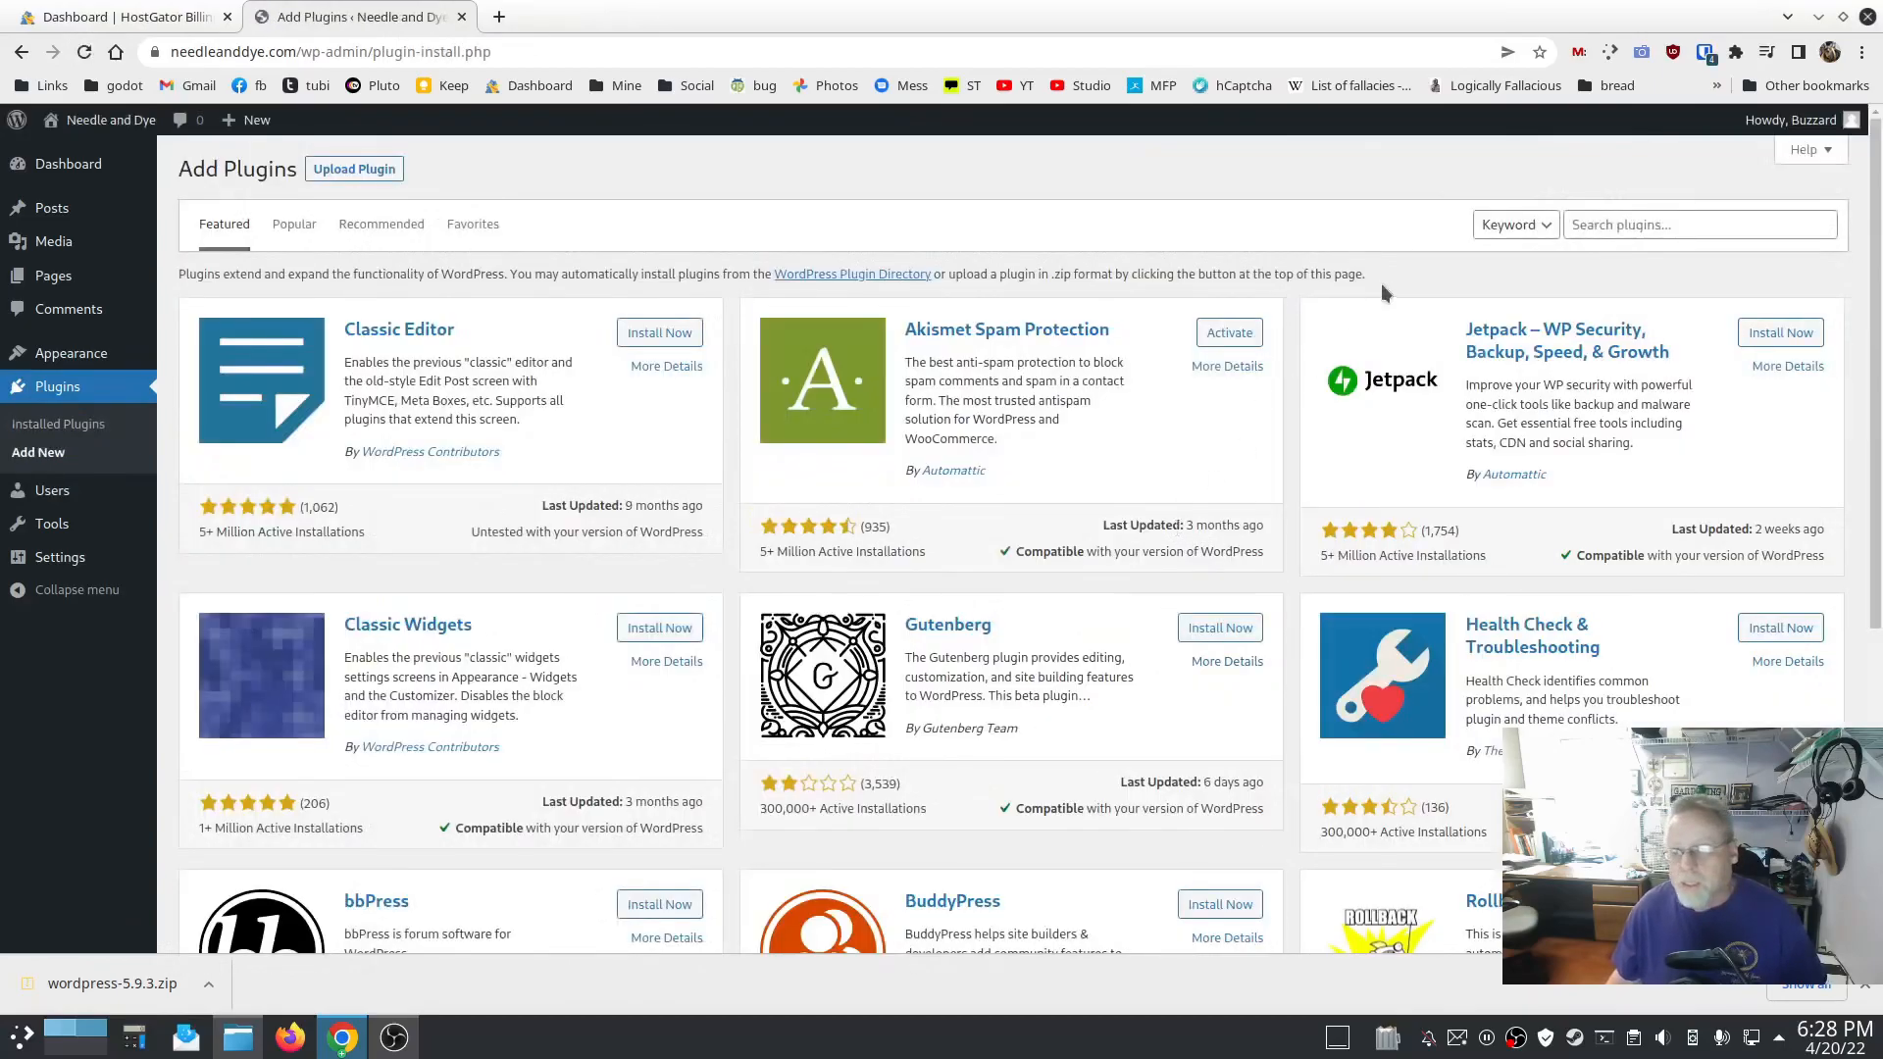
{"action": "left_click", "coordinate": [1657, 224]}
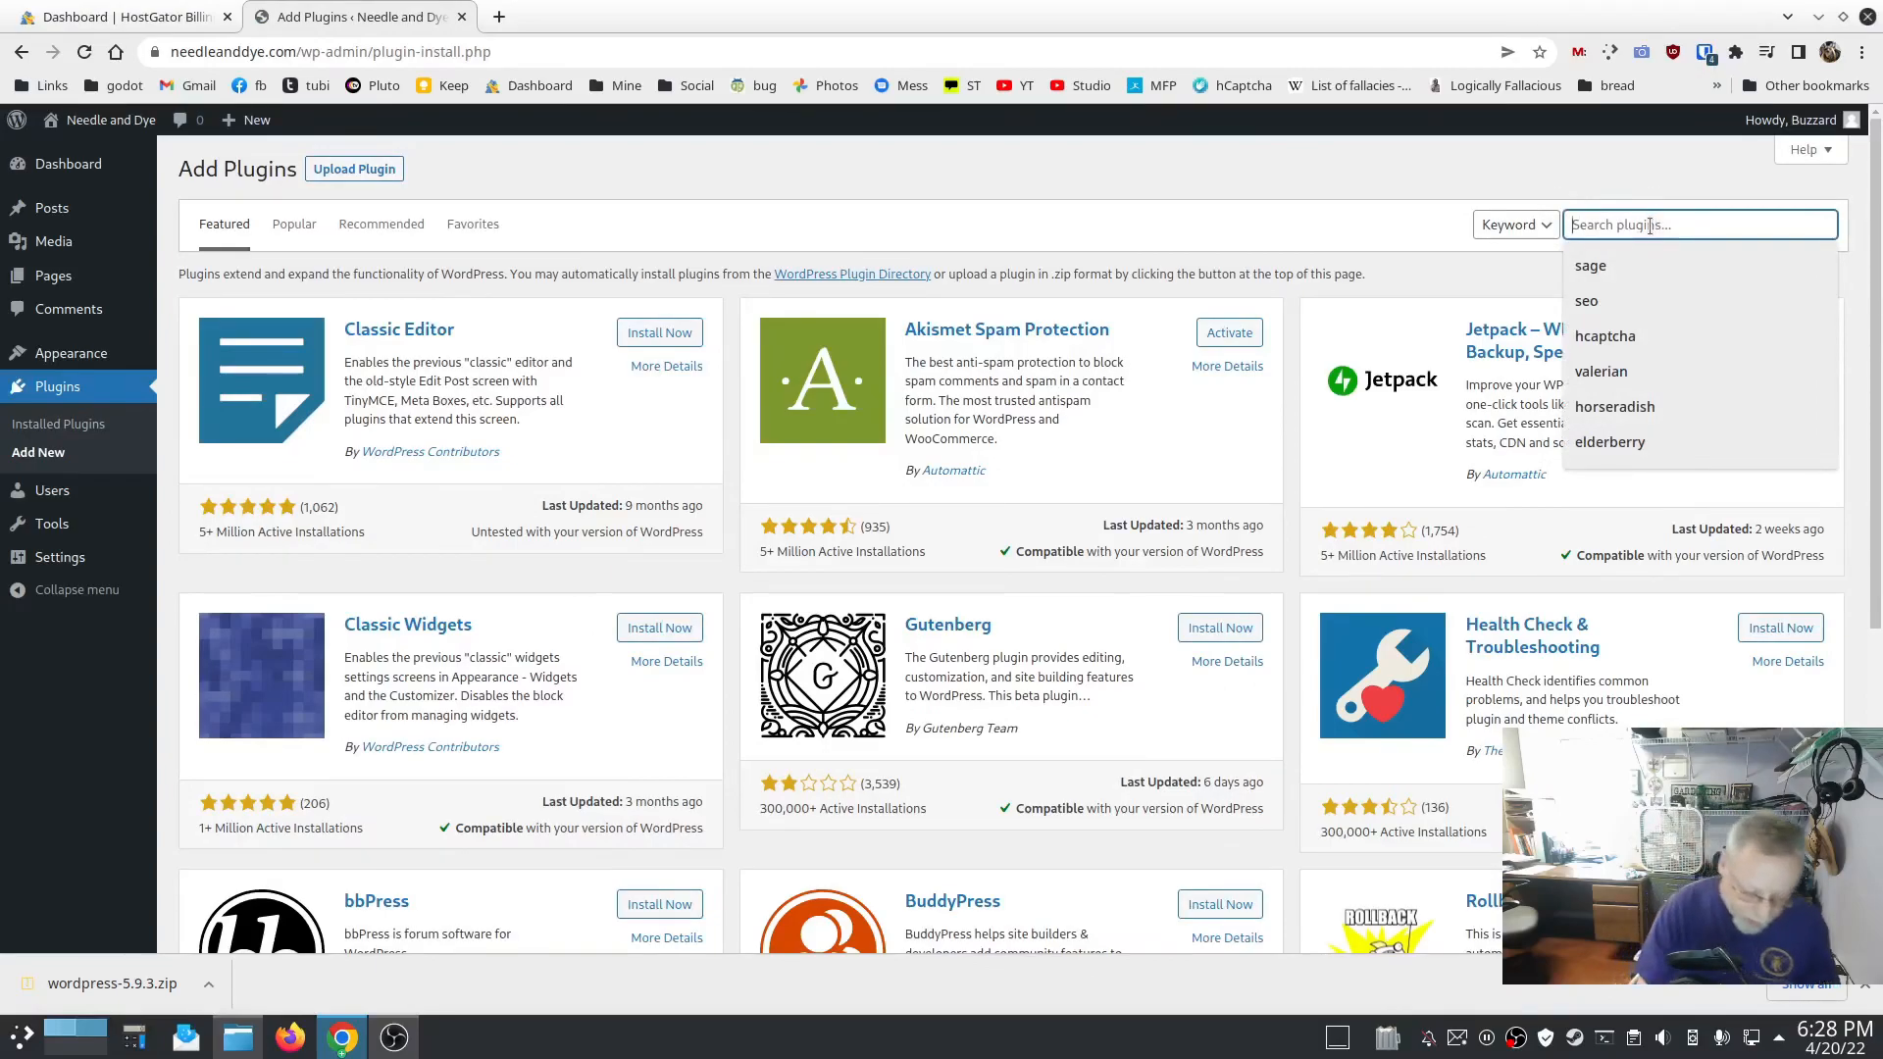
{"action": "type", "text": "ithemese"}
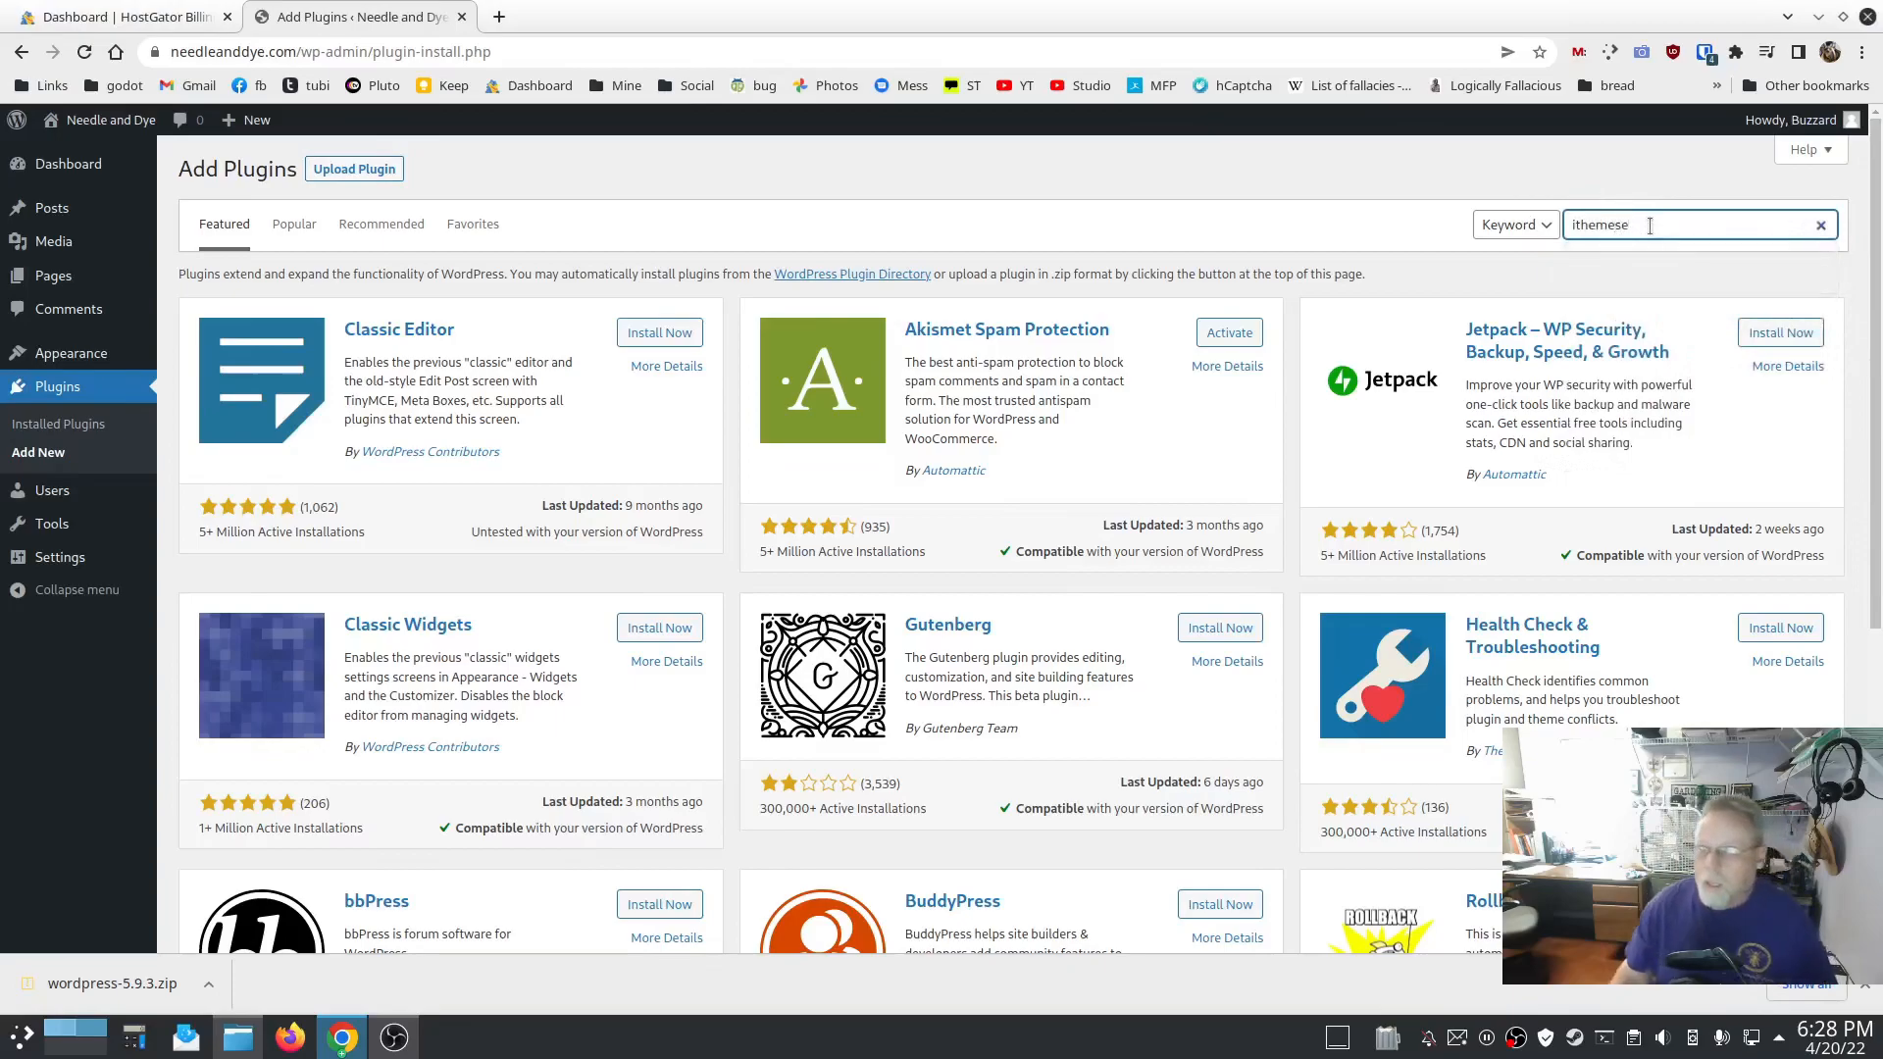
{"action": "key", "text": "BackSpace"}
{"action": "key", "text": "Return"}
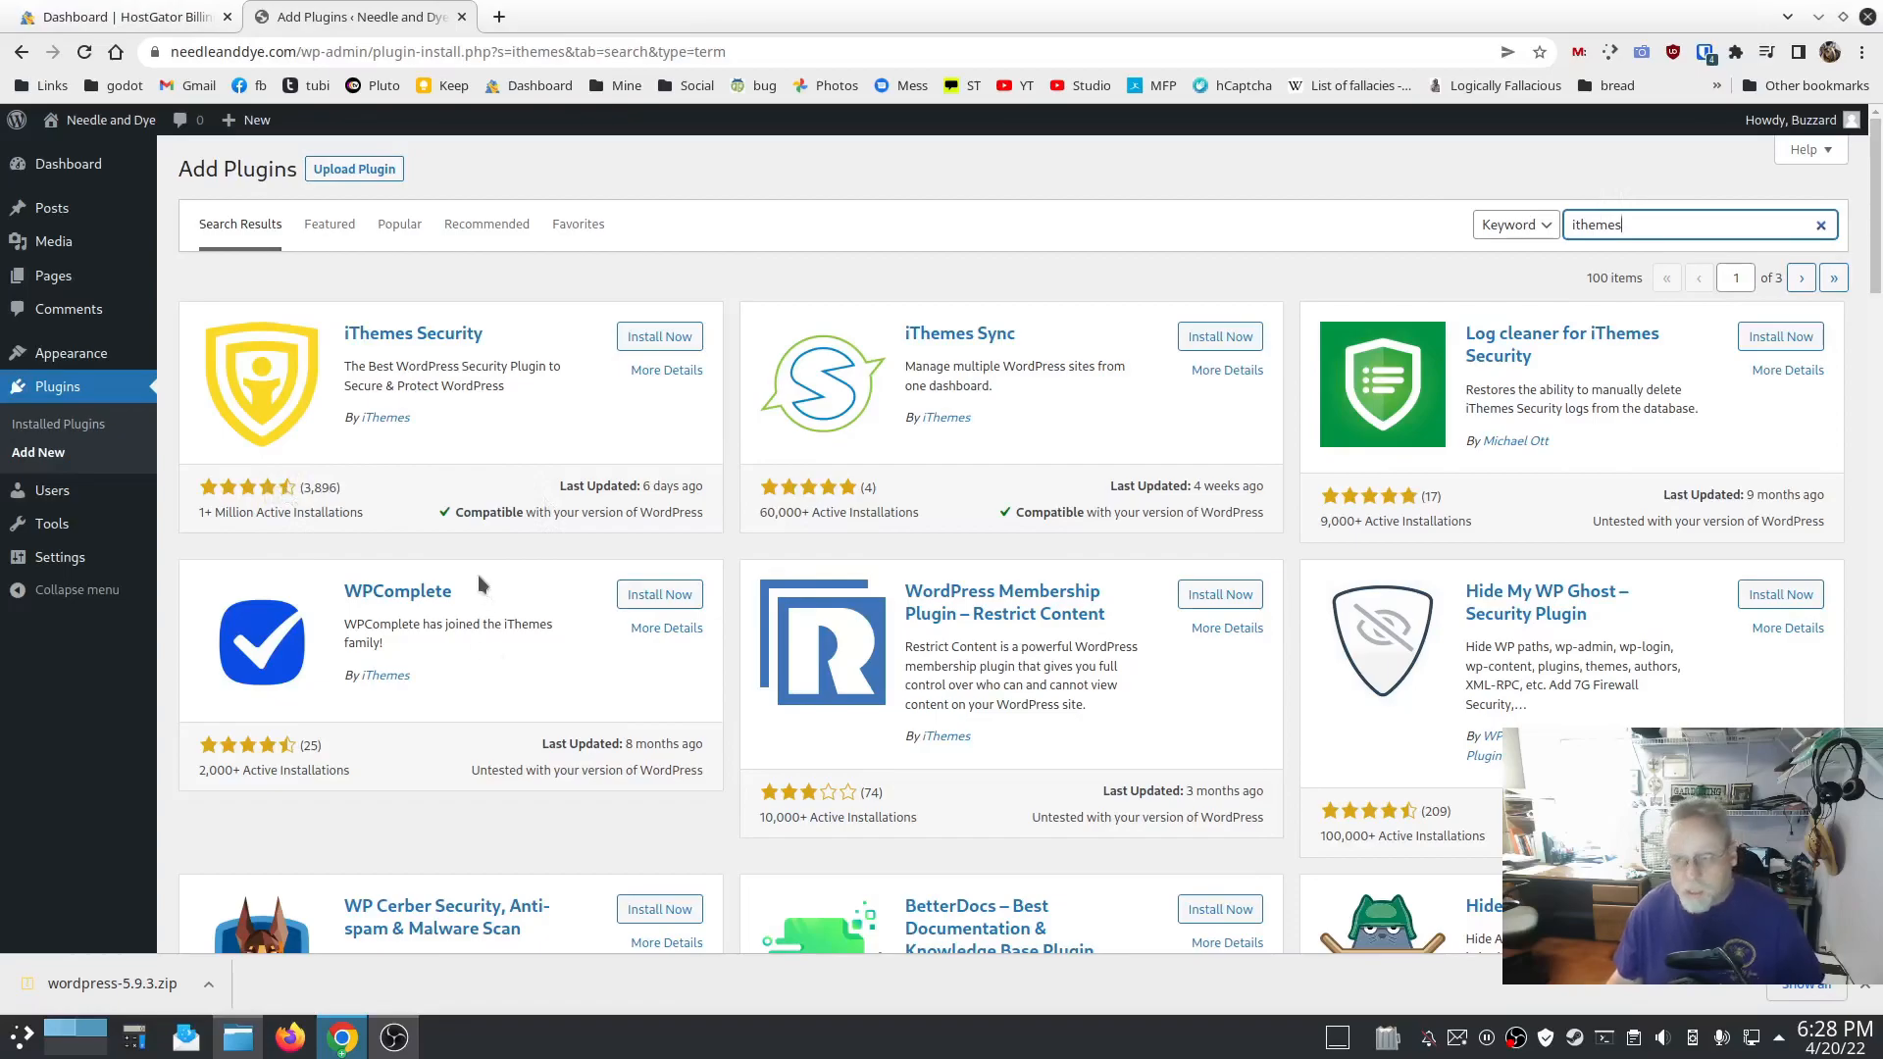
Step: Install and activate iThemes Security, then open its Settings
{"action": "left_click", "coordinate": [667, 342]}
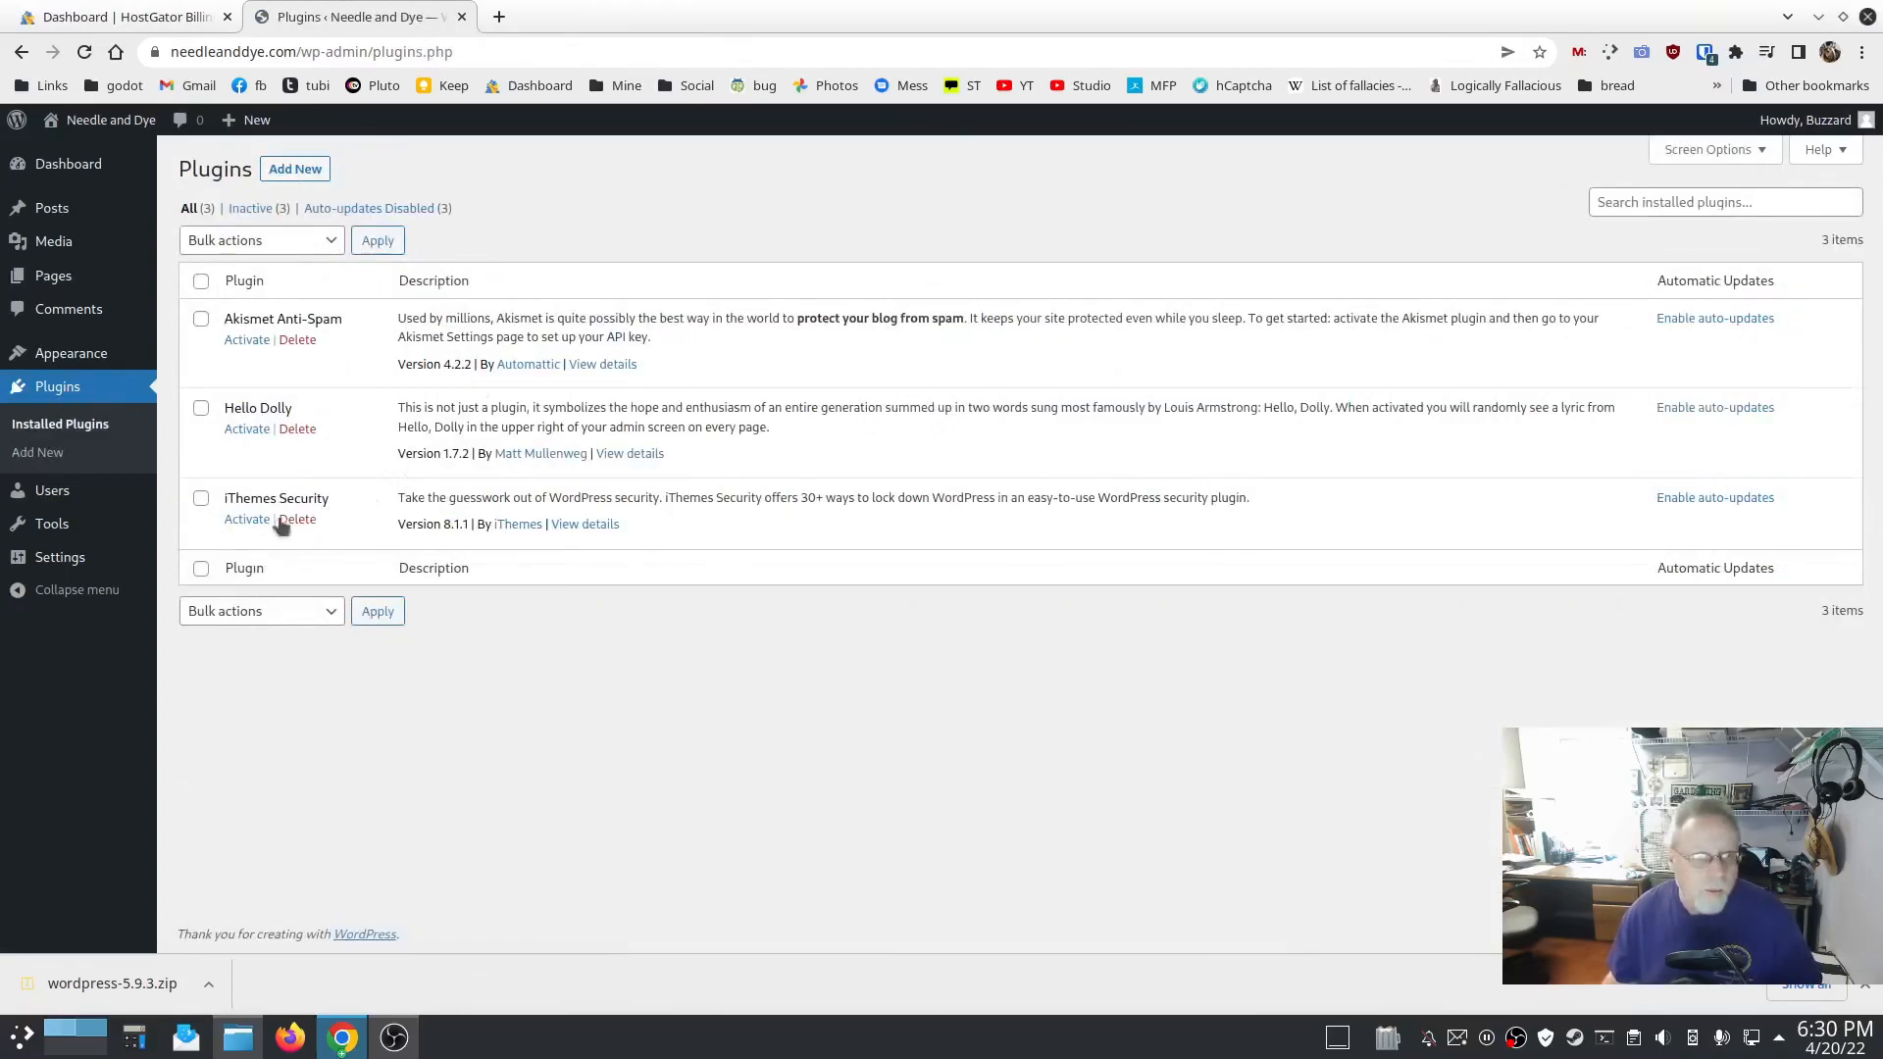
{"action": "left_click", "coordinate": [248, 518]}
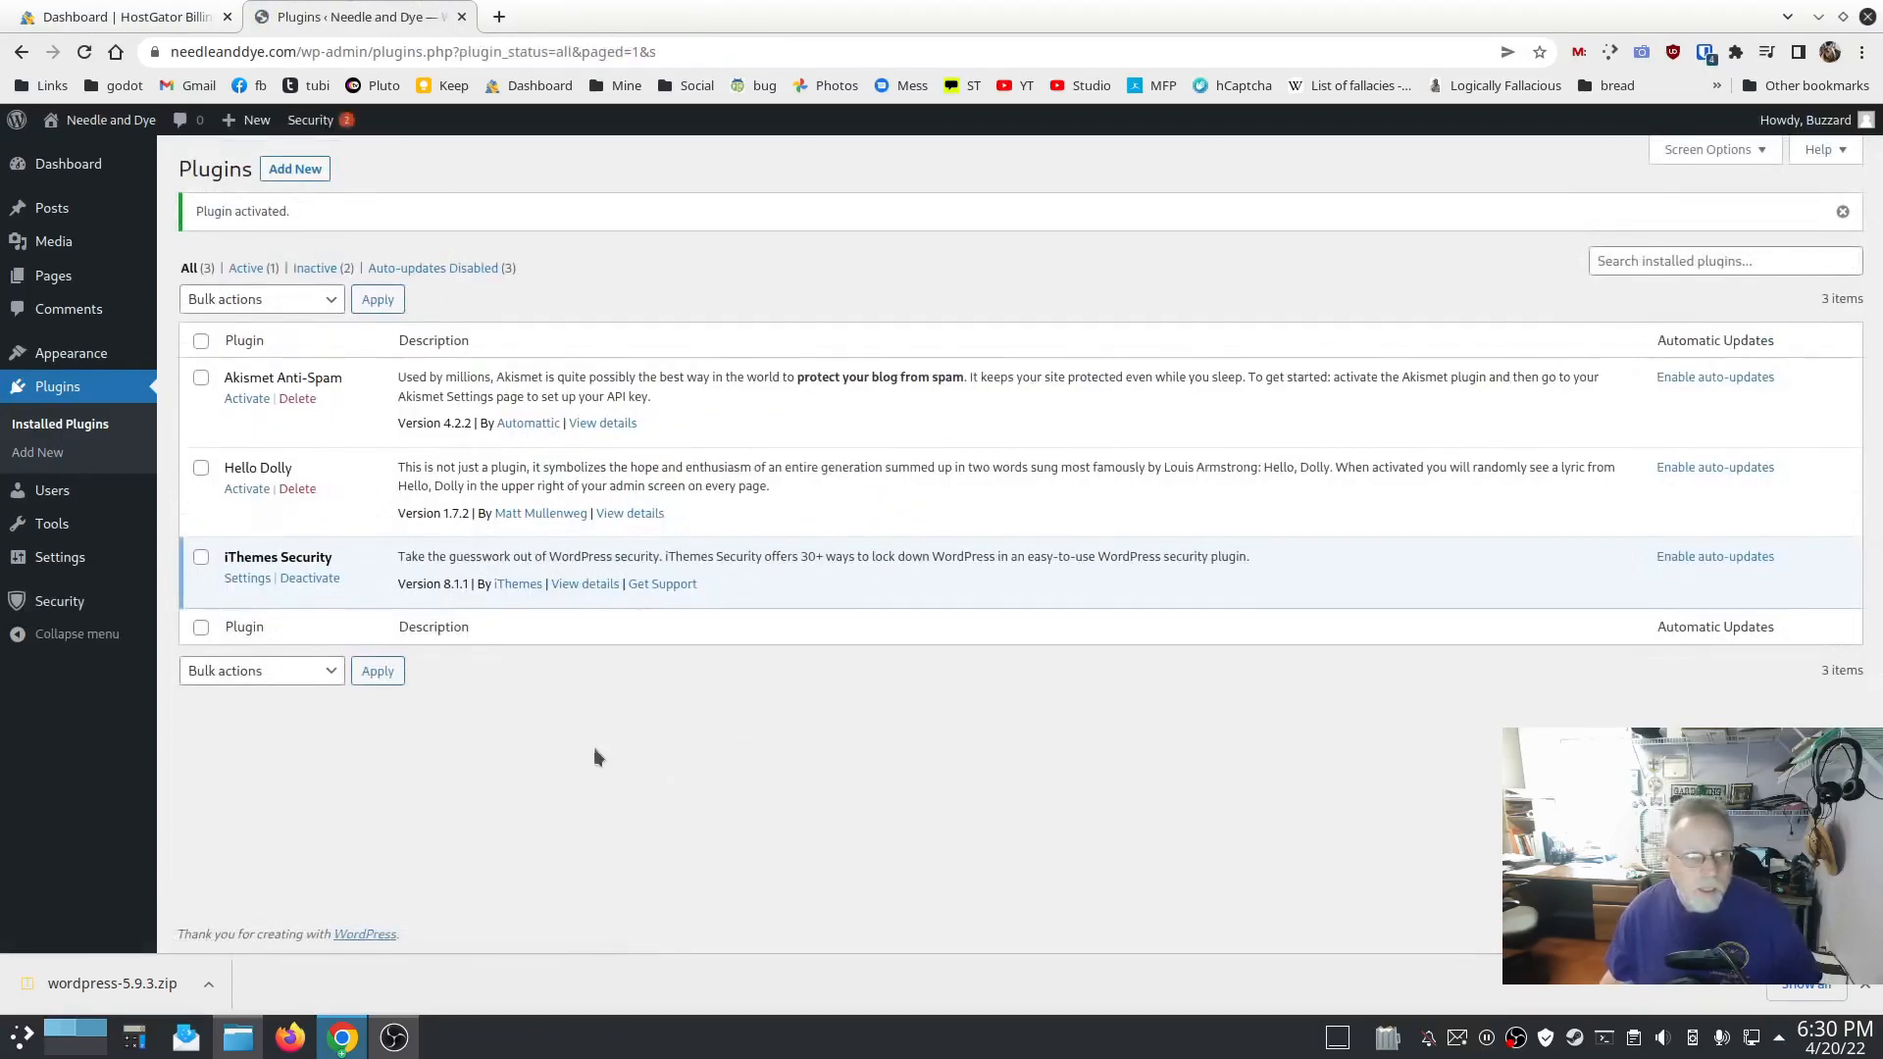
{"action": "left_click", "coordinate": [246, 579]}
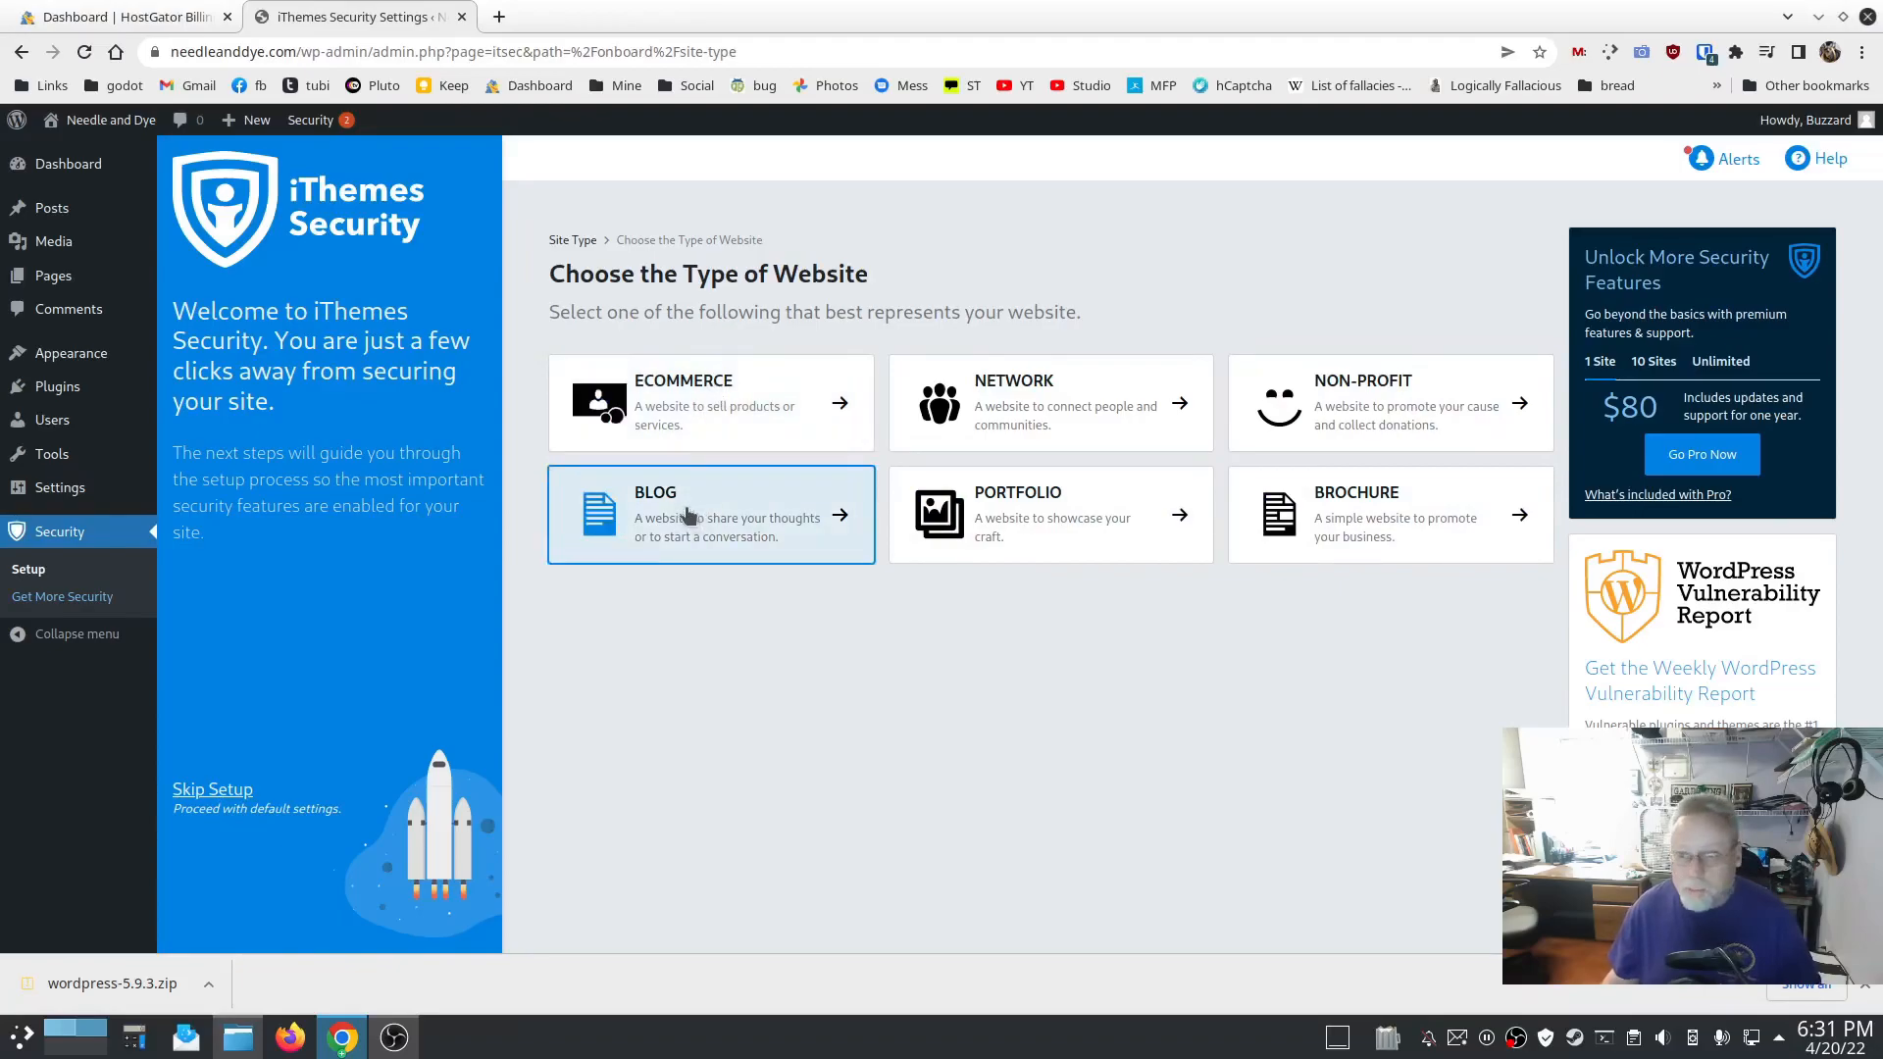
Step: Choose Ecommerce and Self, mark Subscribers as customers, and enforce the password policy
{"action": "left_click", "coordinate": [687, 394]}
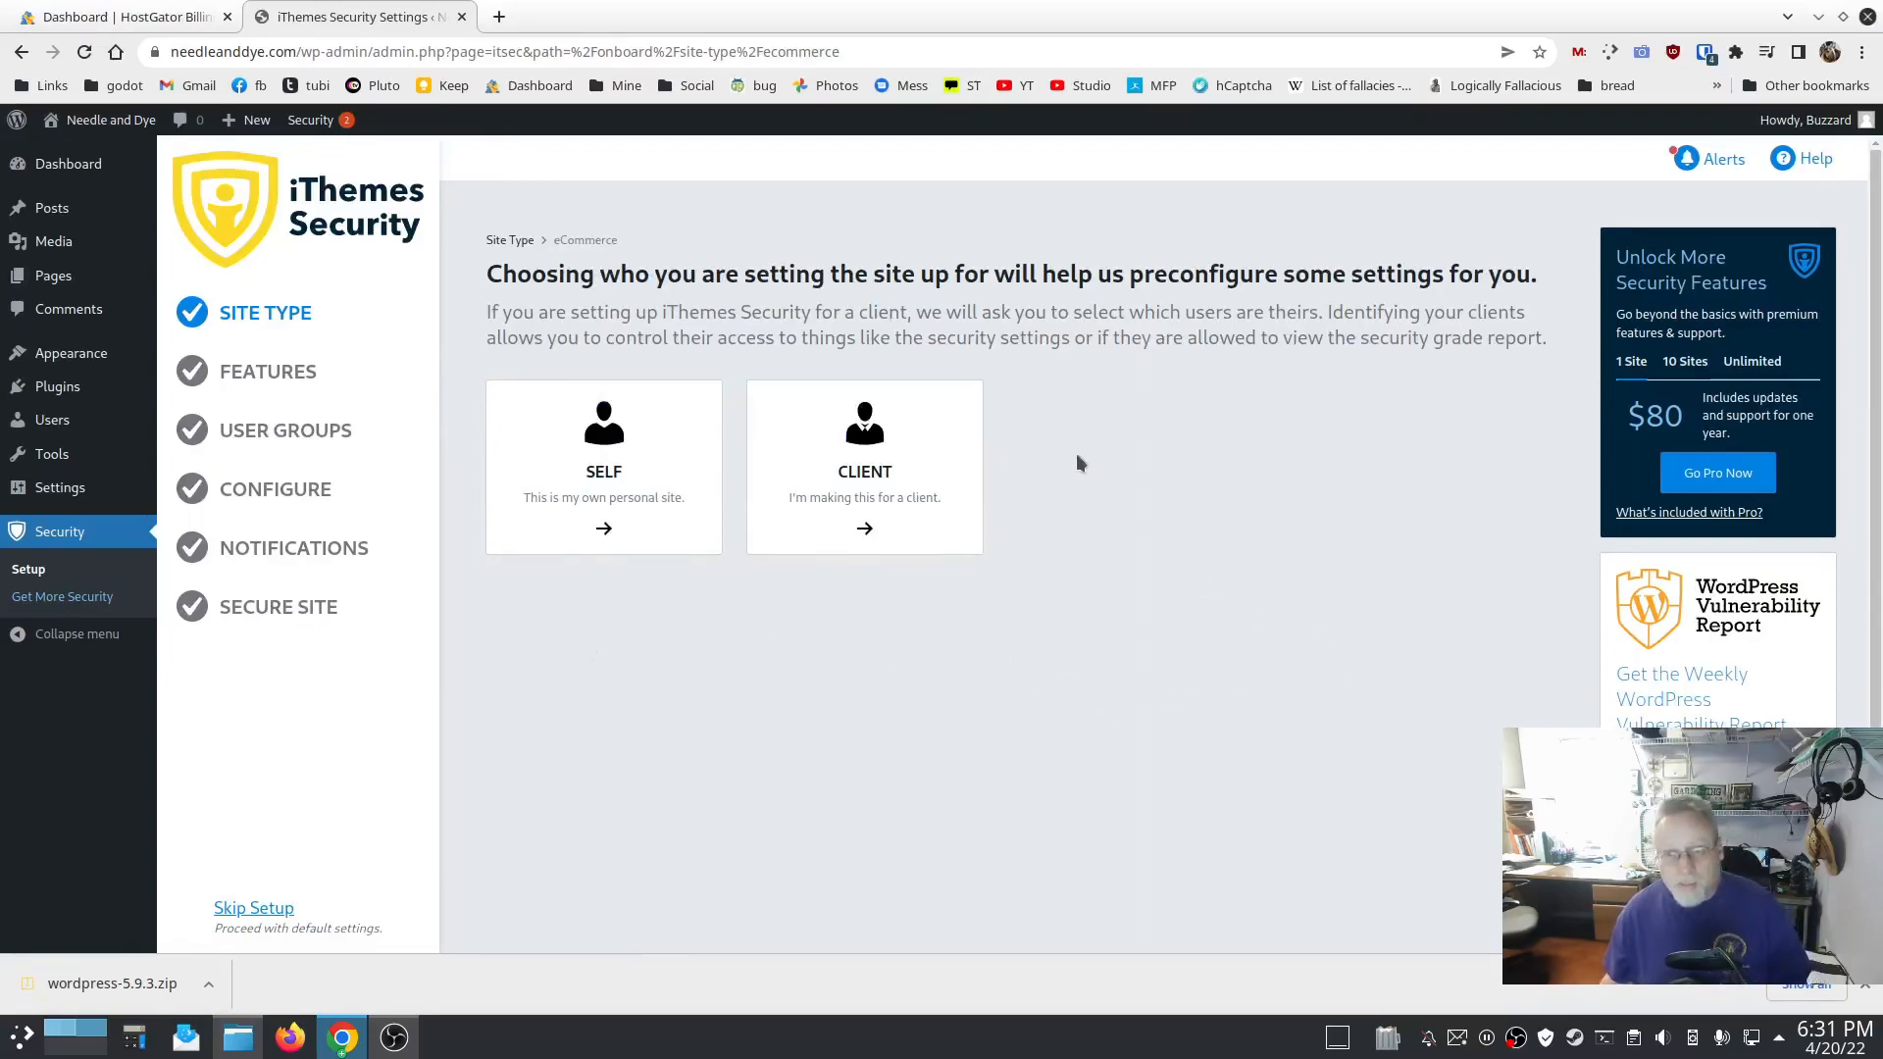
{"action": "left_click", "coordinate": [631, 465]}
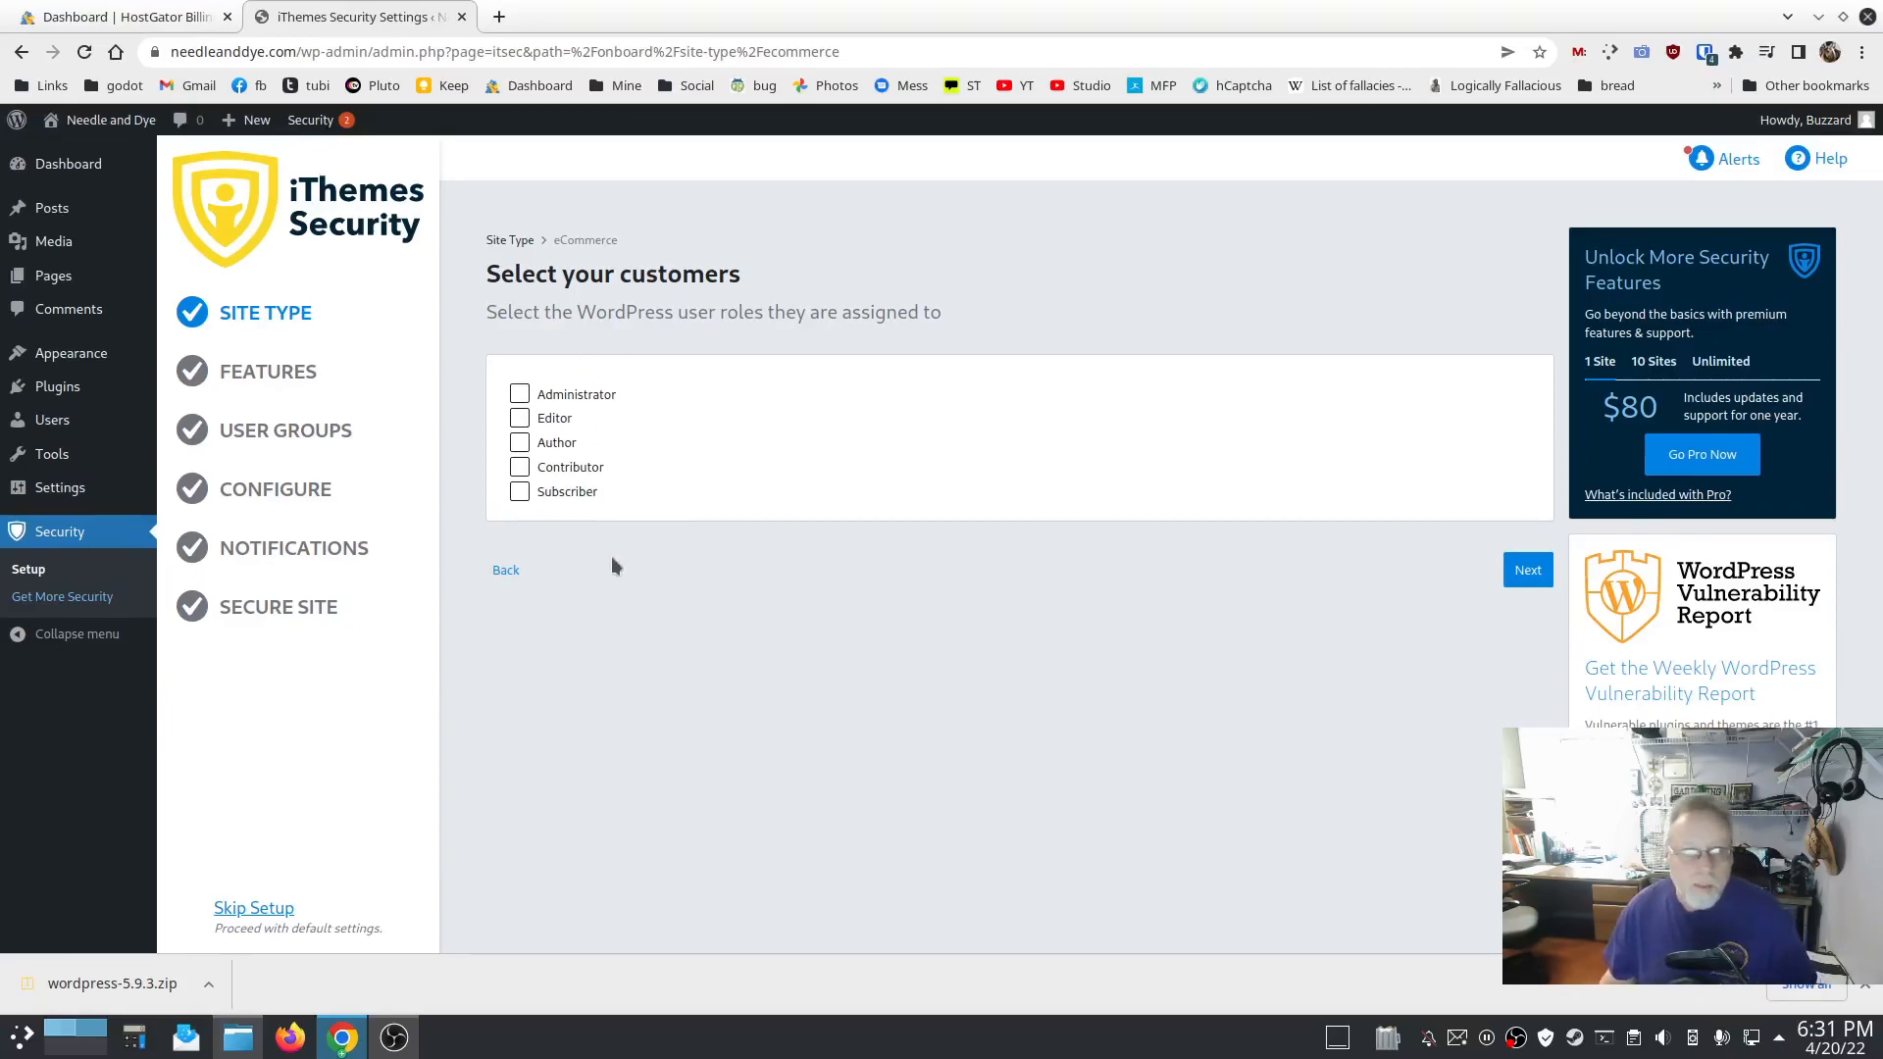
{"action": "left_click", "coordinate": [527, 494]}
{"action": "left_click", "coordinate": [1532, 574]}
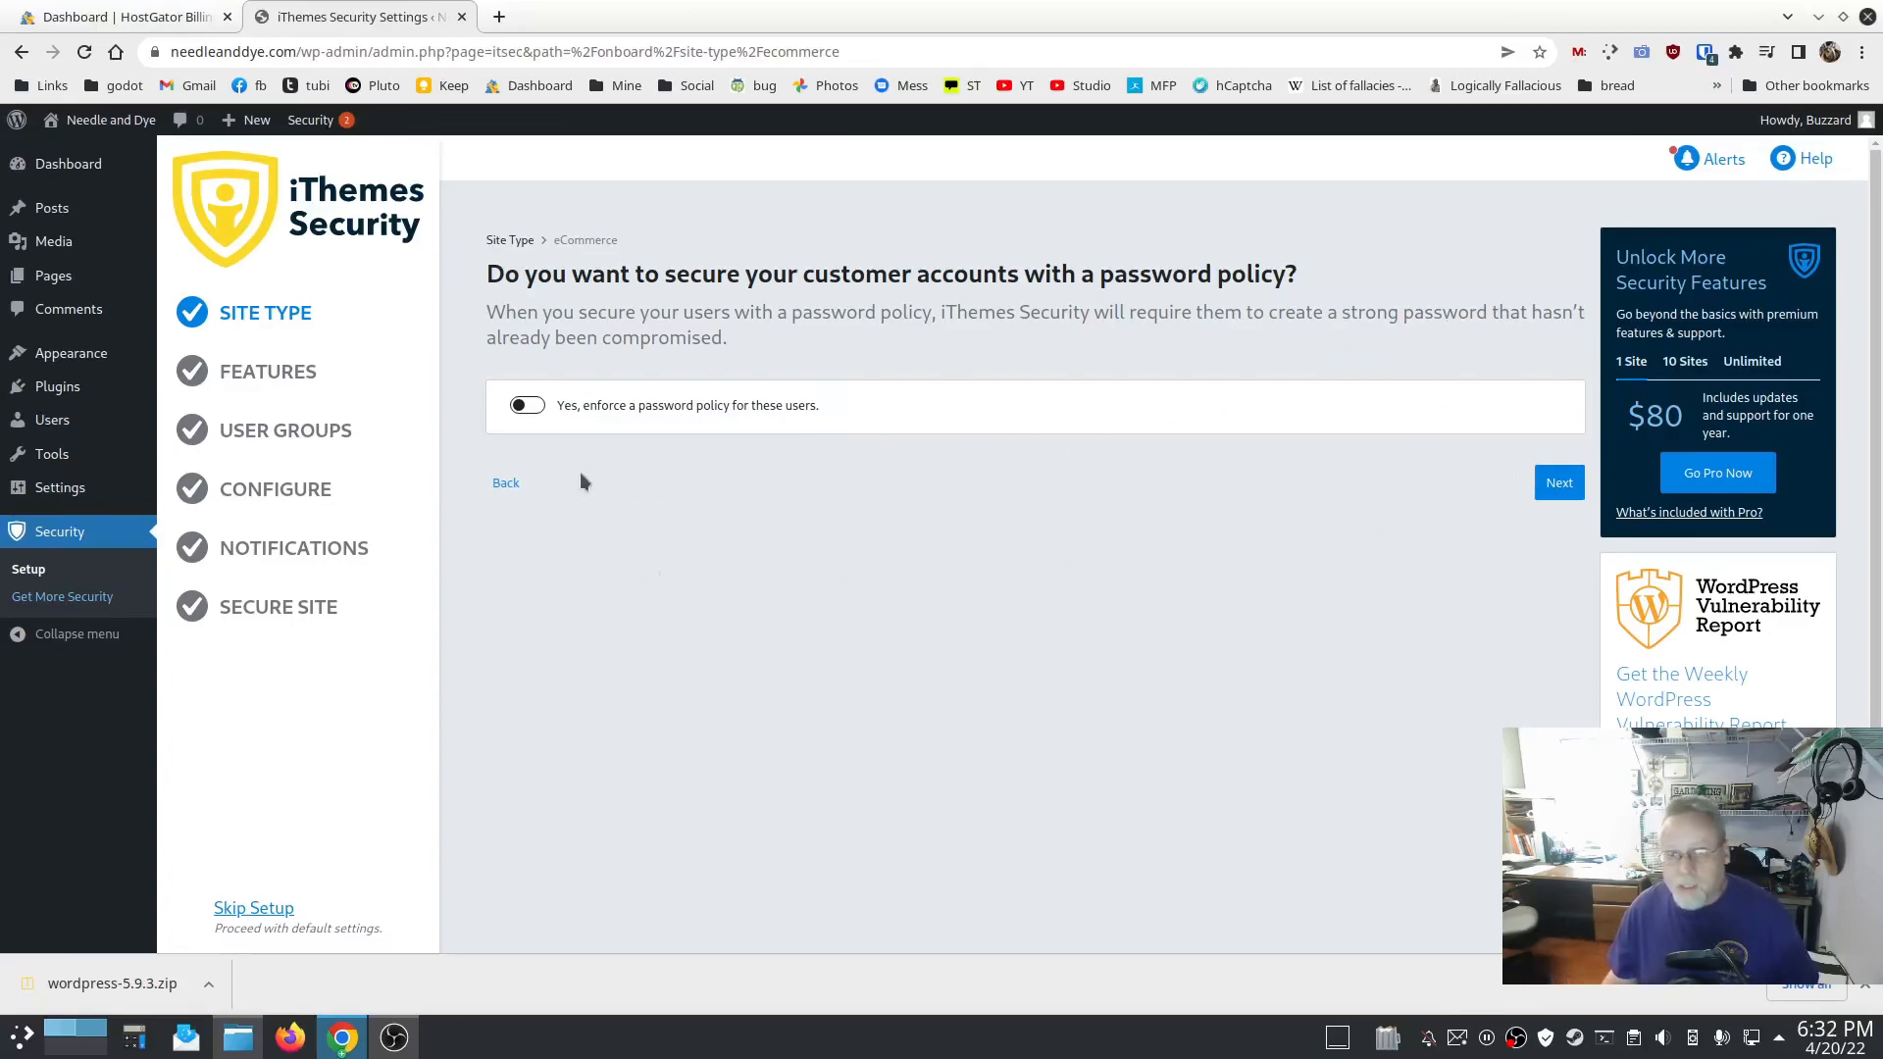
{"action": "left_click", "coordinate": [526, 406]}
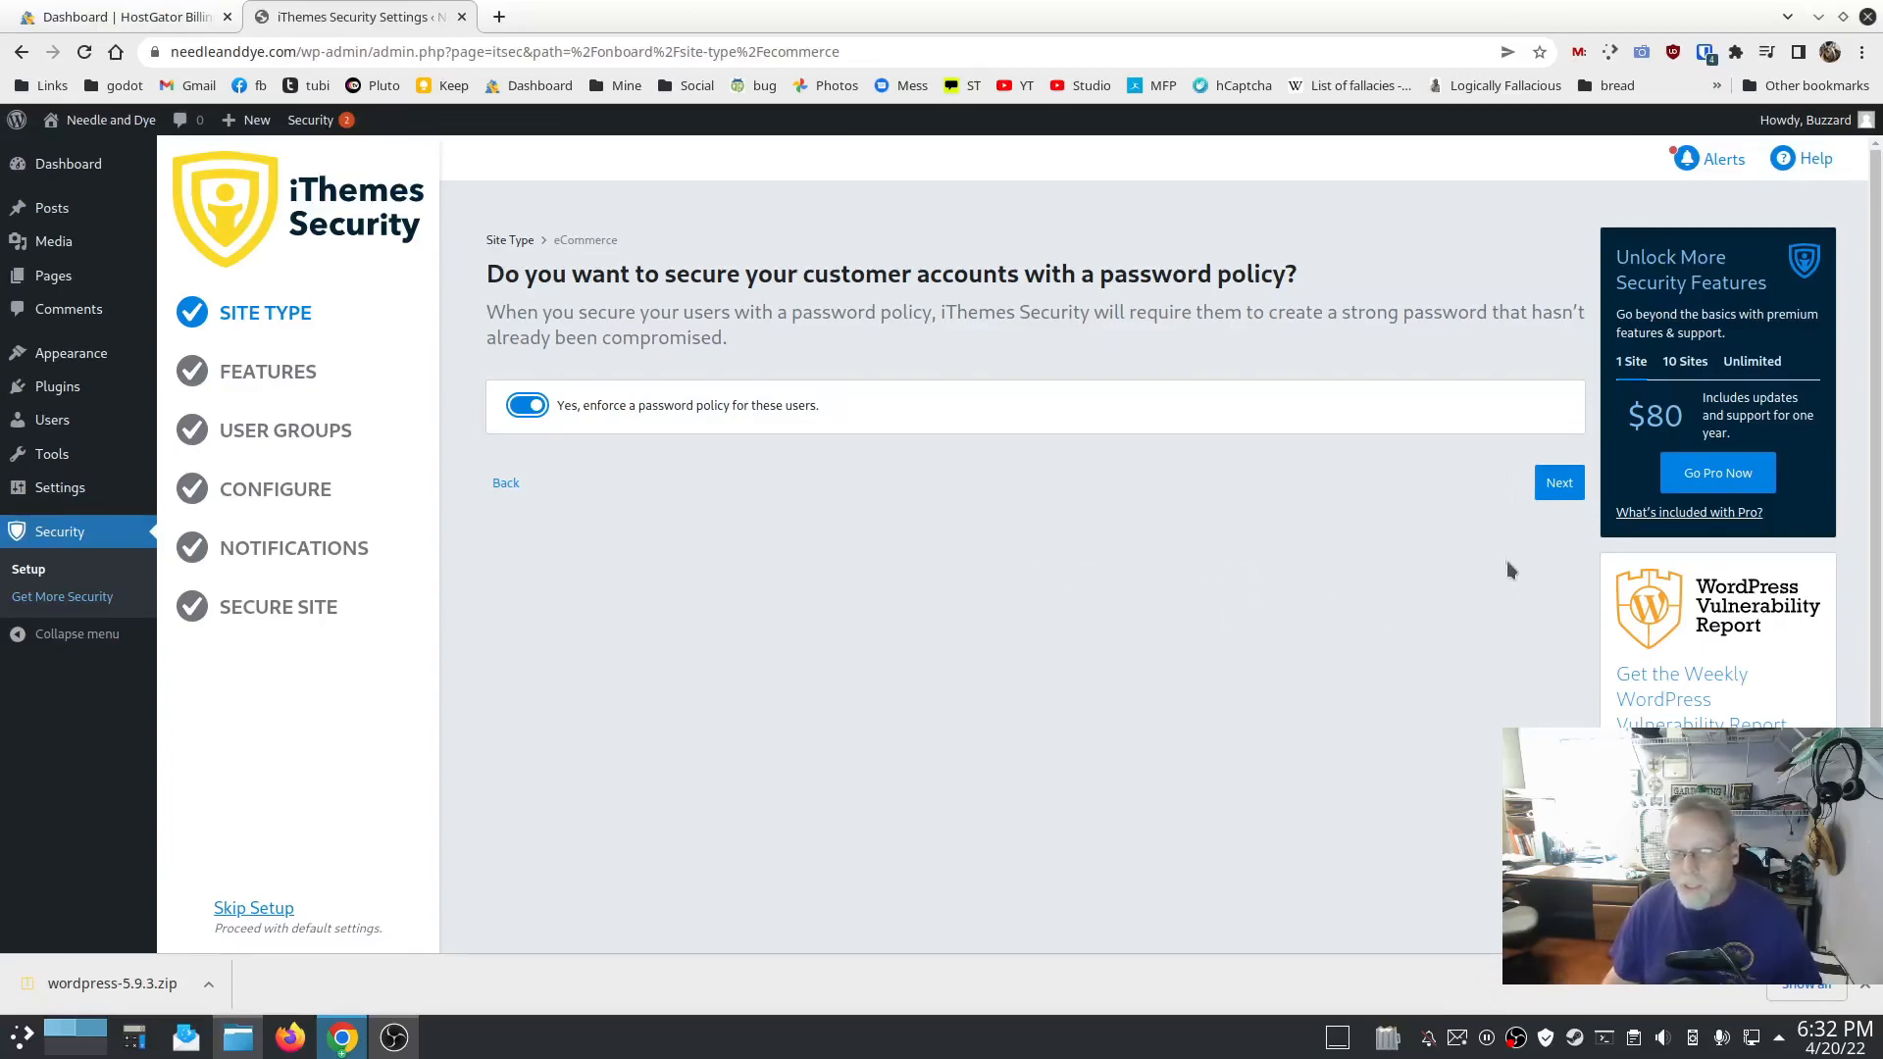
{"action": "left_click", "coordinate": [1564, 496]}
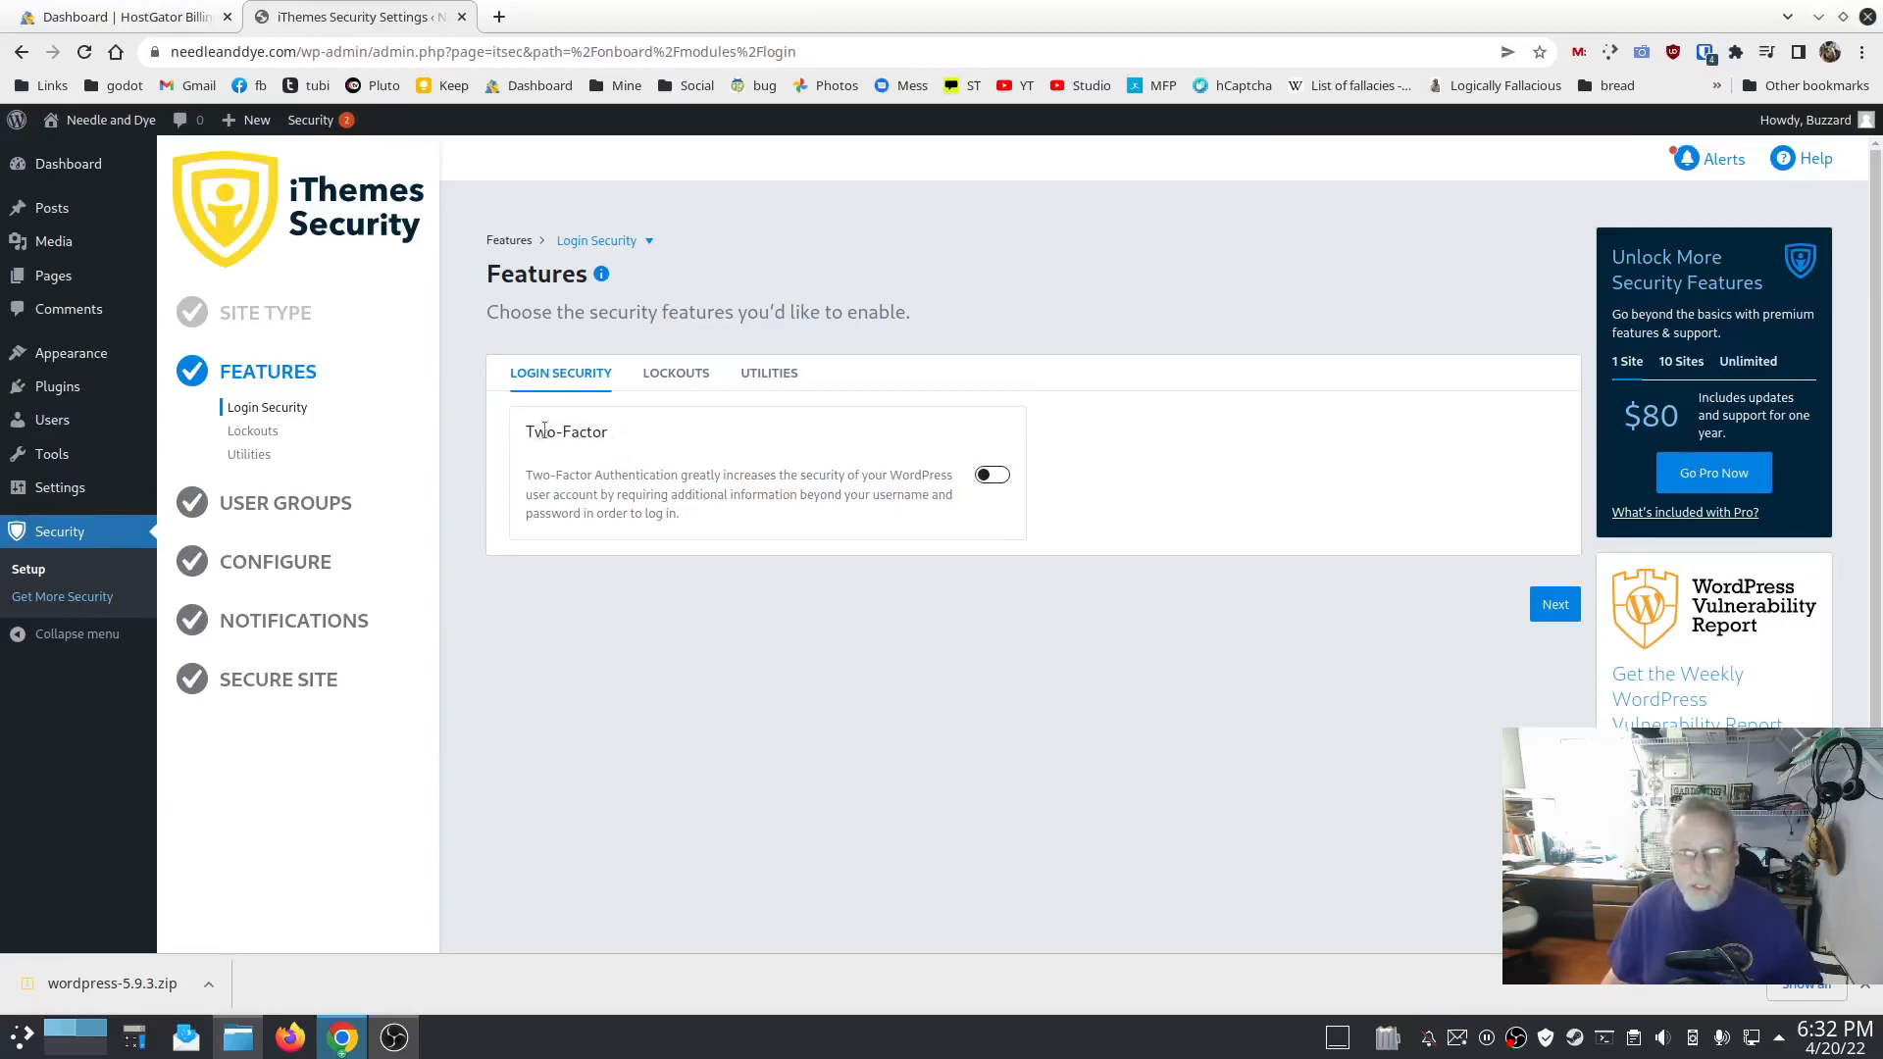
Step: Turn on Two-Factor authentication, reviewing the Lockouts and Utilities security features
{"action": "left_click", "coordinate": [990, 475]}
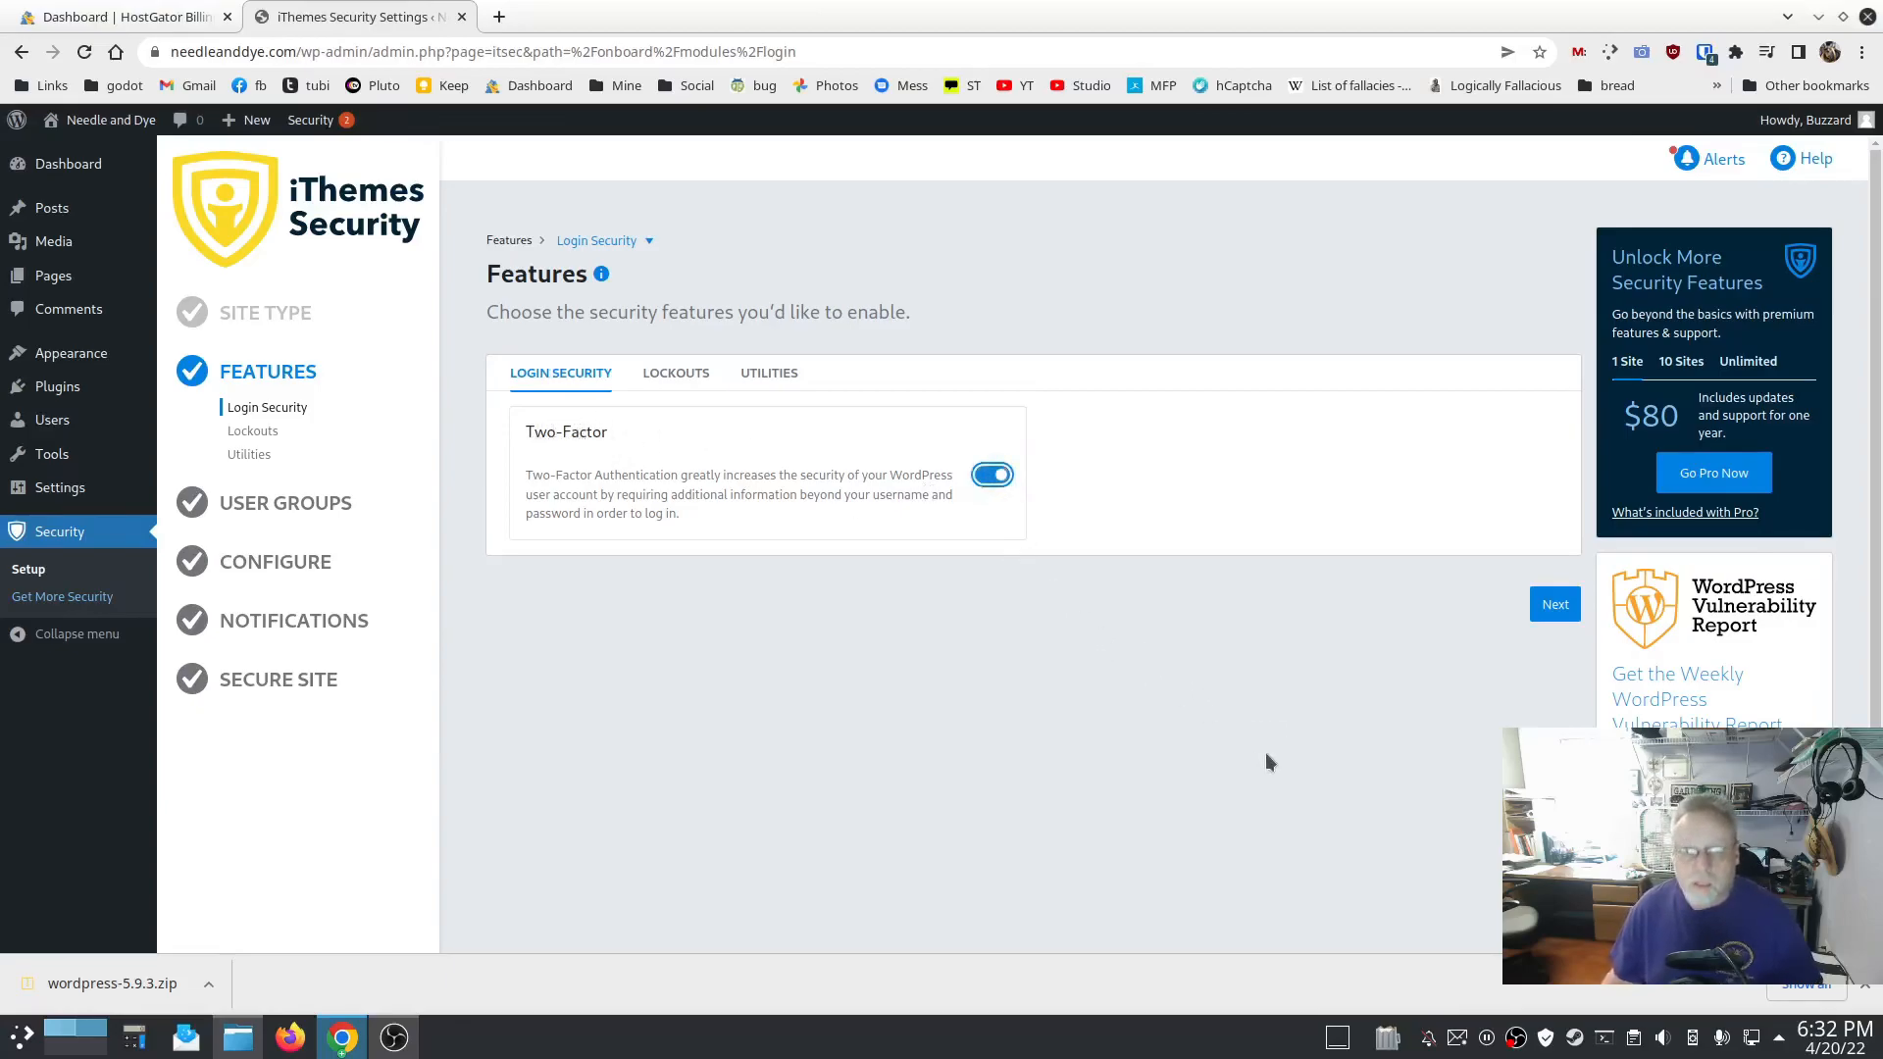
{"action": "left_click", "coordinate": [674, 375]}
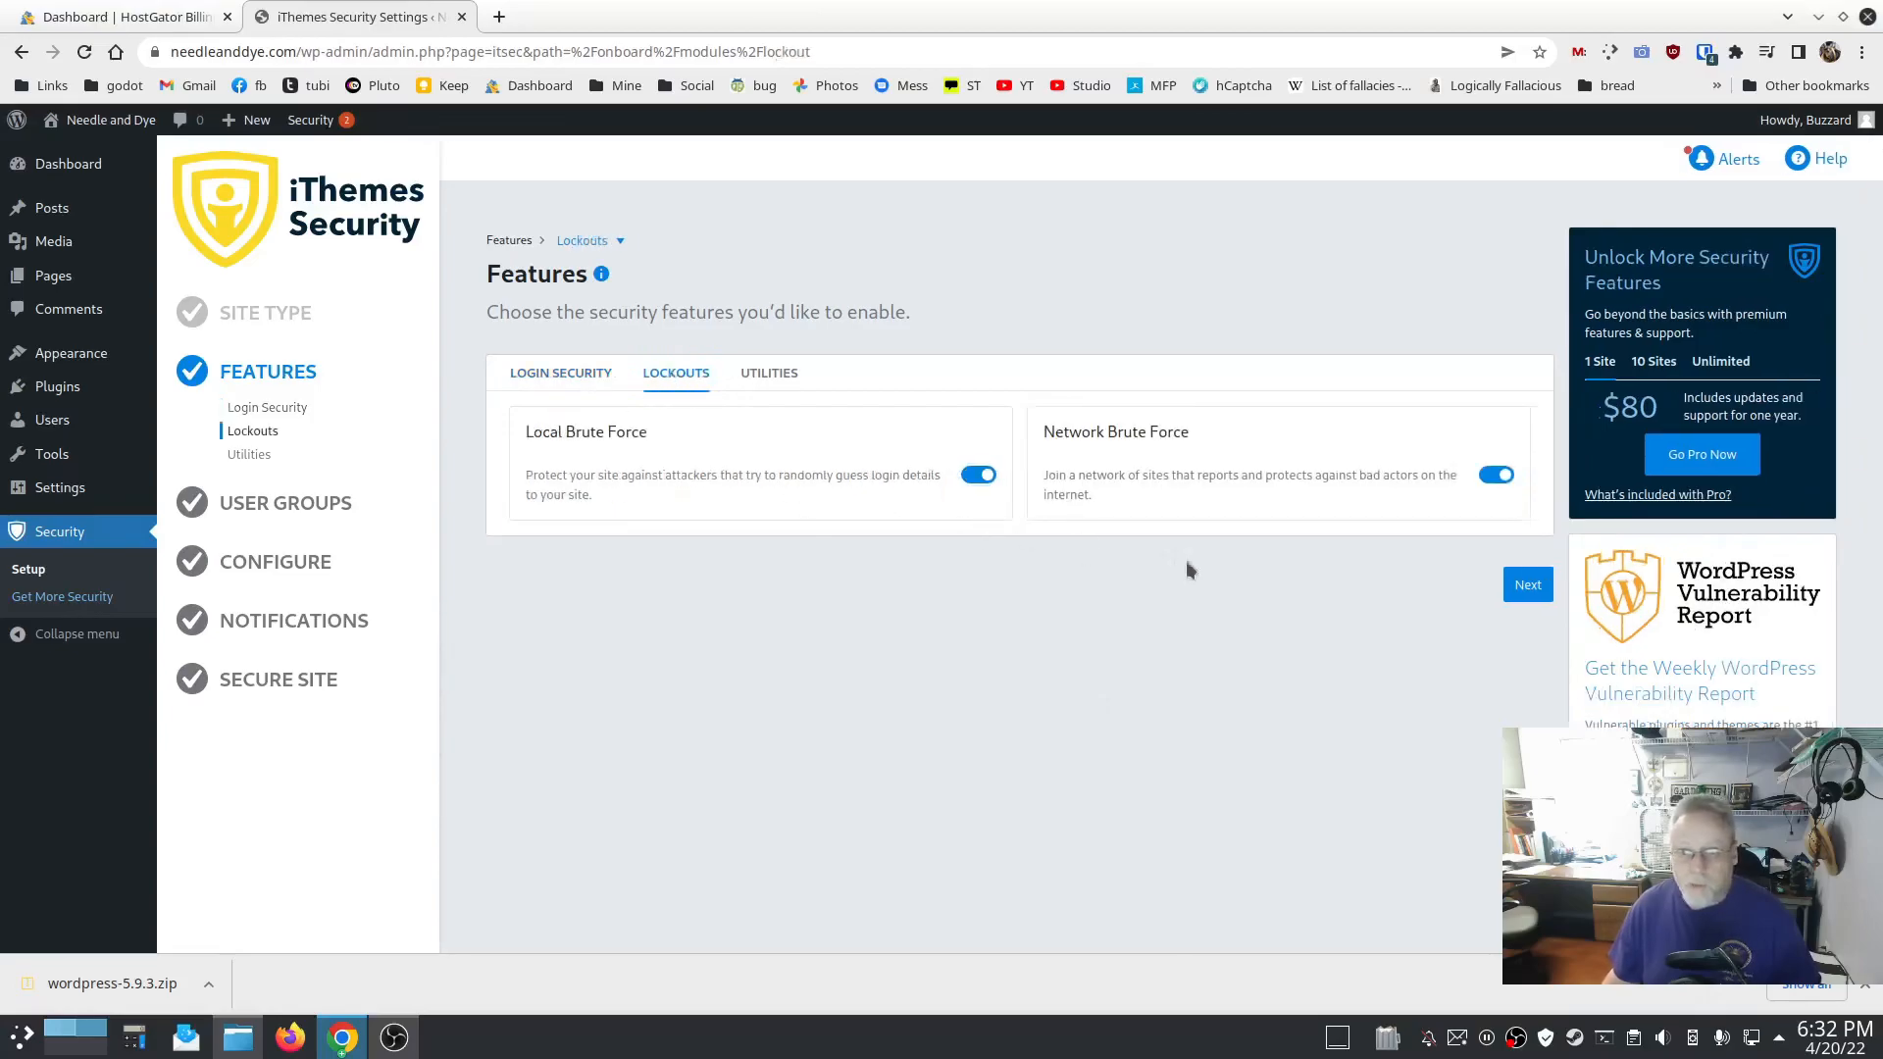
{"action": "left_click", "coordinate": [769, 374]}
{"action": "left_click", "coordinate": [989, 479]}
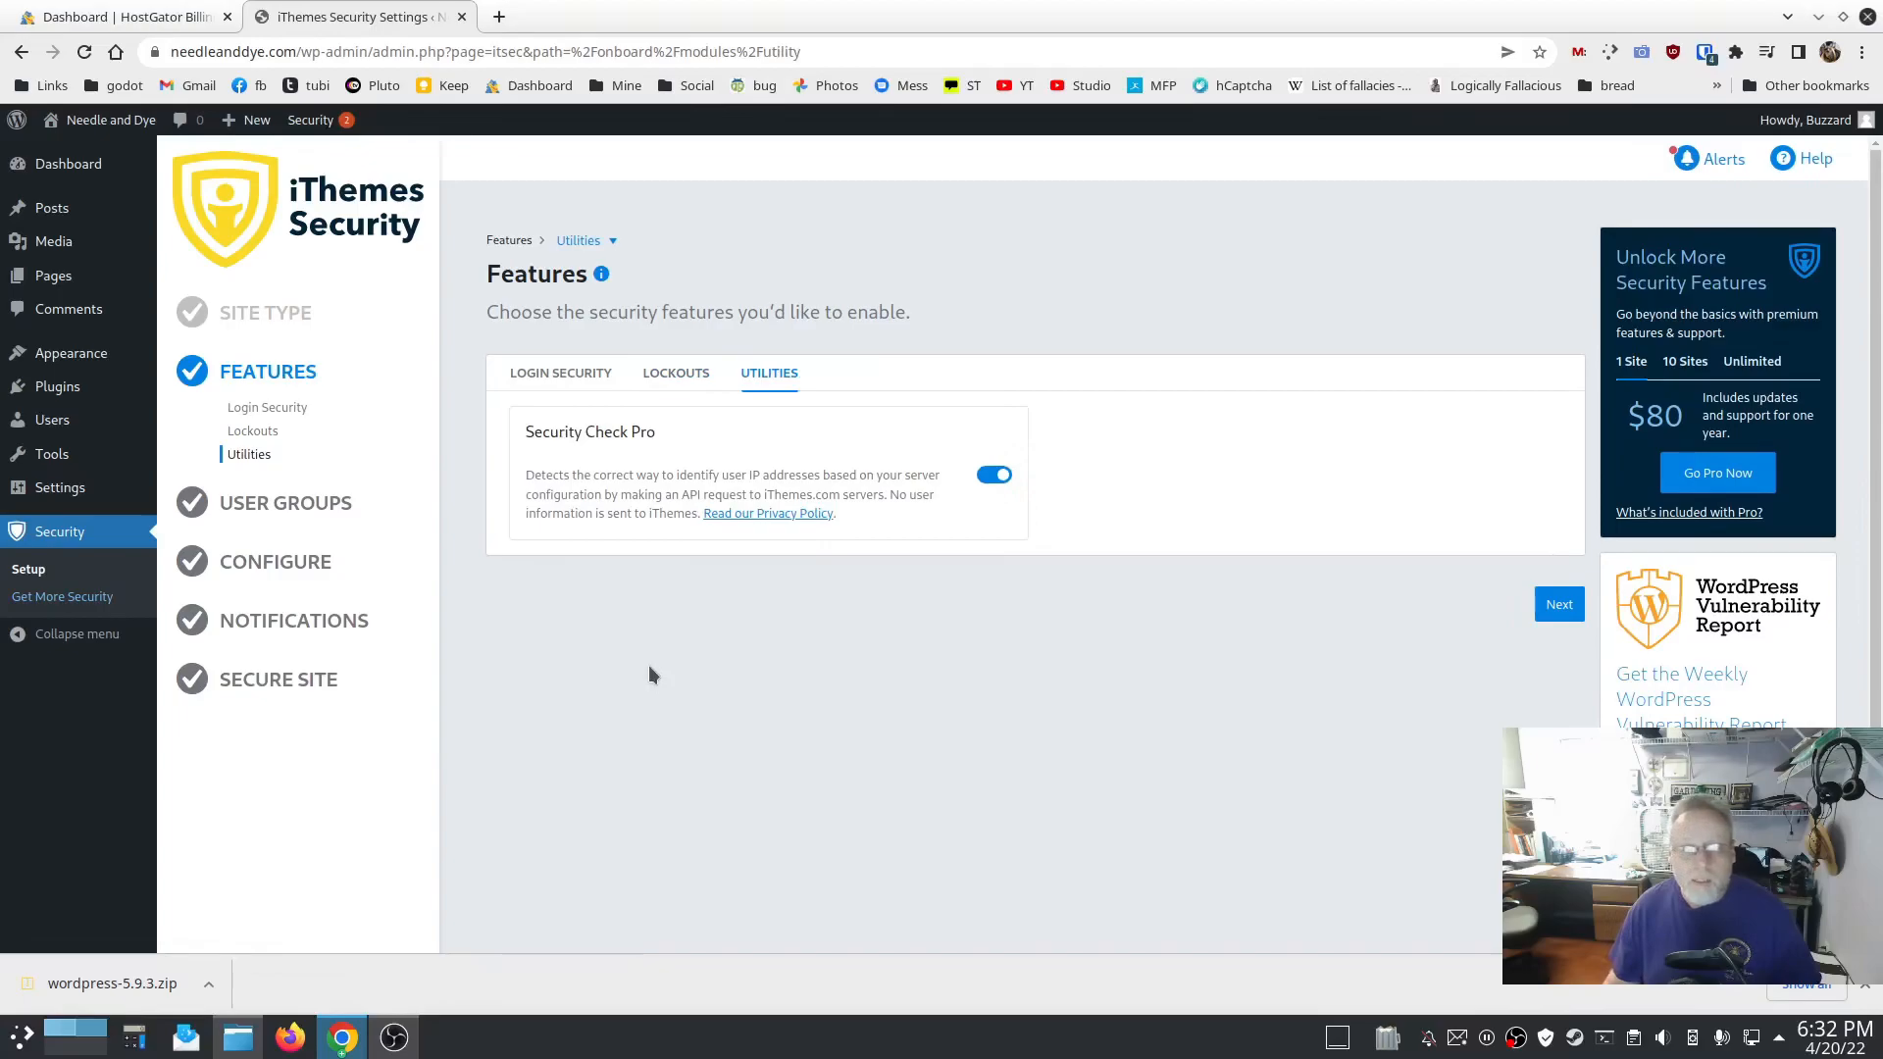
Step: Keep the Default user groups and advance to the Configure step
{"action": "left_click", "coordinate": [1568, 608]}
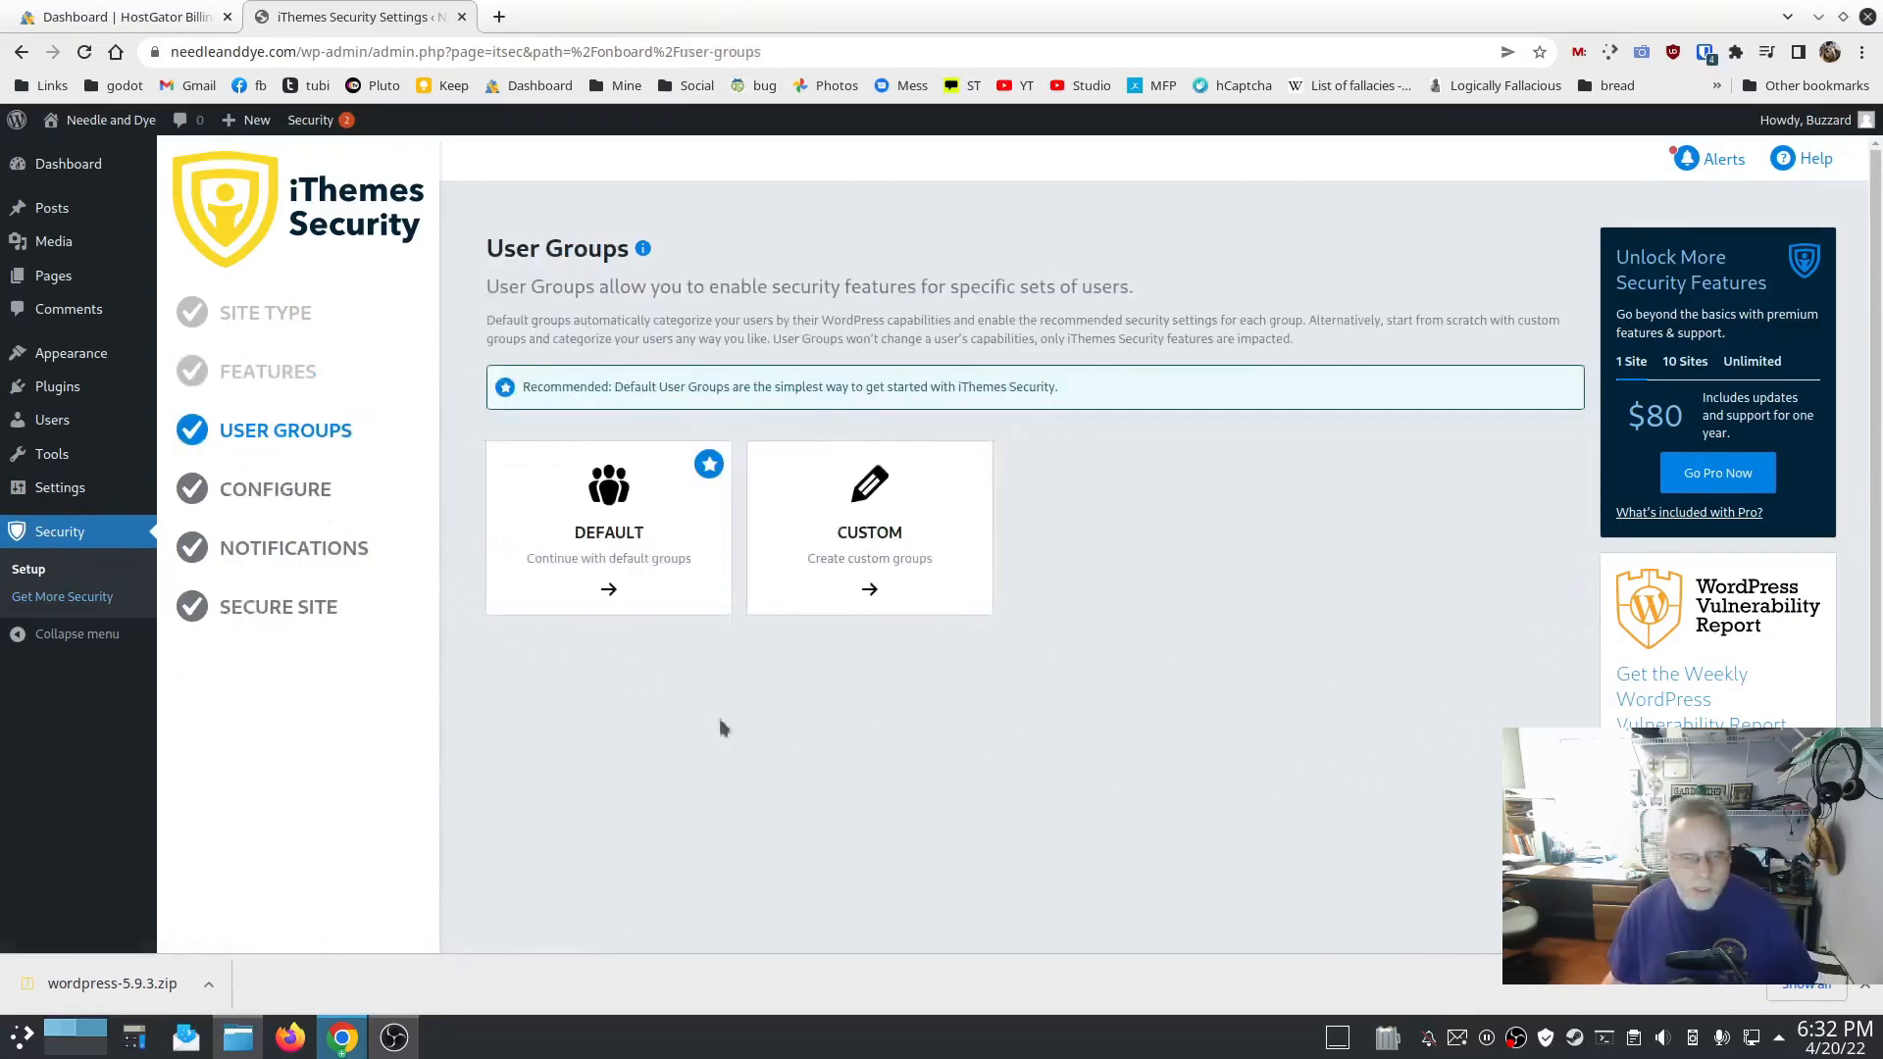
{"action": "left_click", "coordinate": [610, 520]}
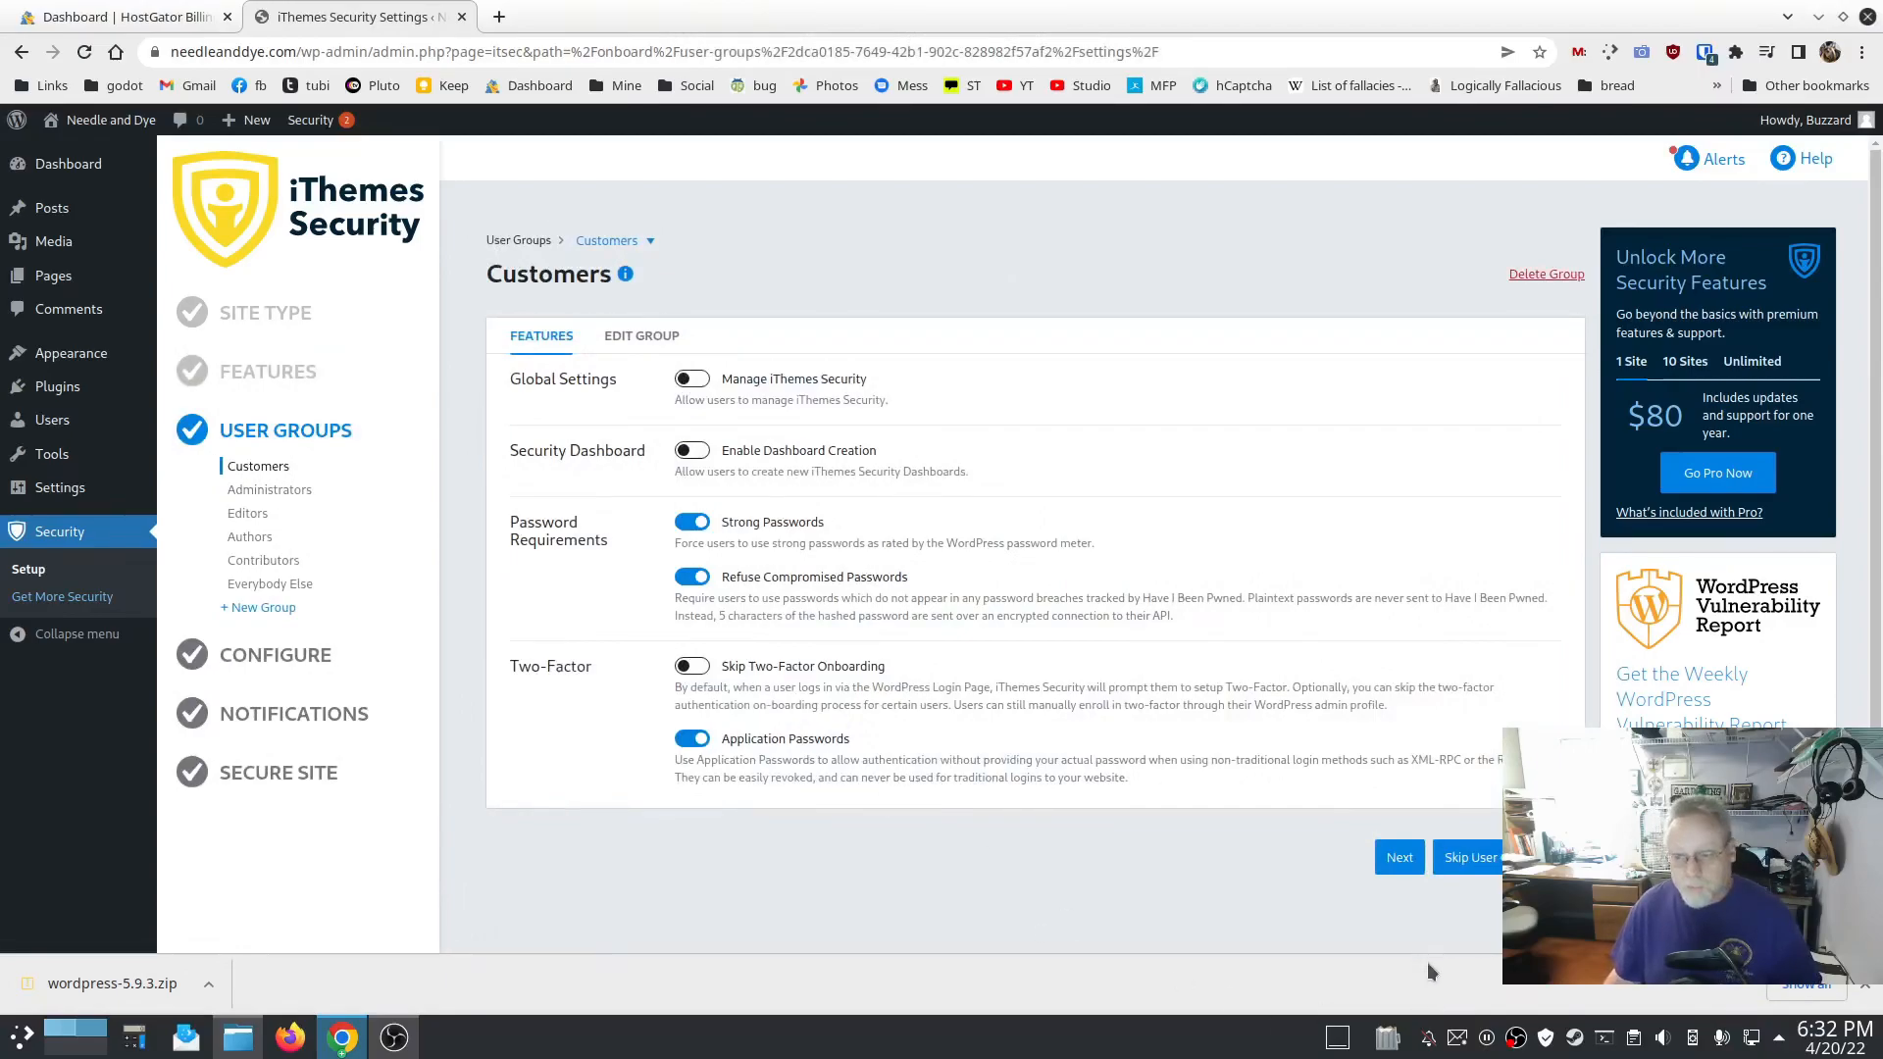
{"action": "left_click", "coordinate": [1468, 857]}
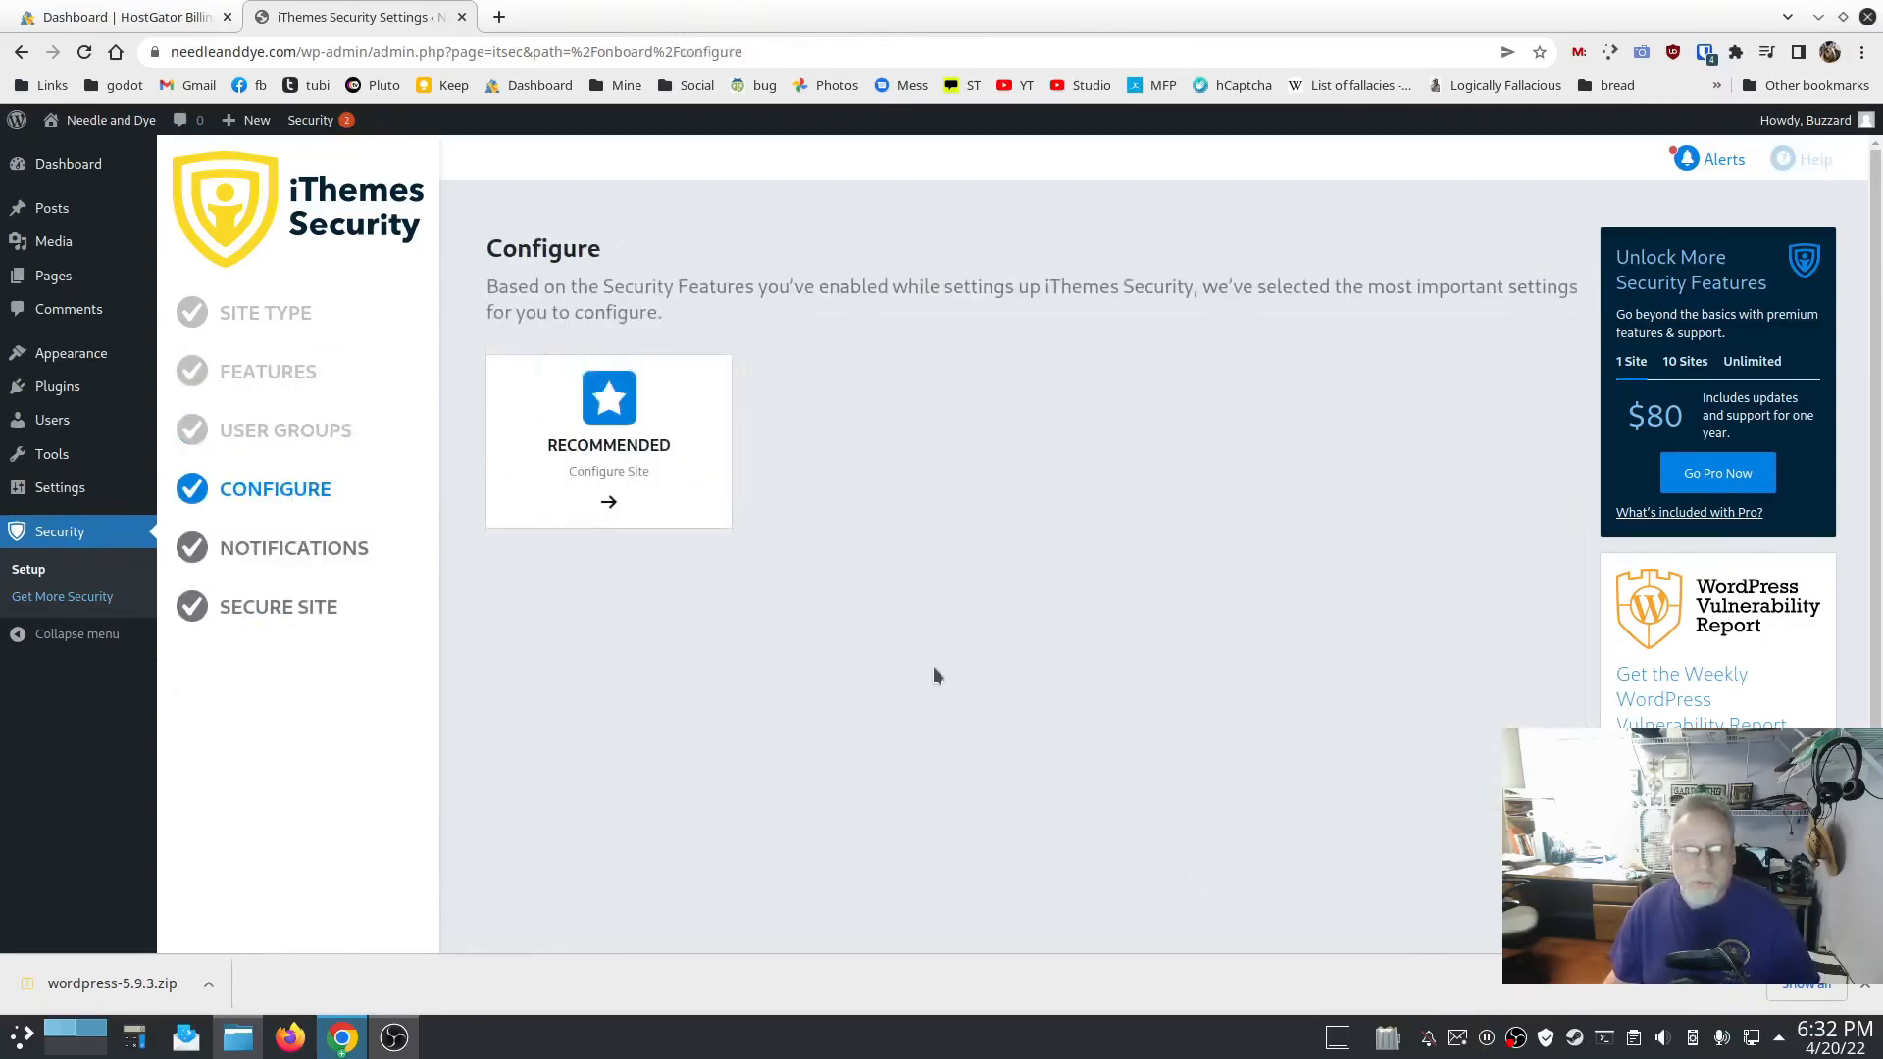
Step: Use the recommended configuration and add the current IP to authorized hosts
{"action": "left_click", "coordinate": [608, 461]}
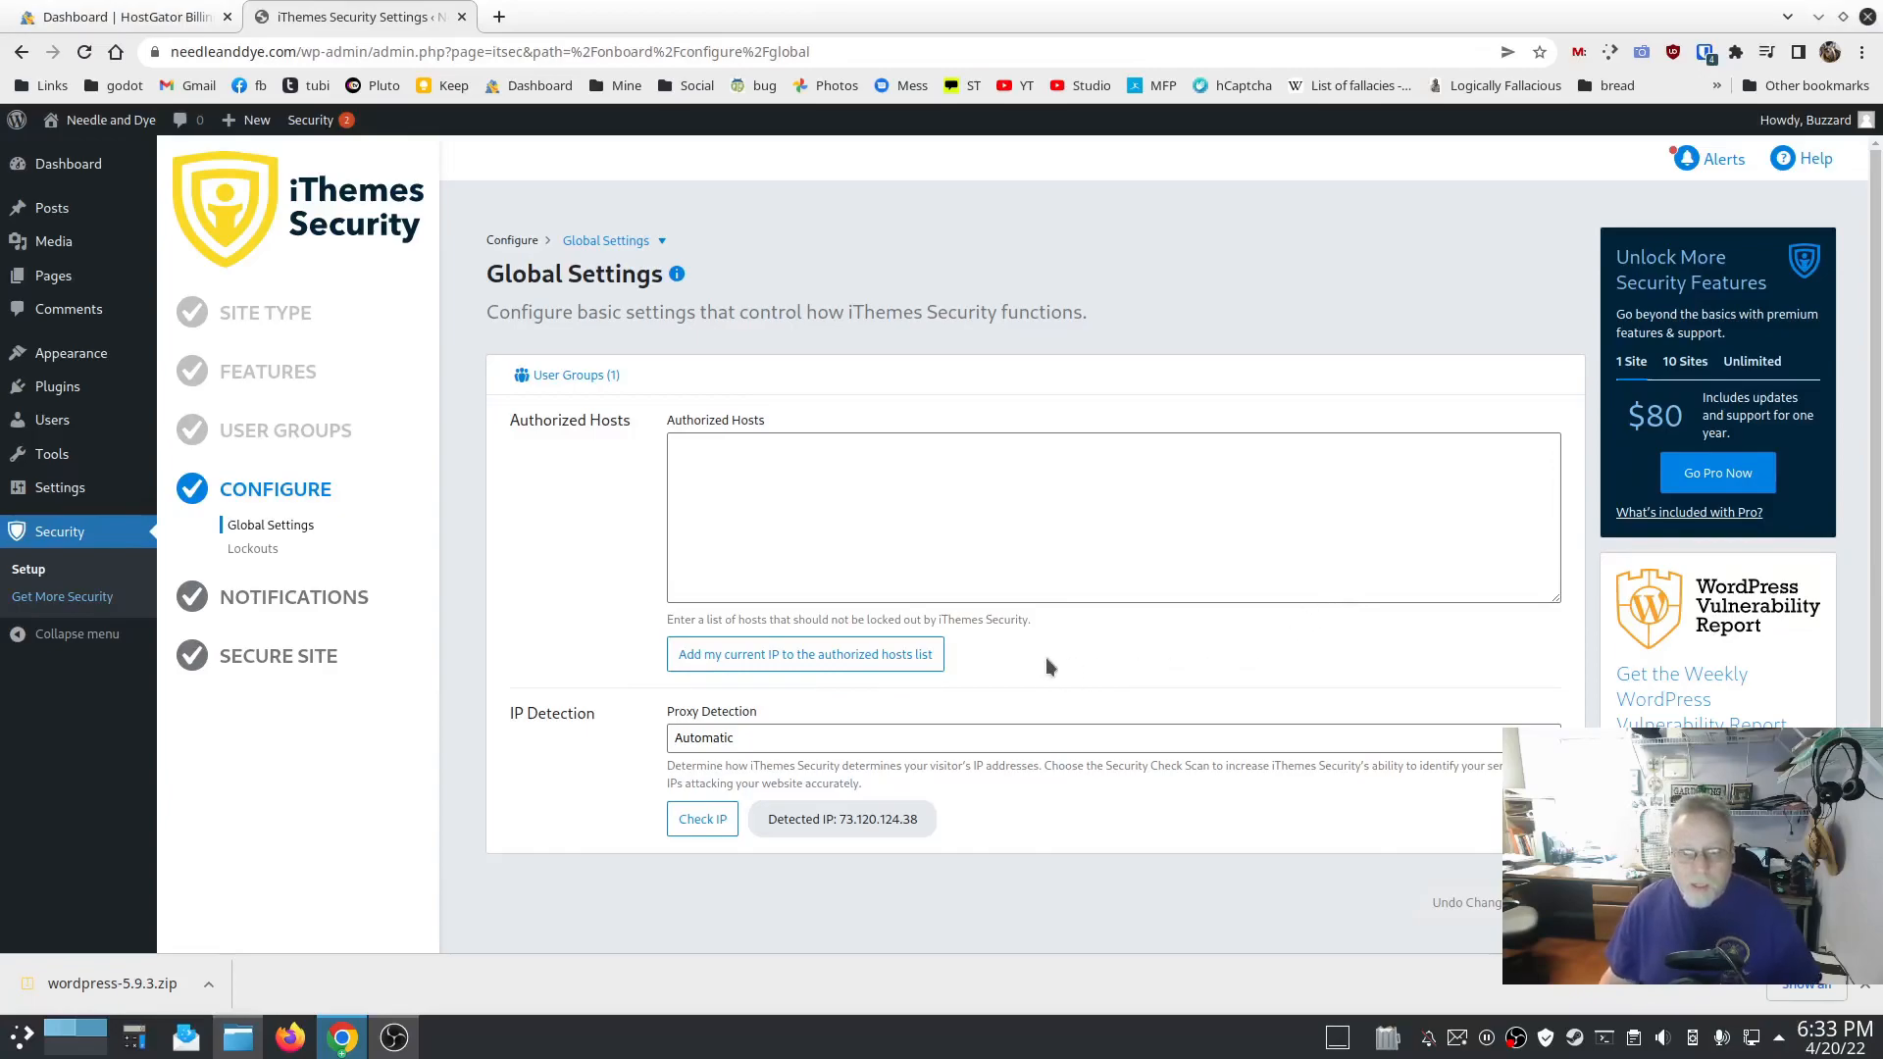
{"action": "left_click", "coordinate": [824, 656]}
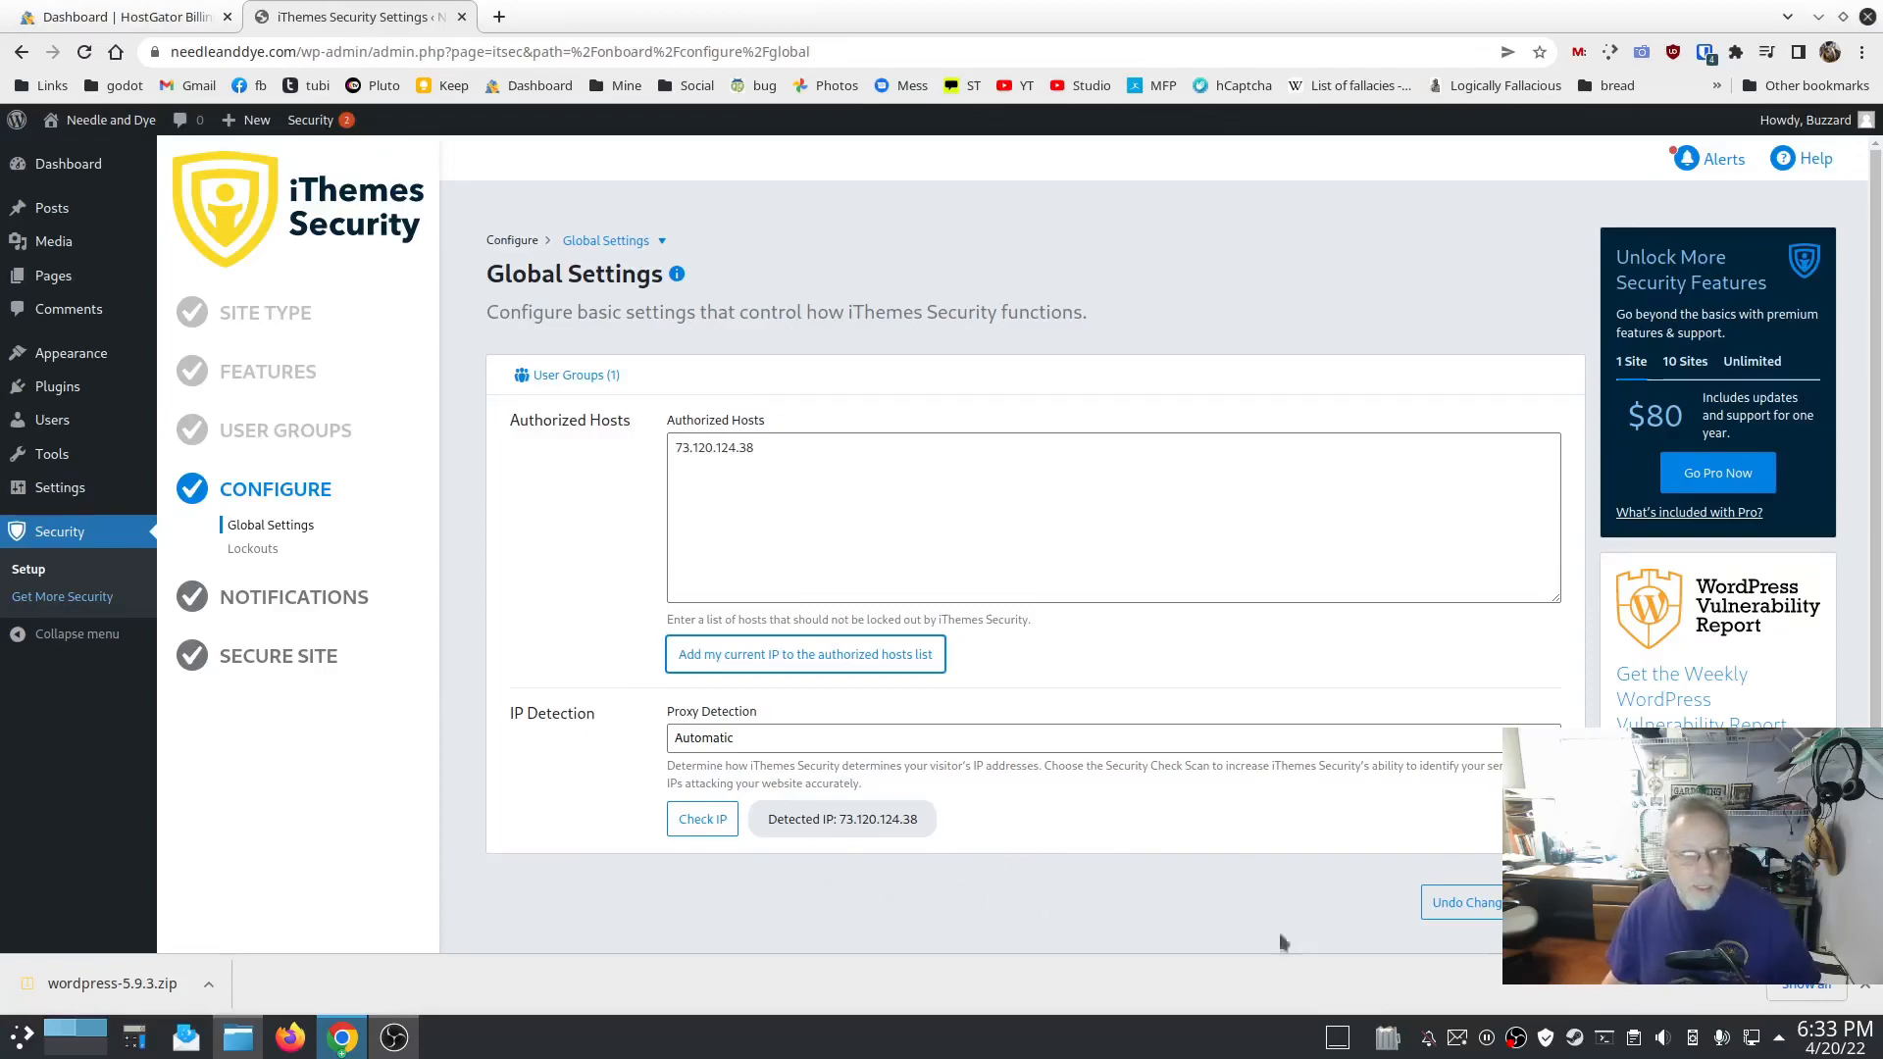
{"action": "left_click", "coordinate": [1559, 903]}
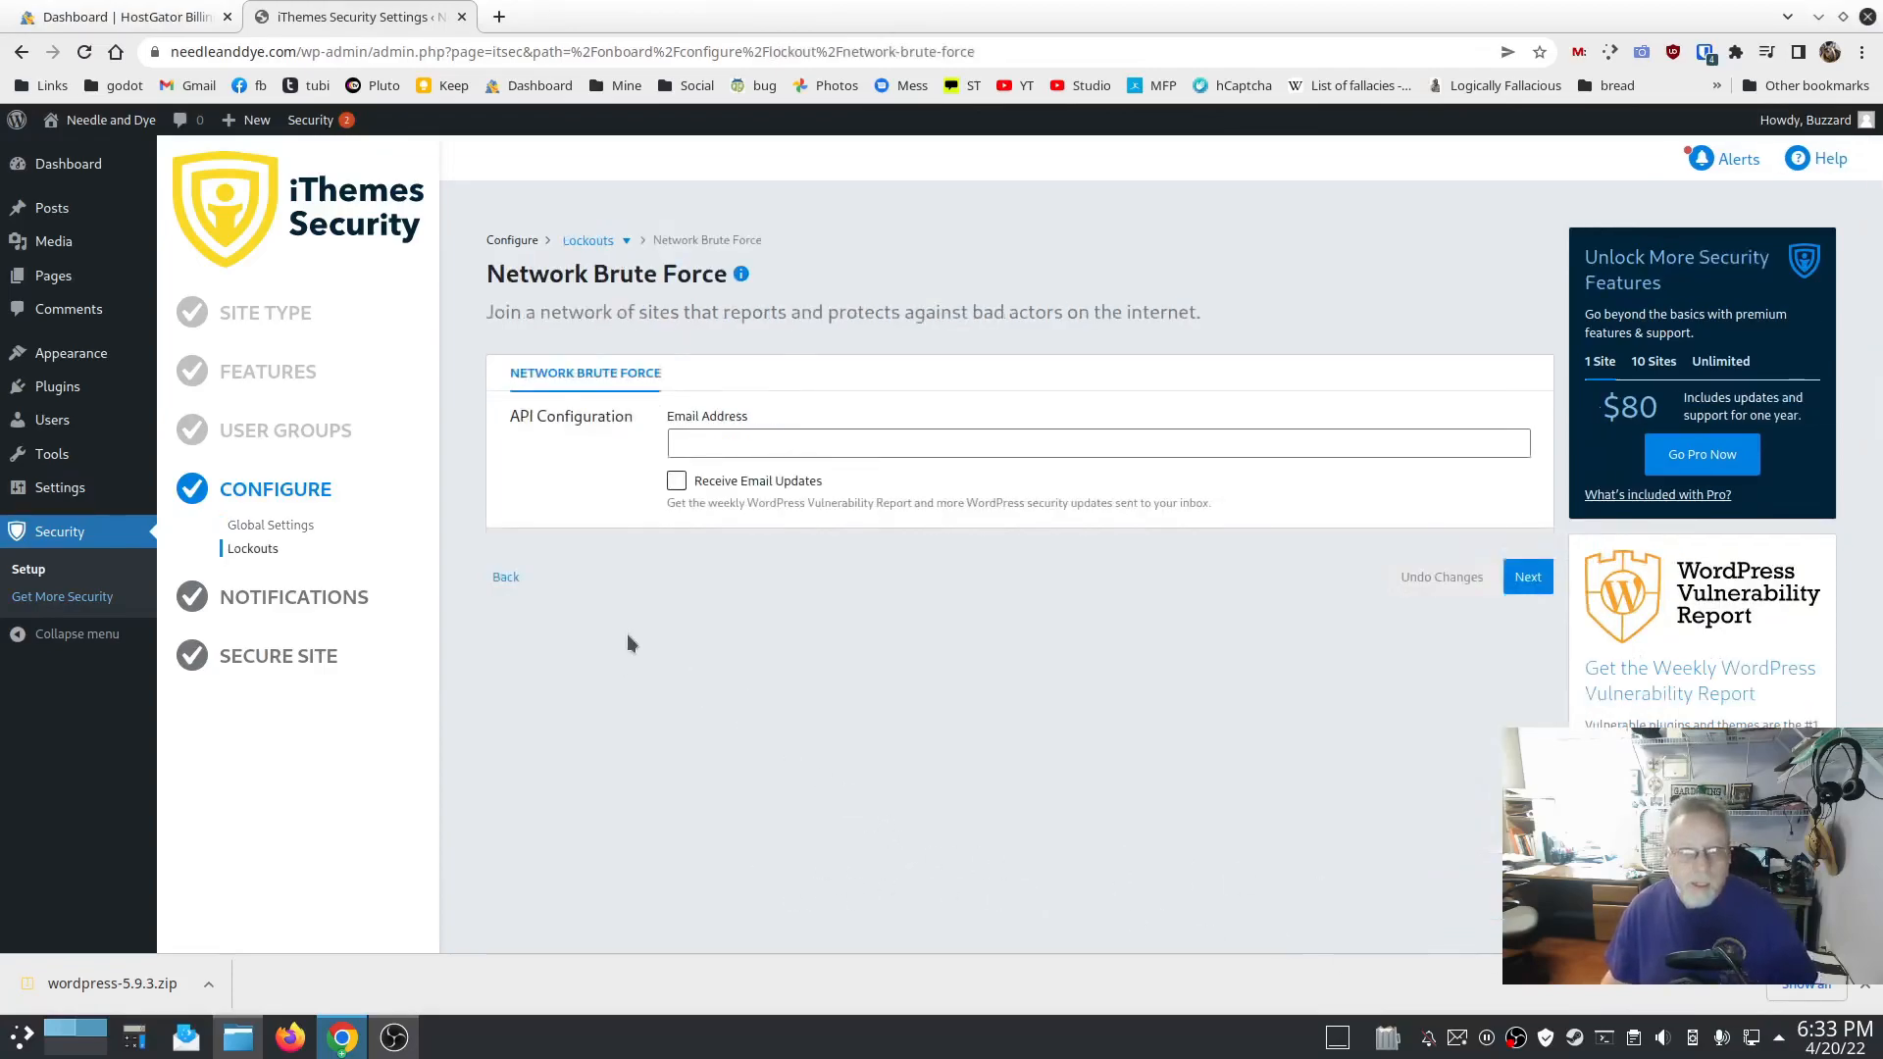
Step: Fill in the Network Brute Force email from the autofill suggestion and continue
{"action": "left_click", "coordinate": [754, 447]}
{"action": "left_click", "coordinate": [756, 476]}
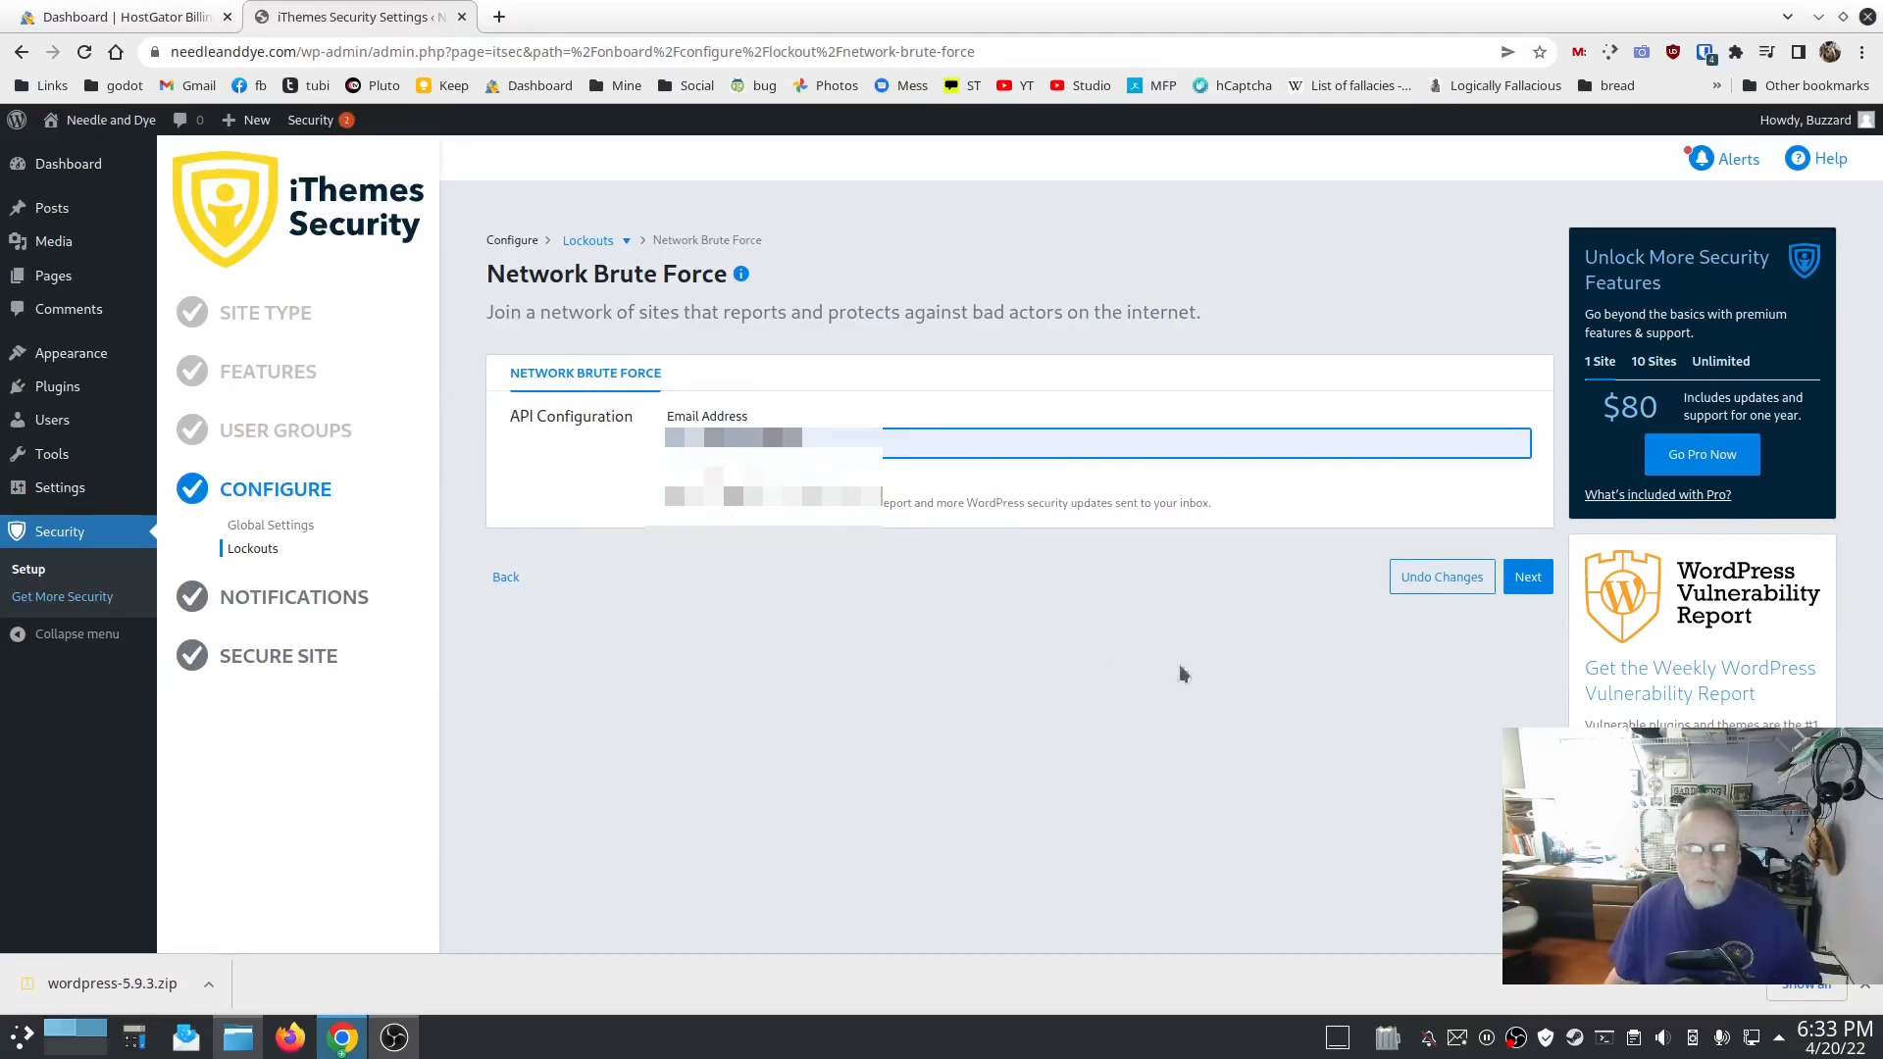
{"action": "left_click", "coordinate": [1528, 577]}
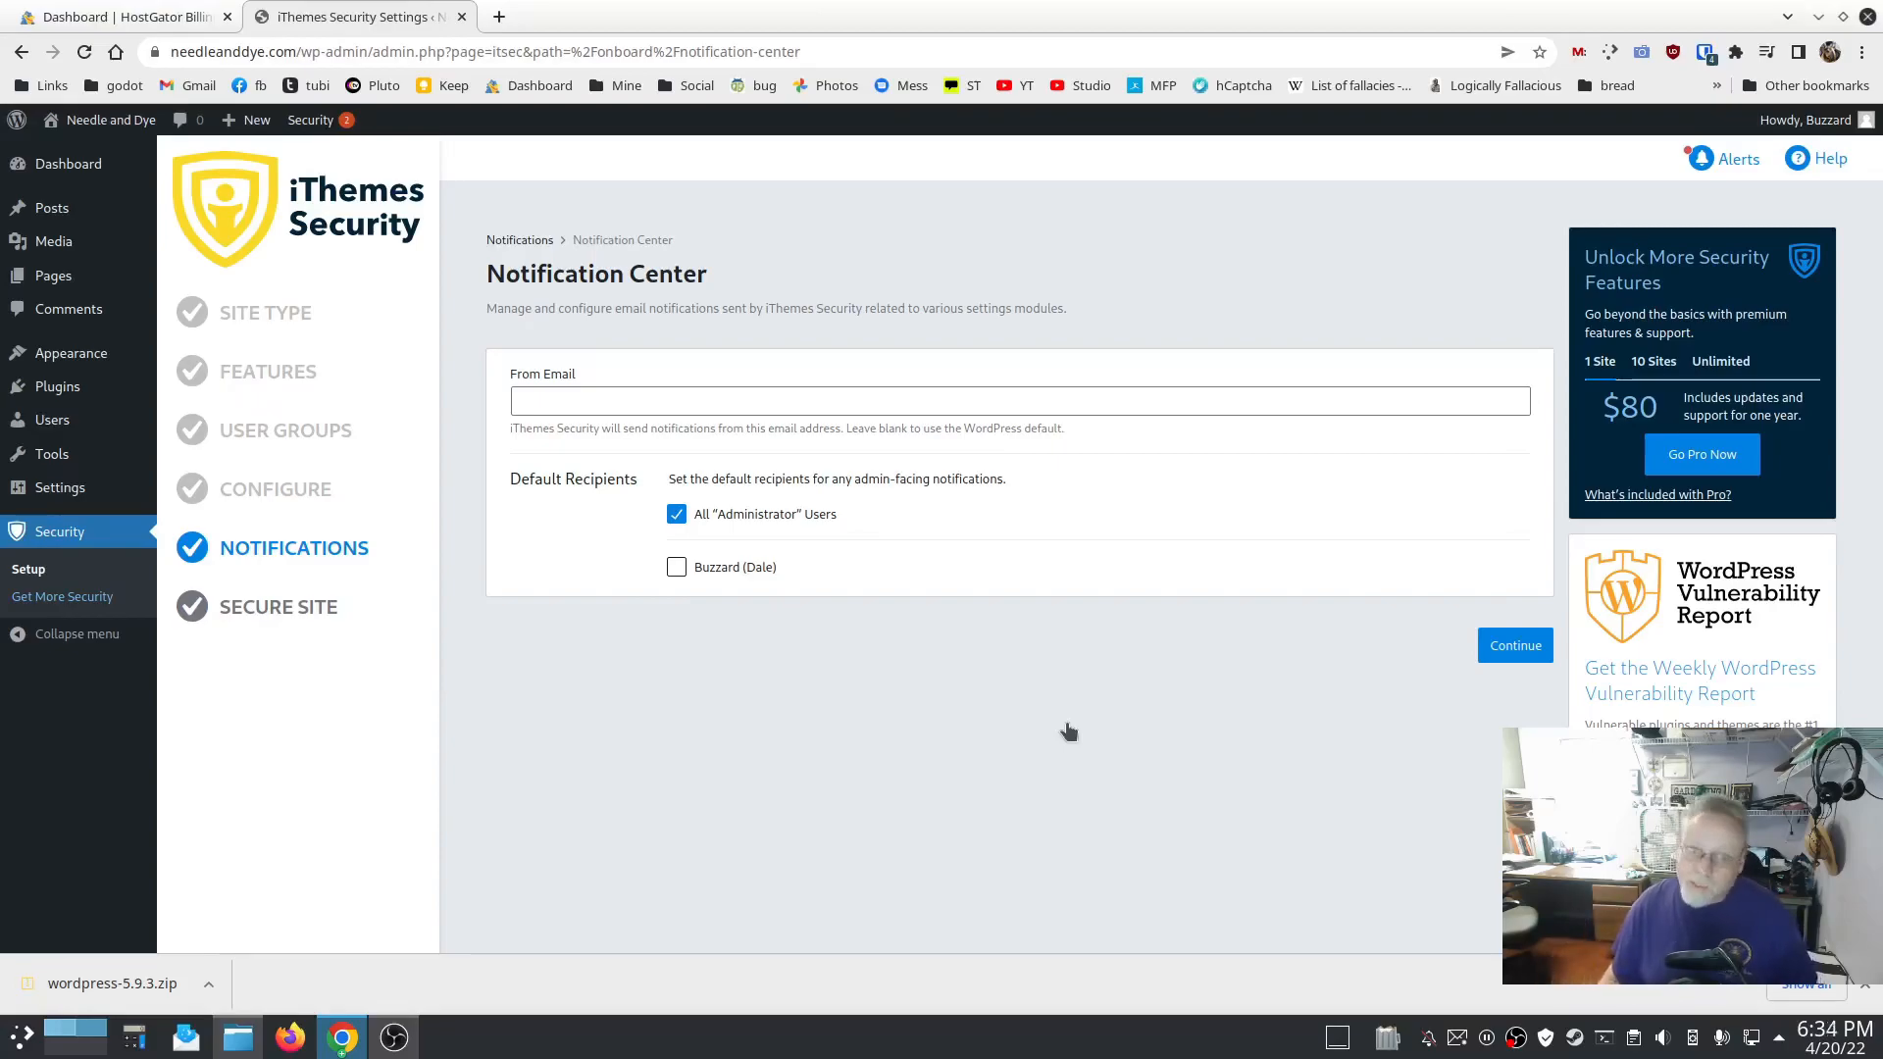
Step: Review the Enable Features list, secure the site, then finish the wizard and go to Settings
{"action": "left_click", "coordinate": [1513, 647]}
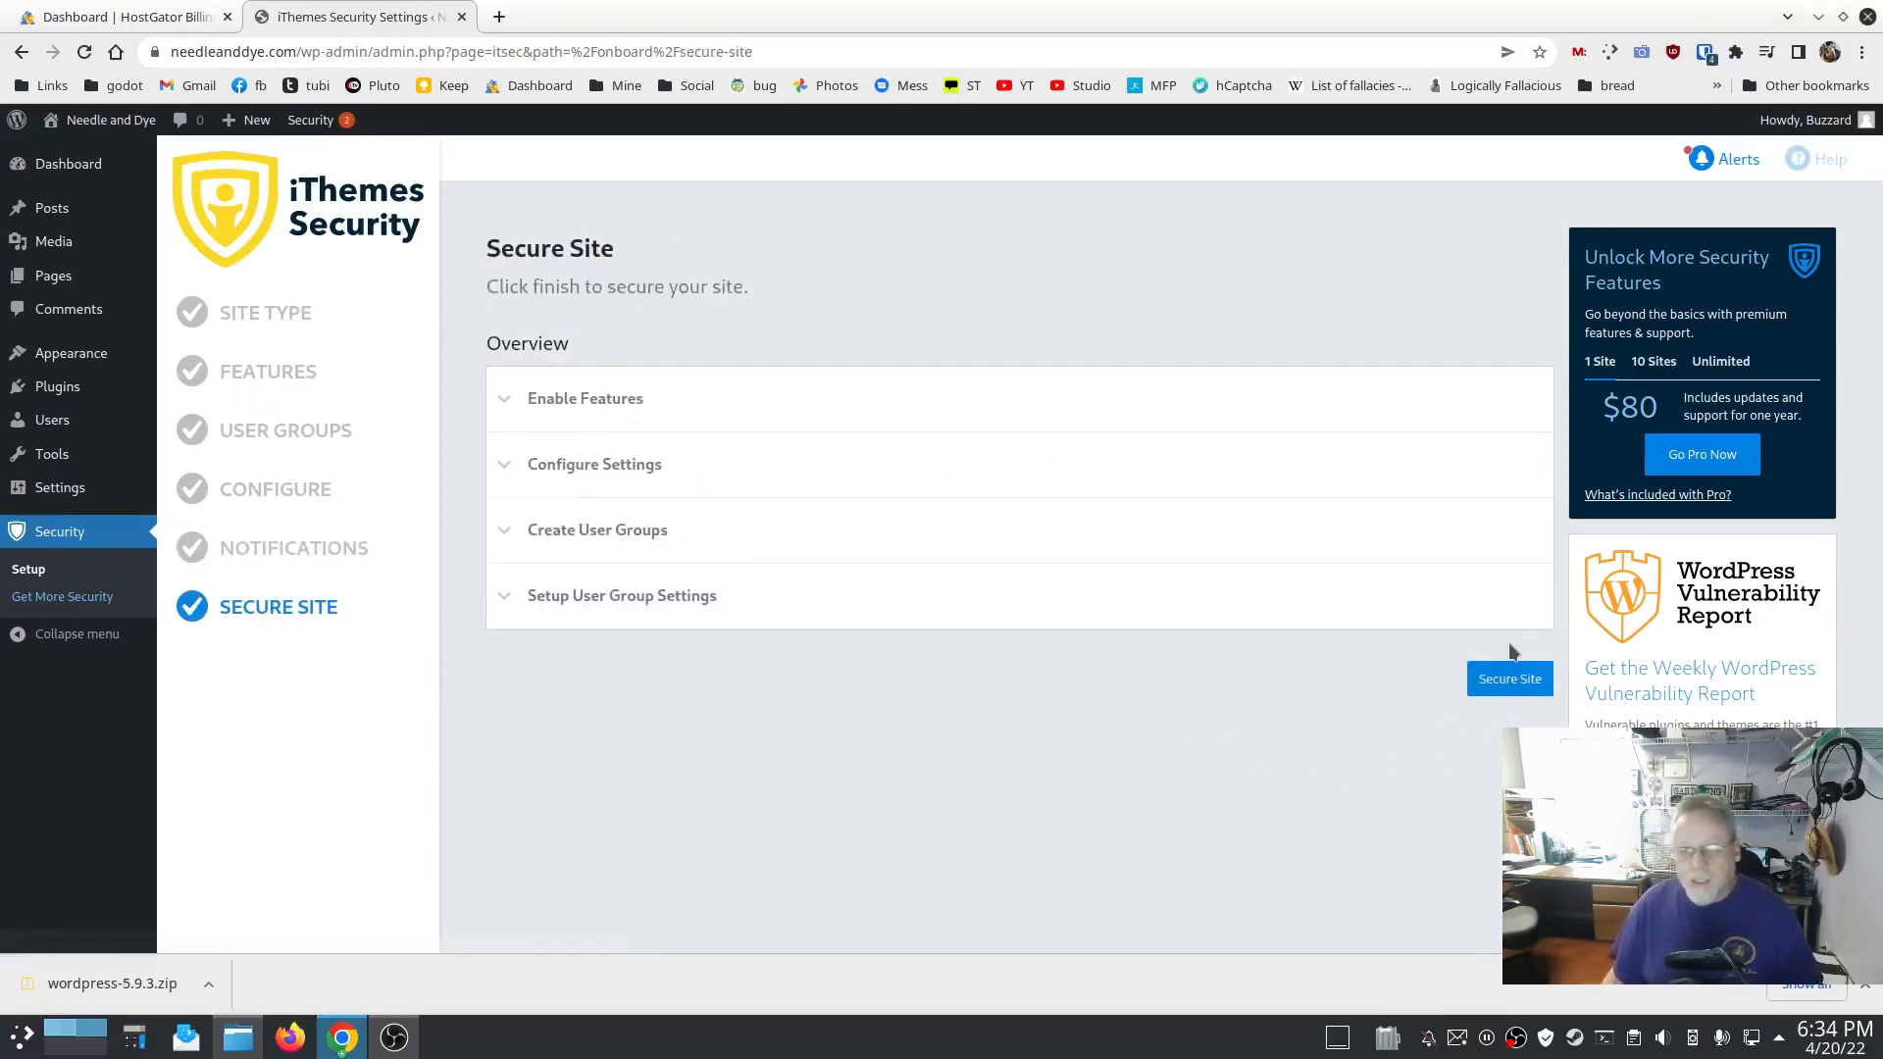
{"action": "left_click", "coordinate": [503, 400]}
{"action": "left_click", "coordinate": [503, 401]}
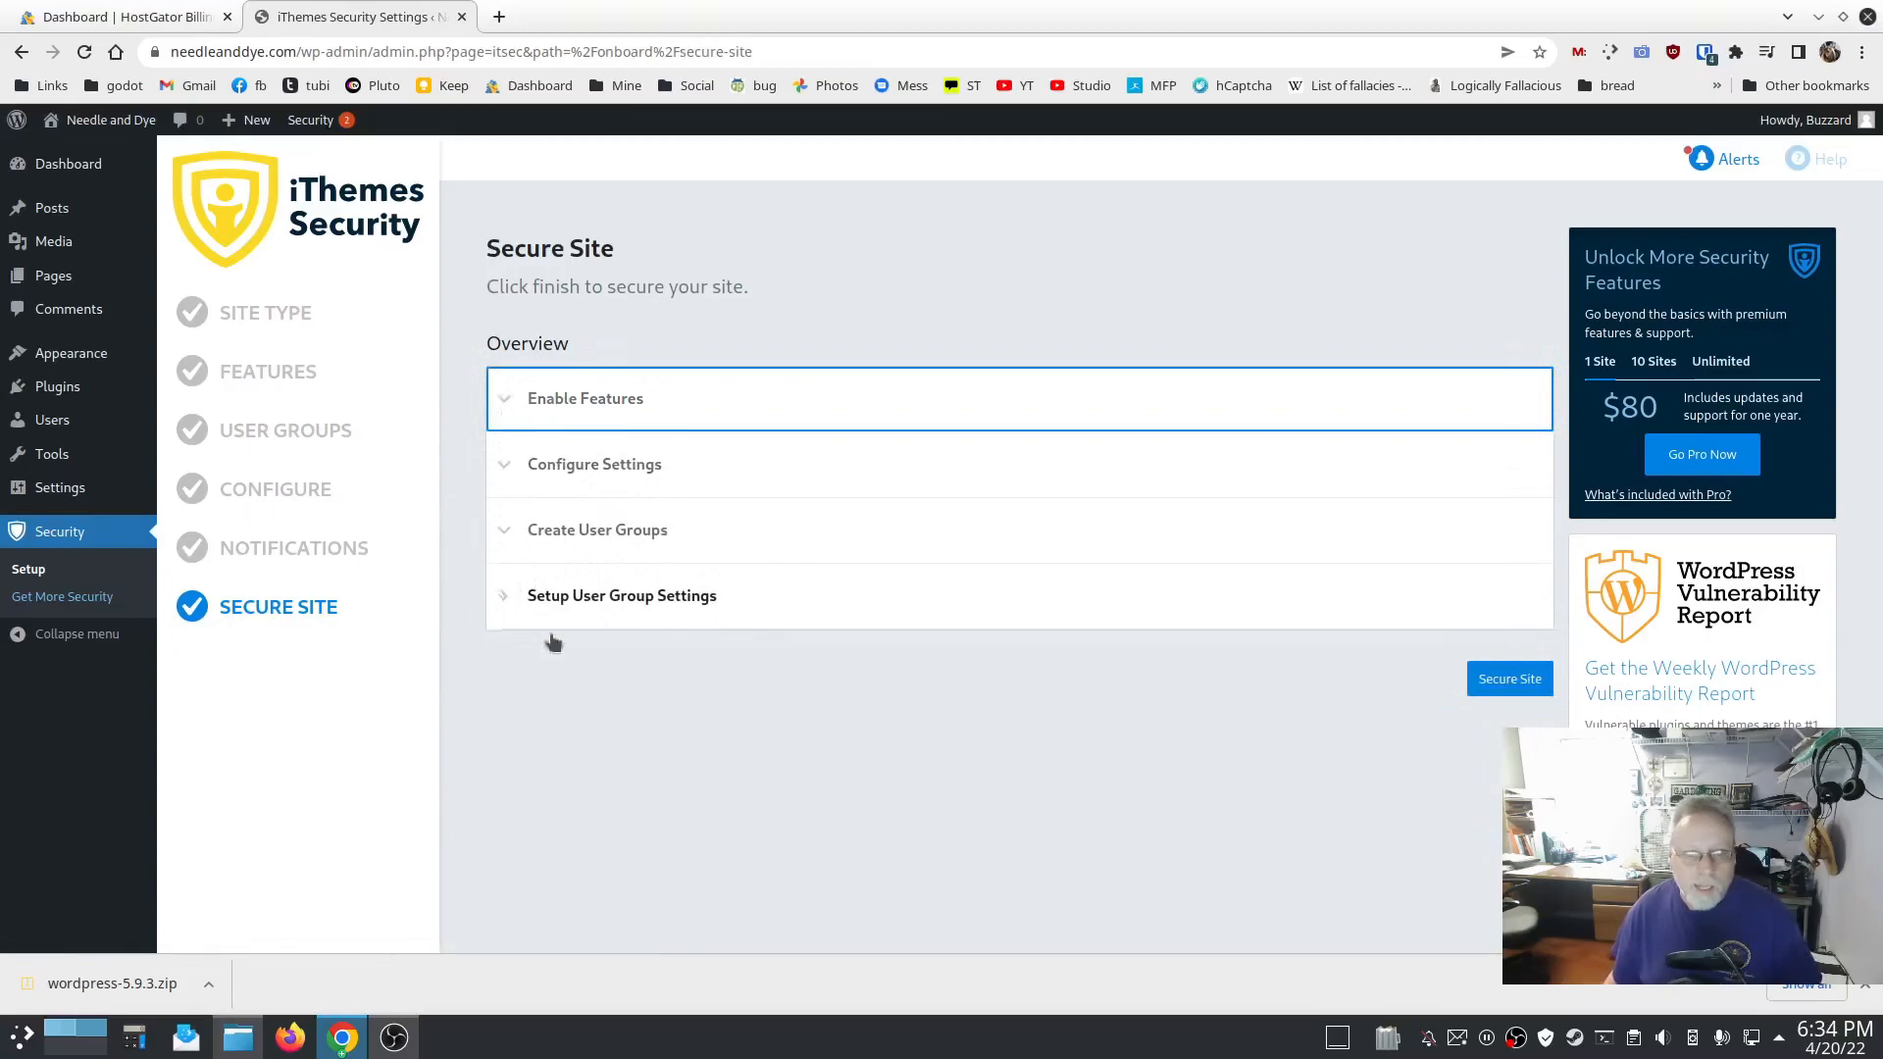
{"action": "left_click", "coordinate": [1495, 686]}
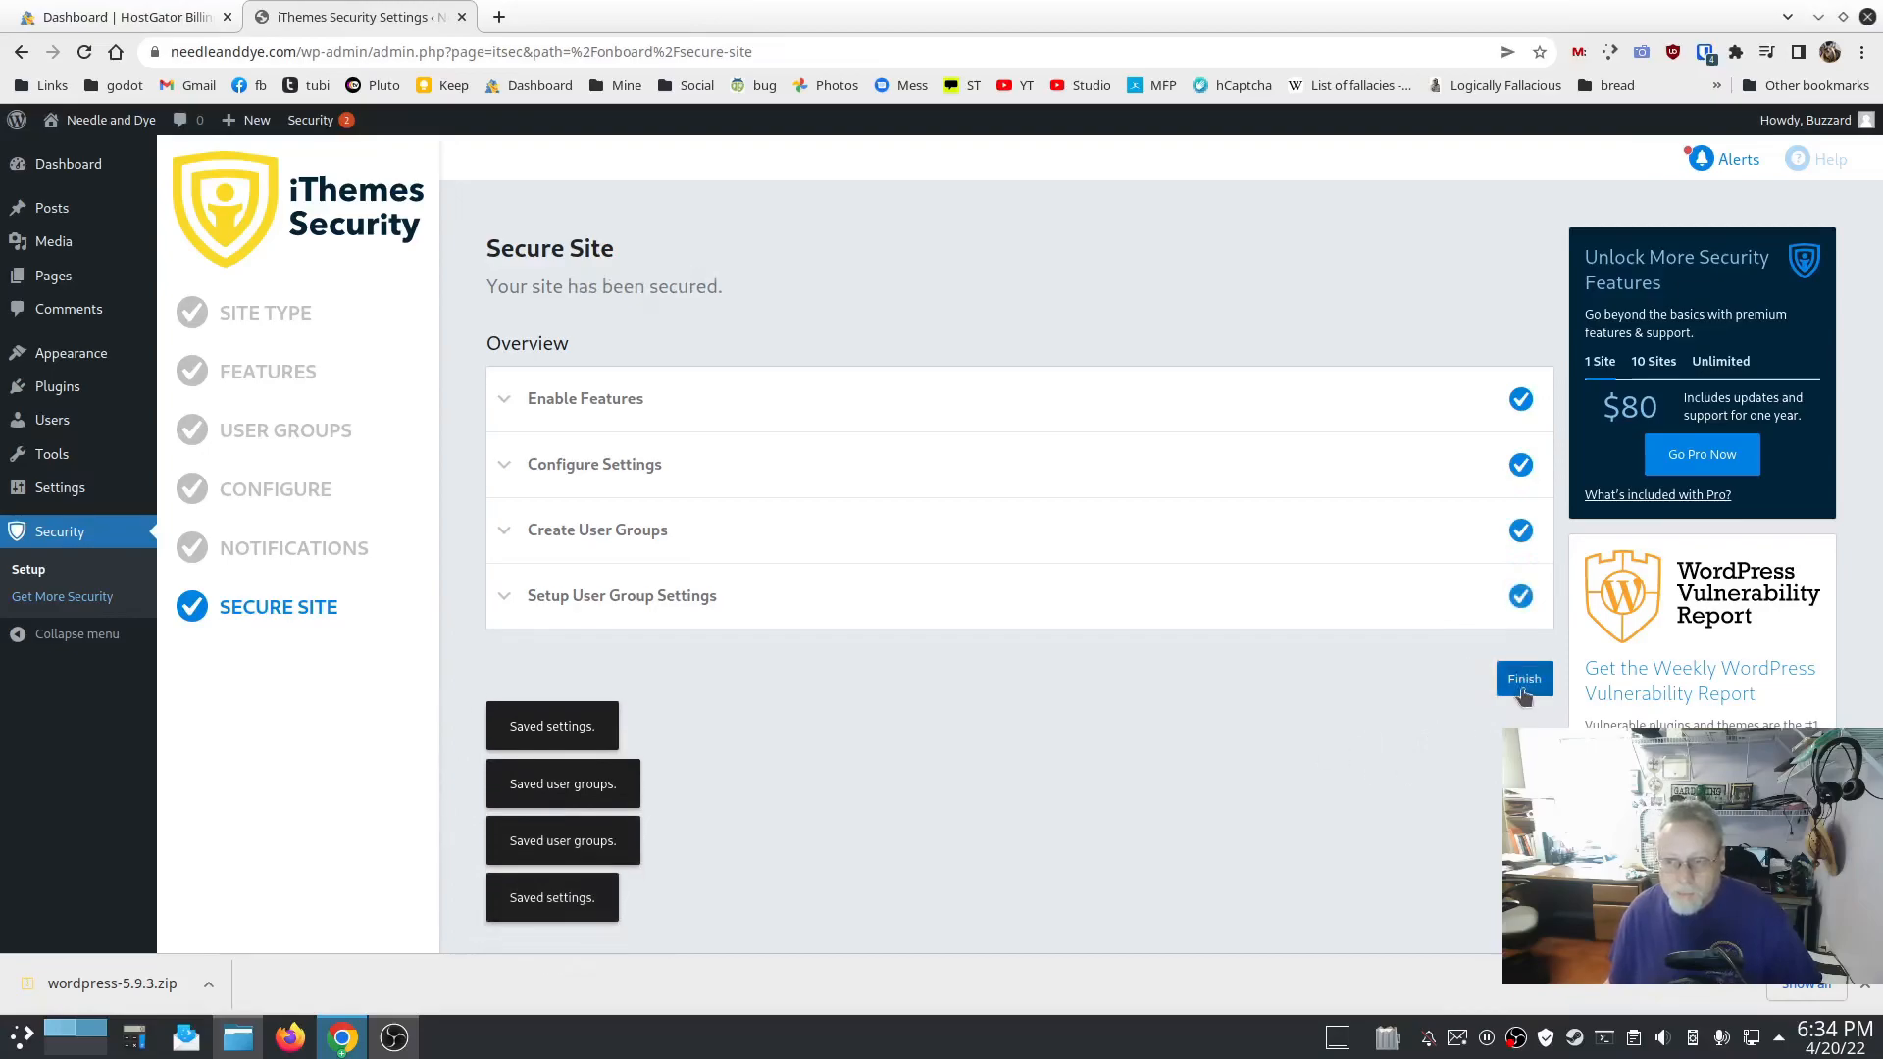
{"action": "left_click", "coordinate": [1523, 679]}
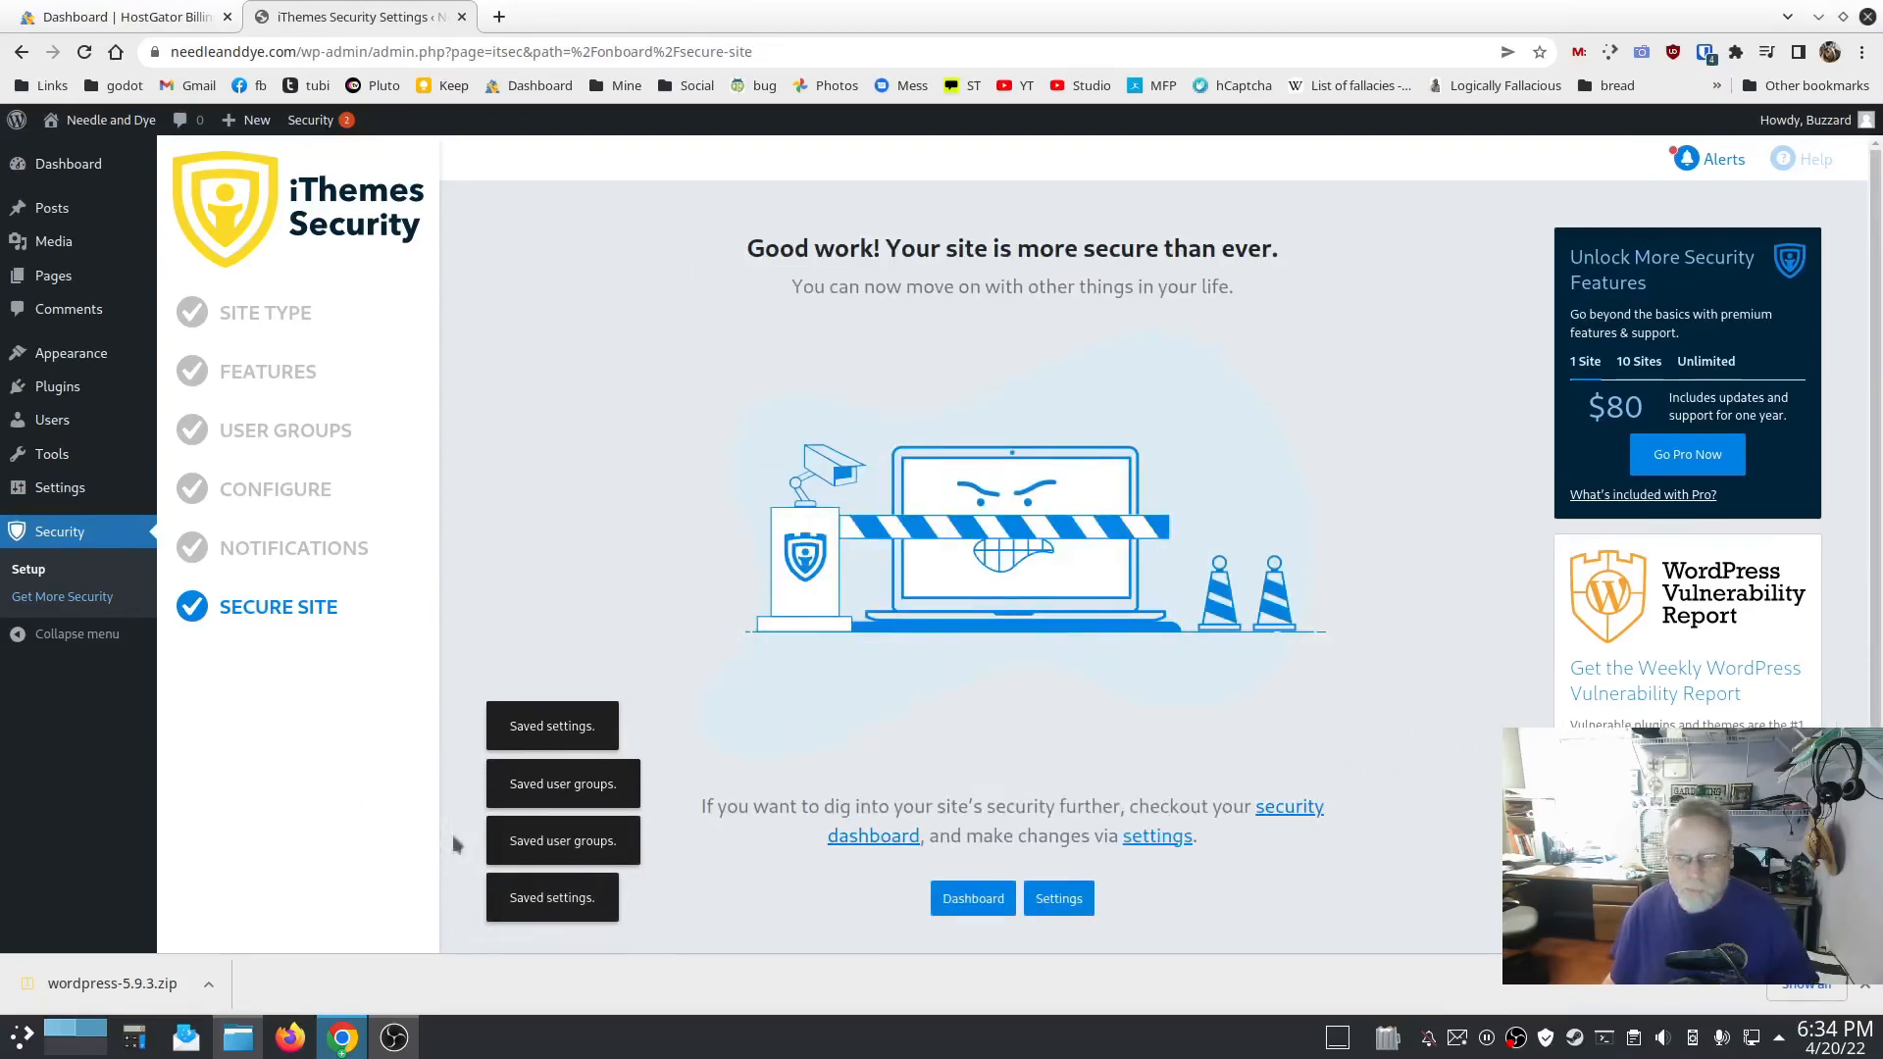
{"action": "left_click", "coordinate": [1057, 901]}
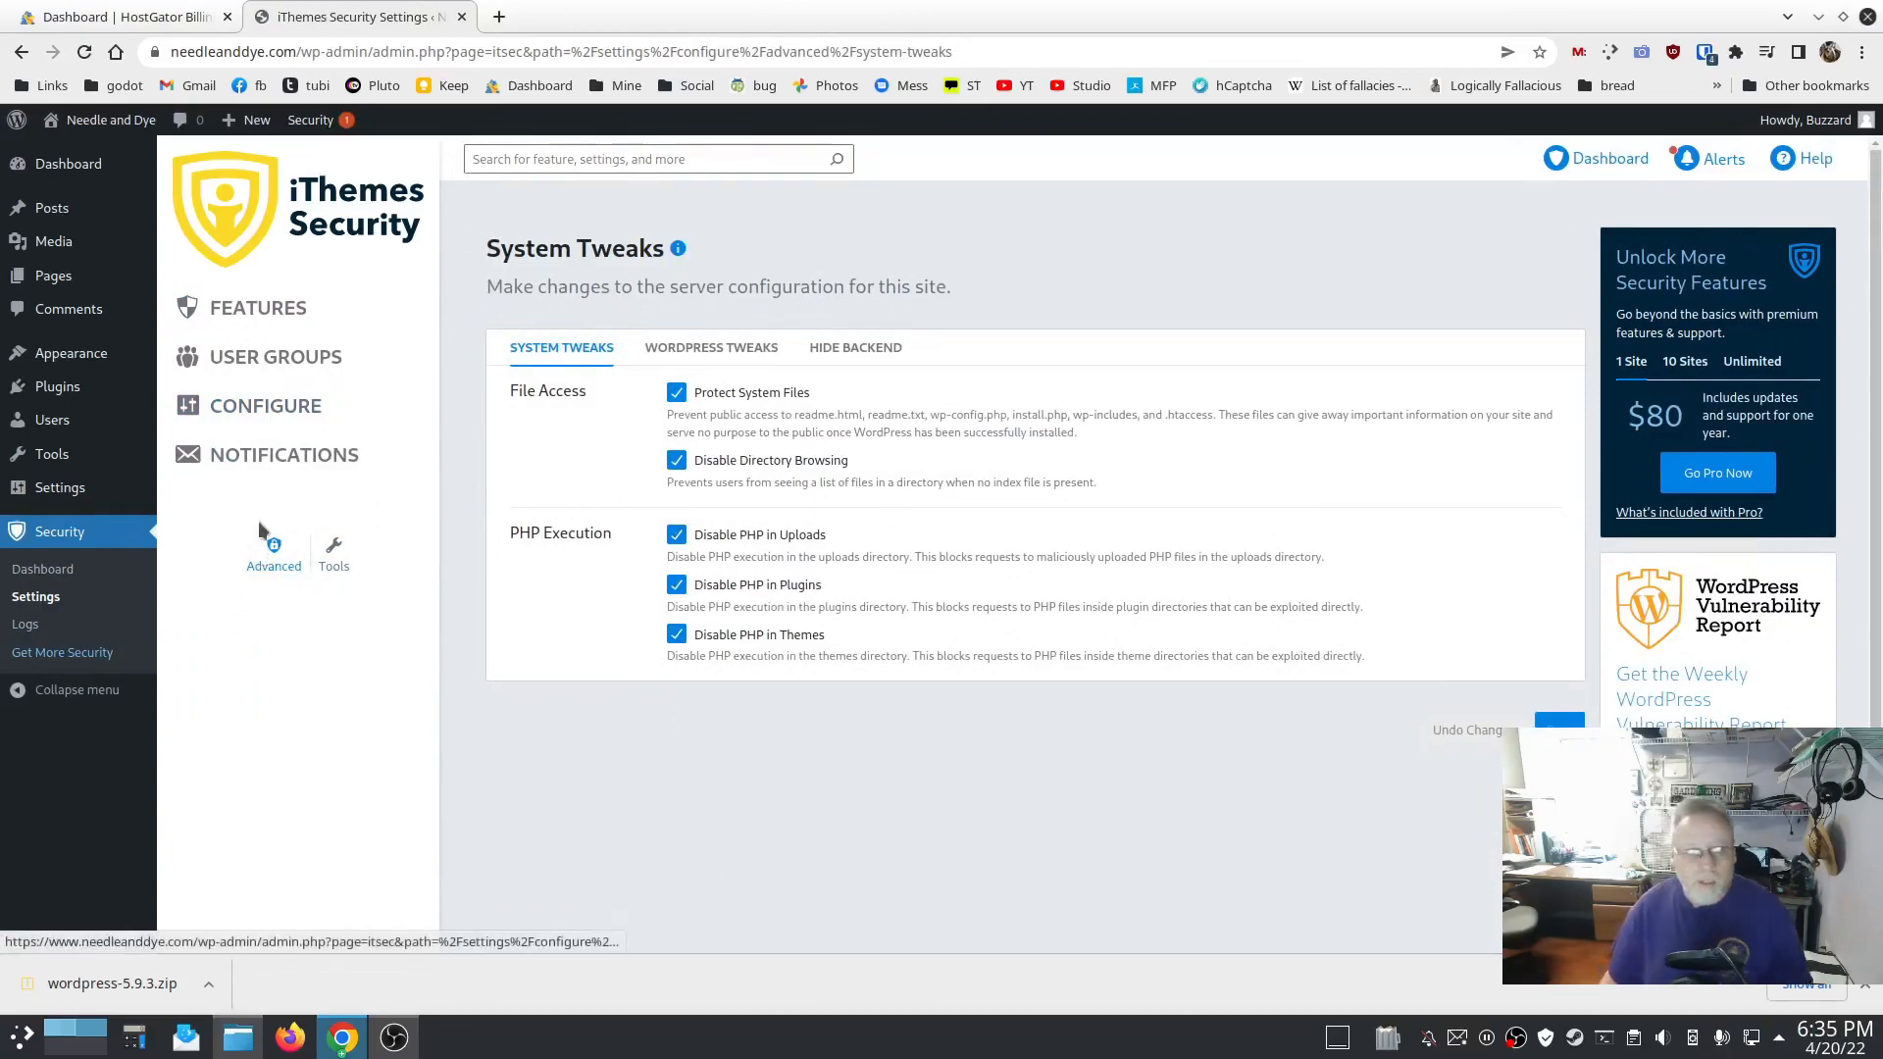
Step: Set XML-RPC to Disable Pingbacks on the WordPress Tweaks tab
{"action": "left_click", "coordinate": [721, 351]}
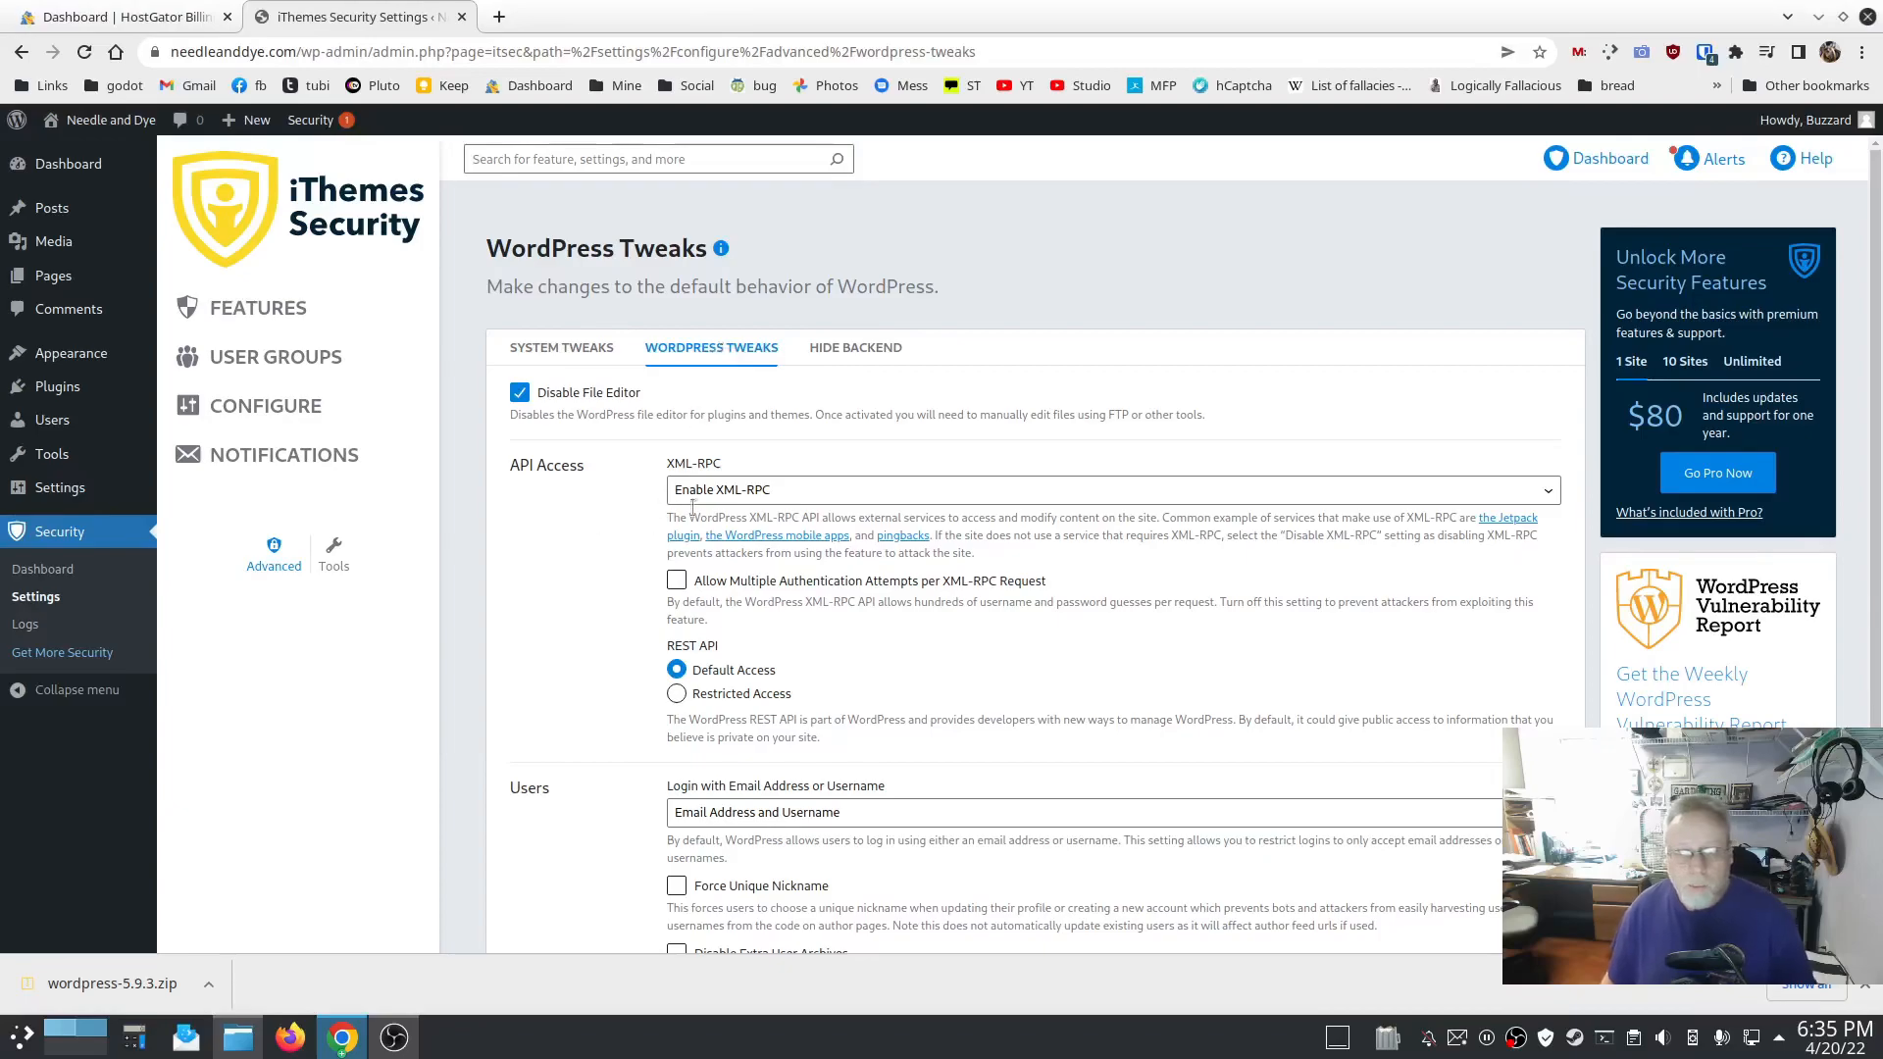
{"action": "left_click", "coordinate": [791, 491]}
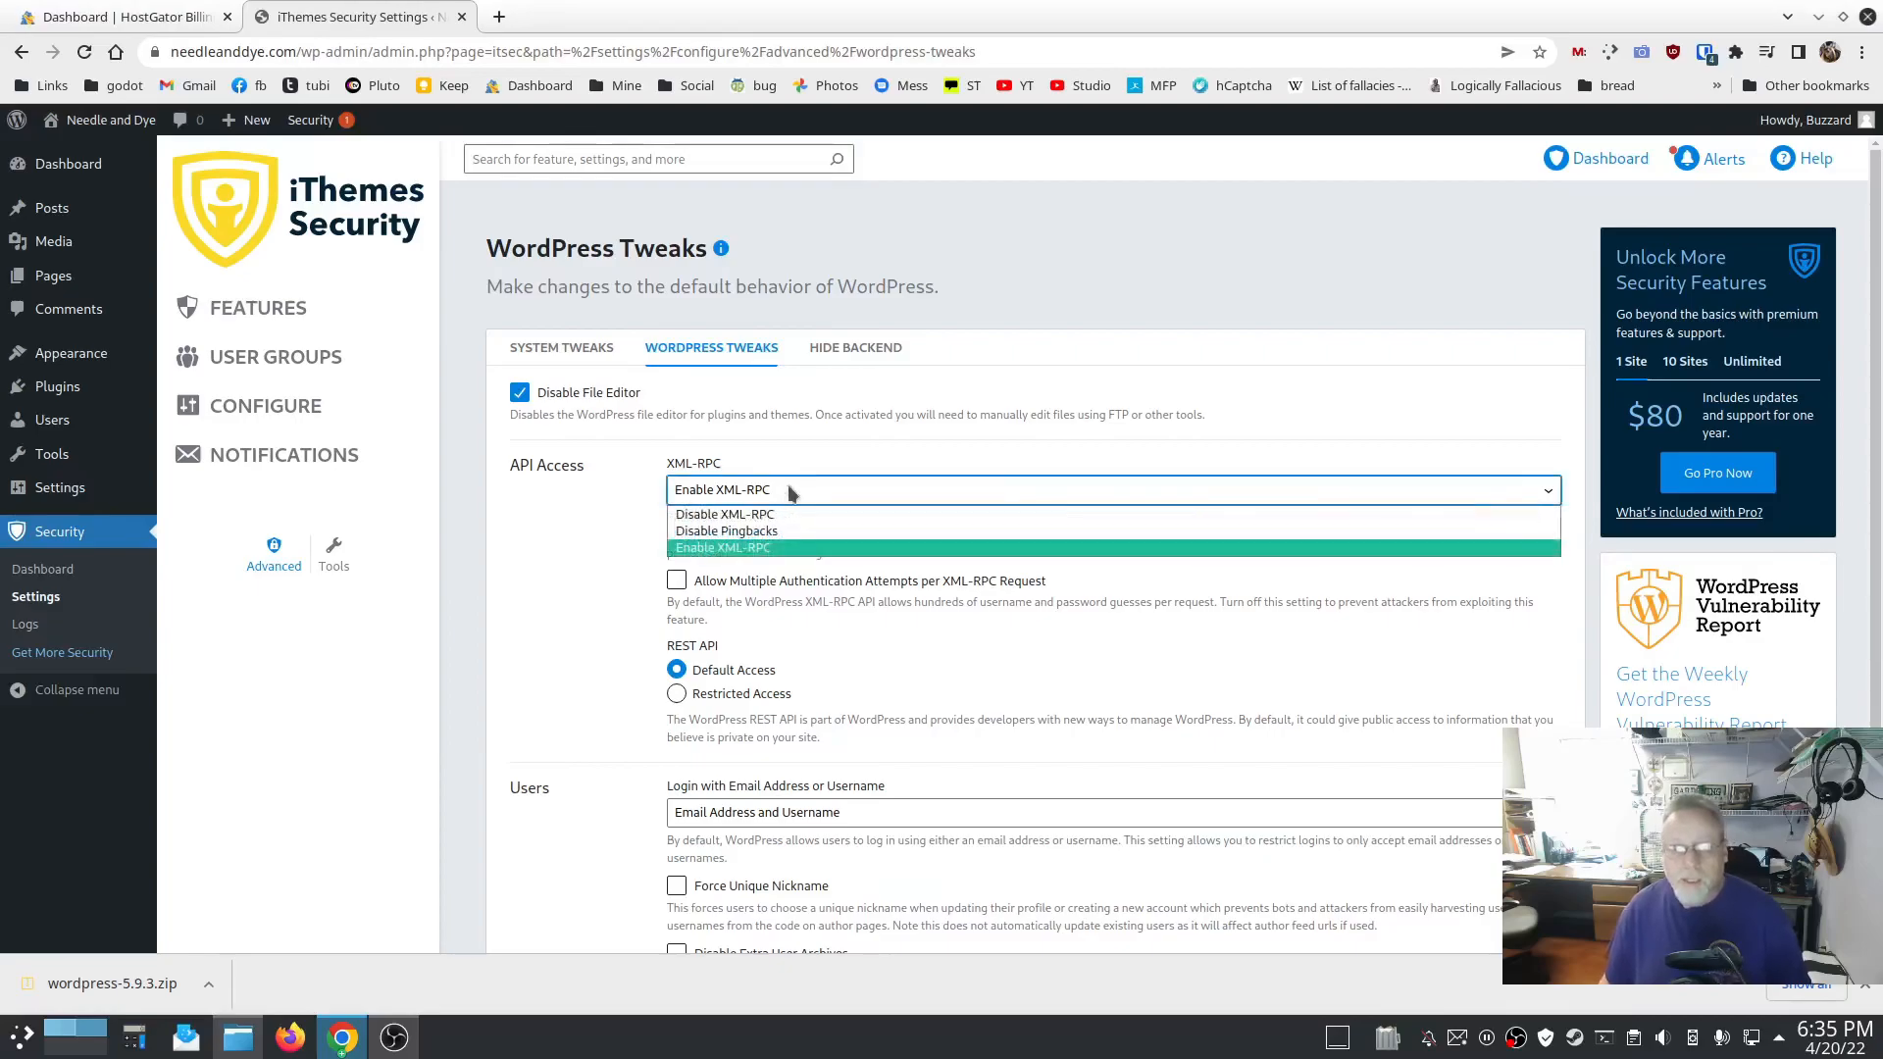
{"action": "left_click", "coordinate": [763, 532]}
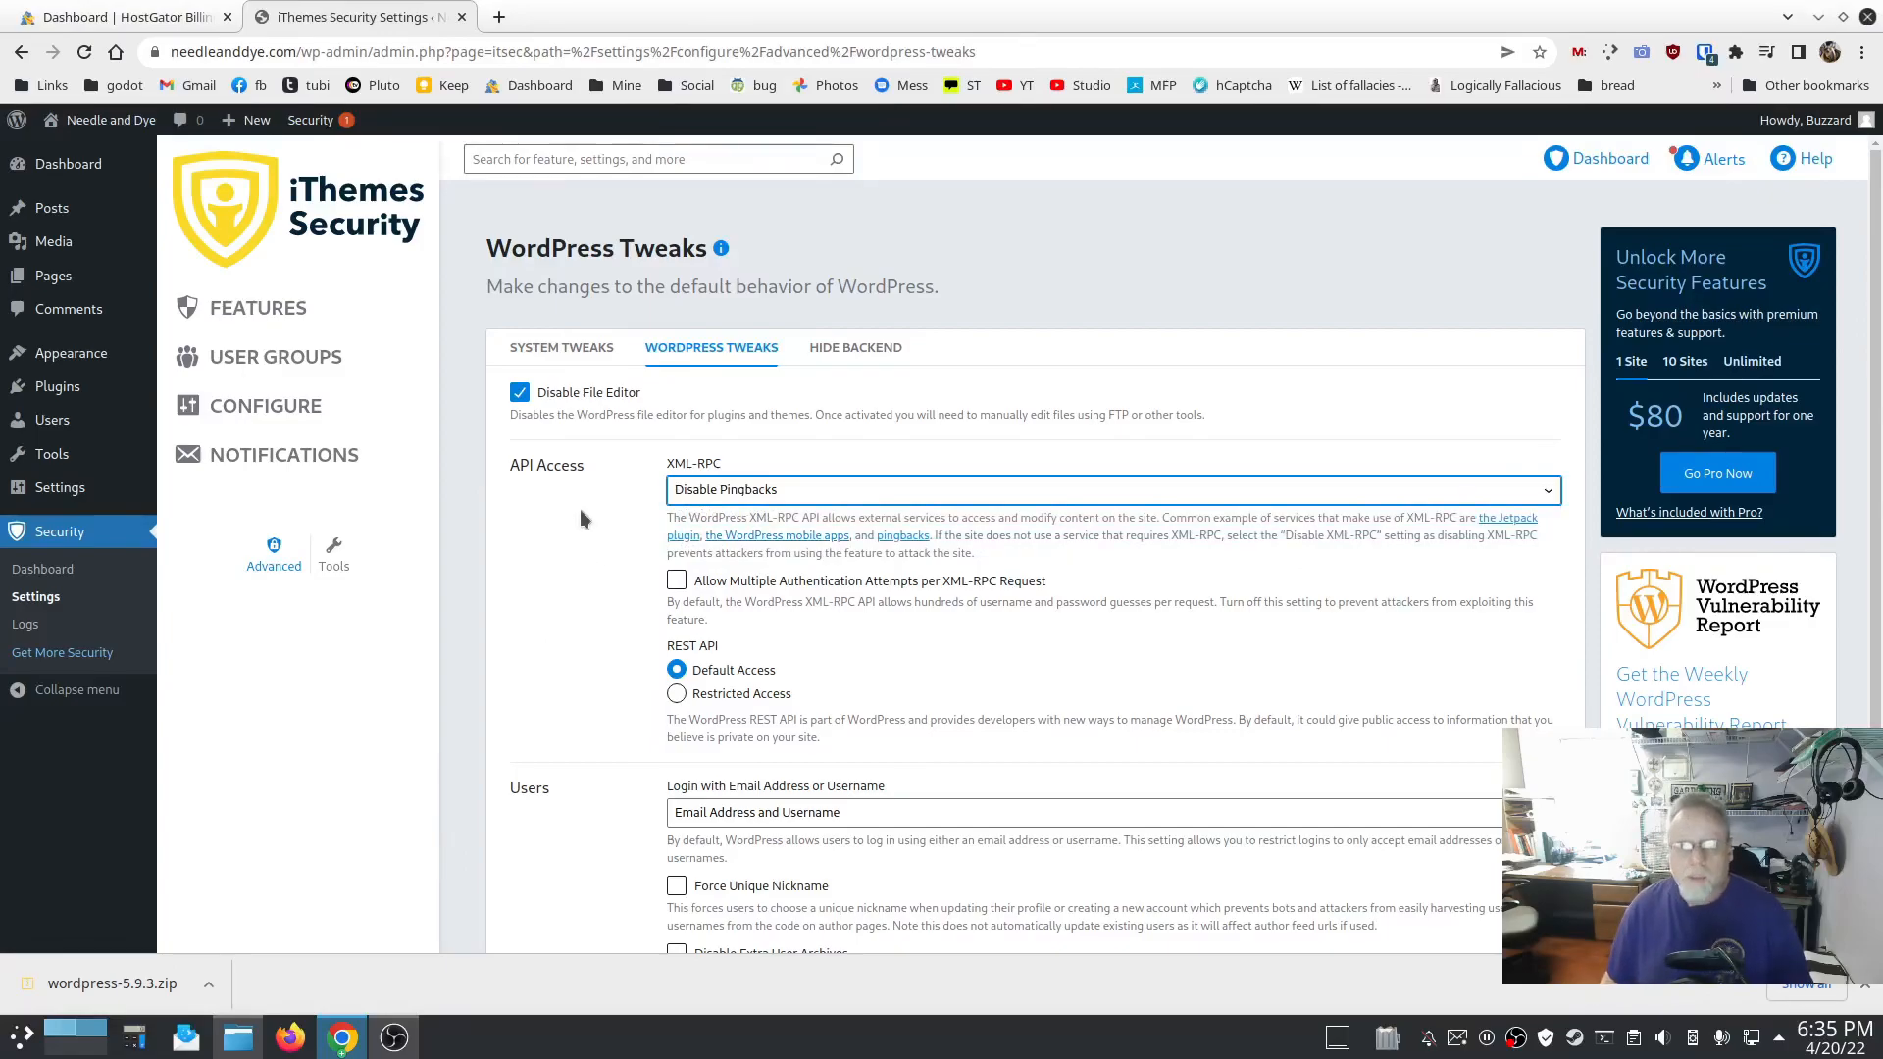
{"action": "left_click", "coordinate": [768, 486]}
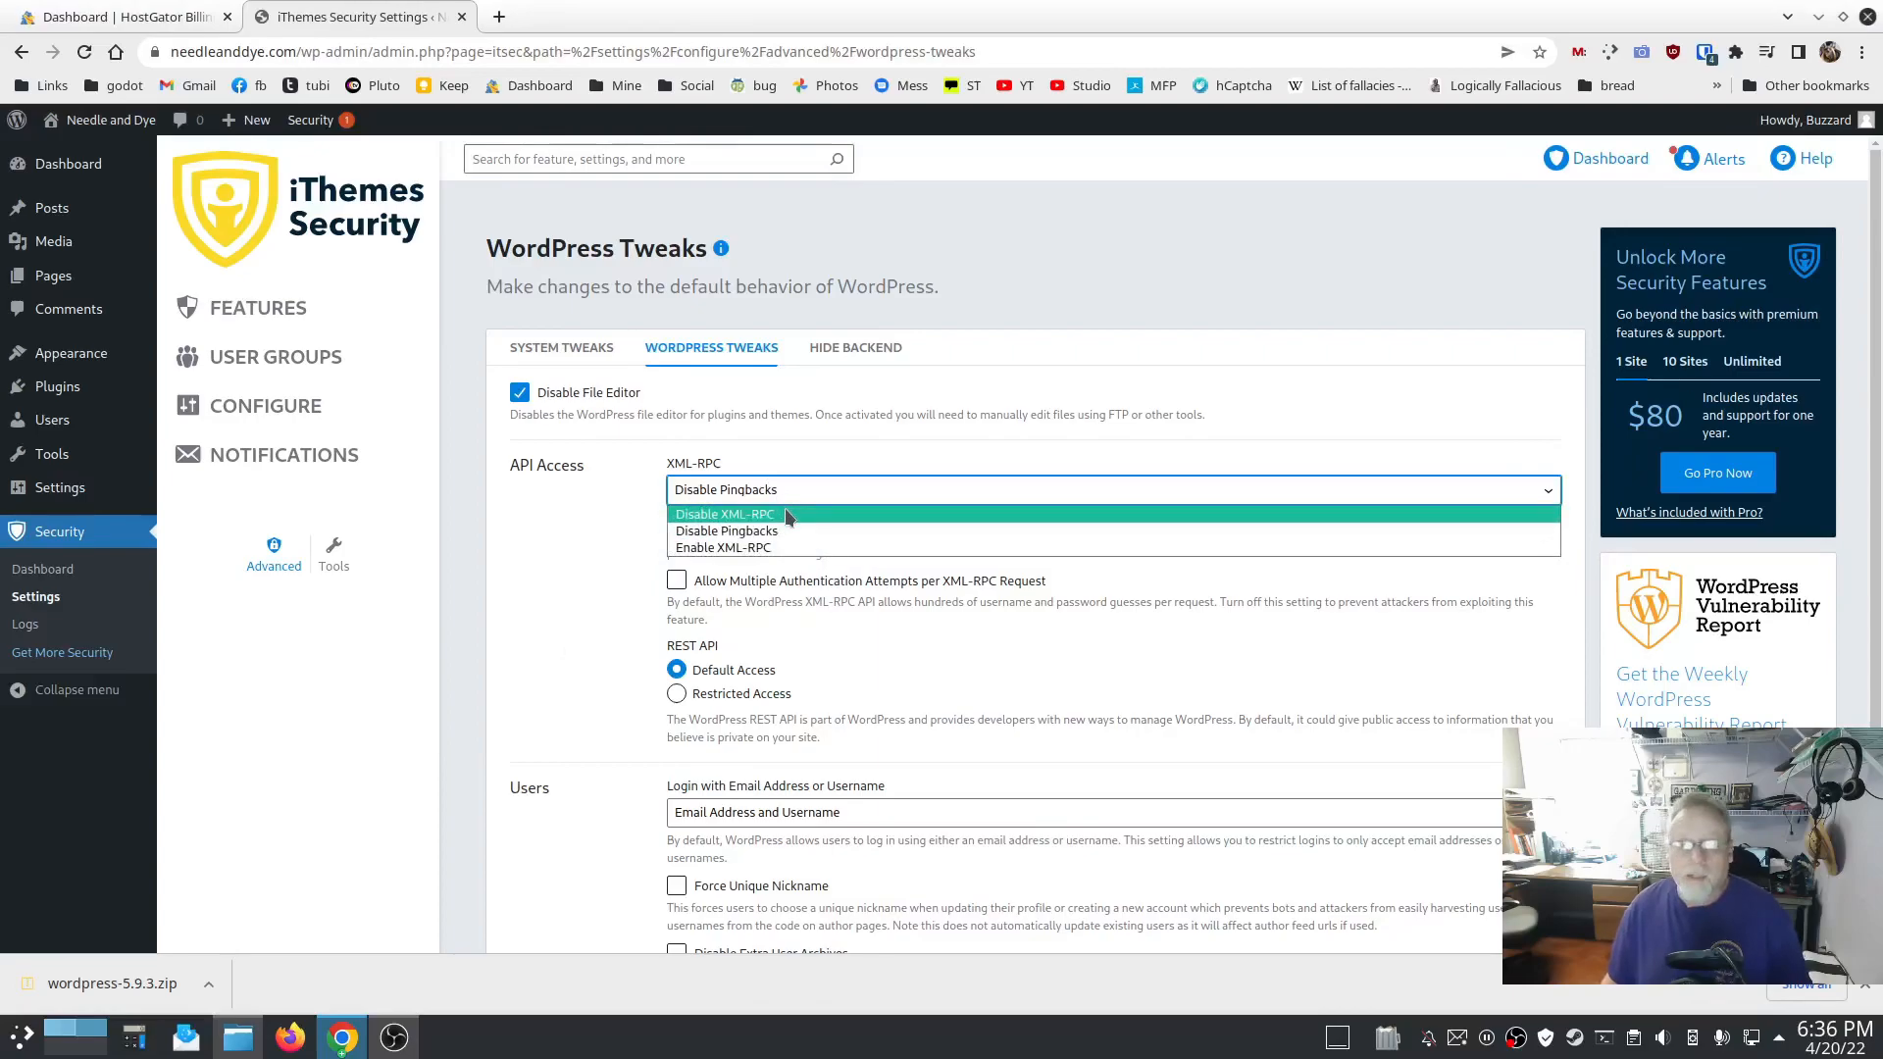
{"action": "left_click", "coordinate": [580, 565]}
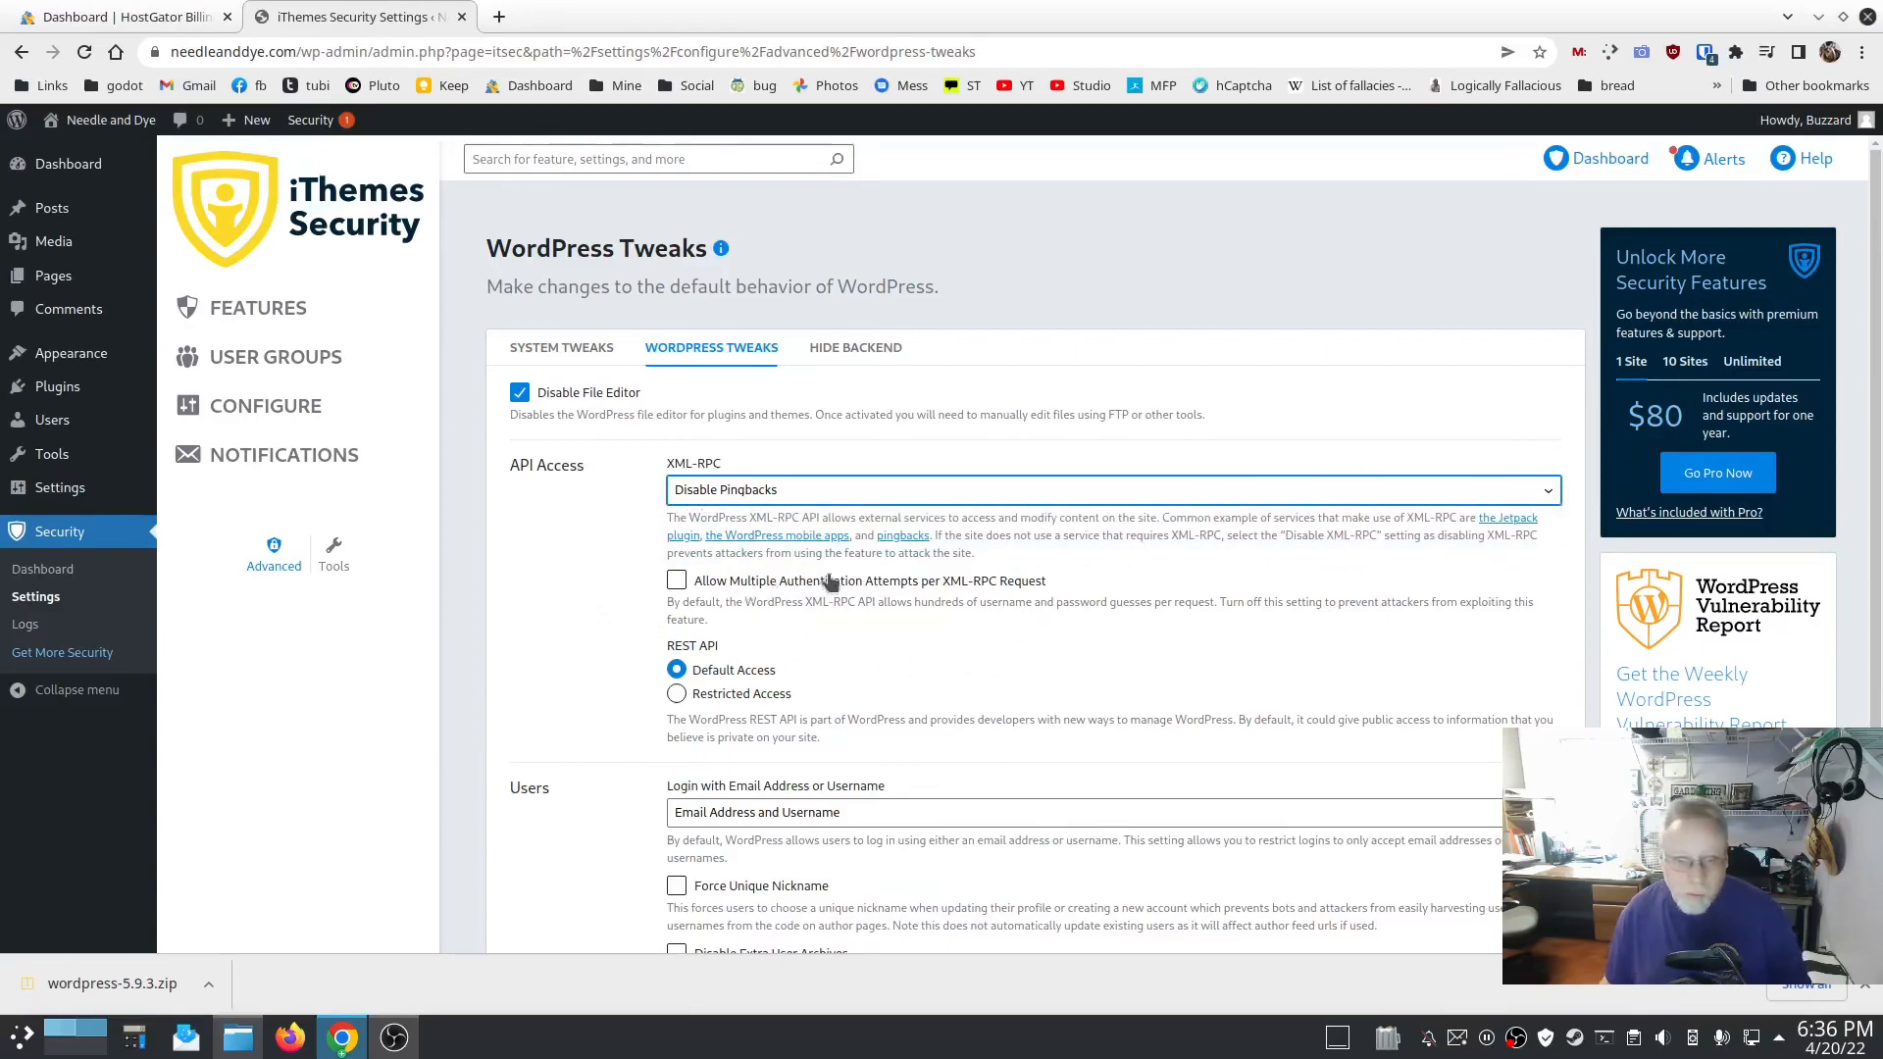
Step: Set REST API to Restricted Access and enable Force Unique Nickname and Disable Extra User Archives
{"action": "scroll", "coordinate": [603, 632], "scroll_direction": "down", "scroll_amount": 2}
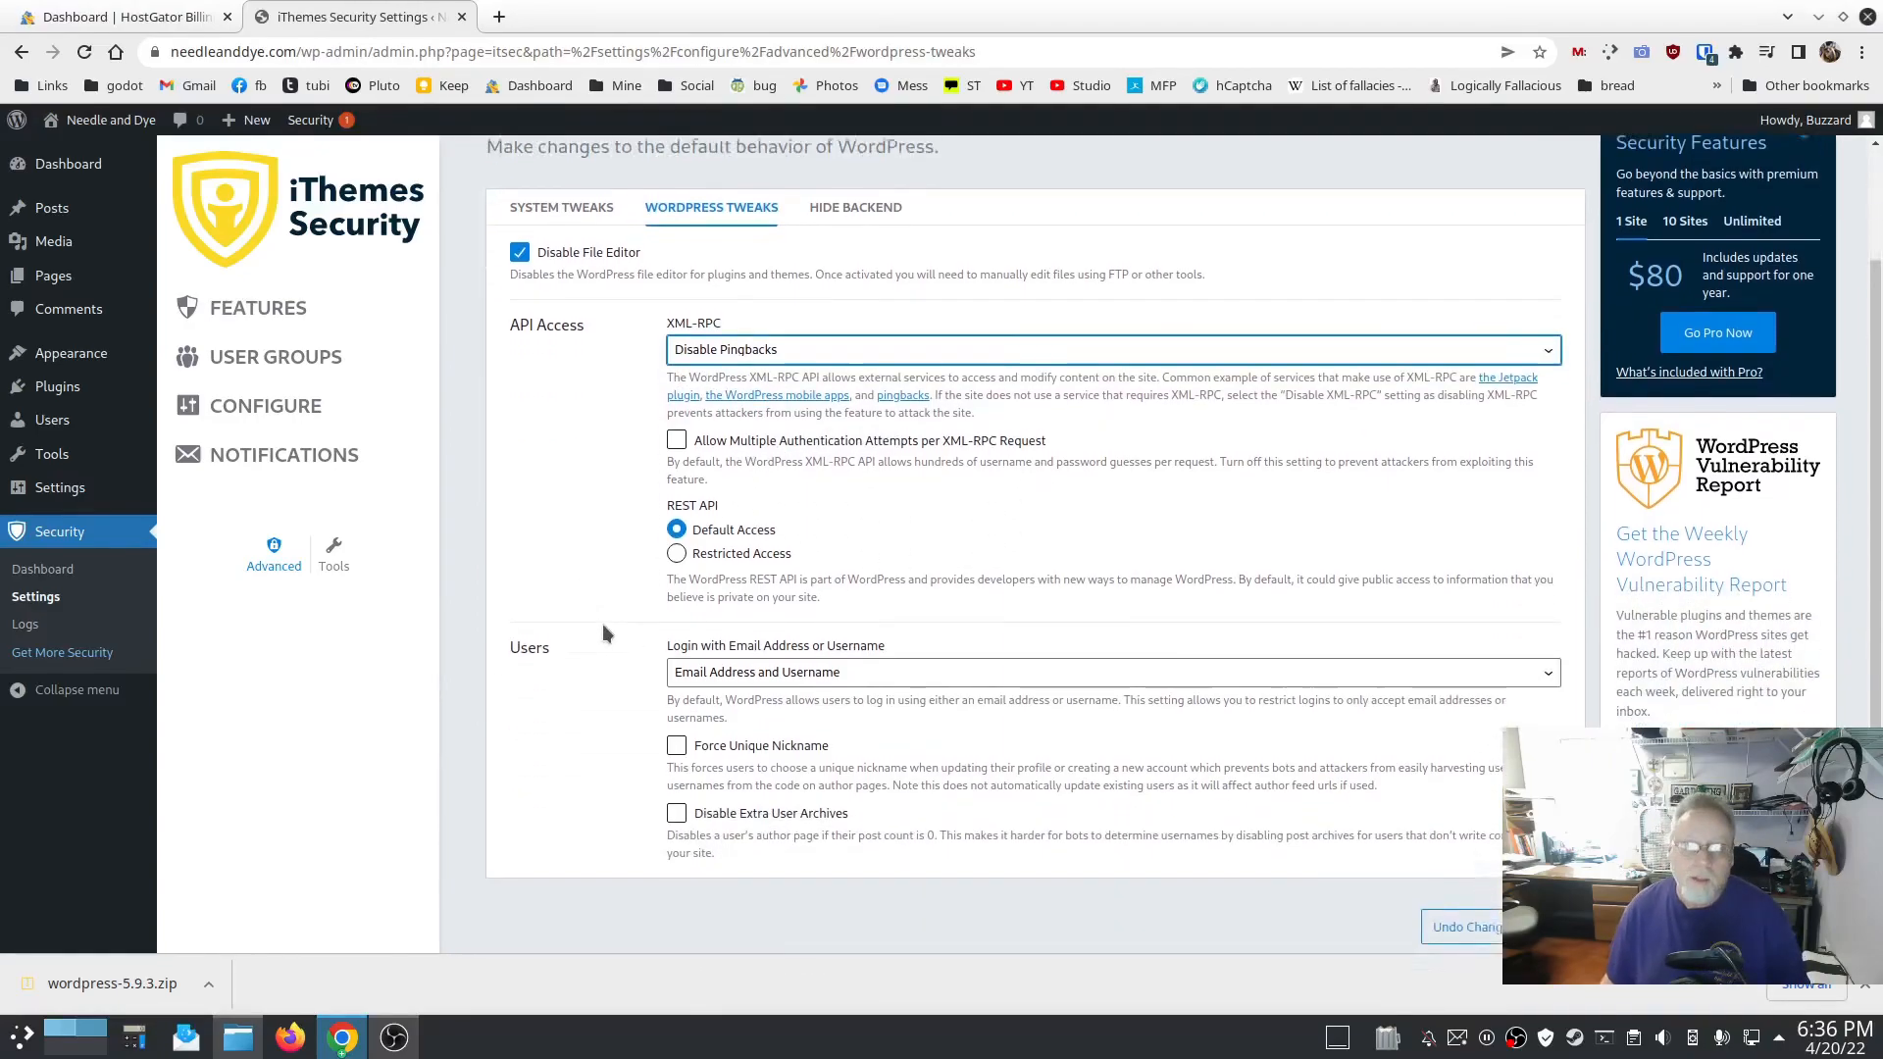
{"action": "left_click", "coordinate": [677, 515]}
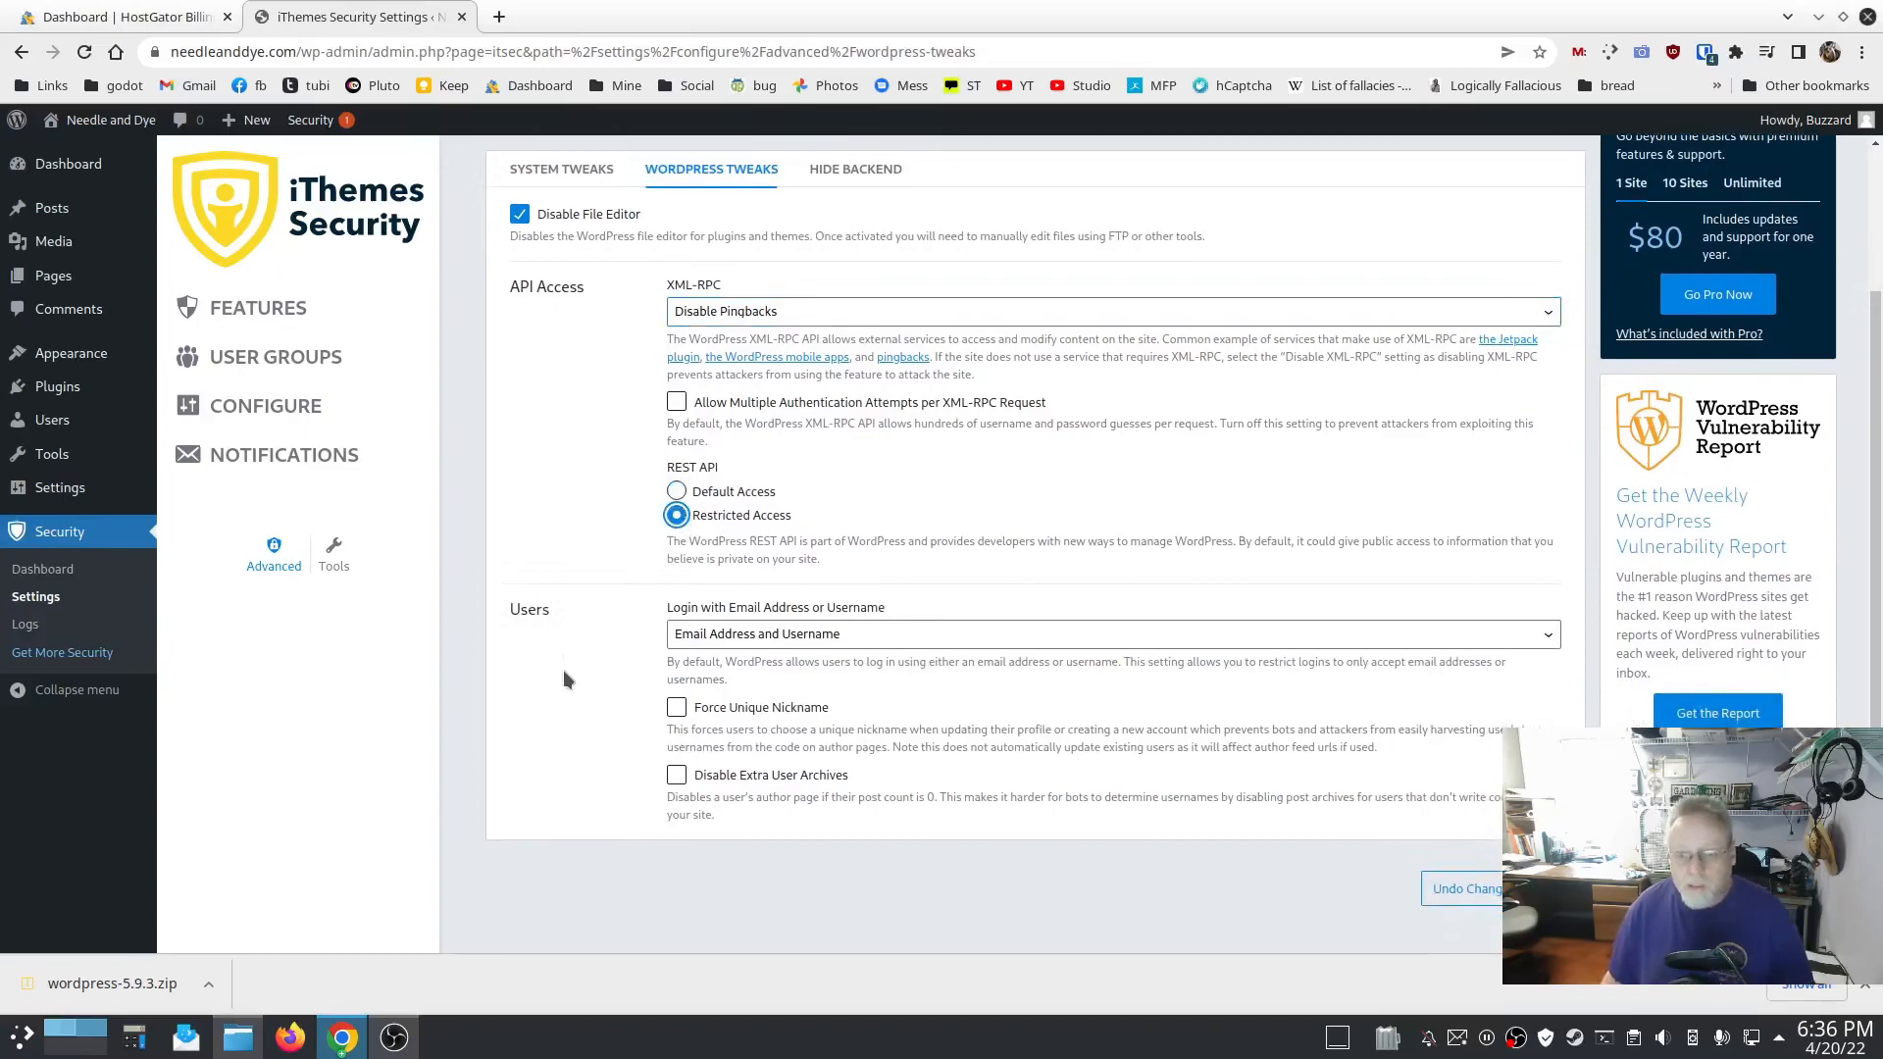
{"action": "key", "text": "Tab"}
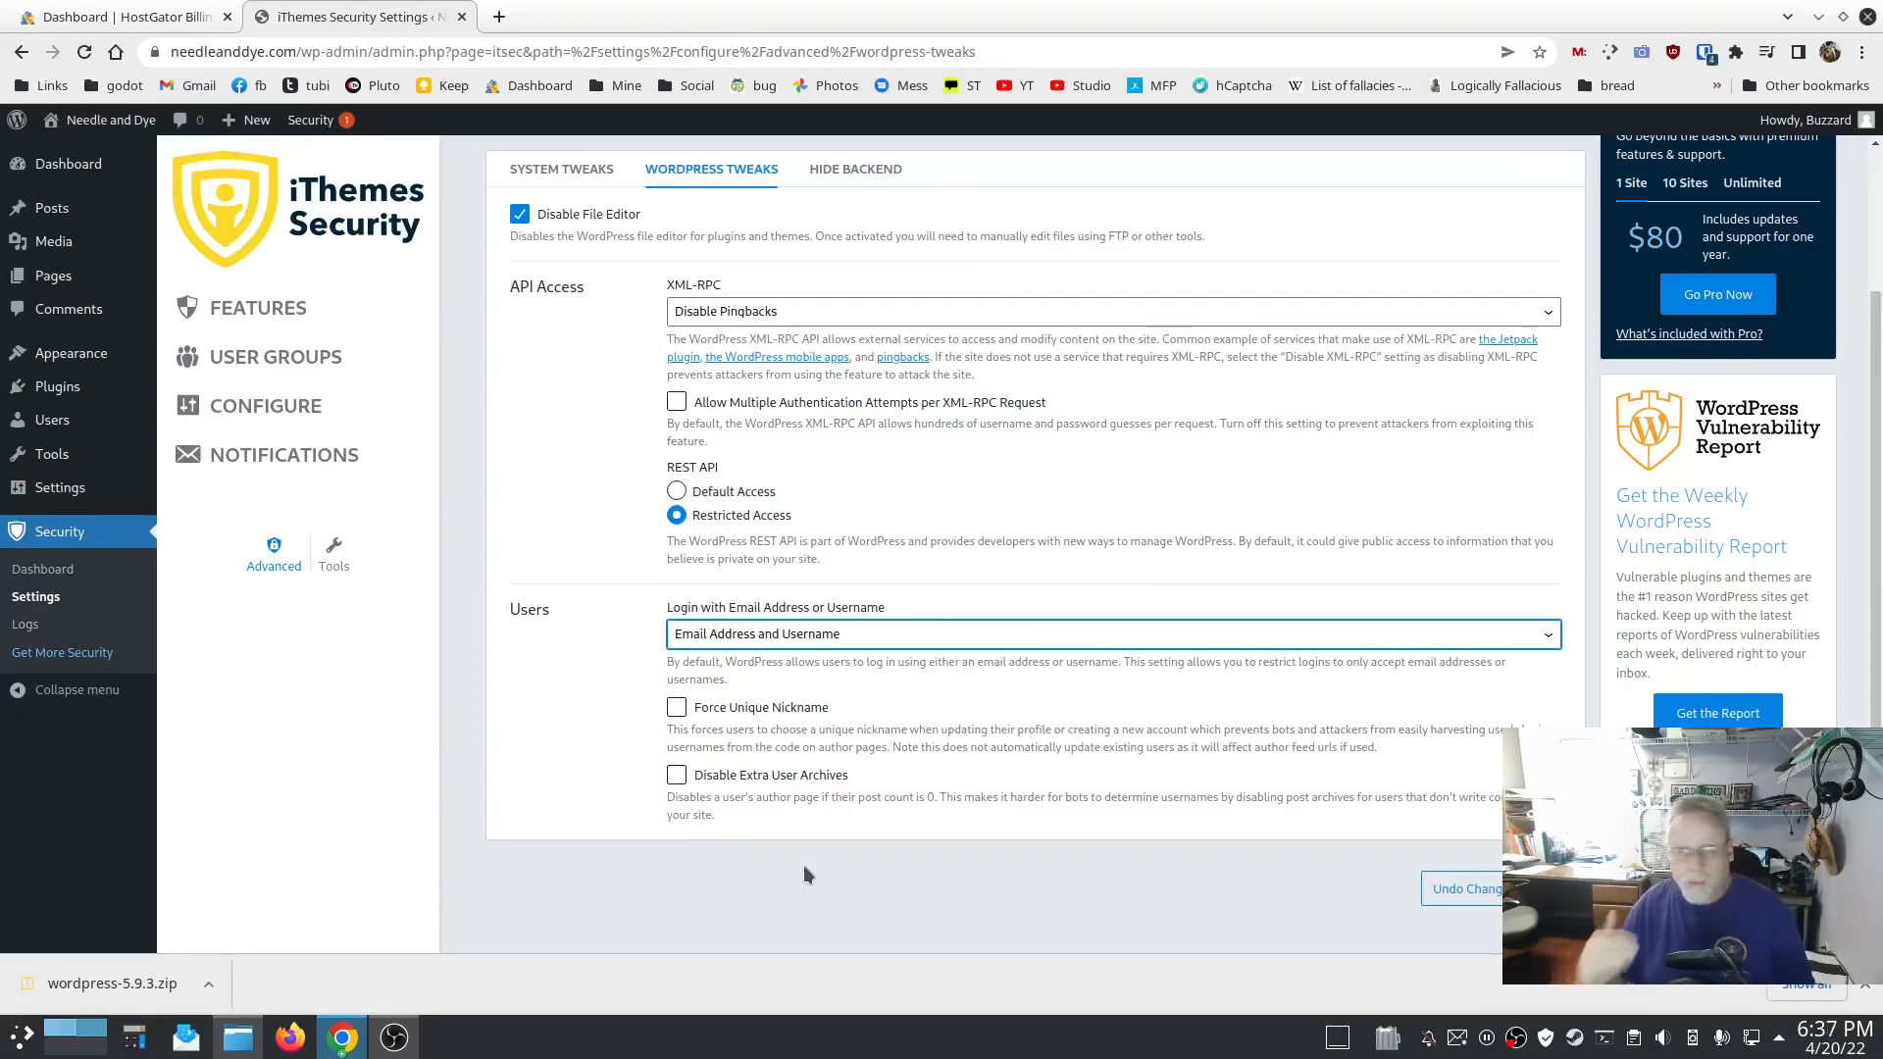
{"action": "left_click", "coordinate": [677, 708]}
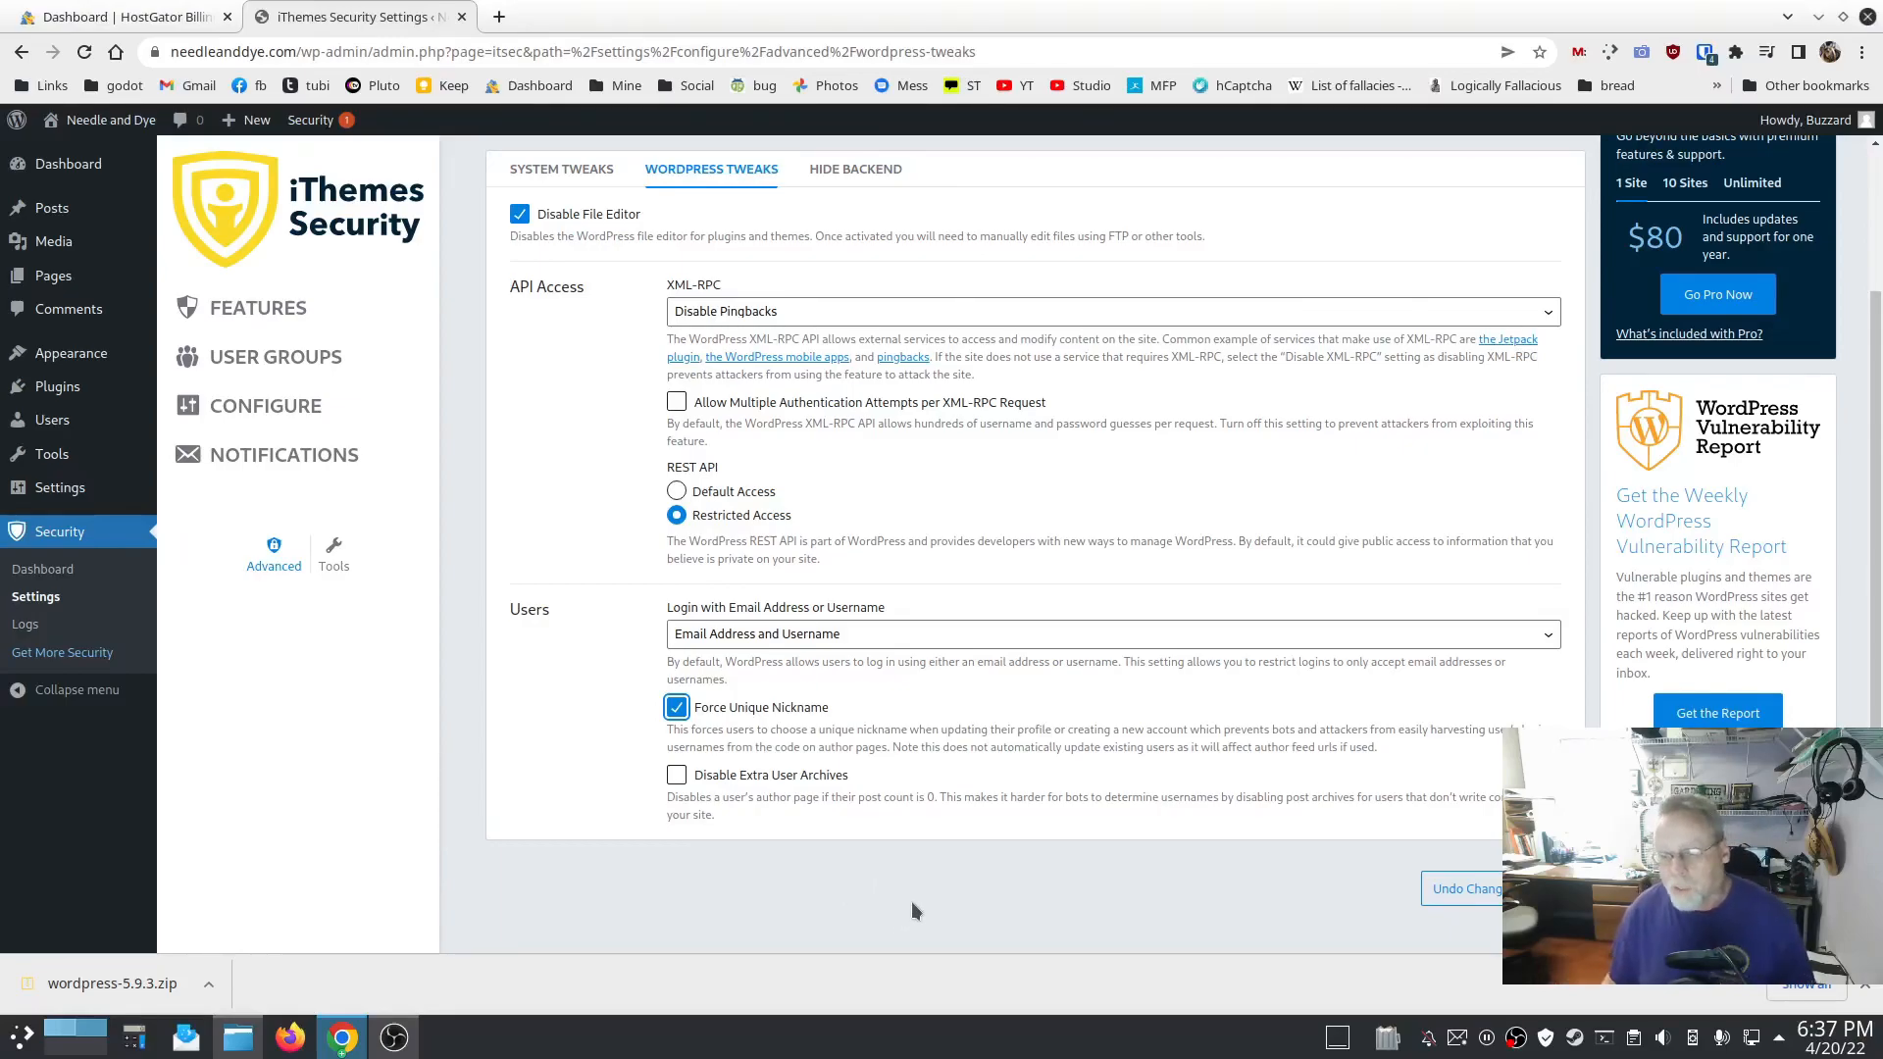
{"action": "left_click", "coordinate": [677, 775]}
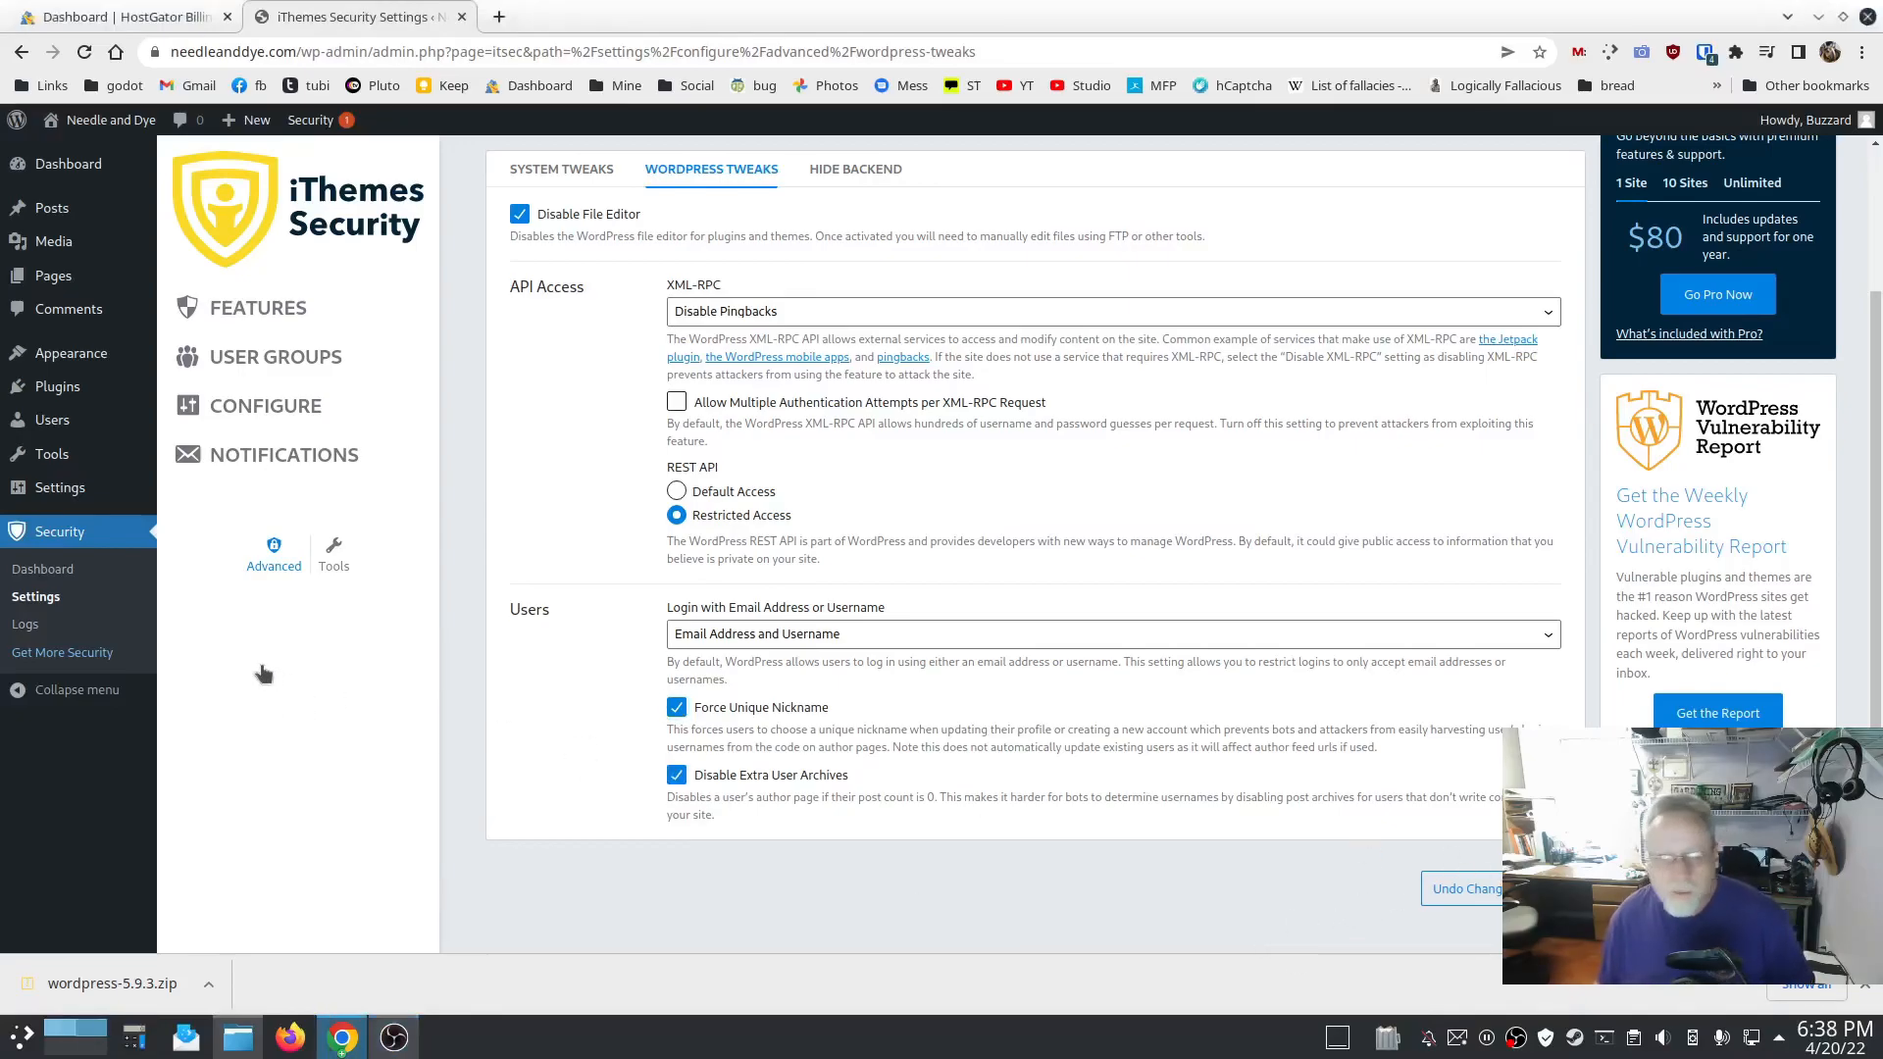
{"action": "left_click", "coordinate": [331, 552]}
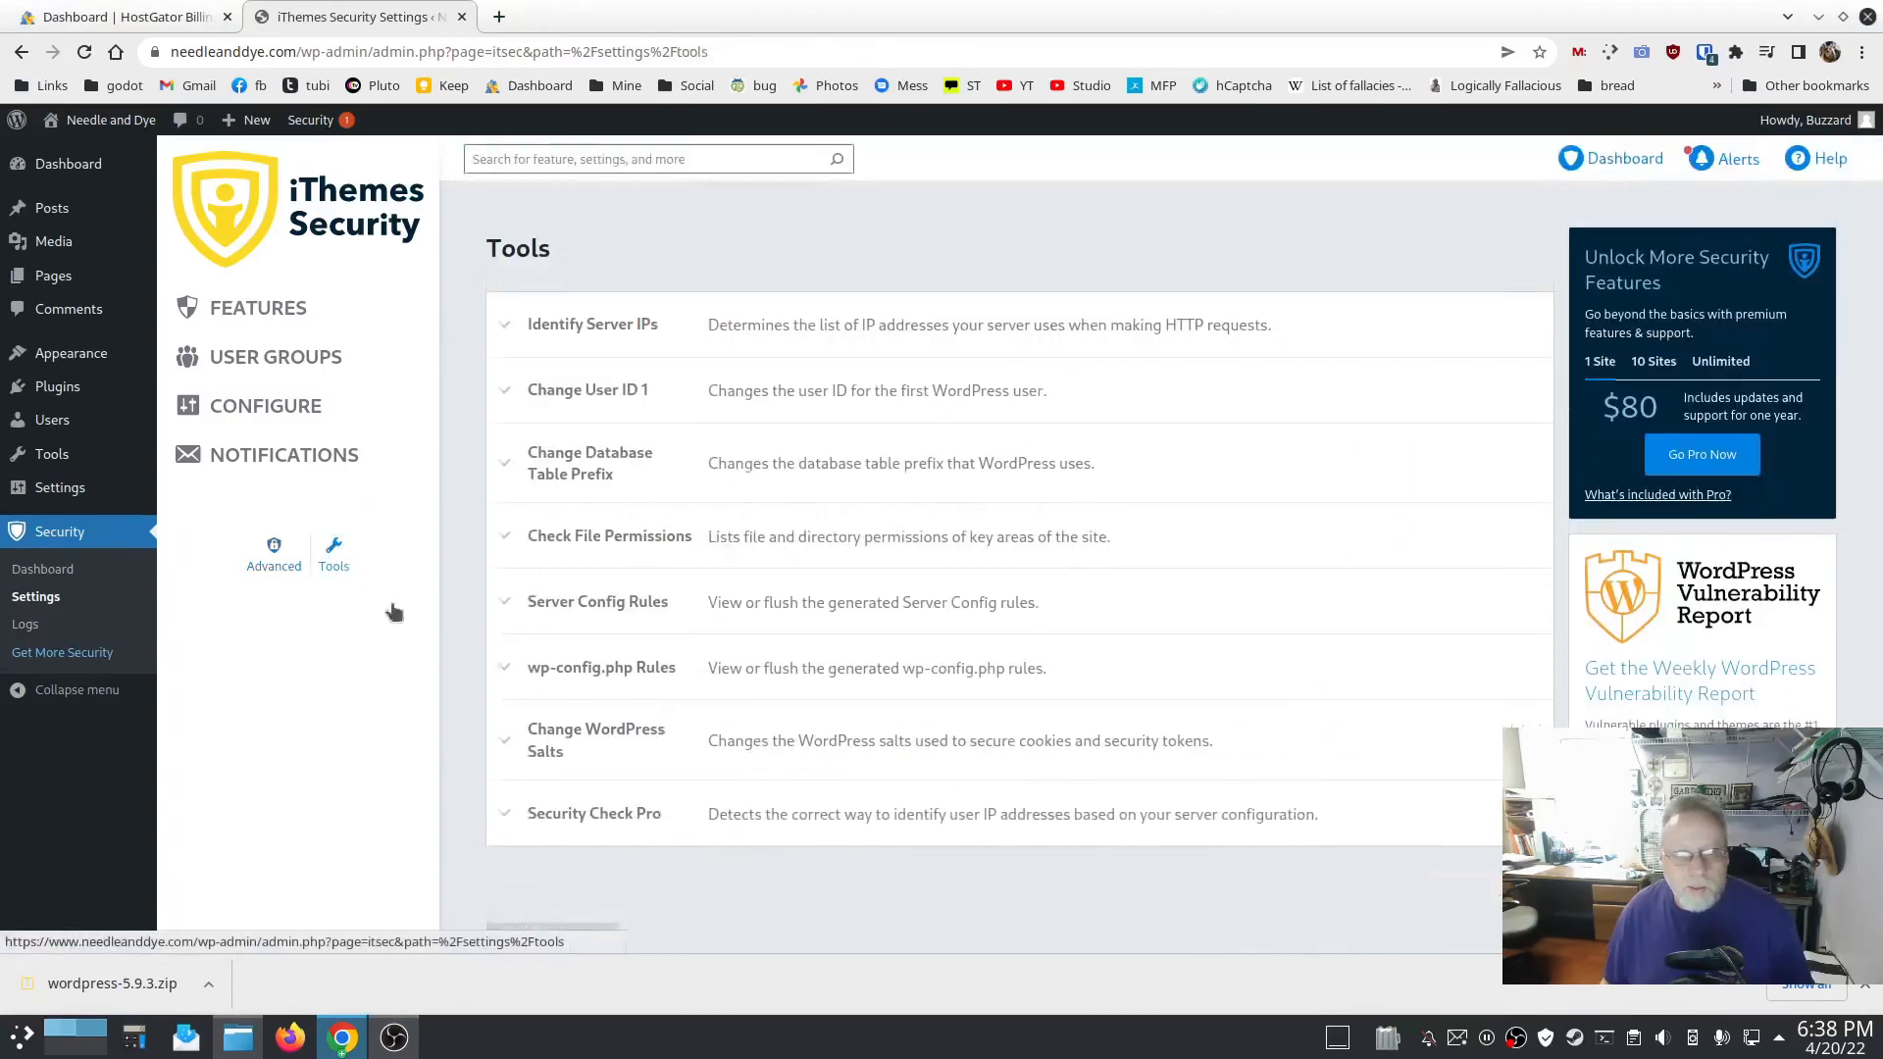
Step: Enable Hide Backend and change the login slug from wplogin to nad_login
{"action": "left_click", "coordinate": [270, 549]}
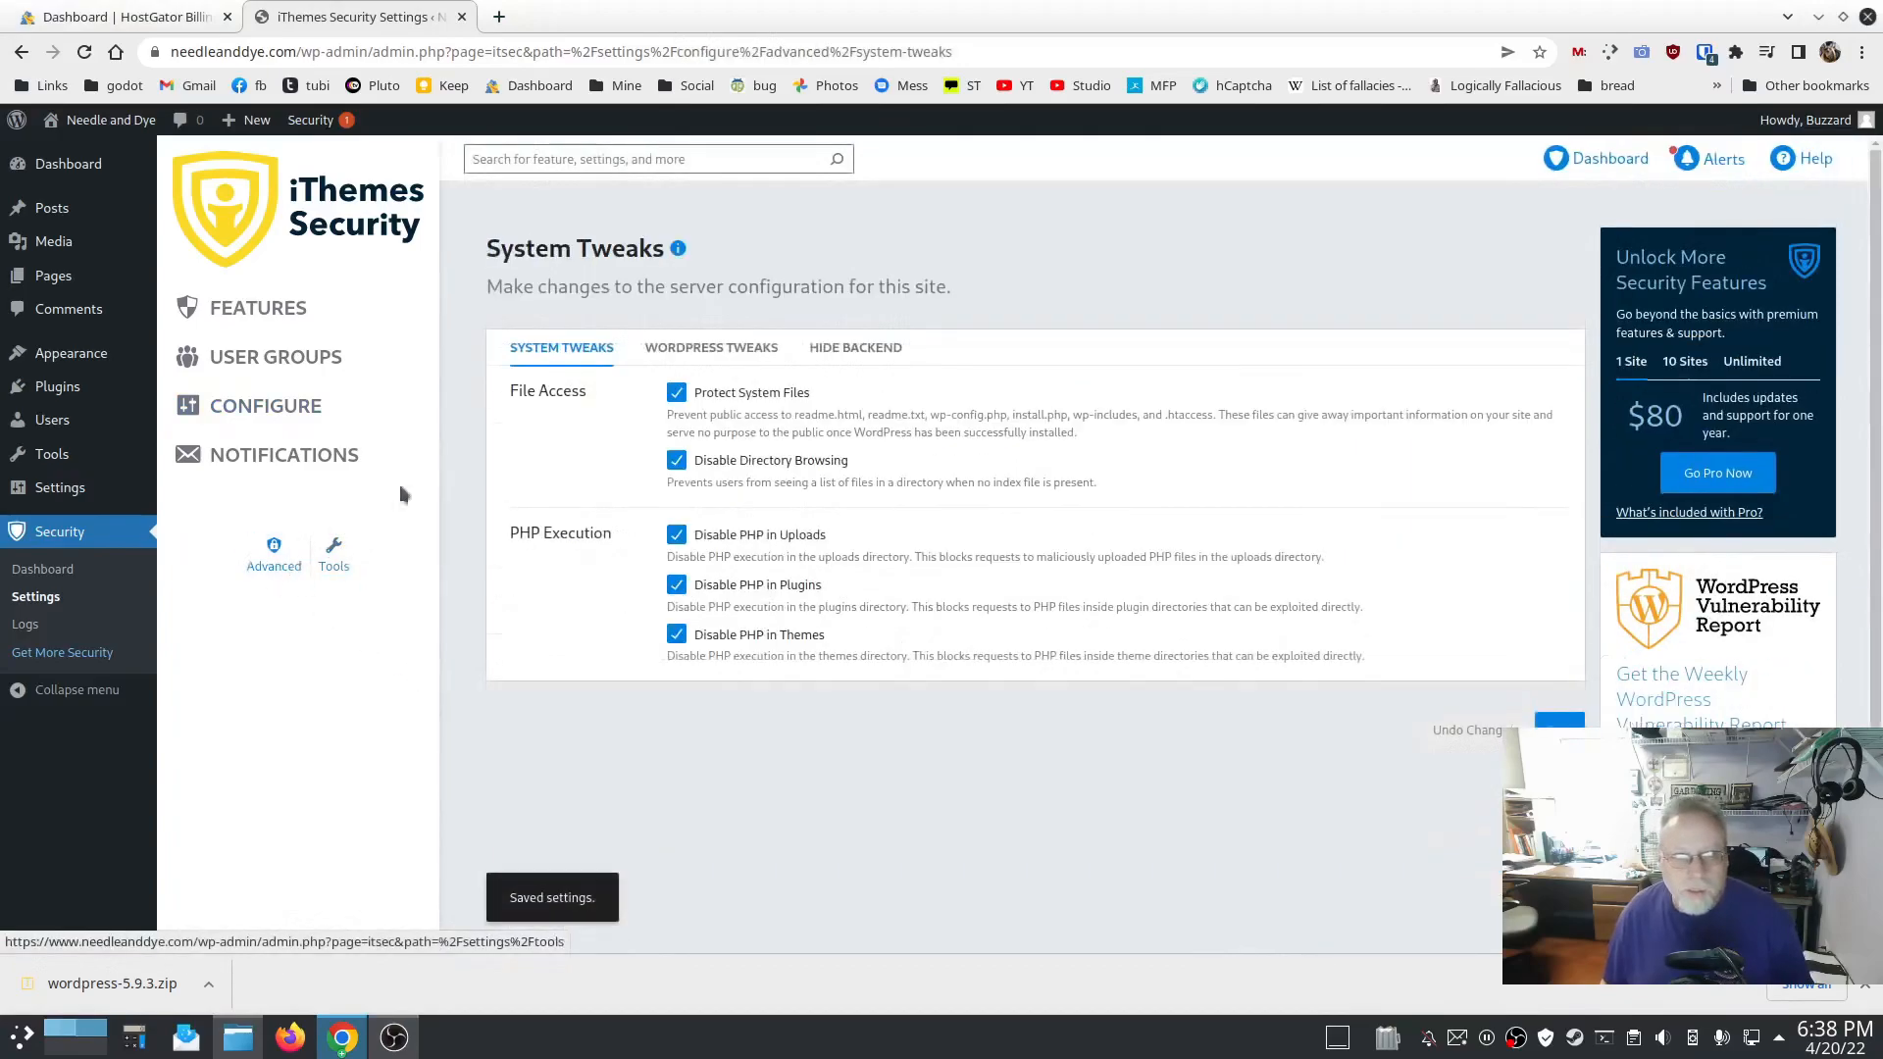
{"action": "left_click", "coordinate": [855, 349]}
{"action": "left_click", "coordinate": [519, 393]}
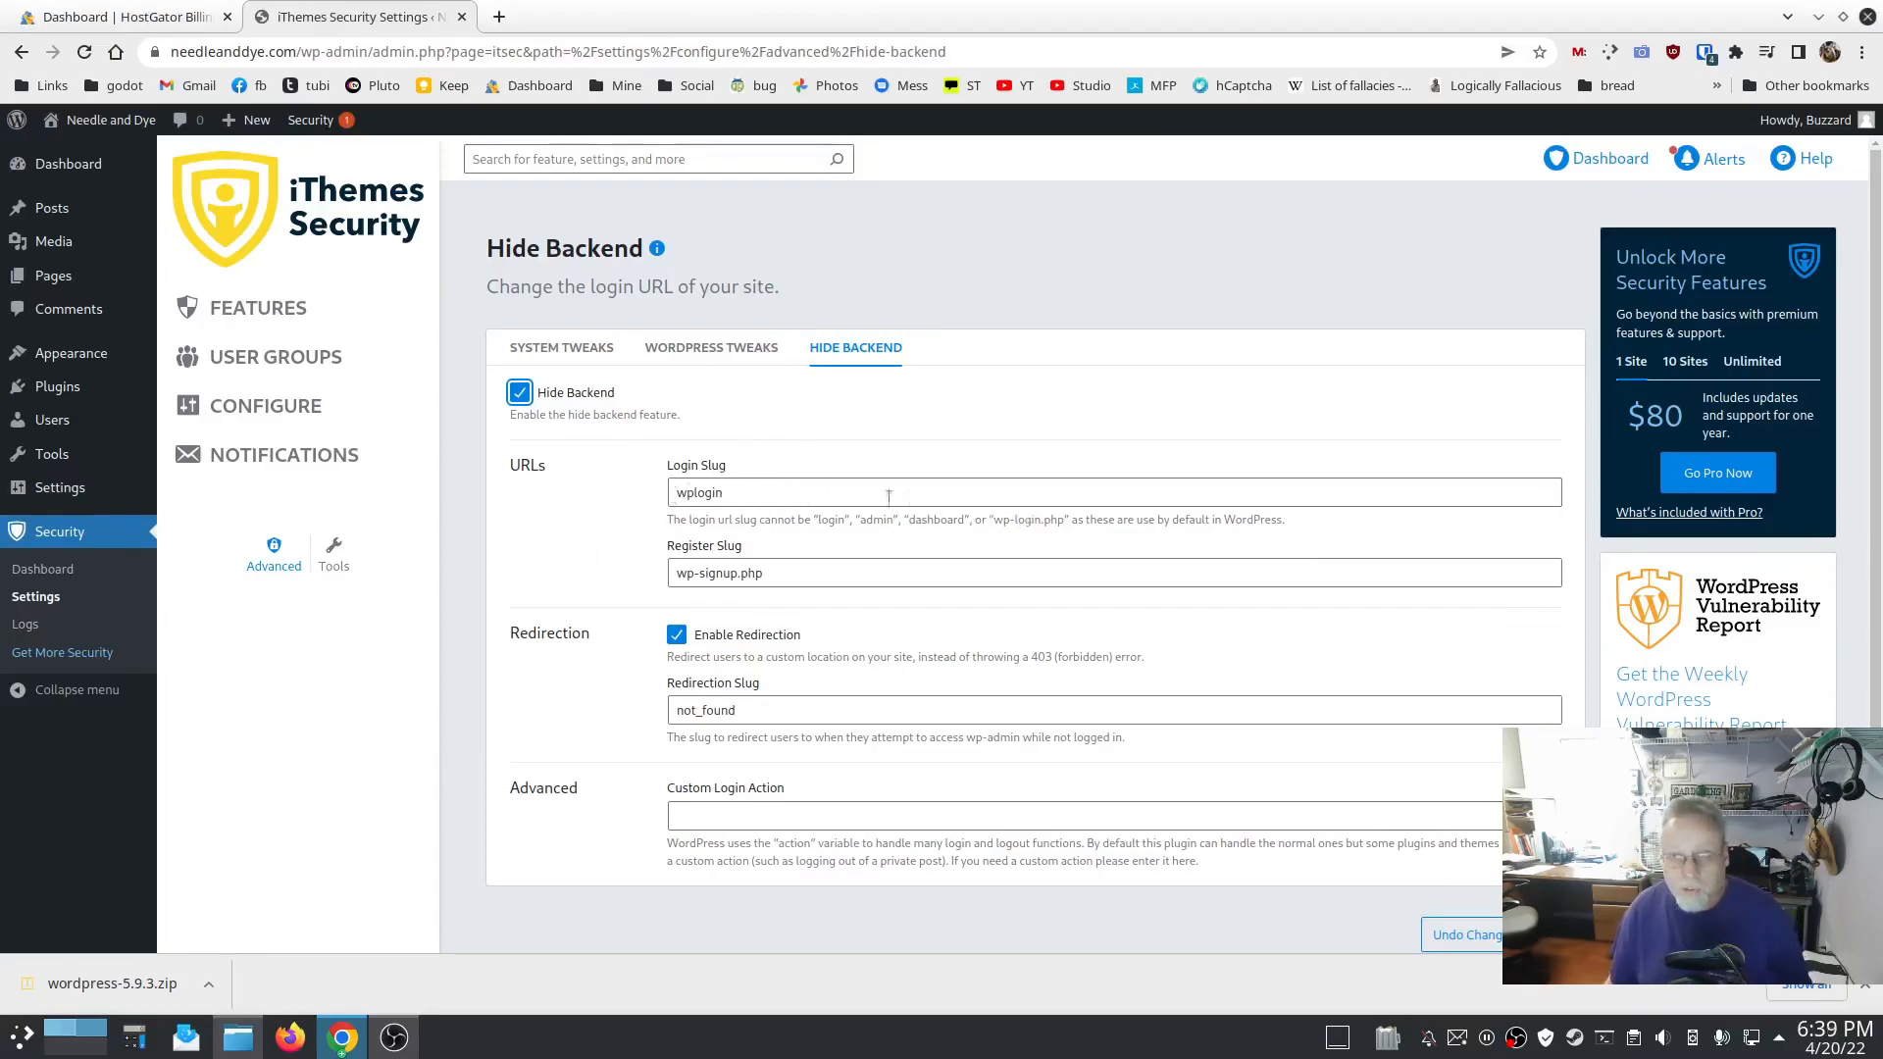
{"action": "left_click_drag", "start_coordinate": [766, 495], "coordinate": [637, 492]}
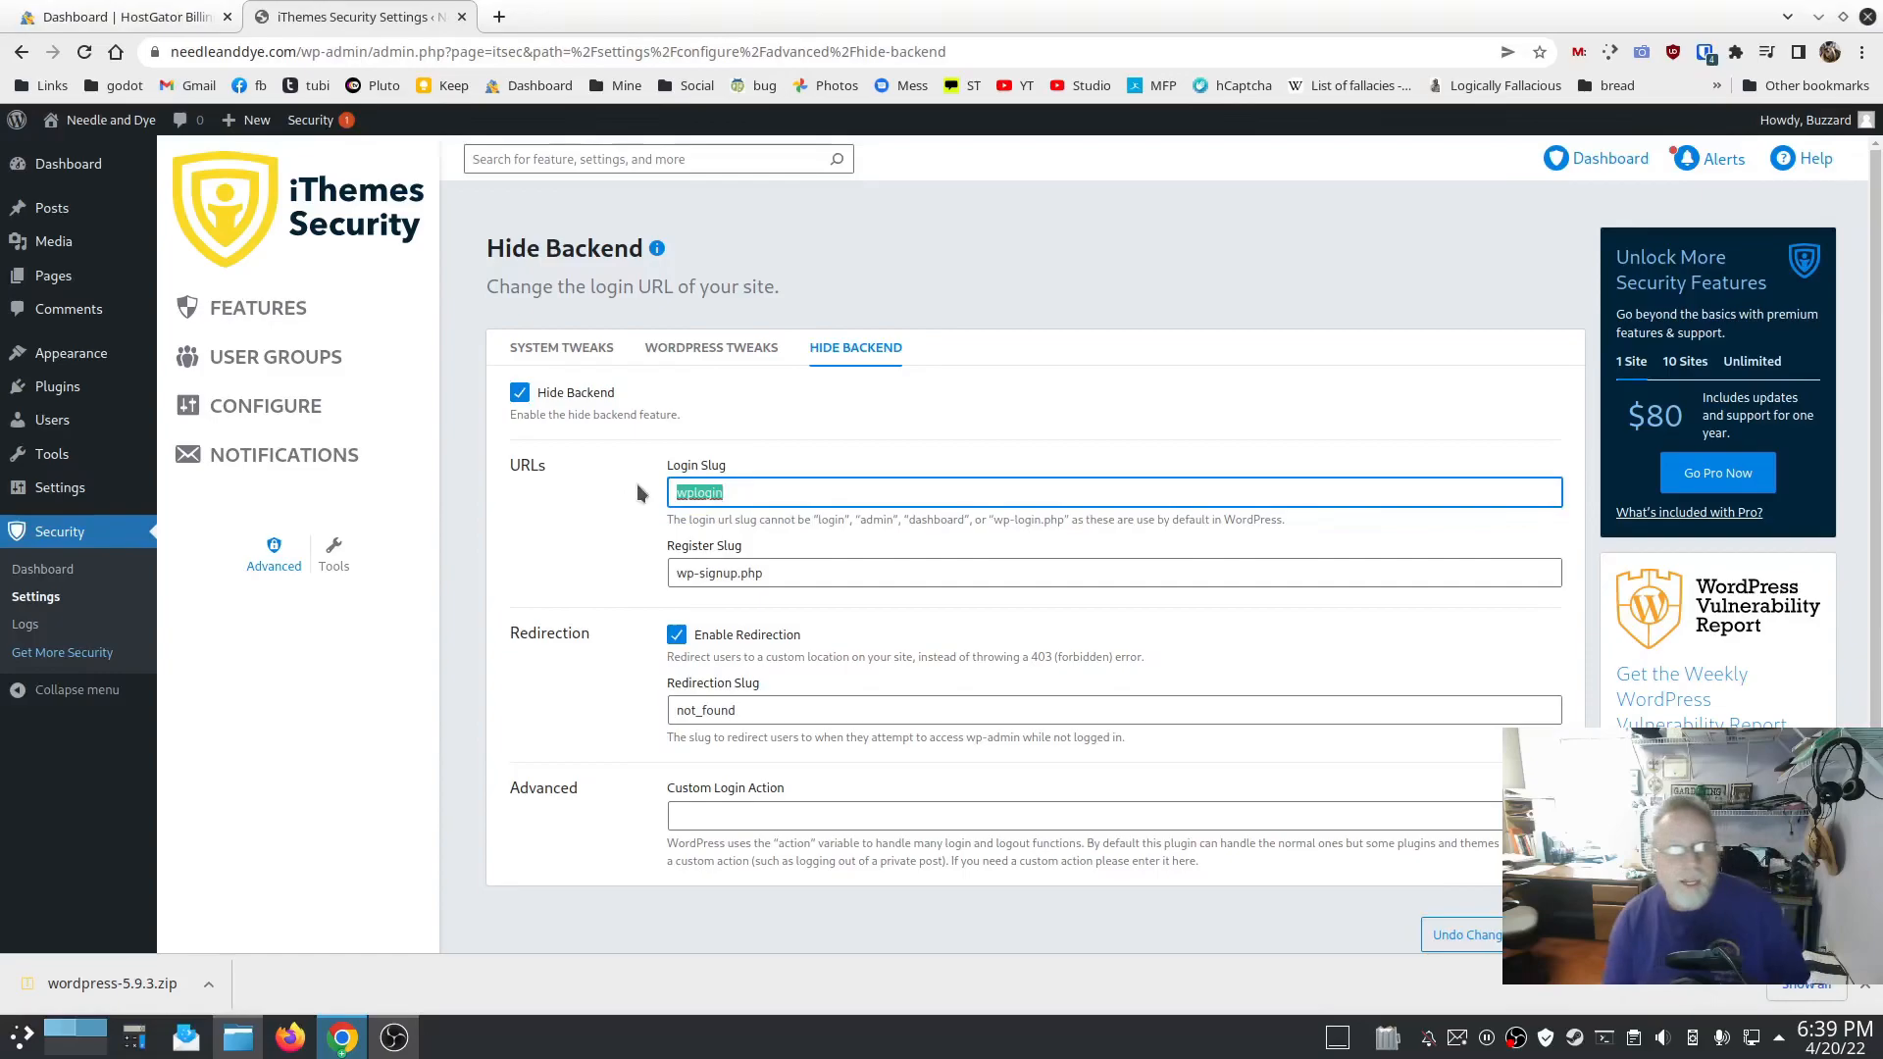
{"action": "type", "text": "nad_login"}
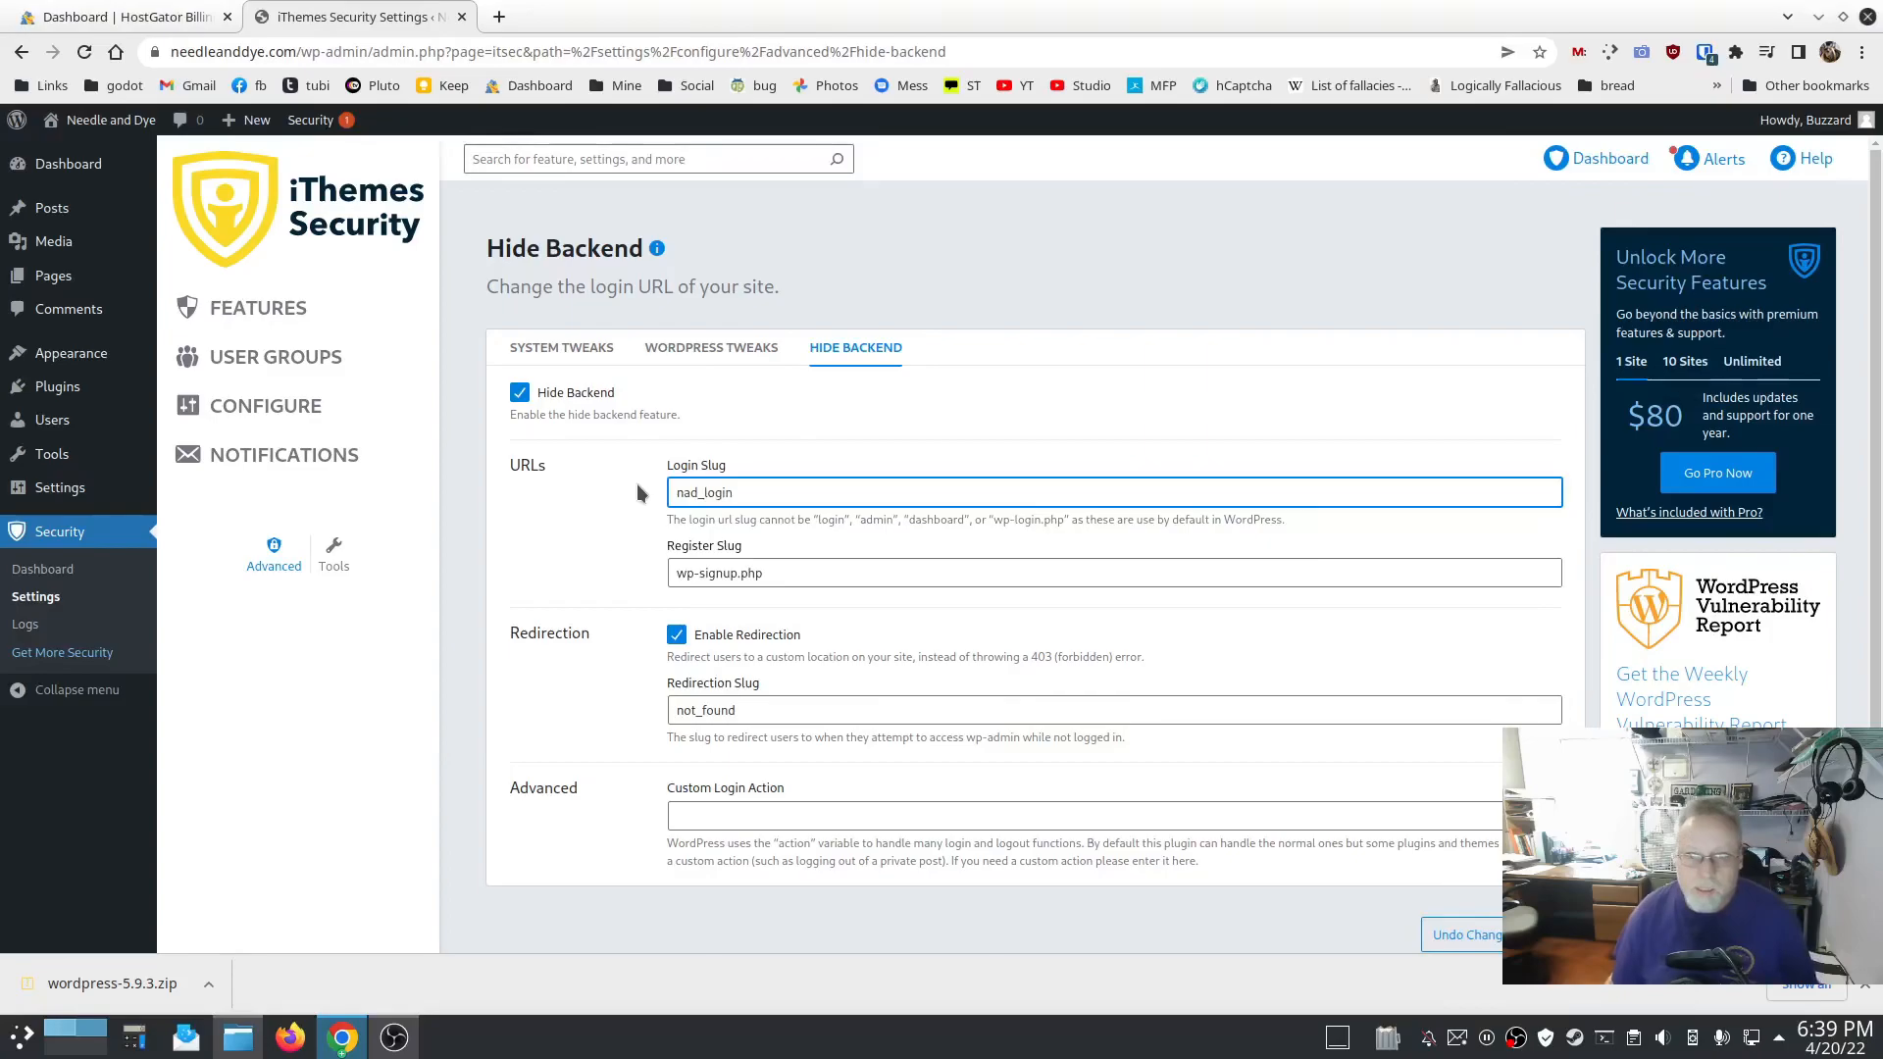
{"action": "key", "text": "Return"}
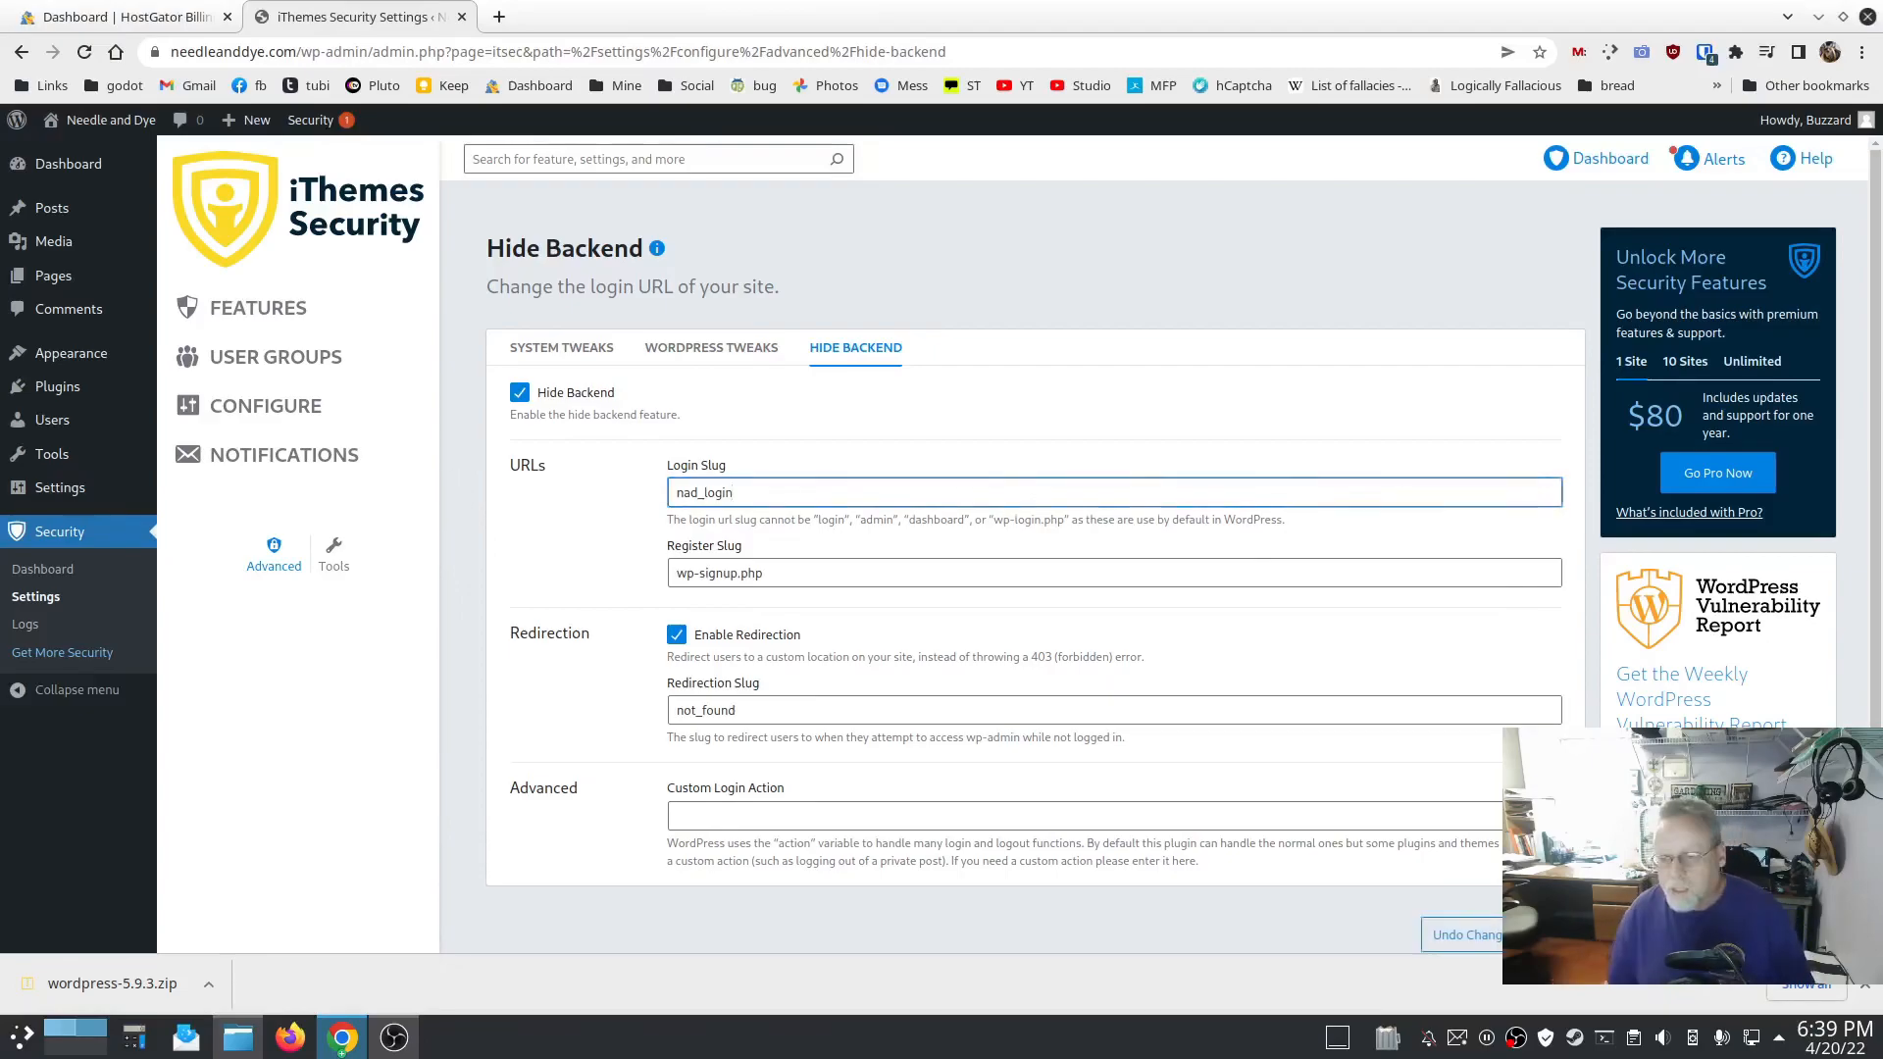
Step: Save the nad_login slug and turn on the default ban list under Ban Users
{"action": "left_click", "coordinate": [1557, 934]}
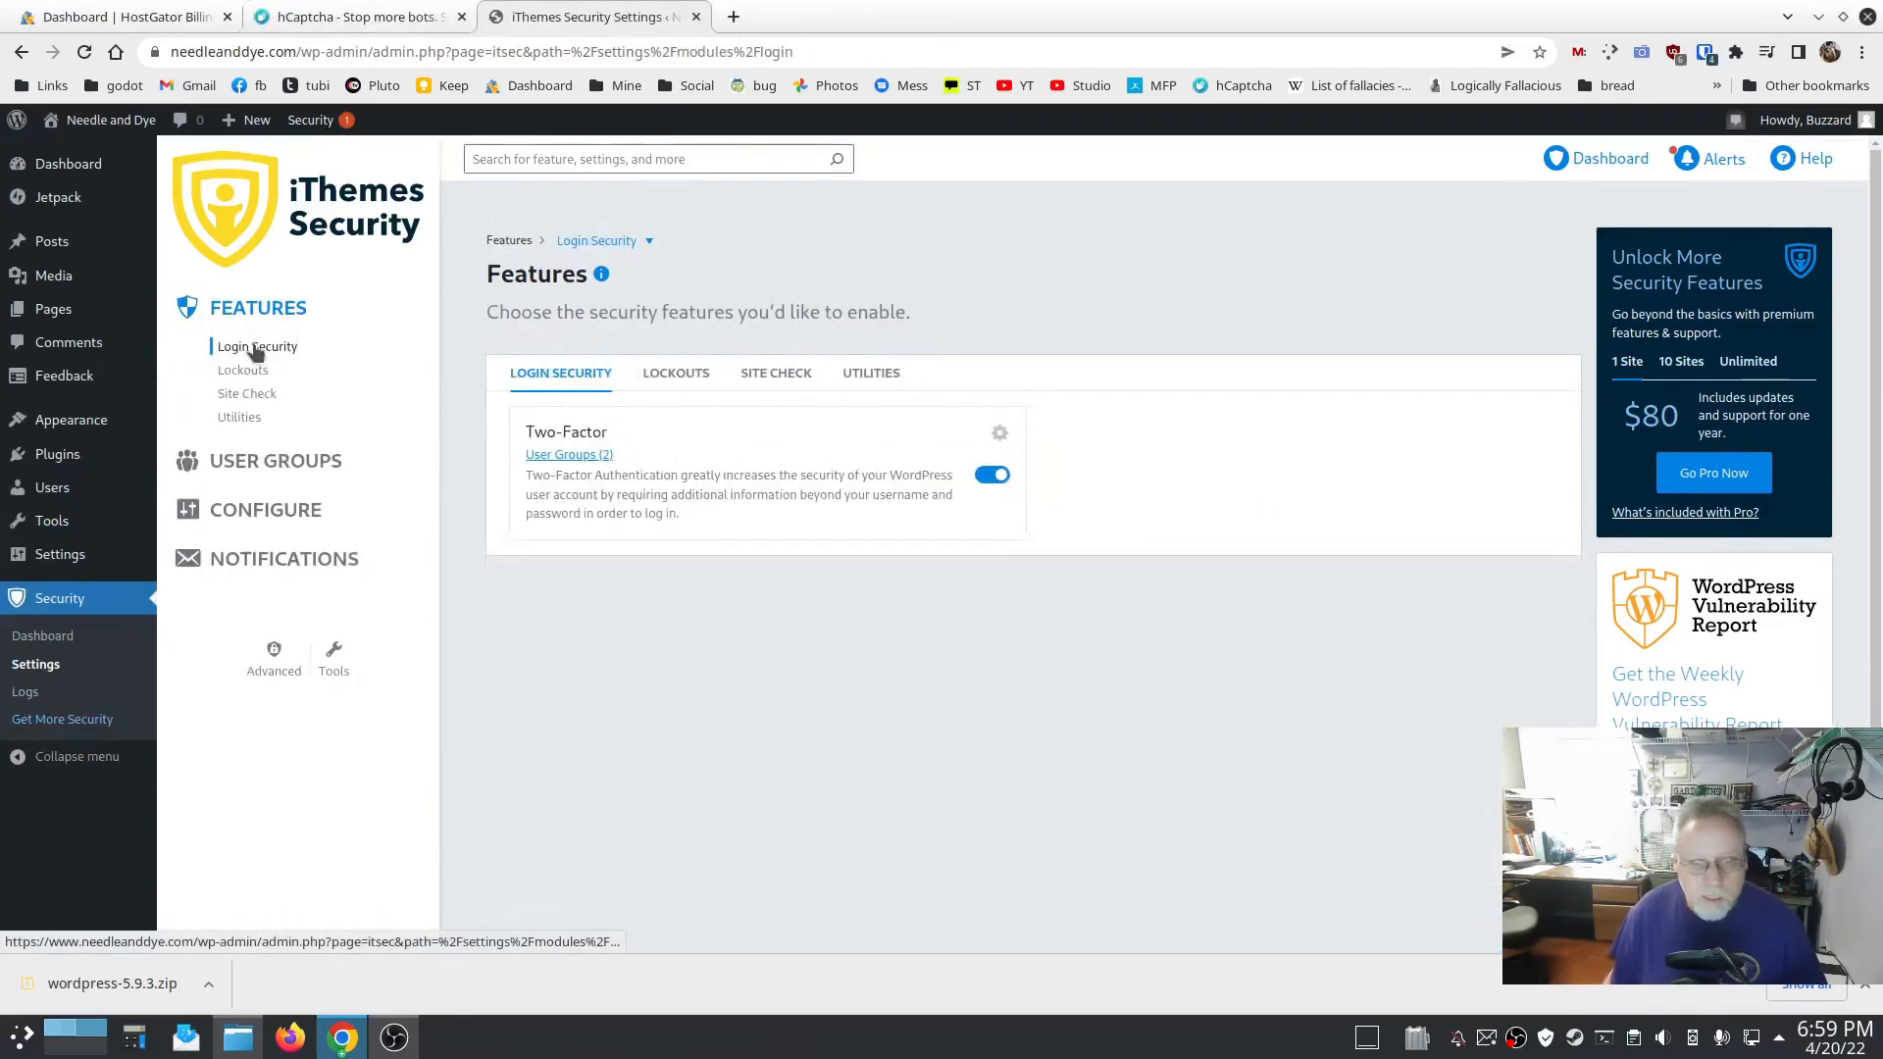
{"action": "left_click", "coordinate": [672, 376]}
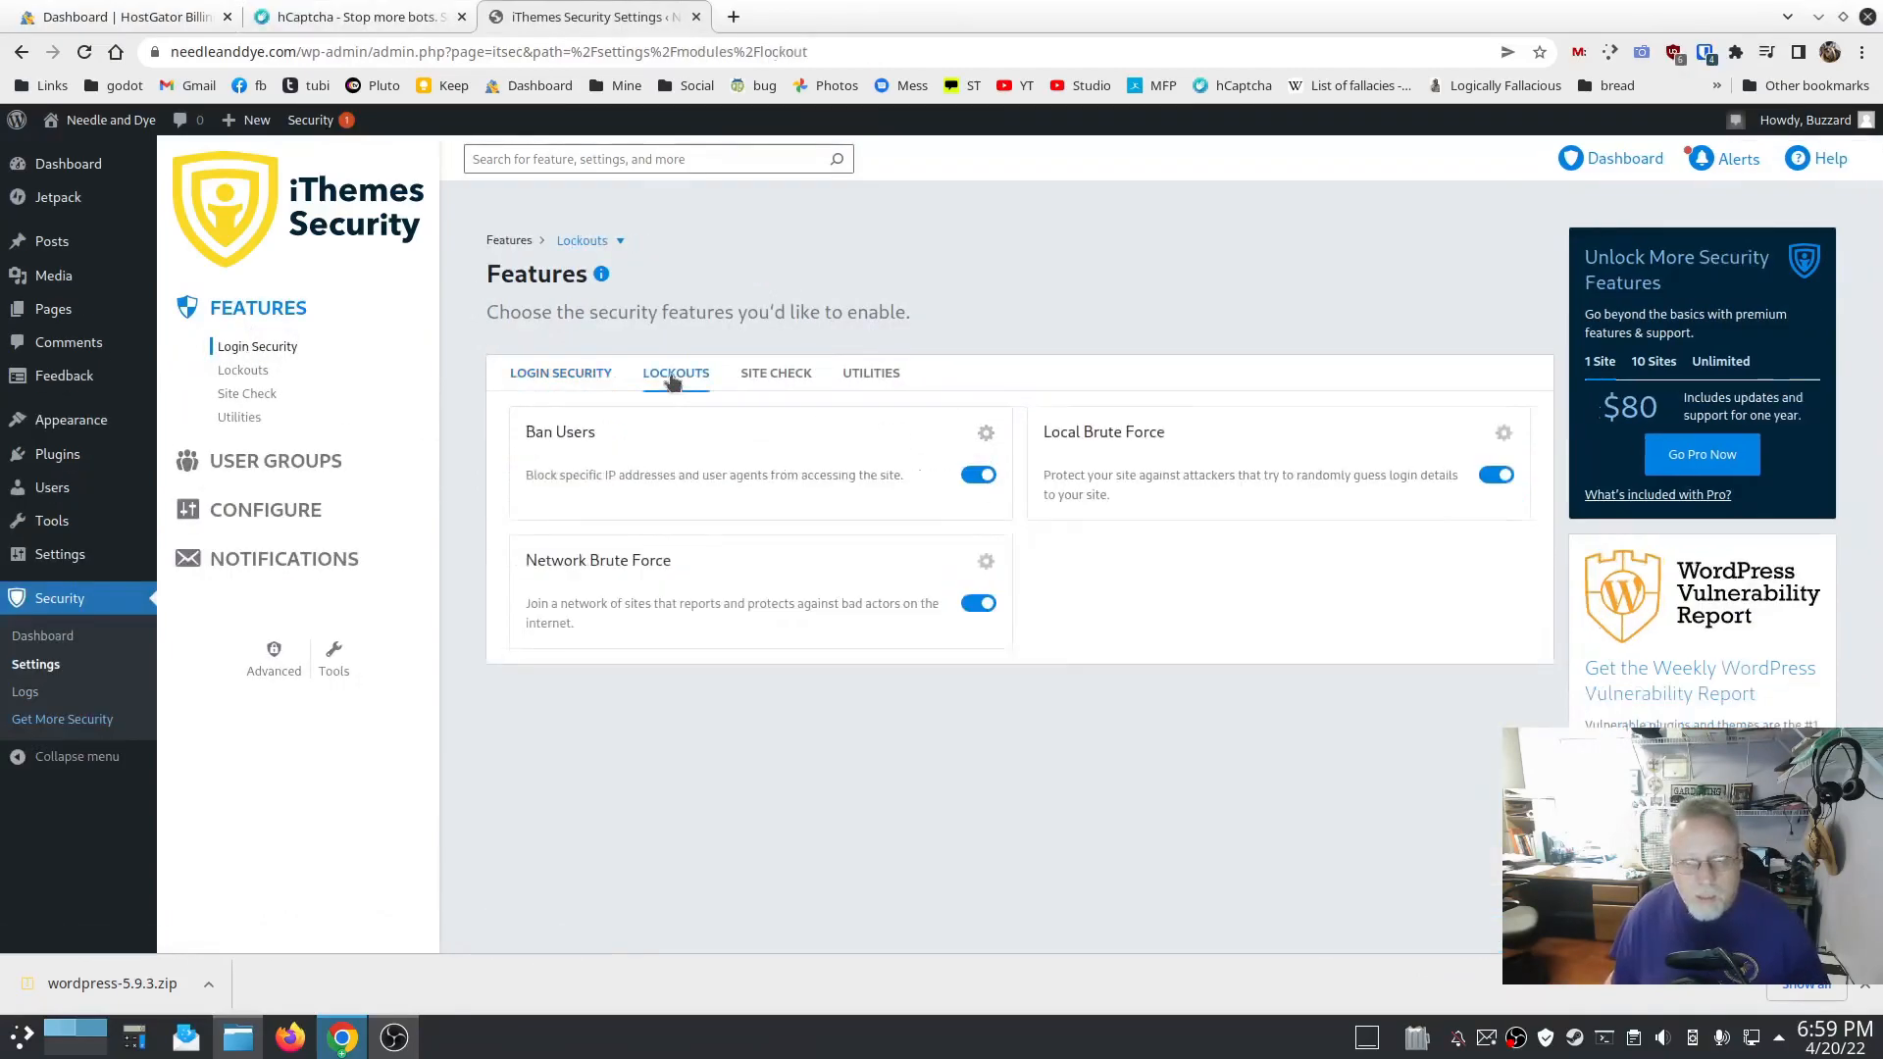
{"action": "left_click", "coordinate": [986, 432]}
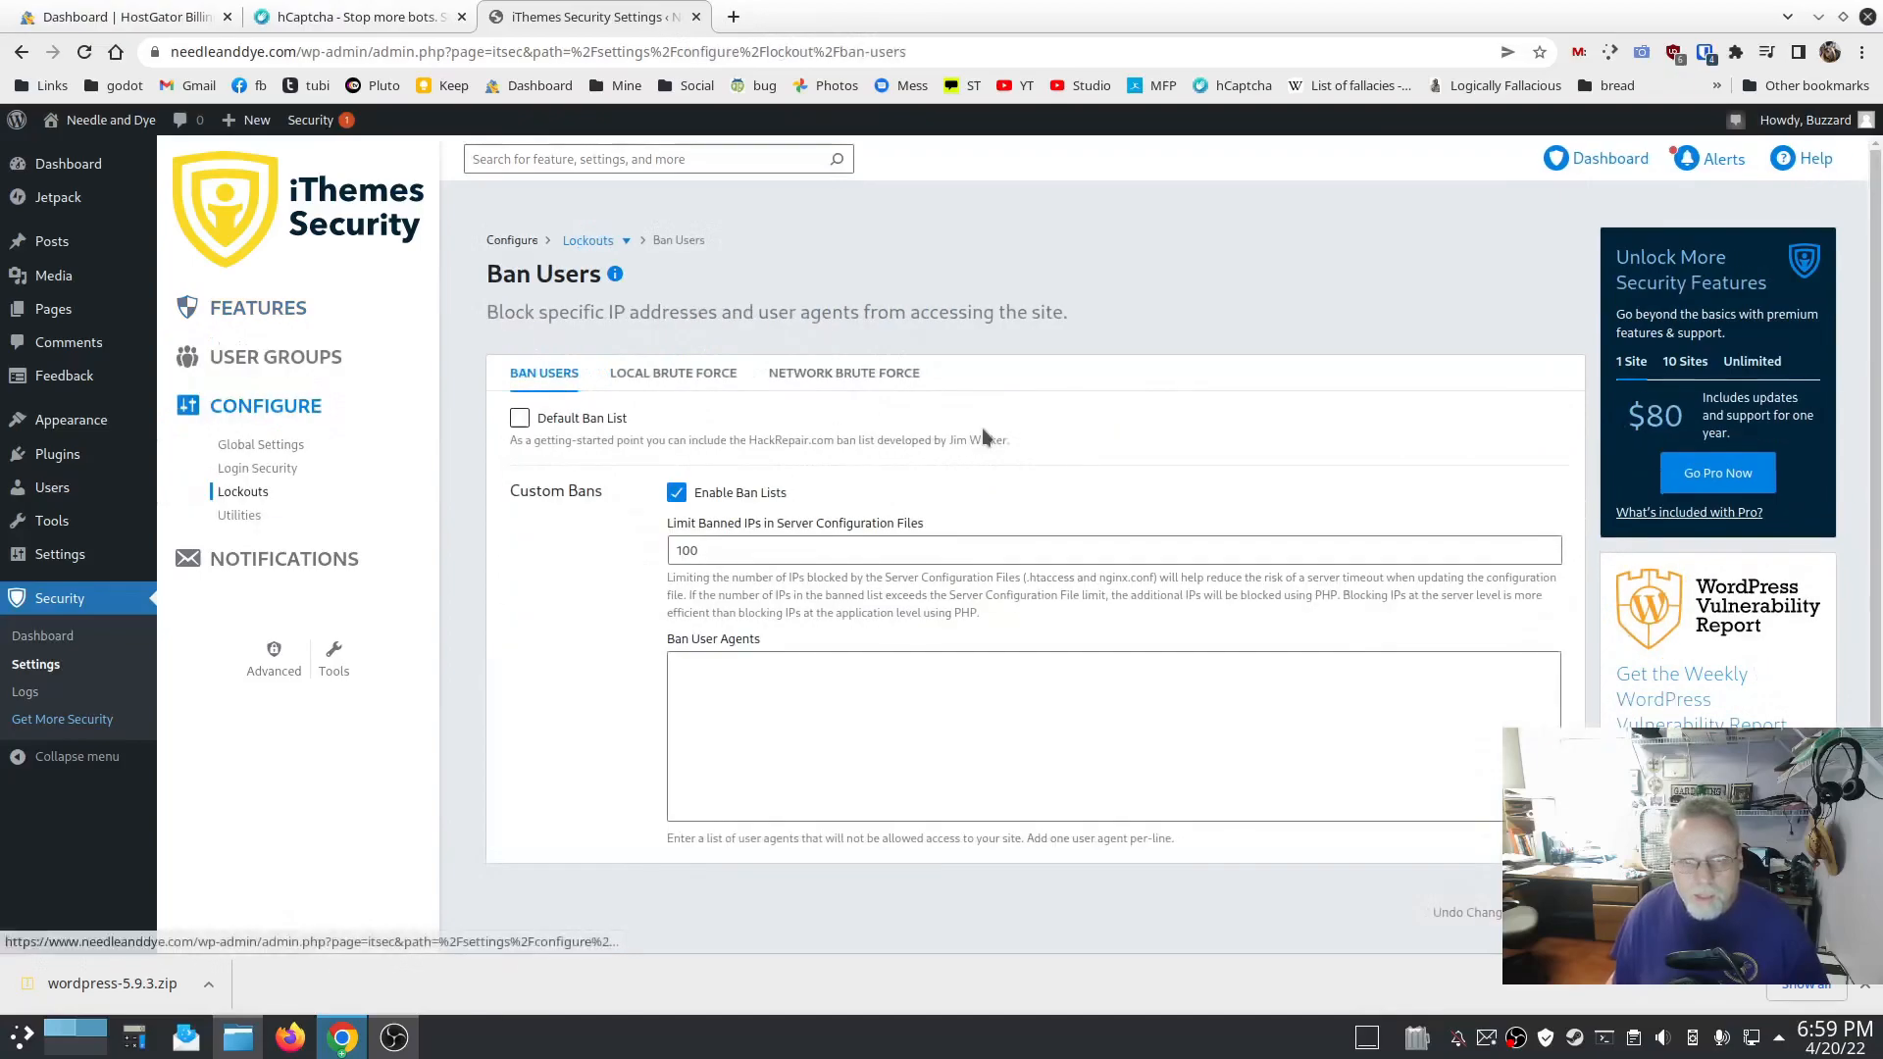
{"action": "left_click", "coordinate": [520, 418]}
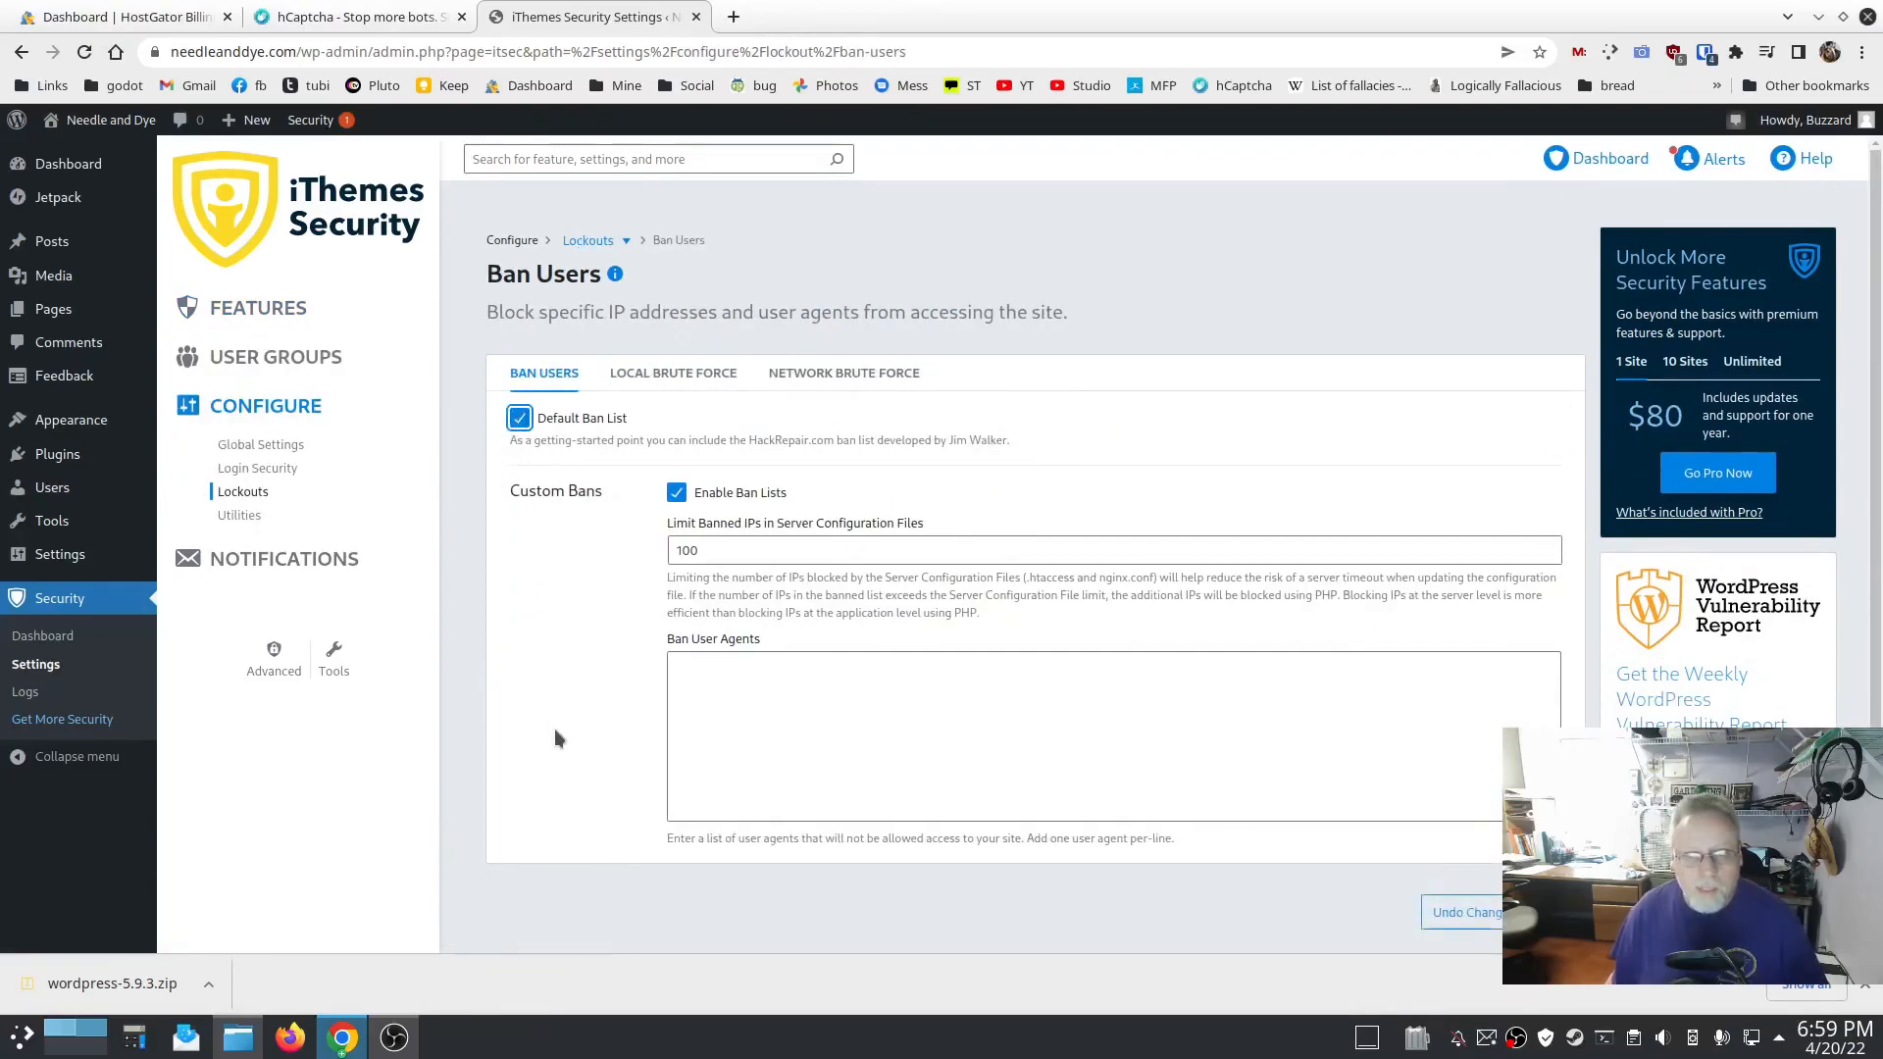
Step: Automatically ban anyone logging in as admin under Local Brute Force, reviewing Network Brute Force
{"action": "left_click", "coordinate": [702, 381]}
{"action": "left_click", "coordinate": [520, 418]}
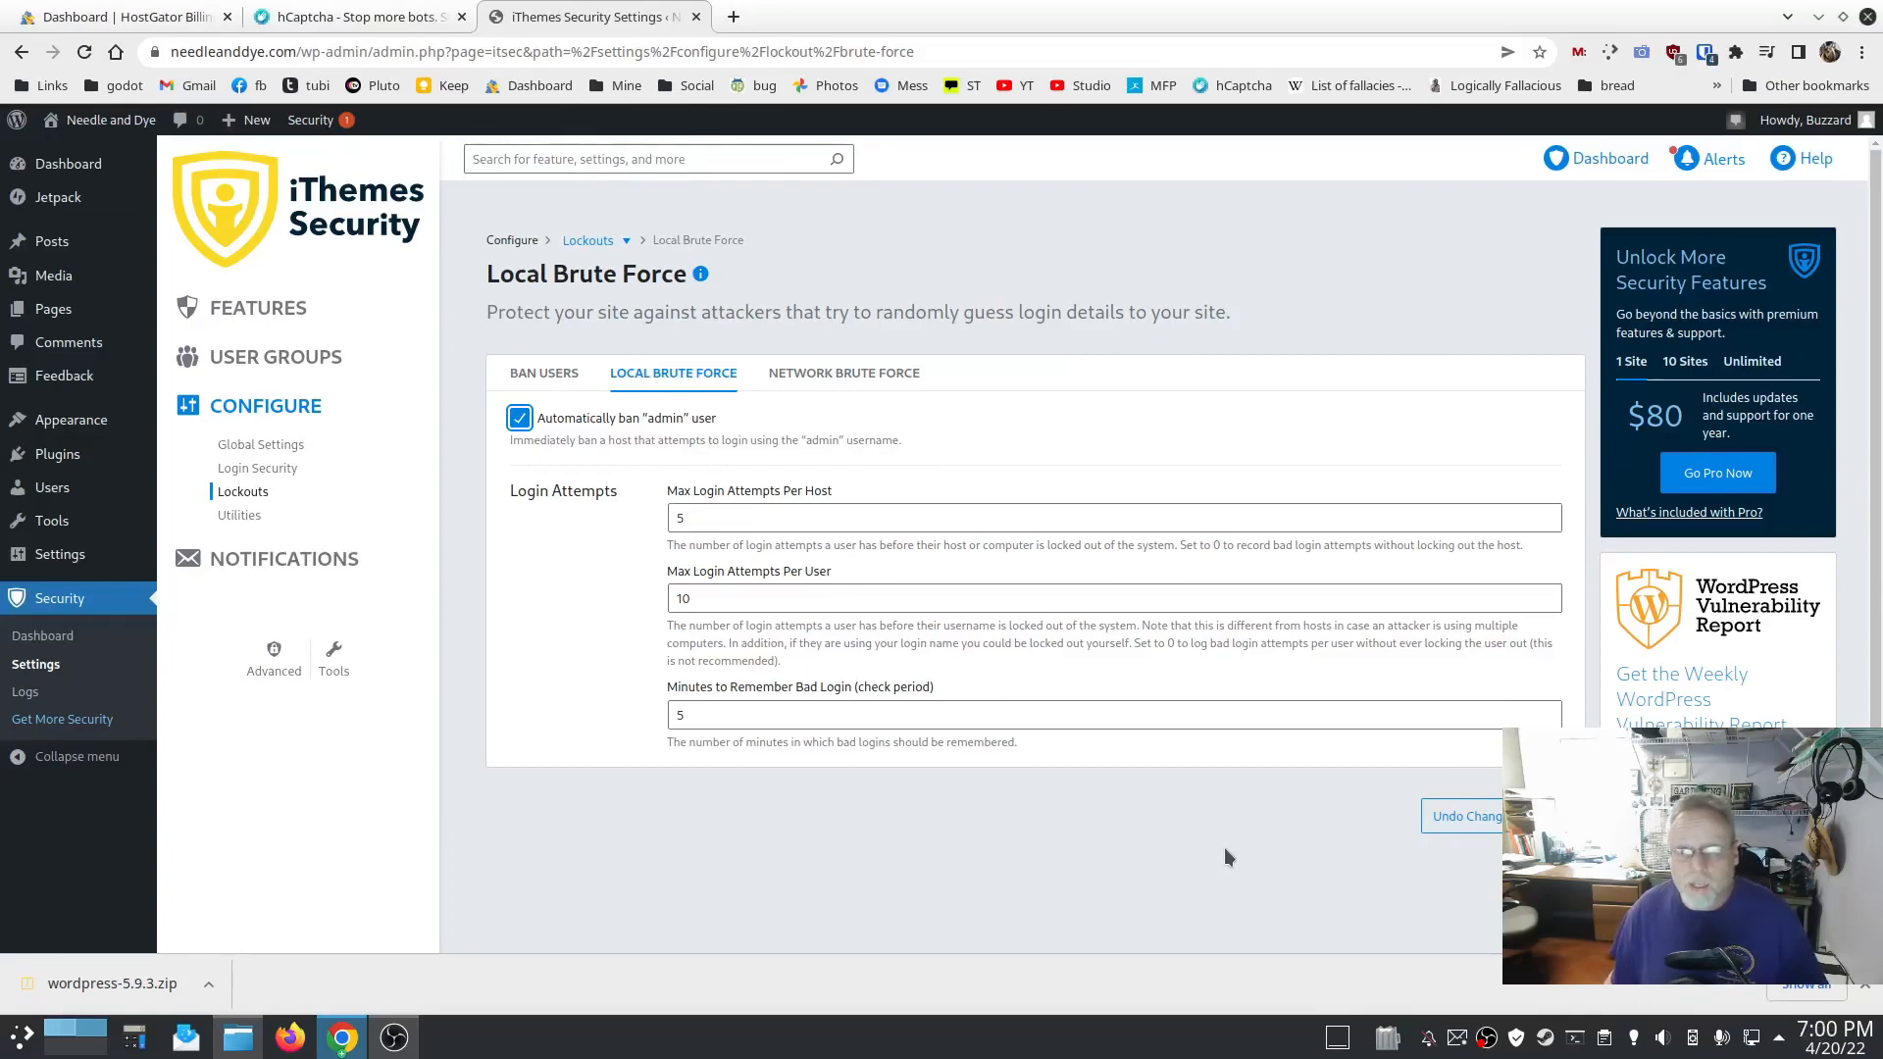
{"action": "left_click", "coordinate": [844, 373]}
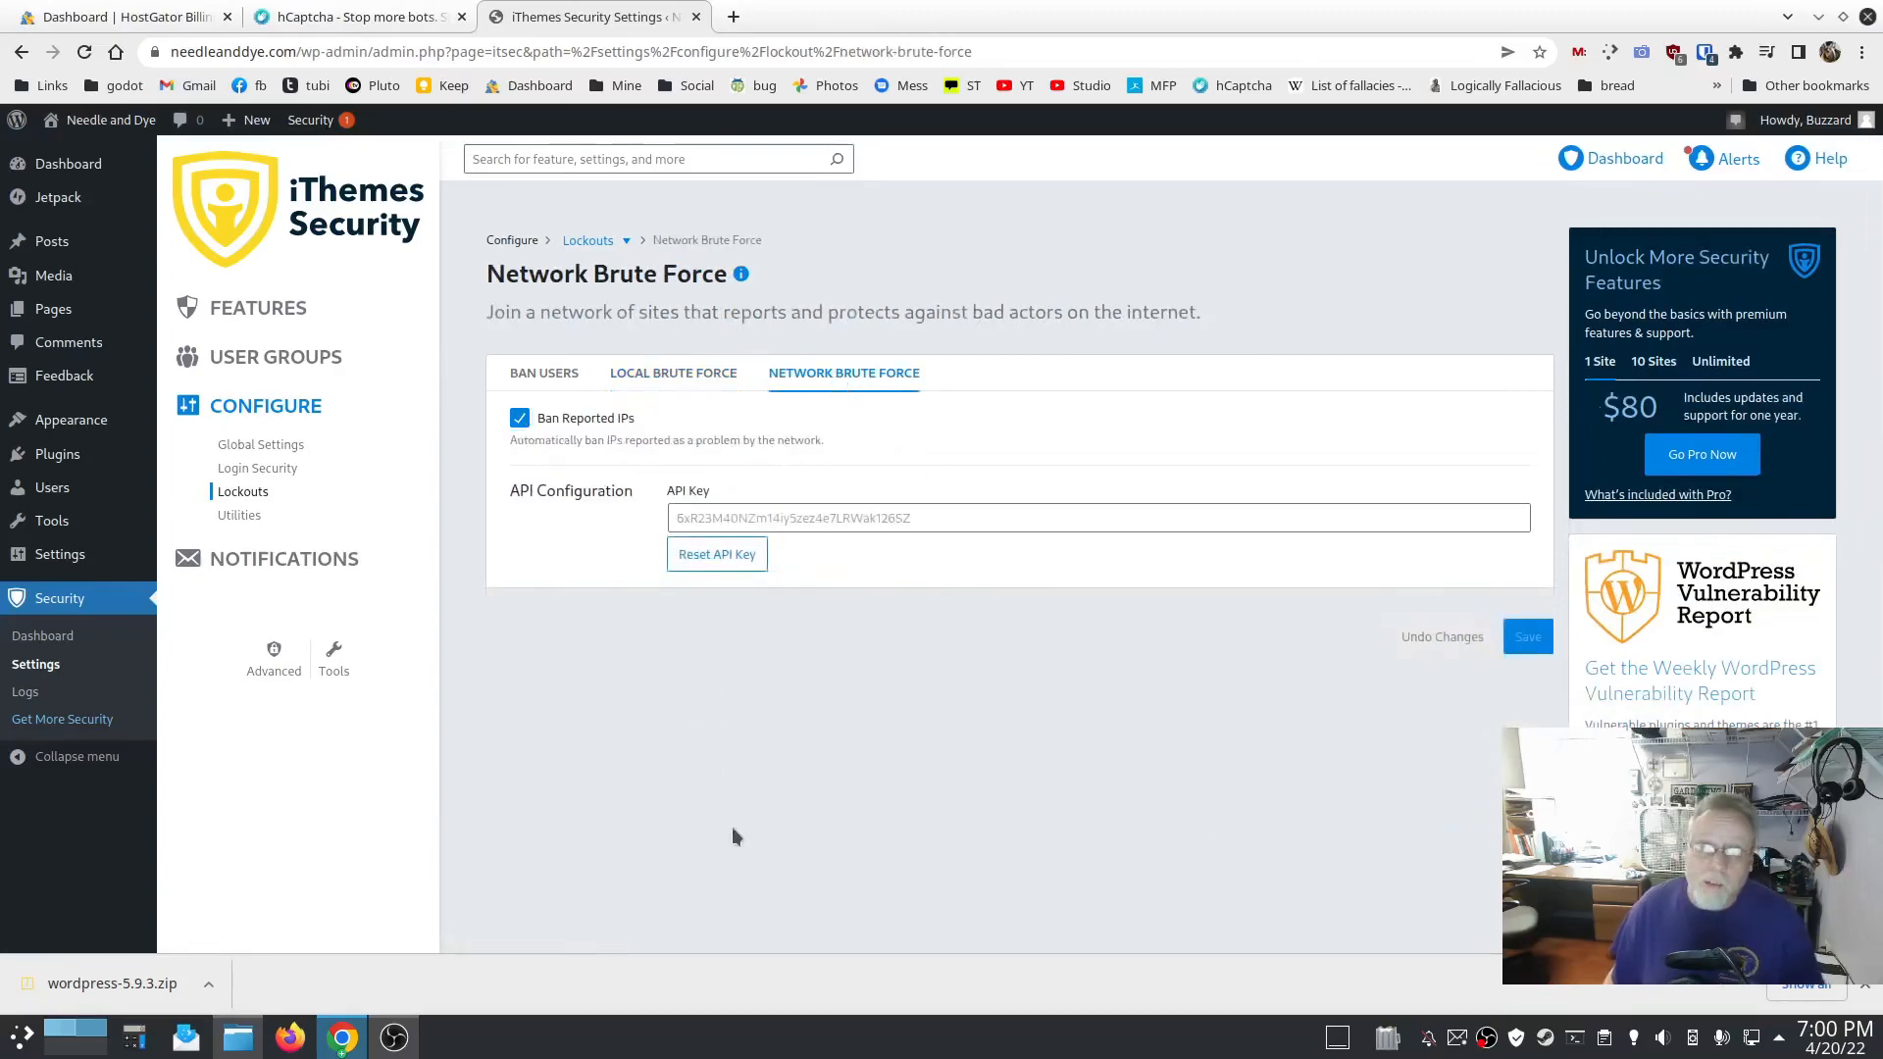
{"action": "left_click", "coordinate": [653, 373]}
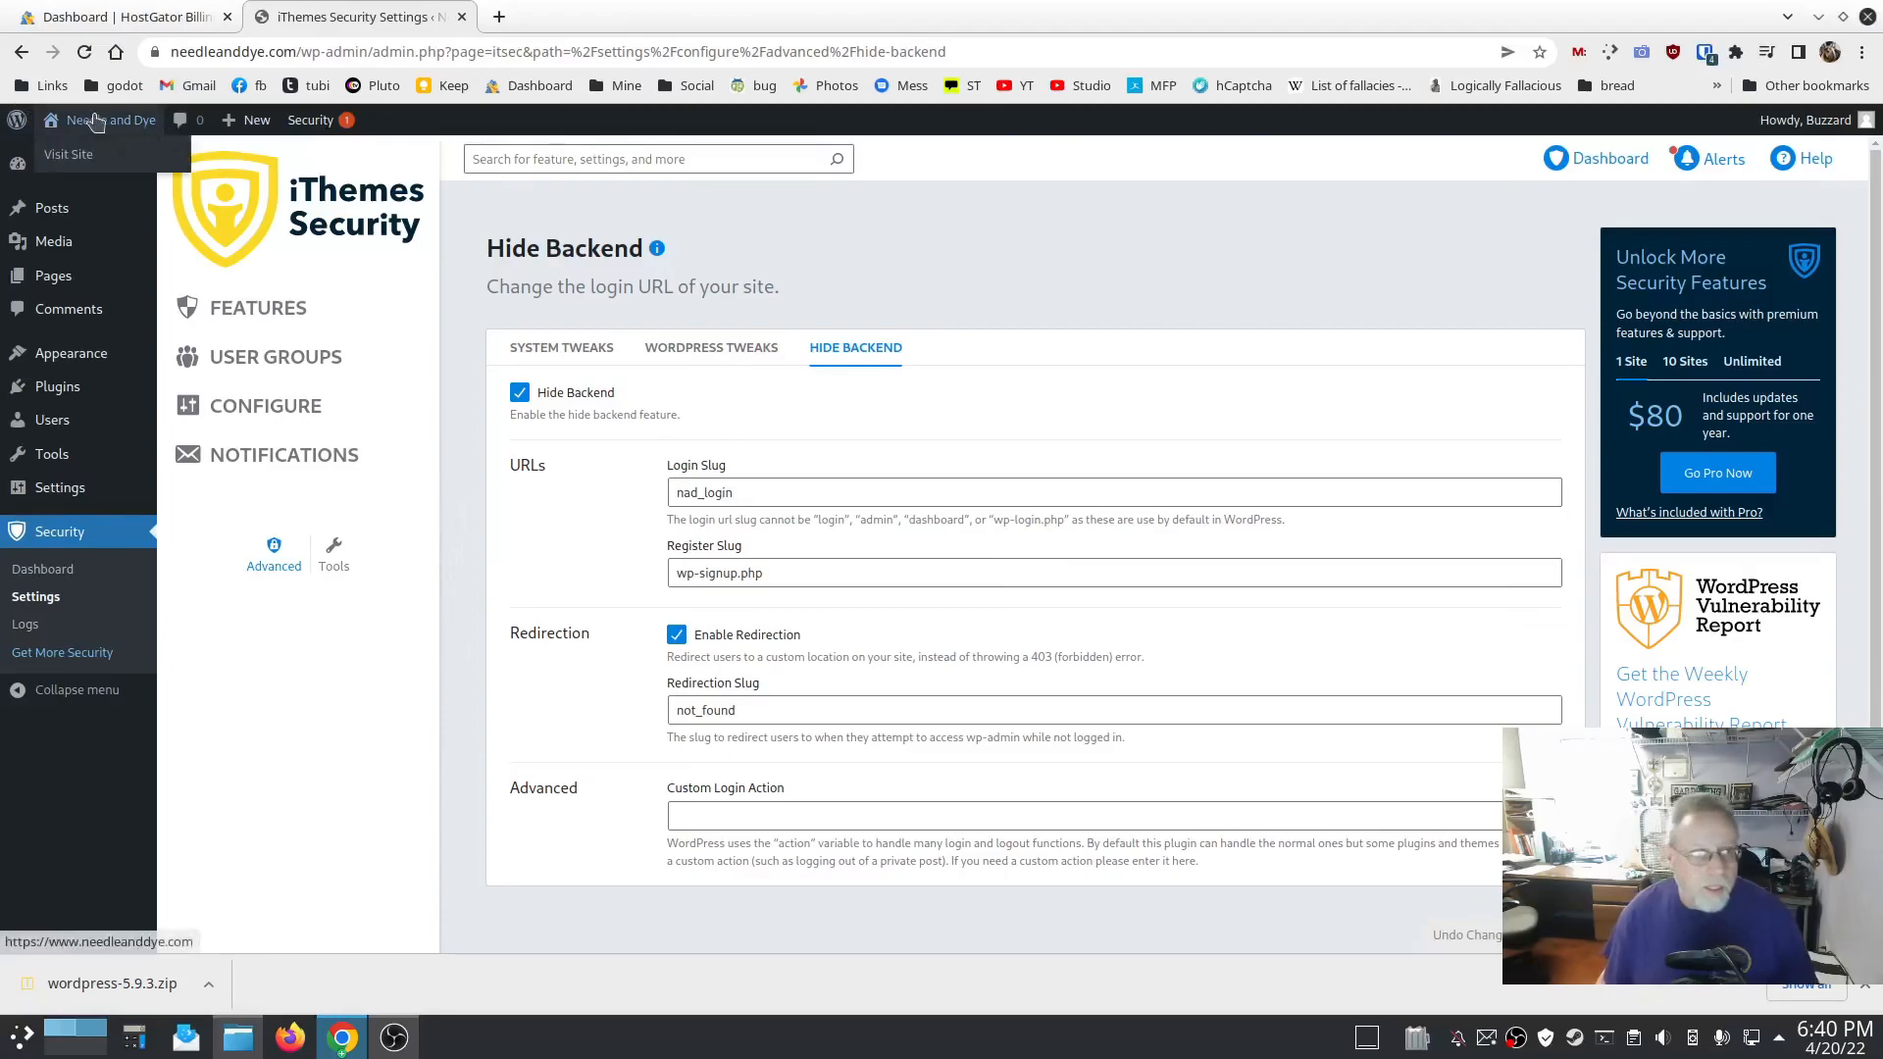
Step: Search the Add Plugins directory for 'jetpack'
{"action": "left_click", "coordinate": [64, 394]}
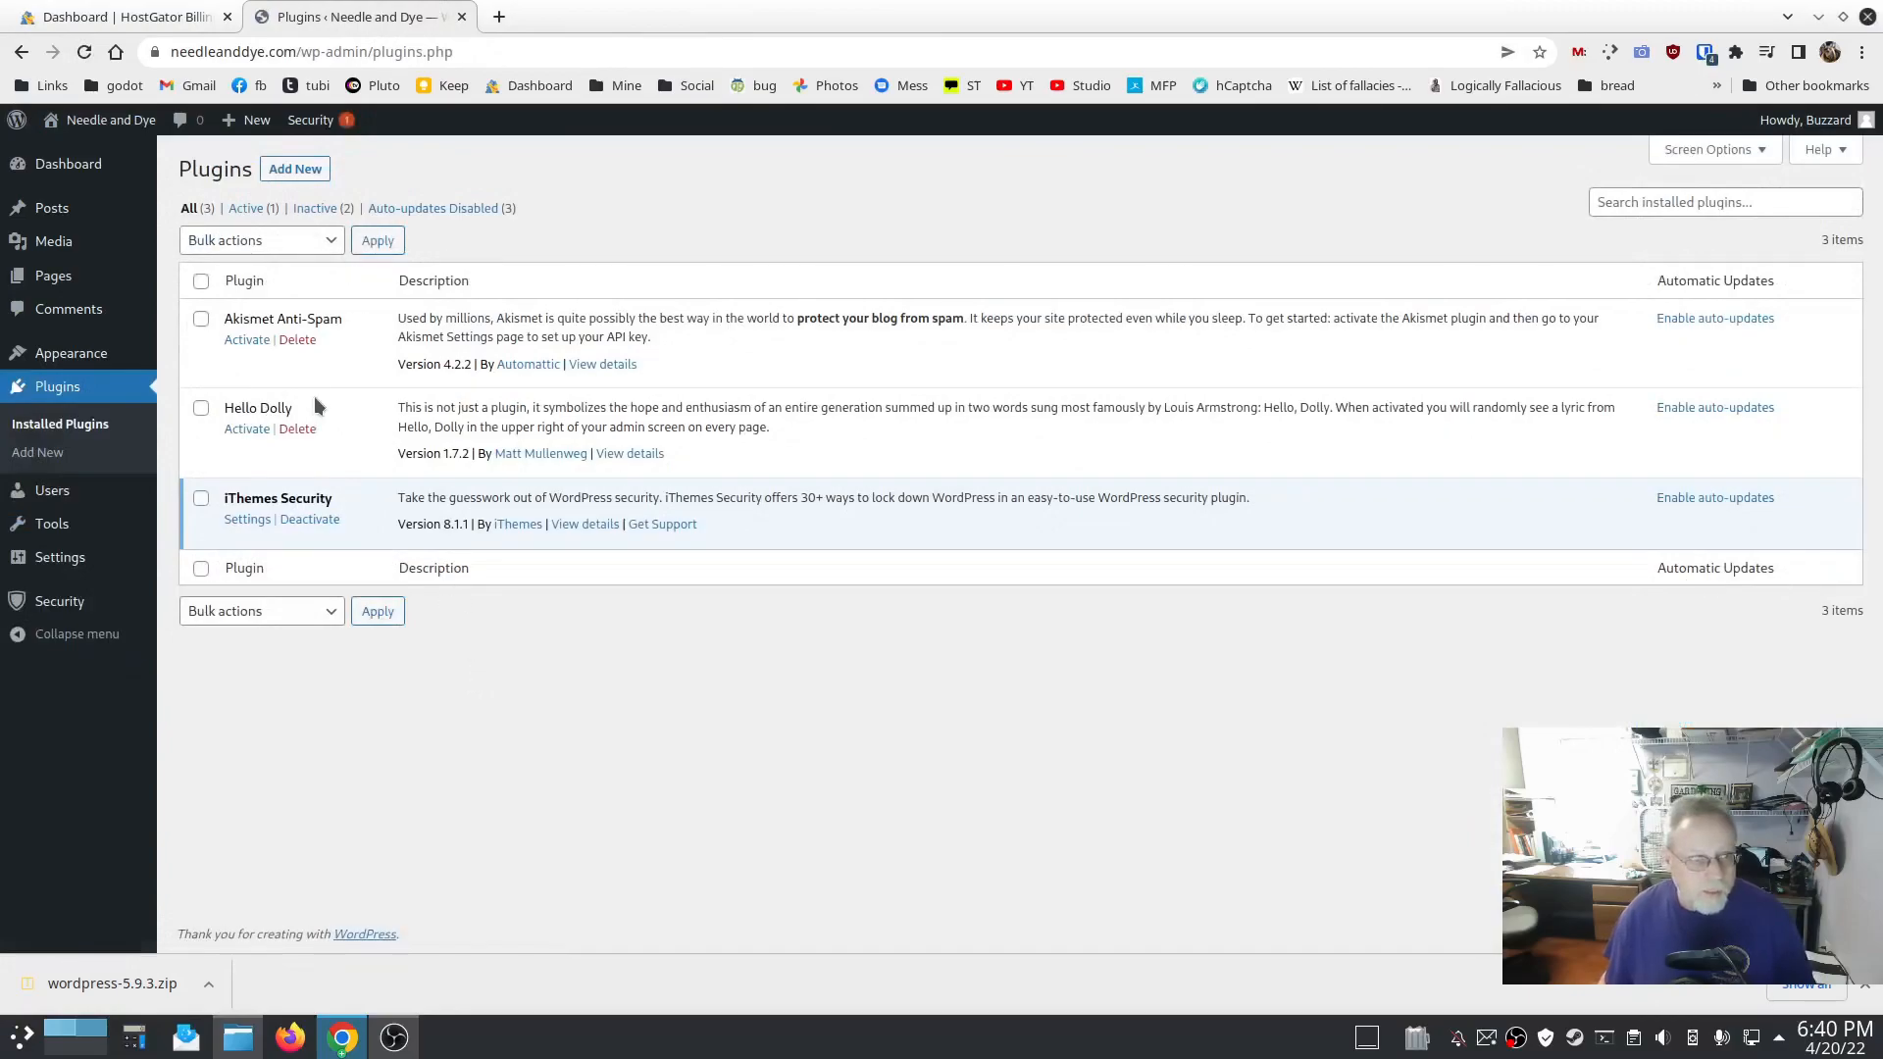
{"action": "left_click", "coordinate": [307, 171]}
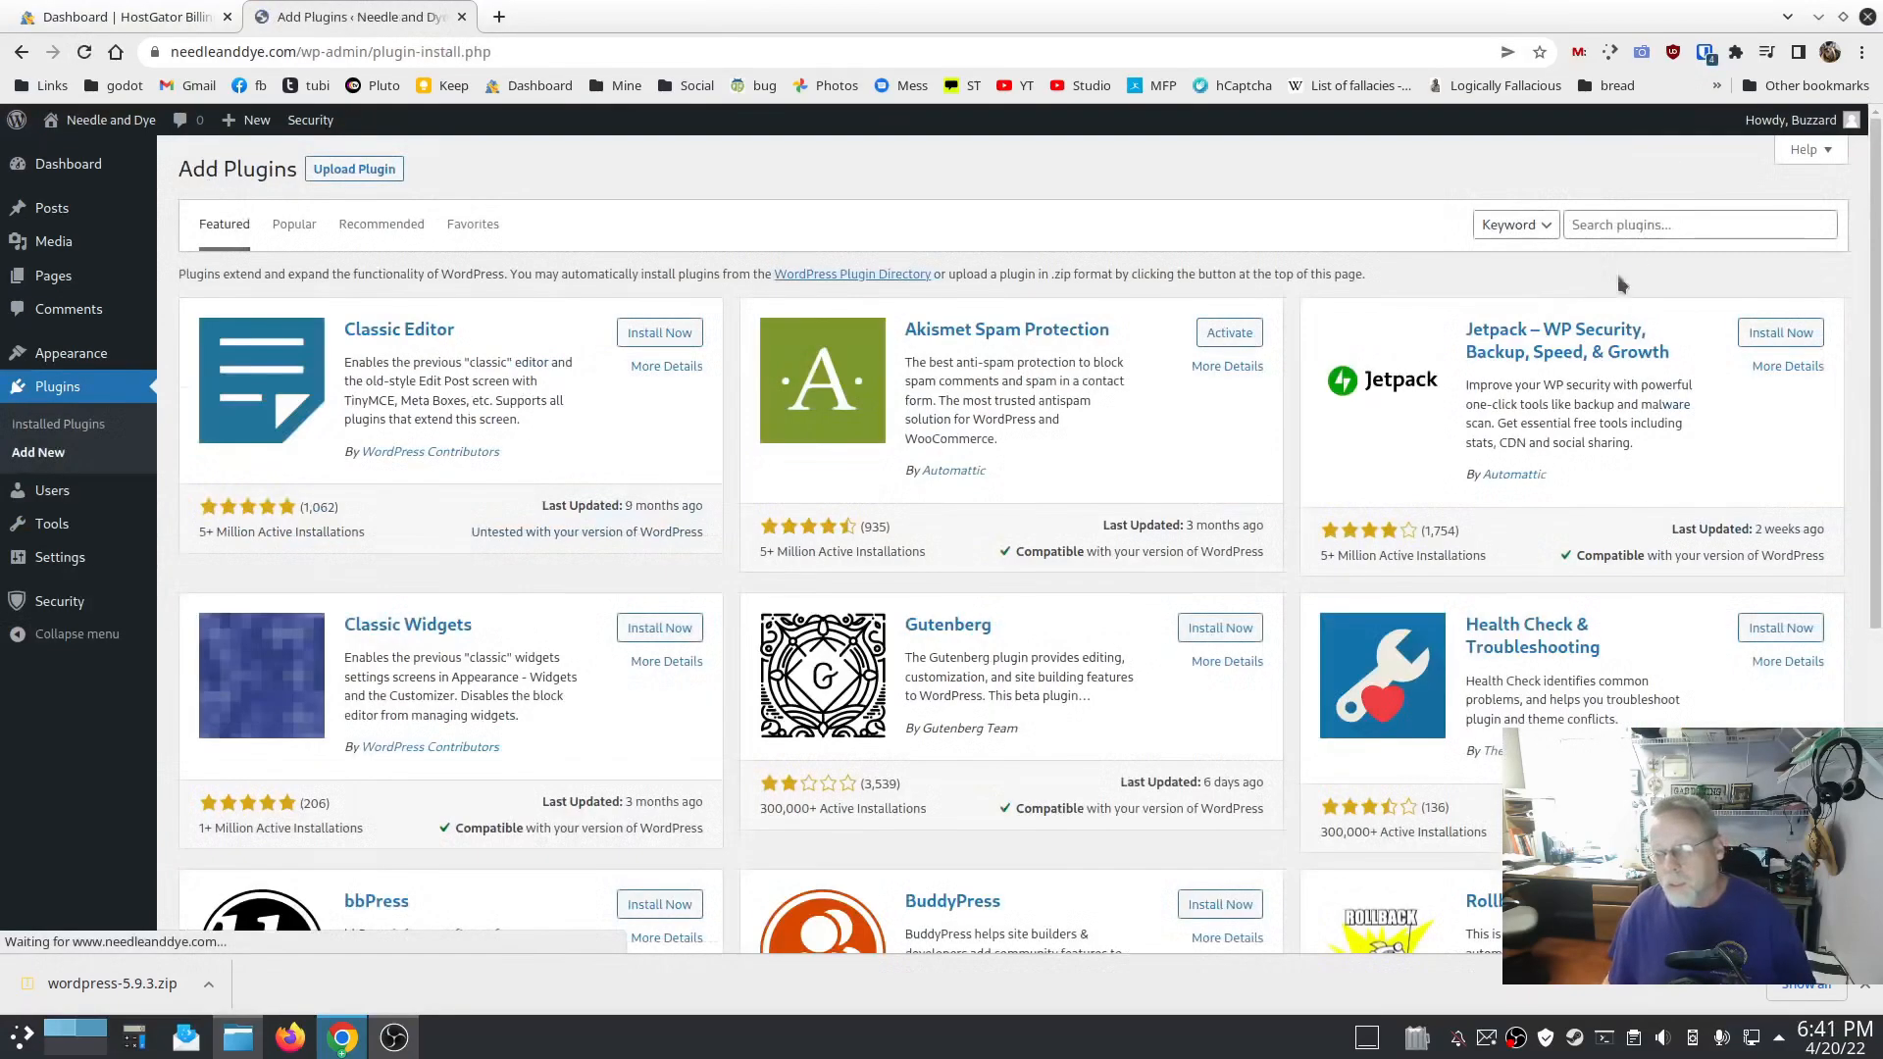
{"action": "left_click", "coordinate": [1636, 223]}
{"action": "type", "text": "jetpack"}
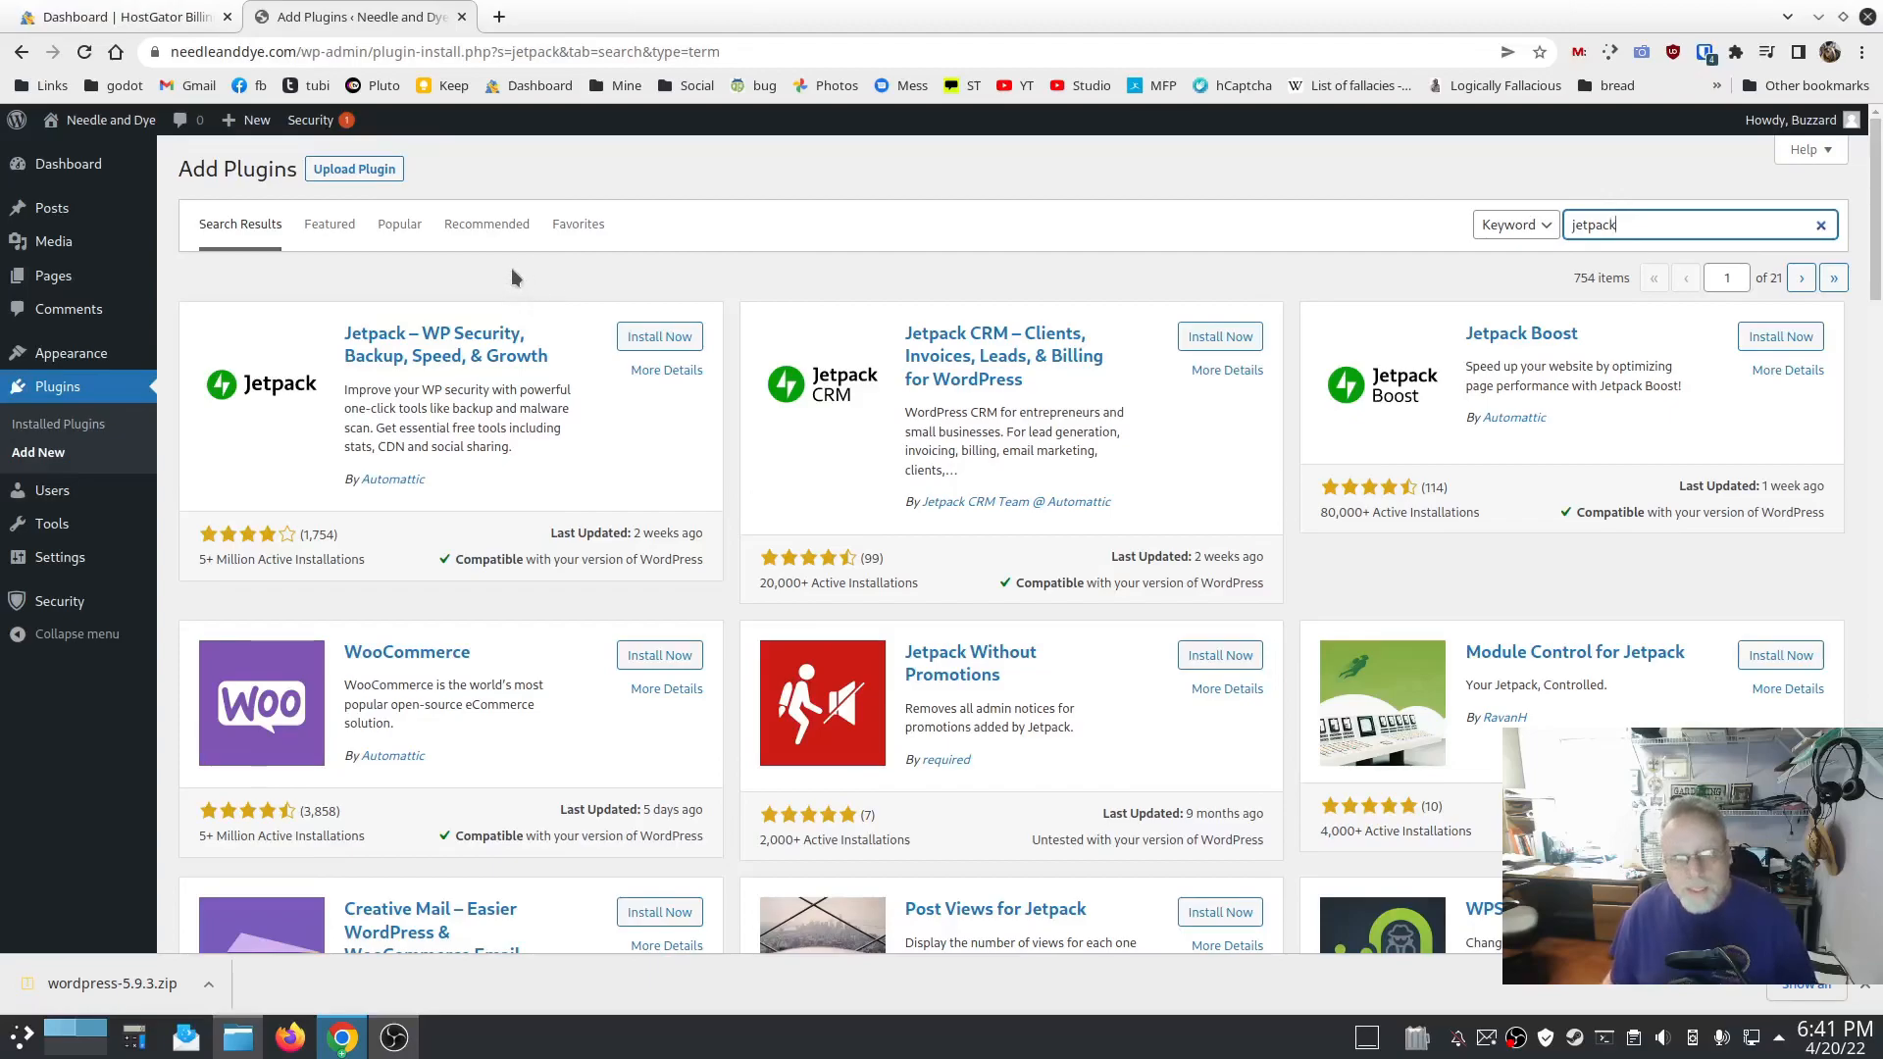
Step: Install and activate Jetpack – WP Security, then connect it to a user account
{"action": "left_click", "coordinate": [659, 336]}
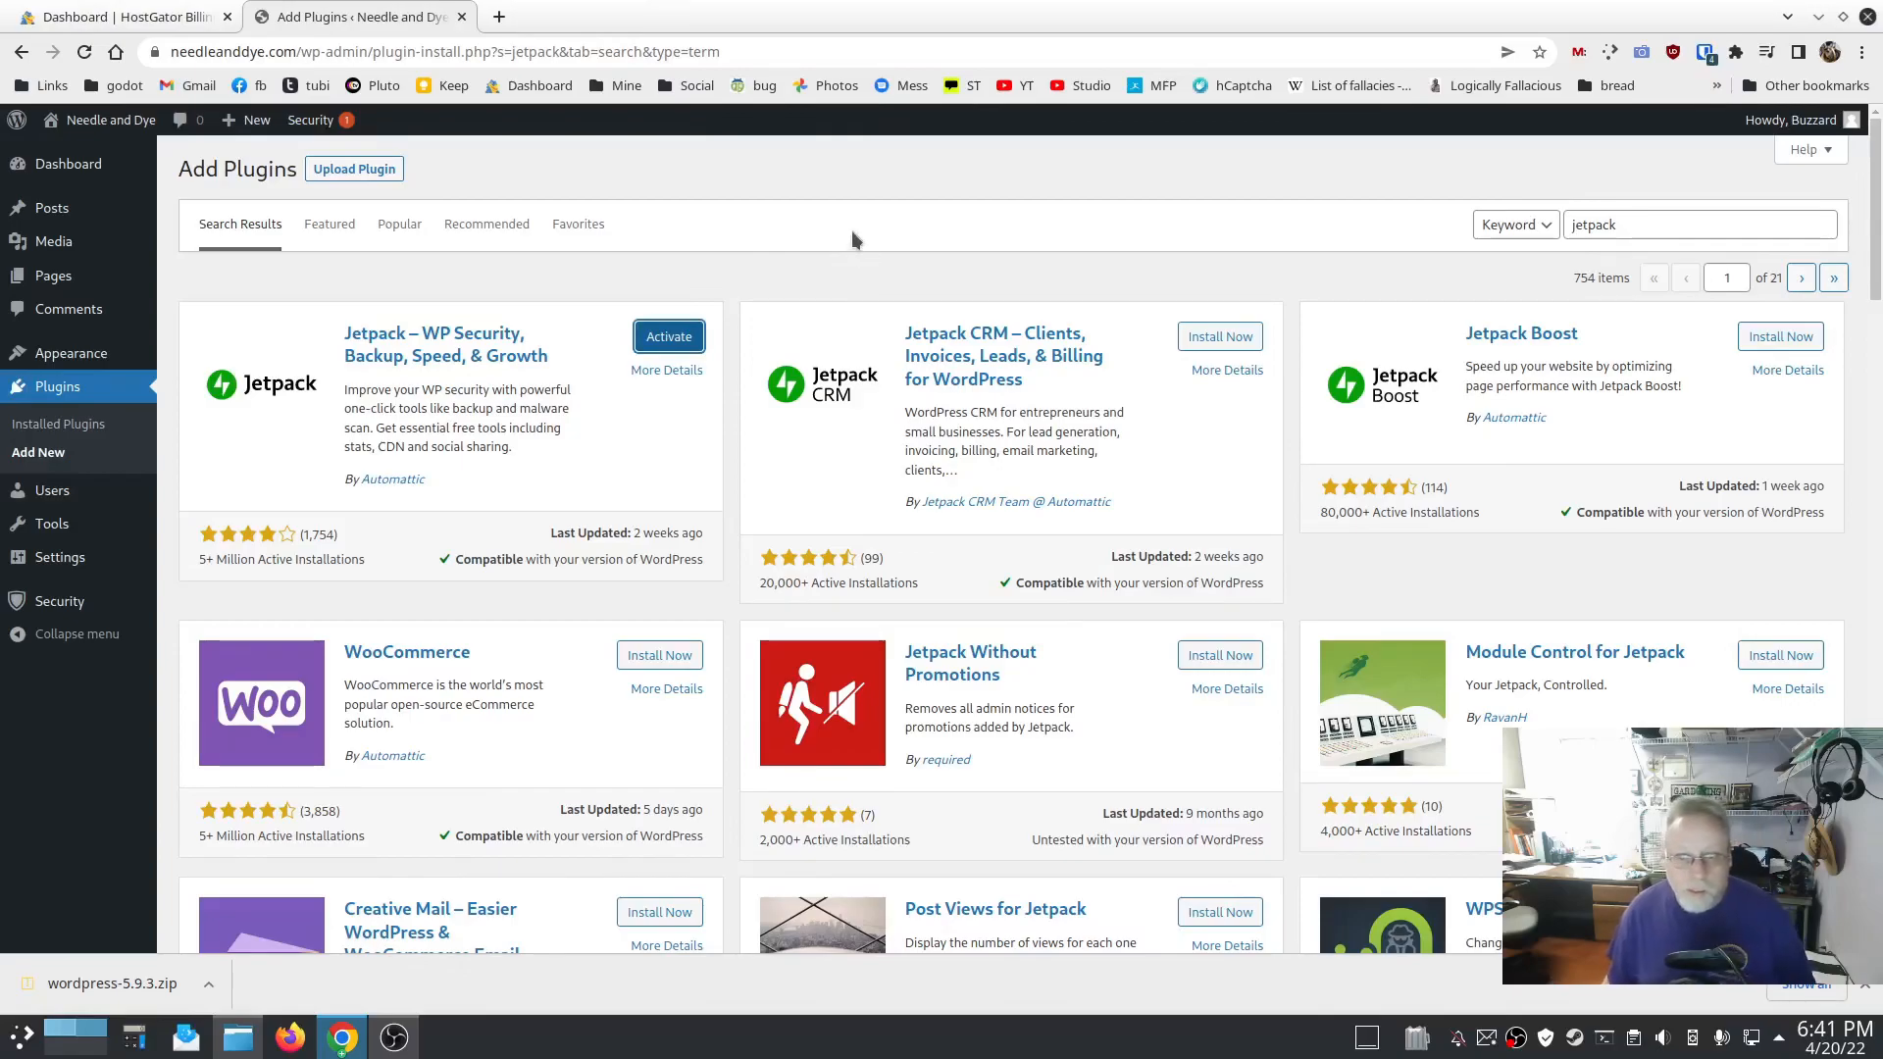
{"action": "left_click", "coordinate": [669, 336]}
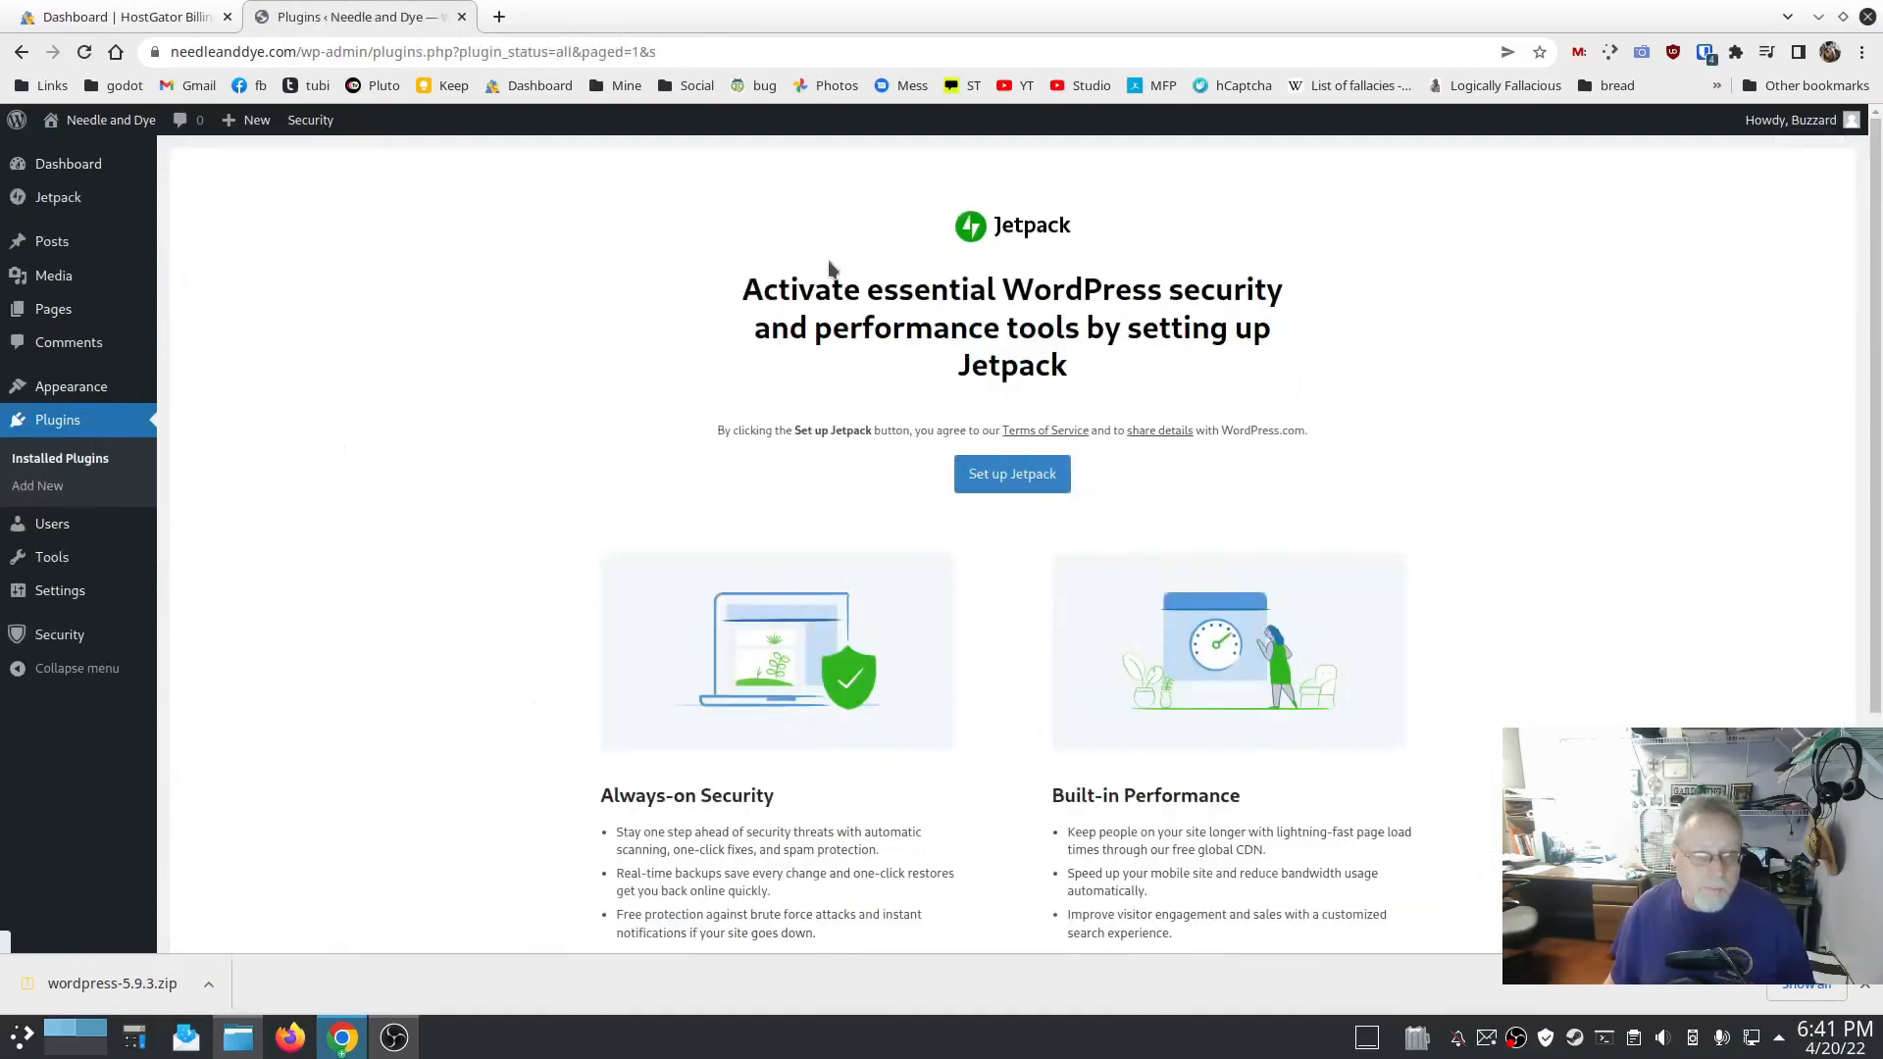
{"action": "left_click", "coordinate": [1018, 484]}
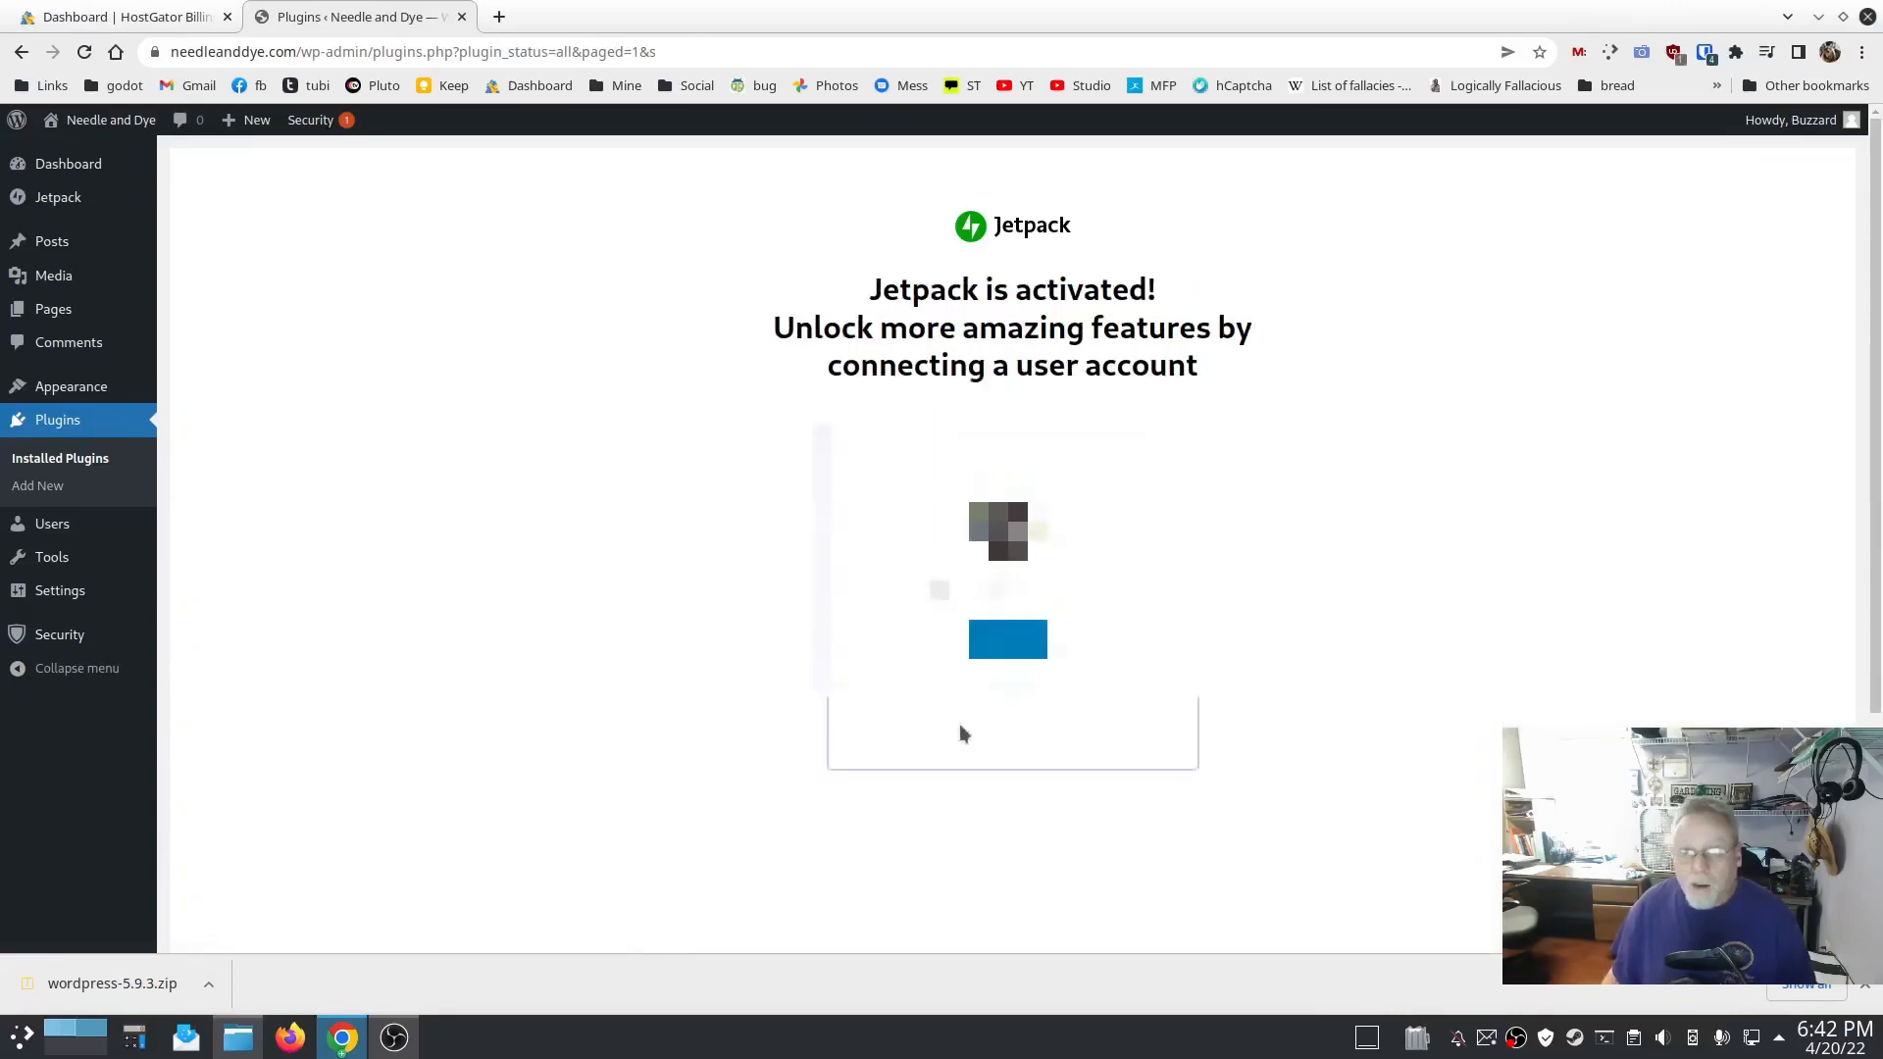
{"action": "left_click", "coordinate": [978, 649]}
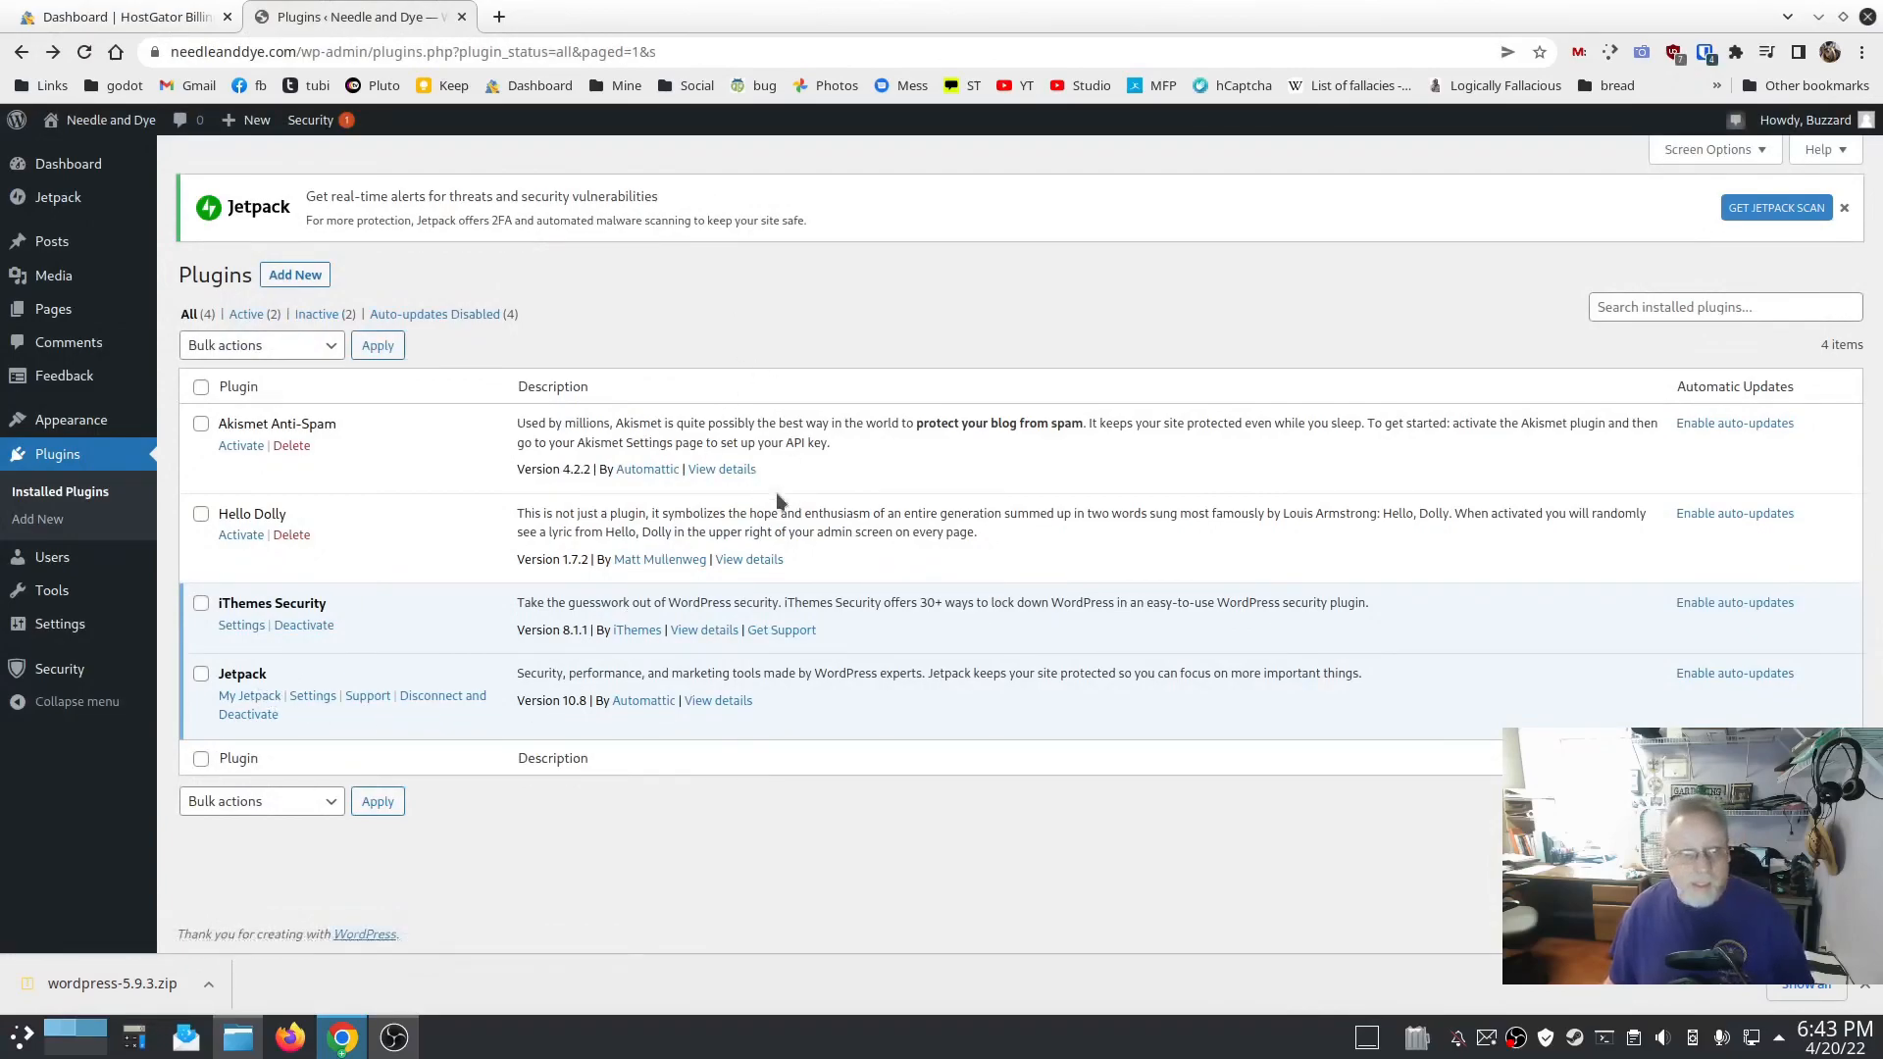
Step: Enable Jetpack's Protect brute force protection and add the current IP to Always allowed addresses
{"action": "mouse_move", "coordinate": [73, 199]}
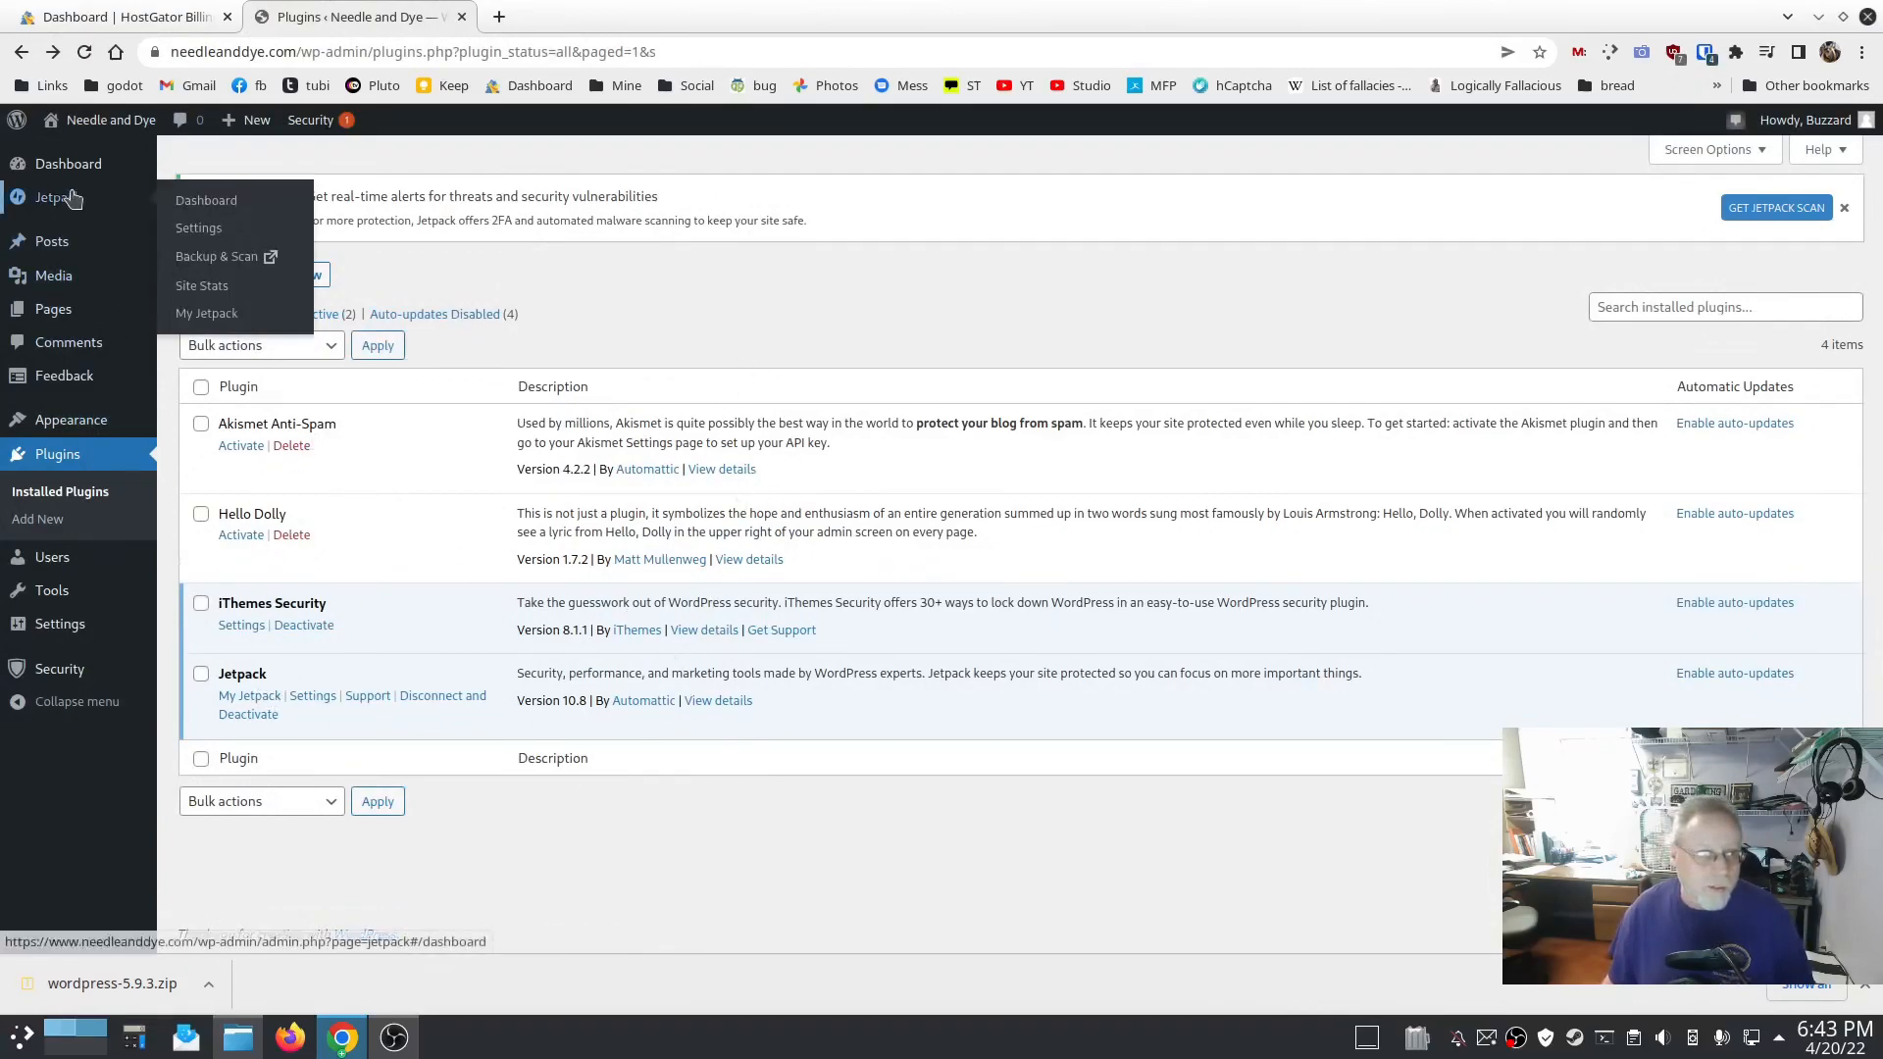
{"action": "left_click", "coordinate": [214, 231]}
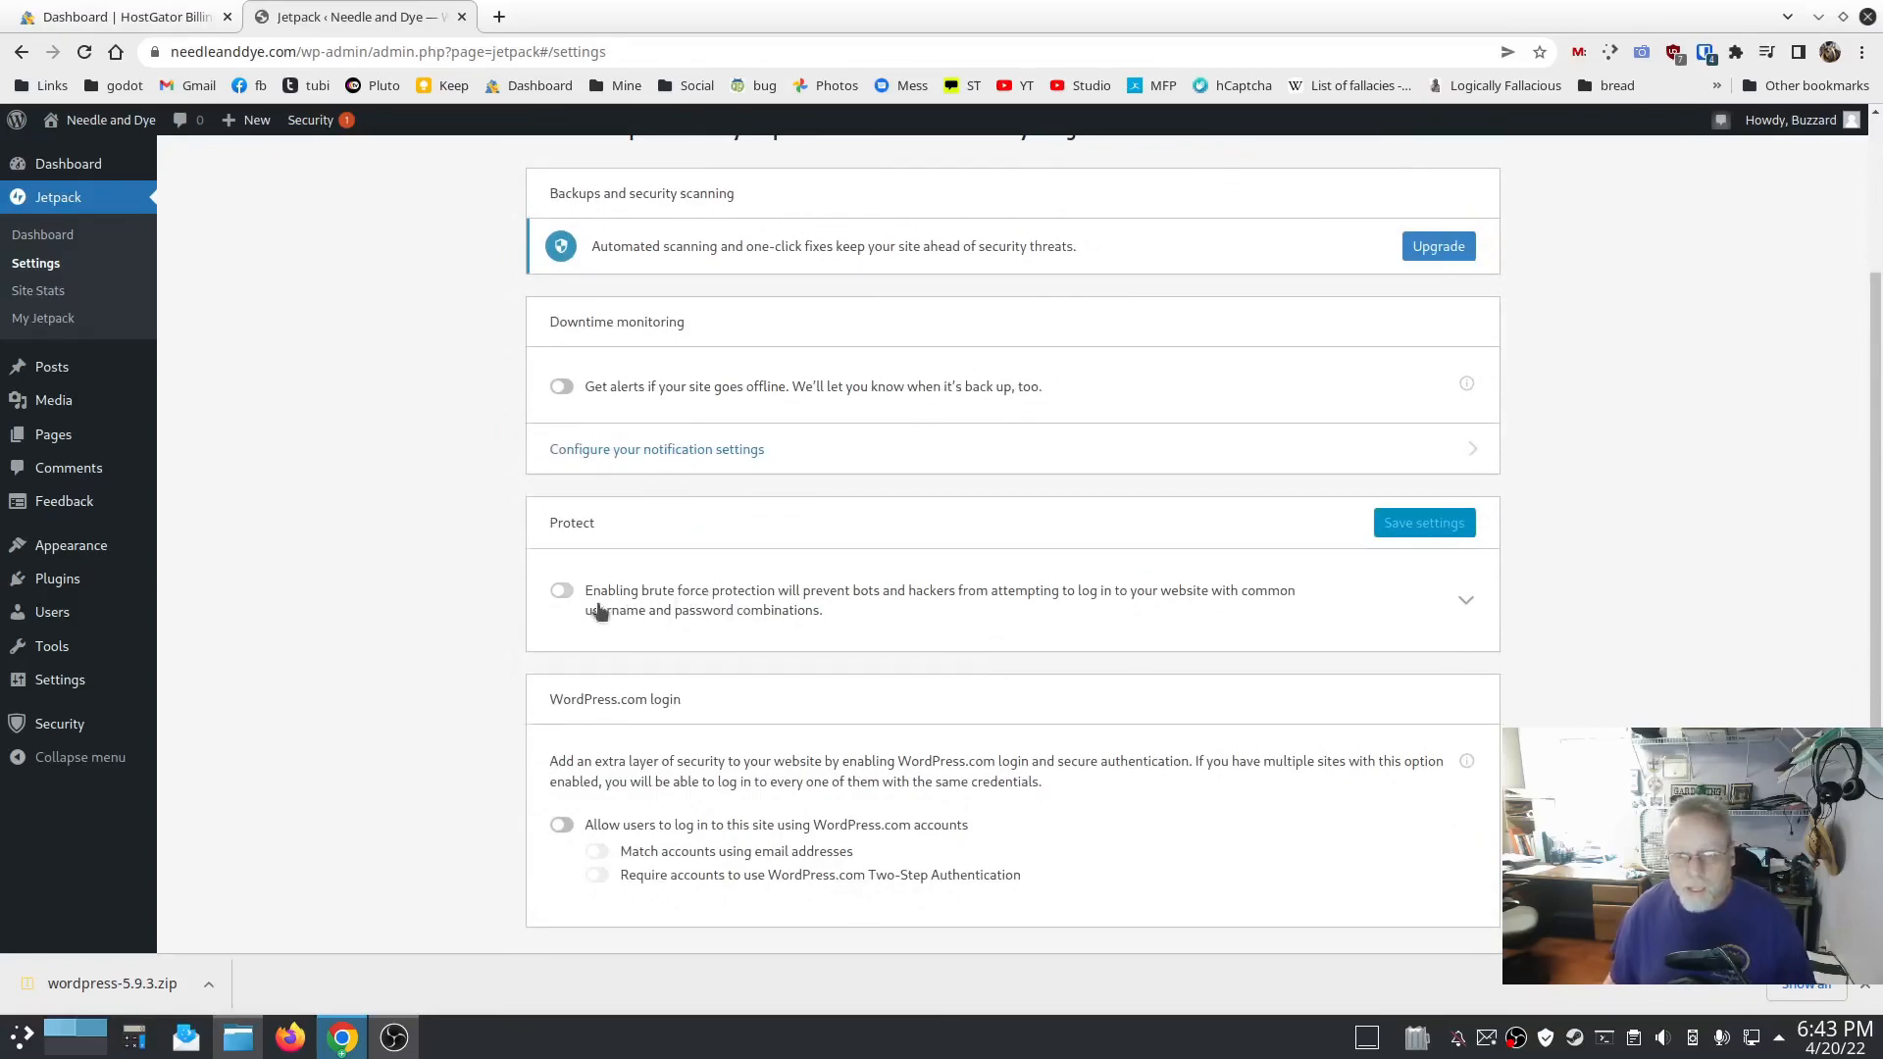
{"action": "left_click", "coordinate": [564, 595]}
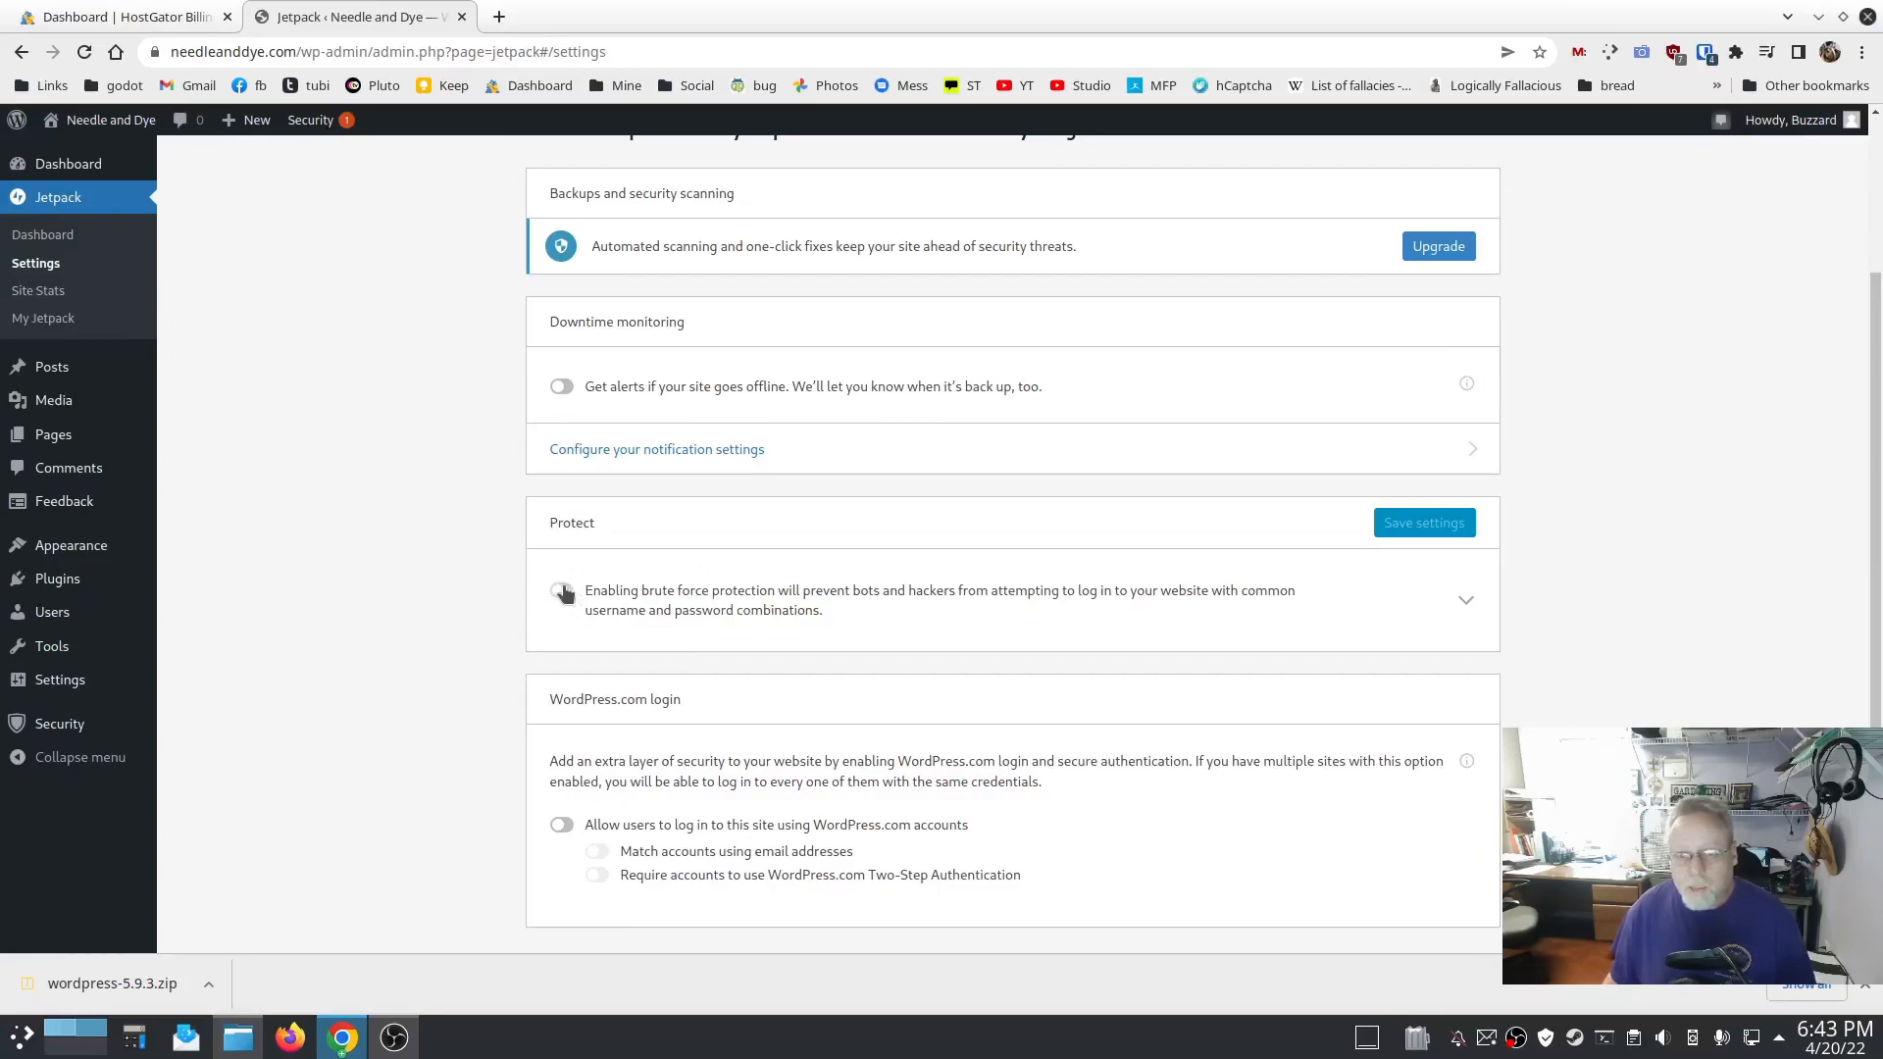
{"action": "left_click", "coordinate": [562, 595]}
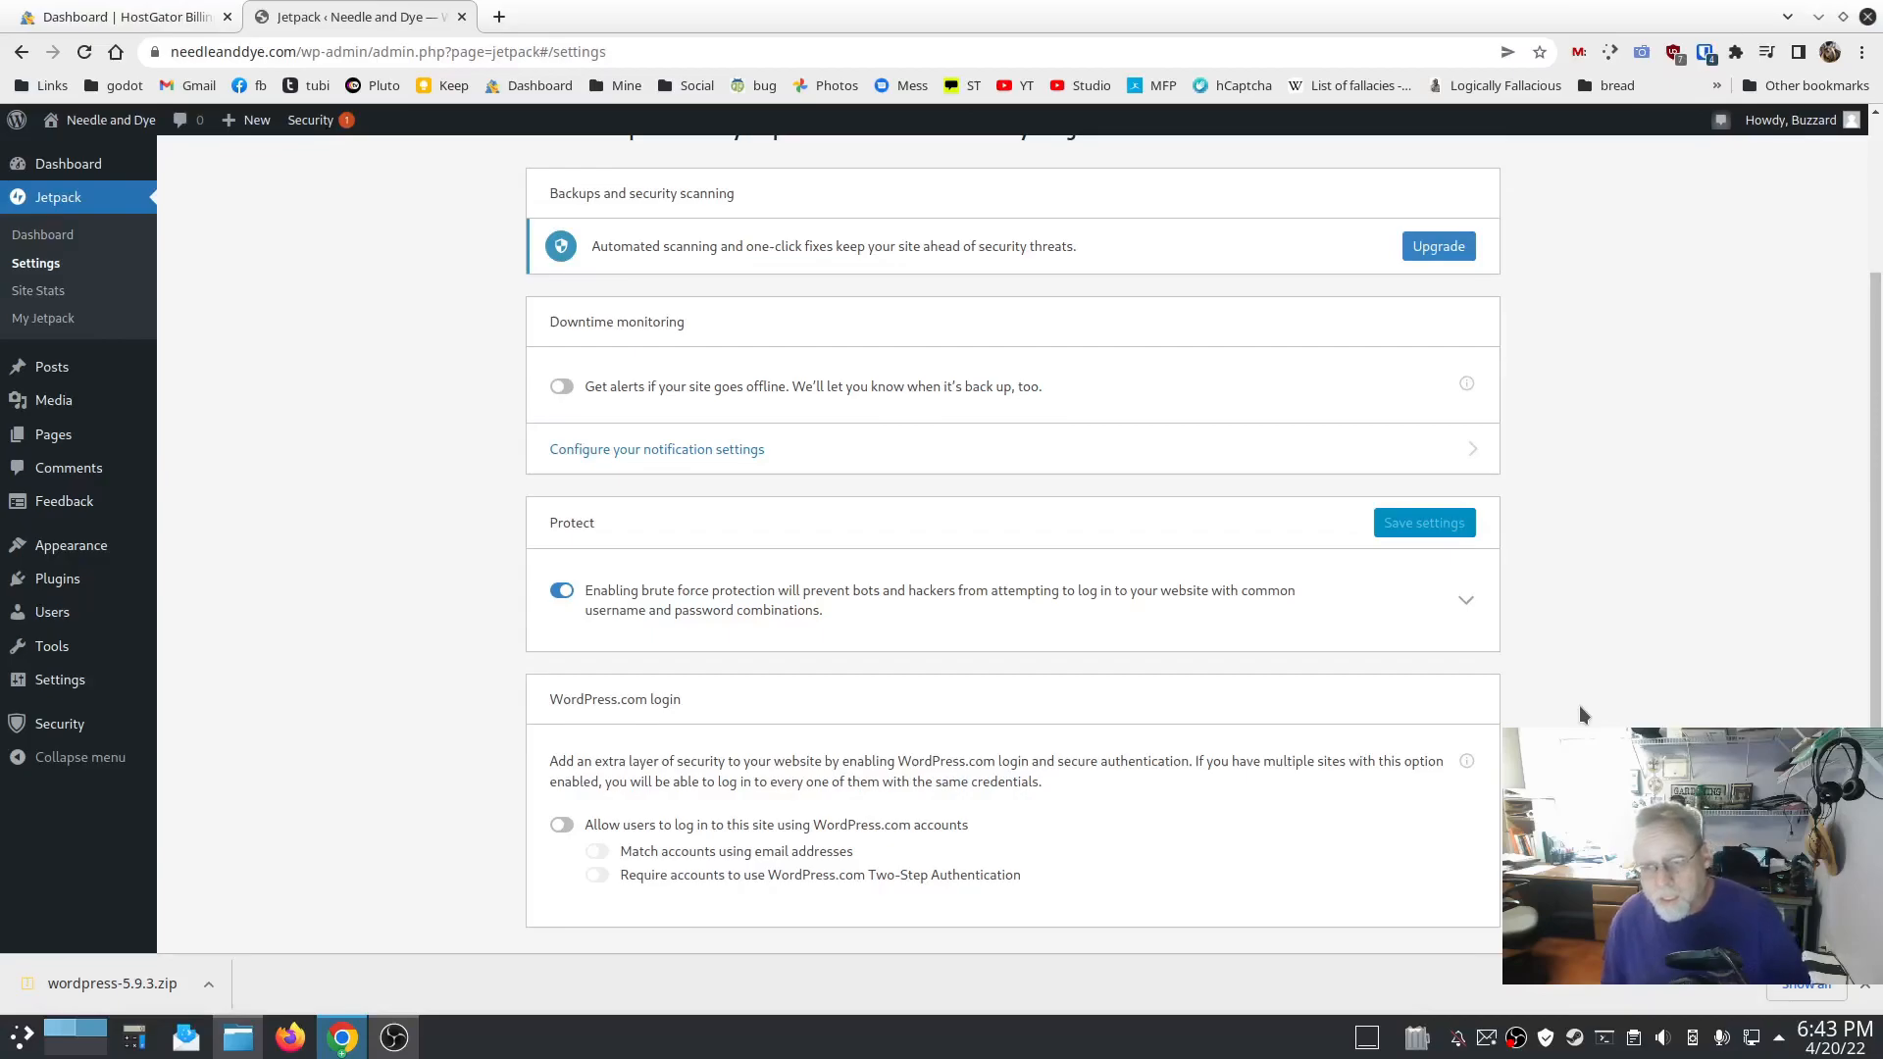
{"action": "left_click", "coordinate": [1464, 600]}
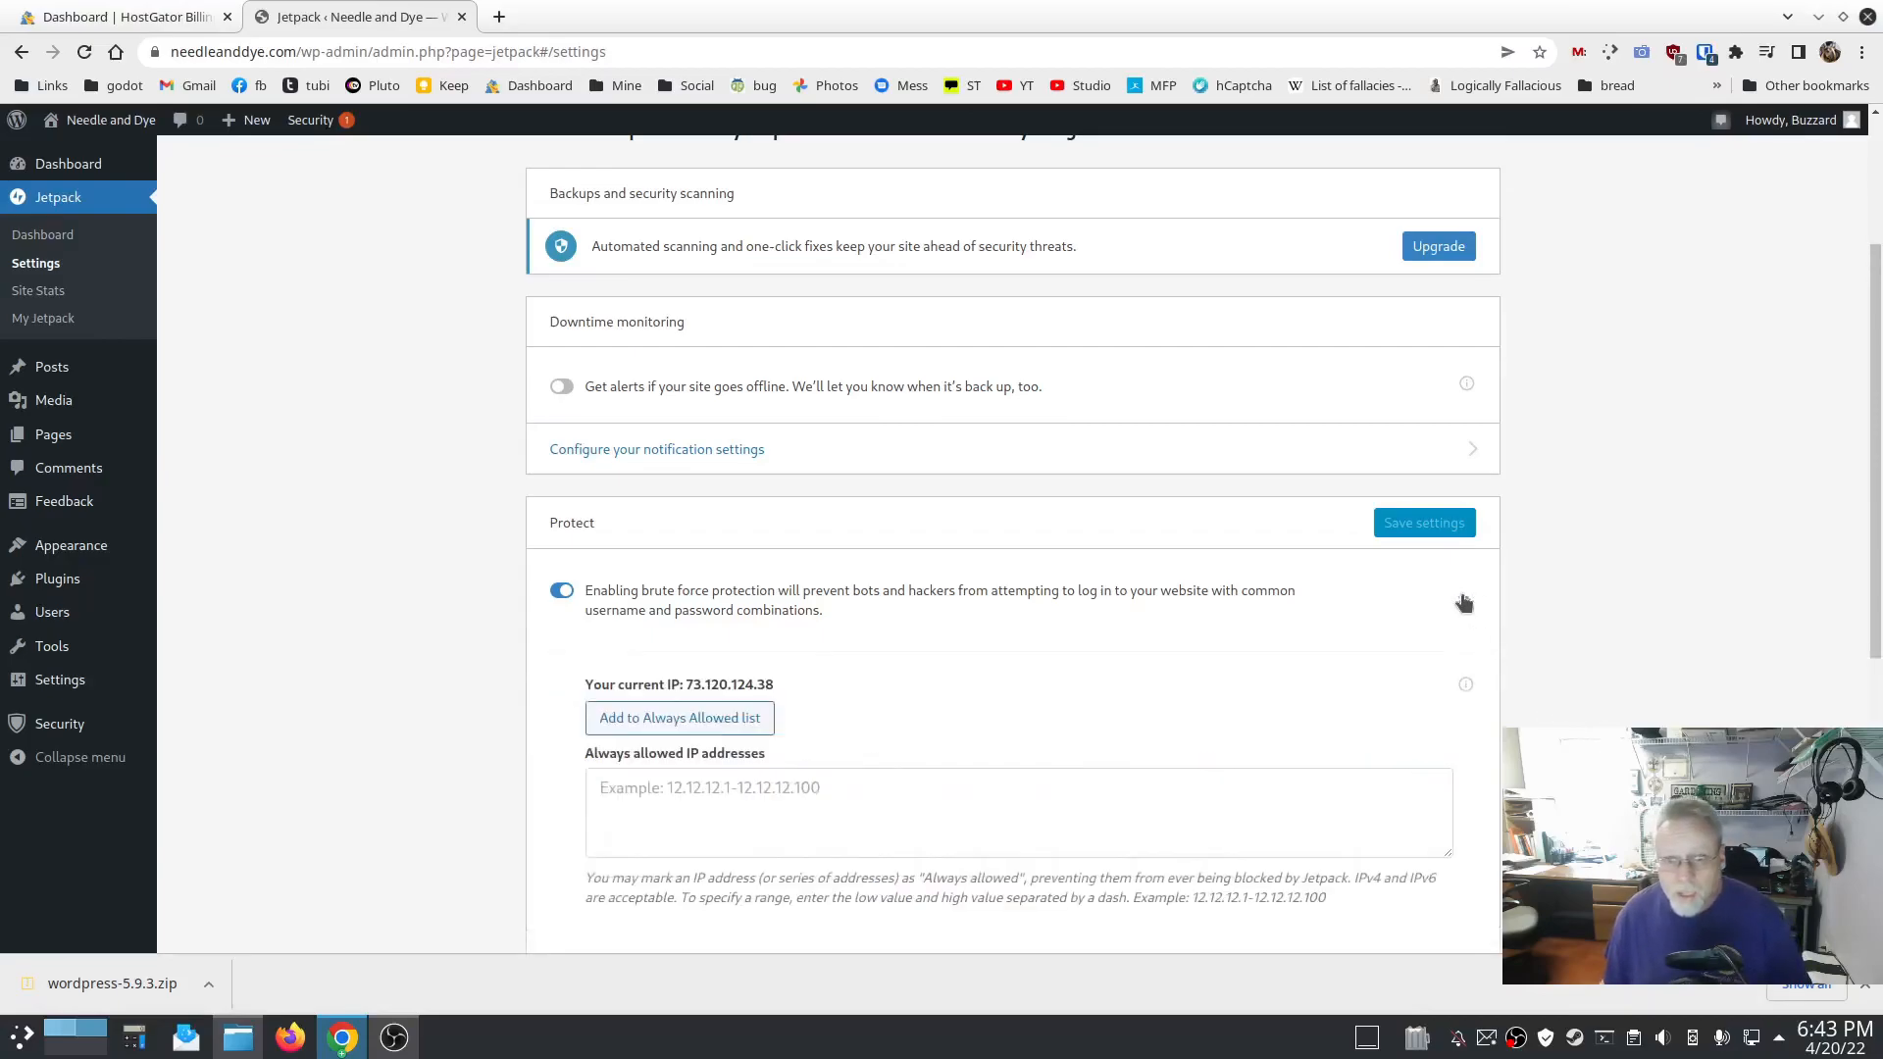
{"action": "scroll", "coordinate": [1535, 711], "scroll_direction": "down", "scroll_amount": 3}
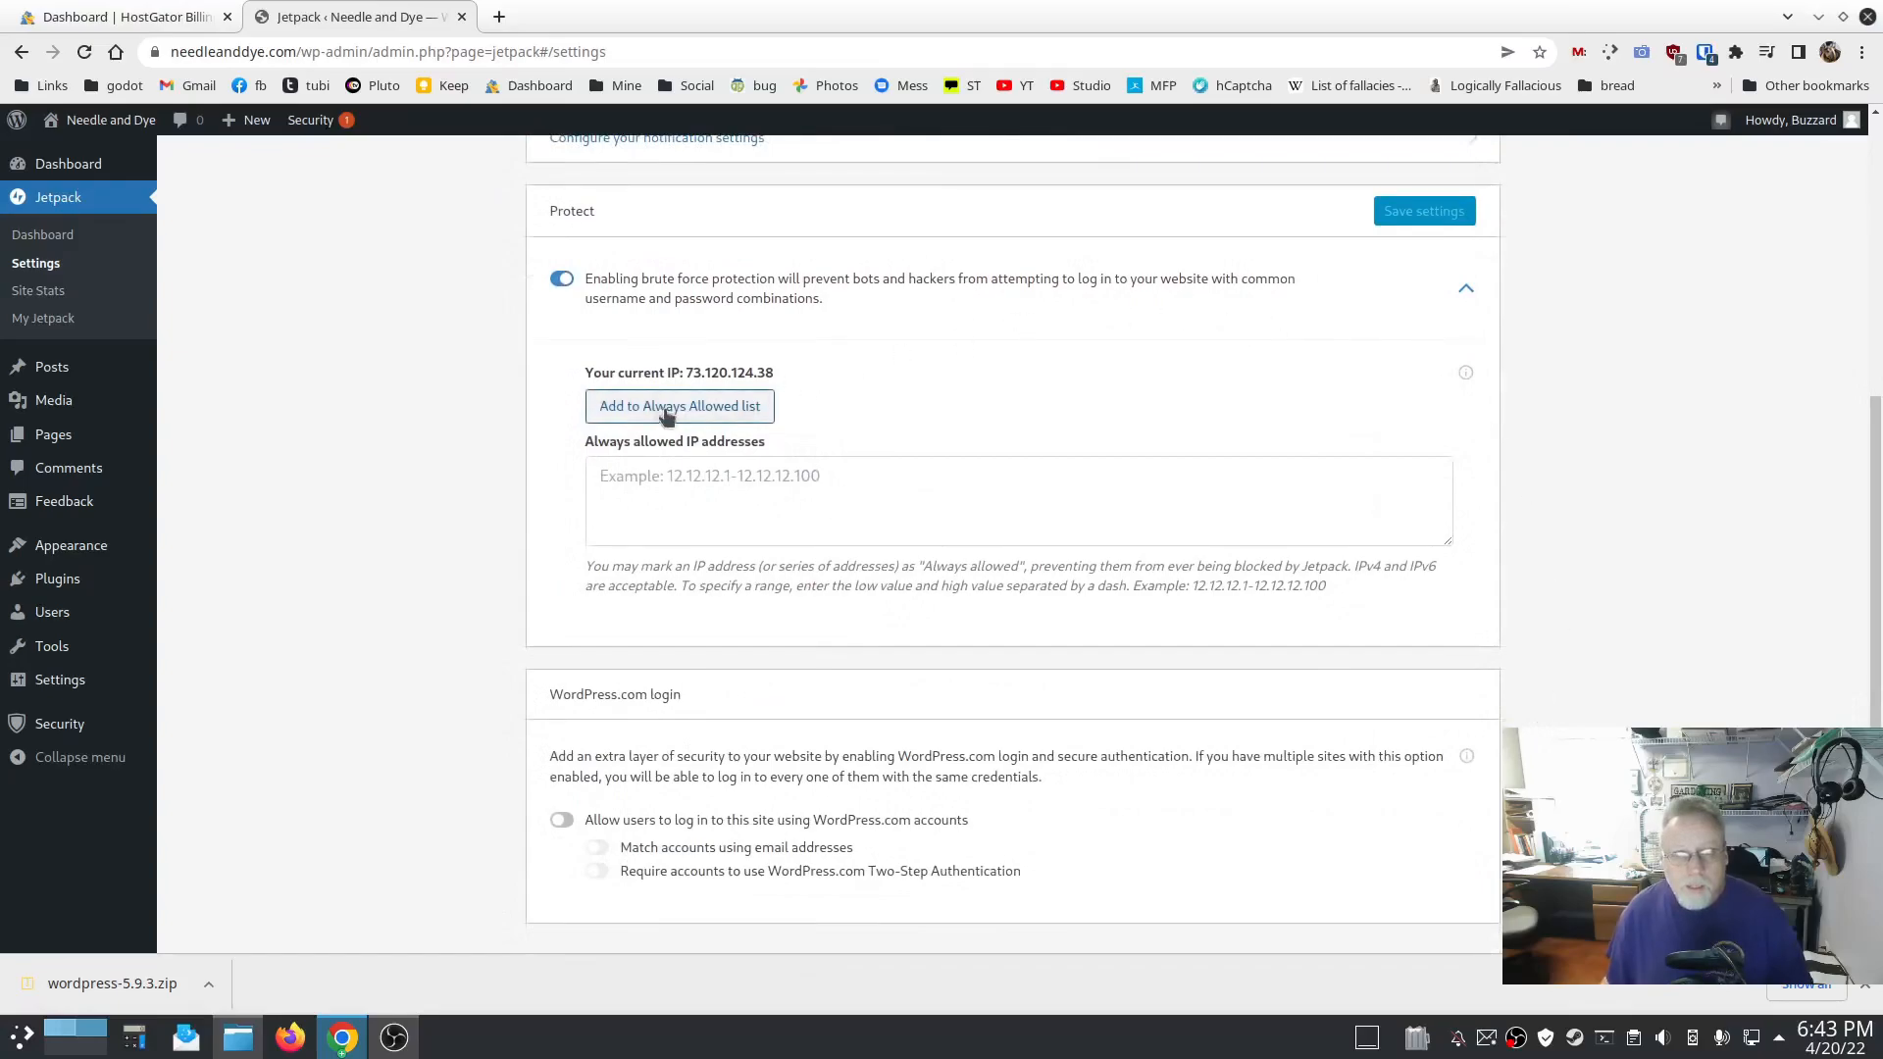
{"action": "left_click", "coordinate": [708, 406]}
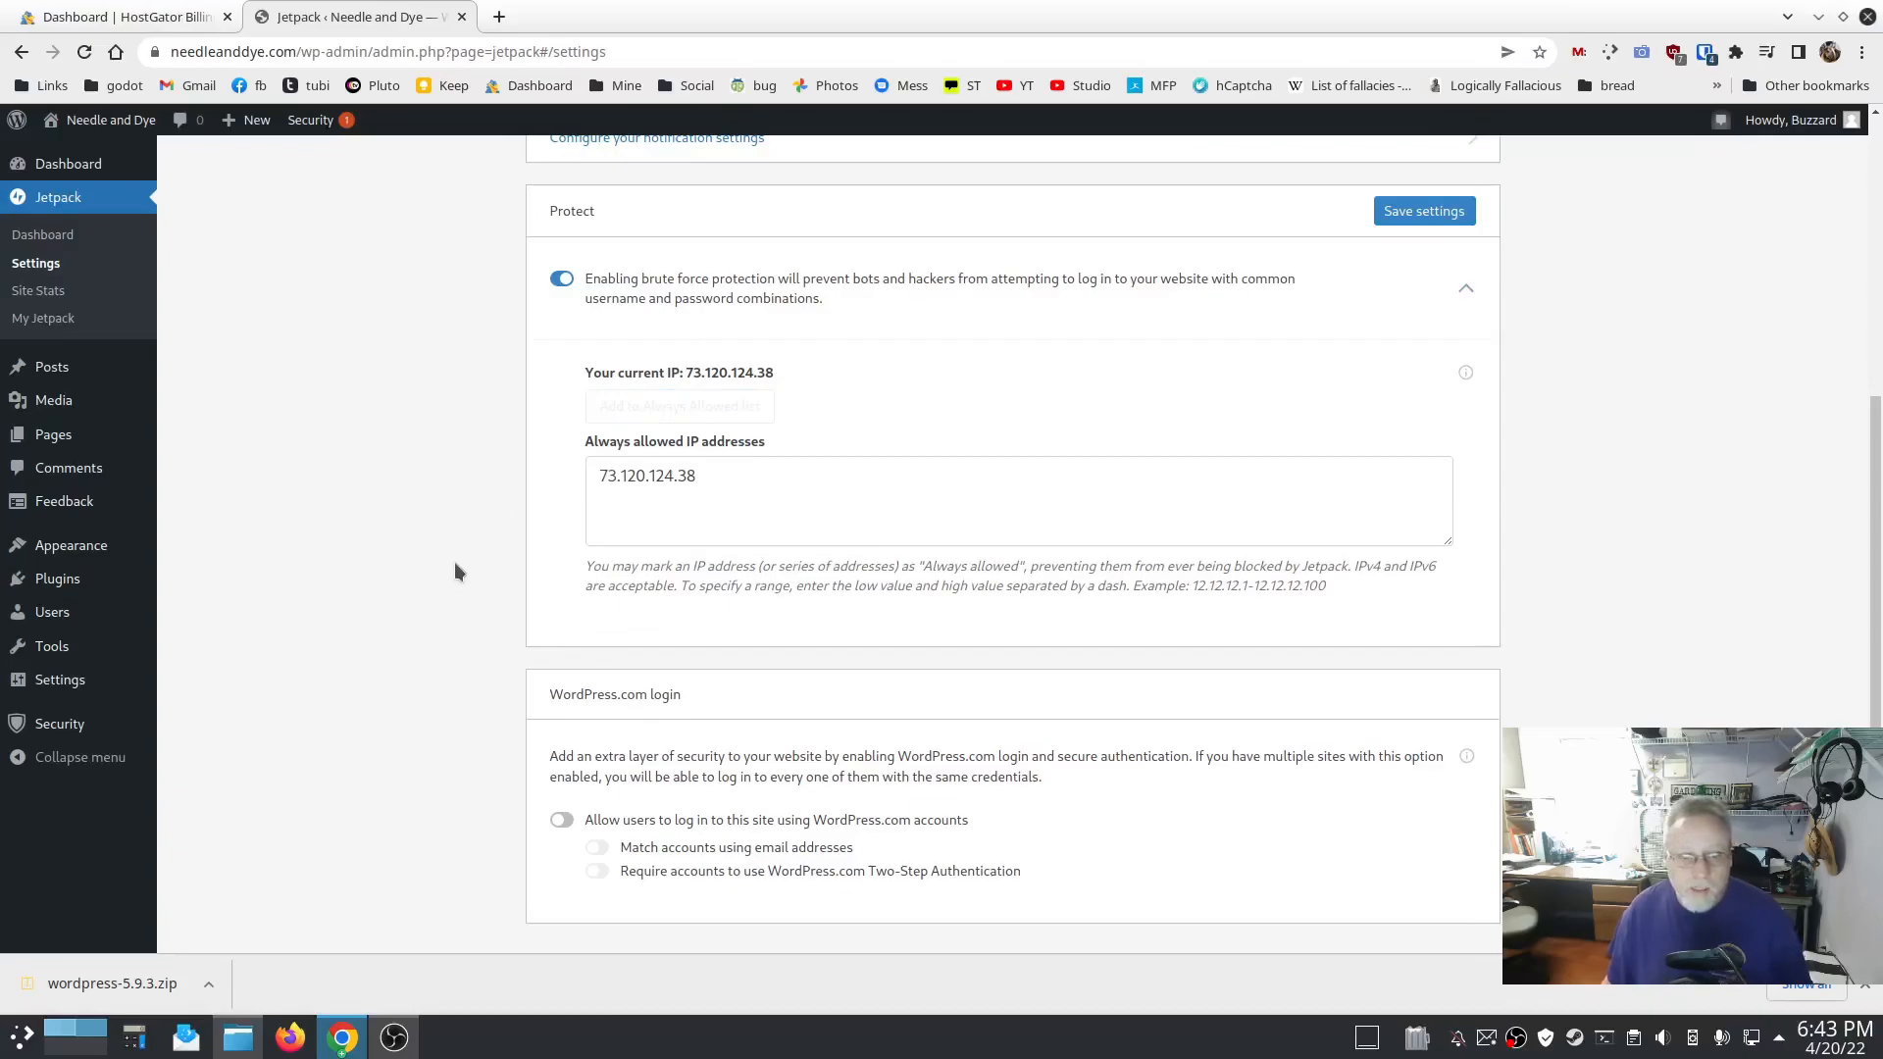
{"action": "scroll", "coordinate": [454, 568], "scroll_direction": "down", "scroll_amount": 3}
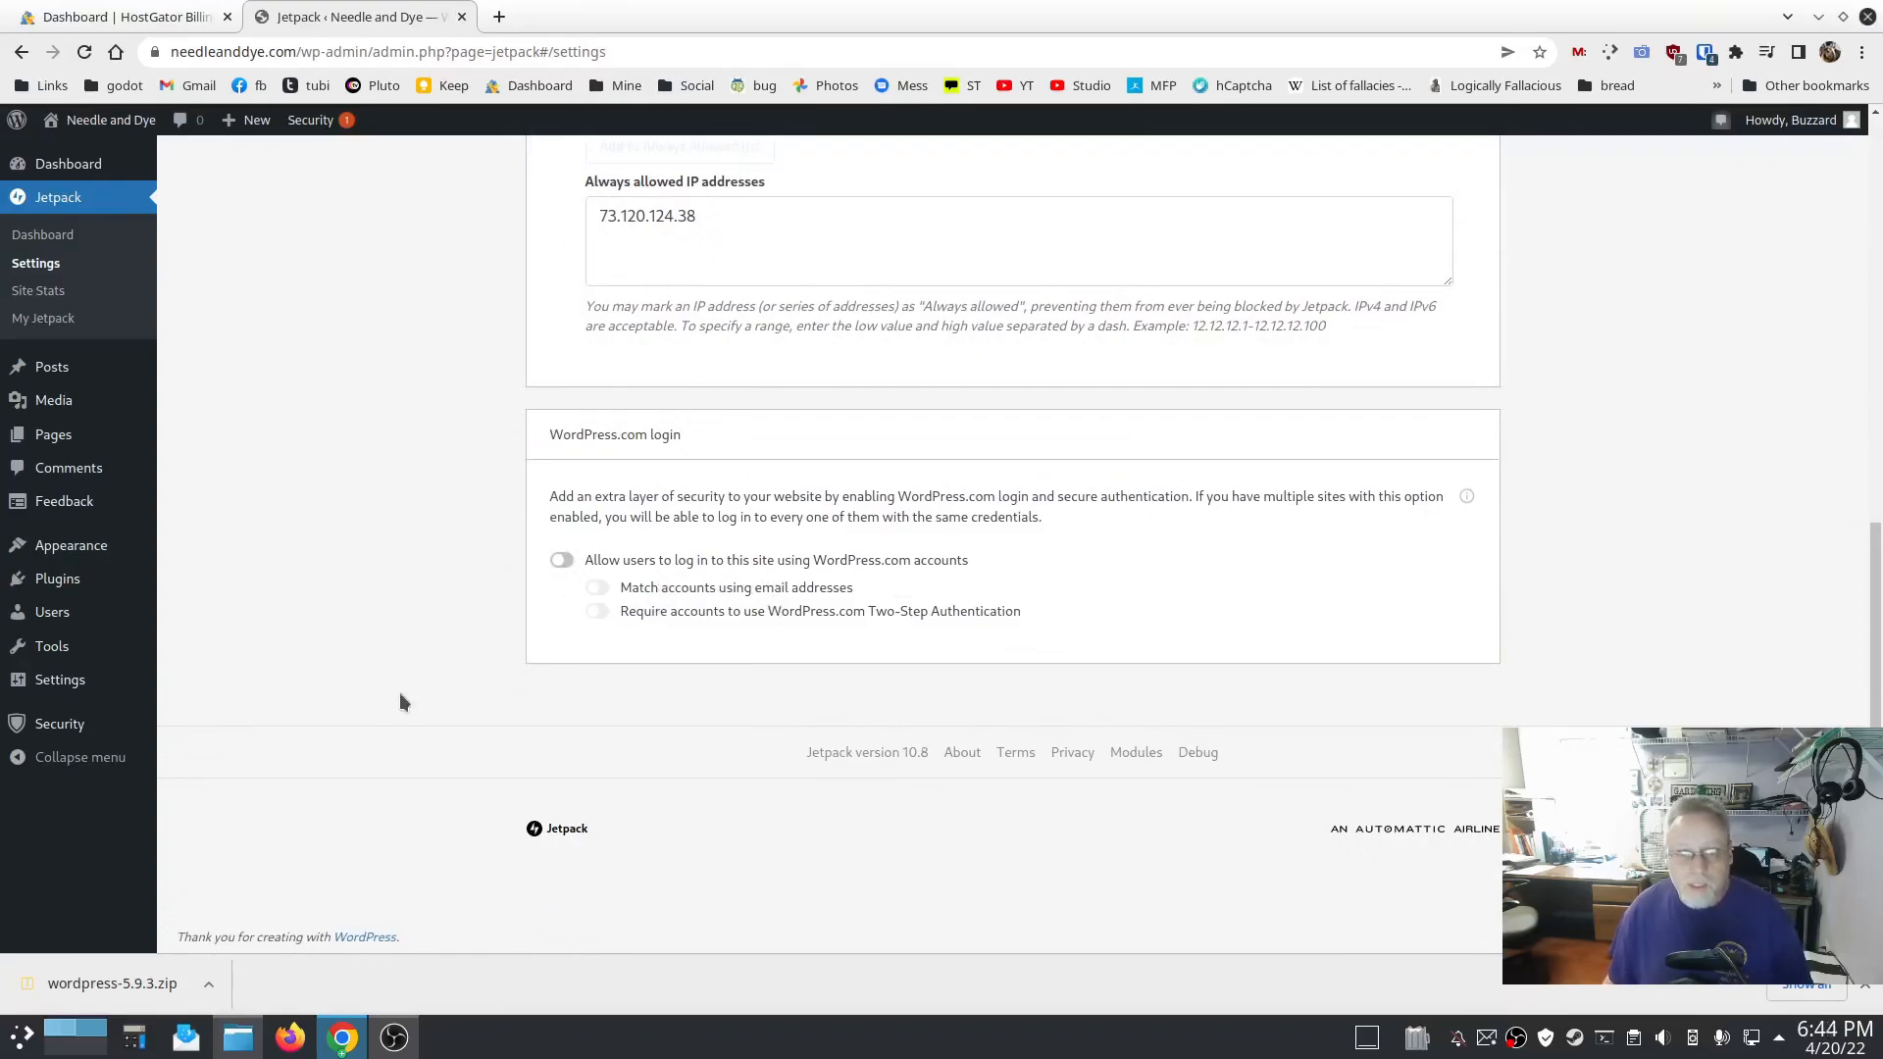
{"action": "scroll", "coordinate": [402, 677], "scroll_direction": "up", "scroll_amount": 7}
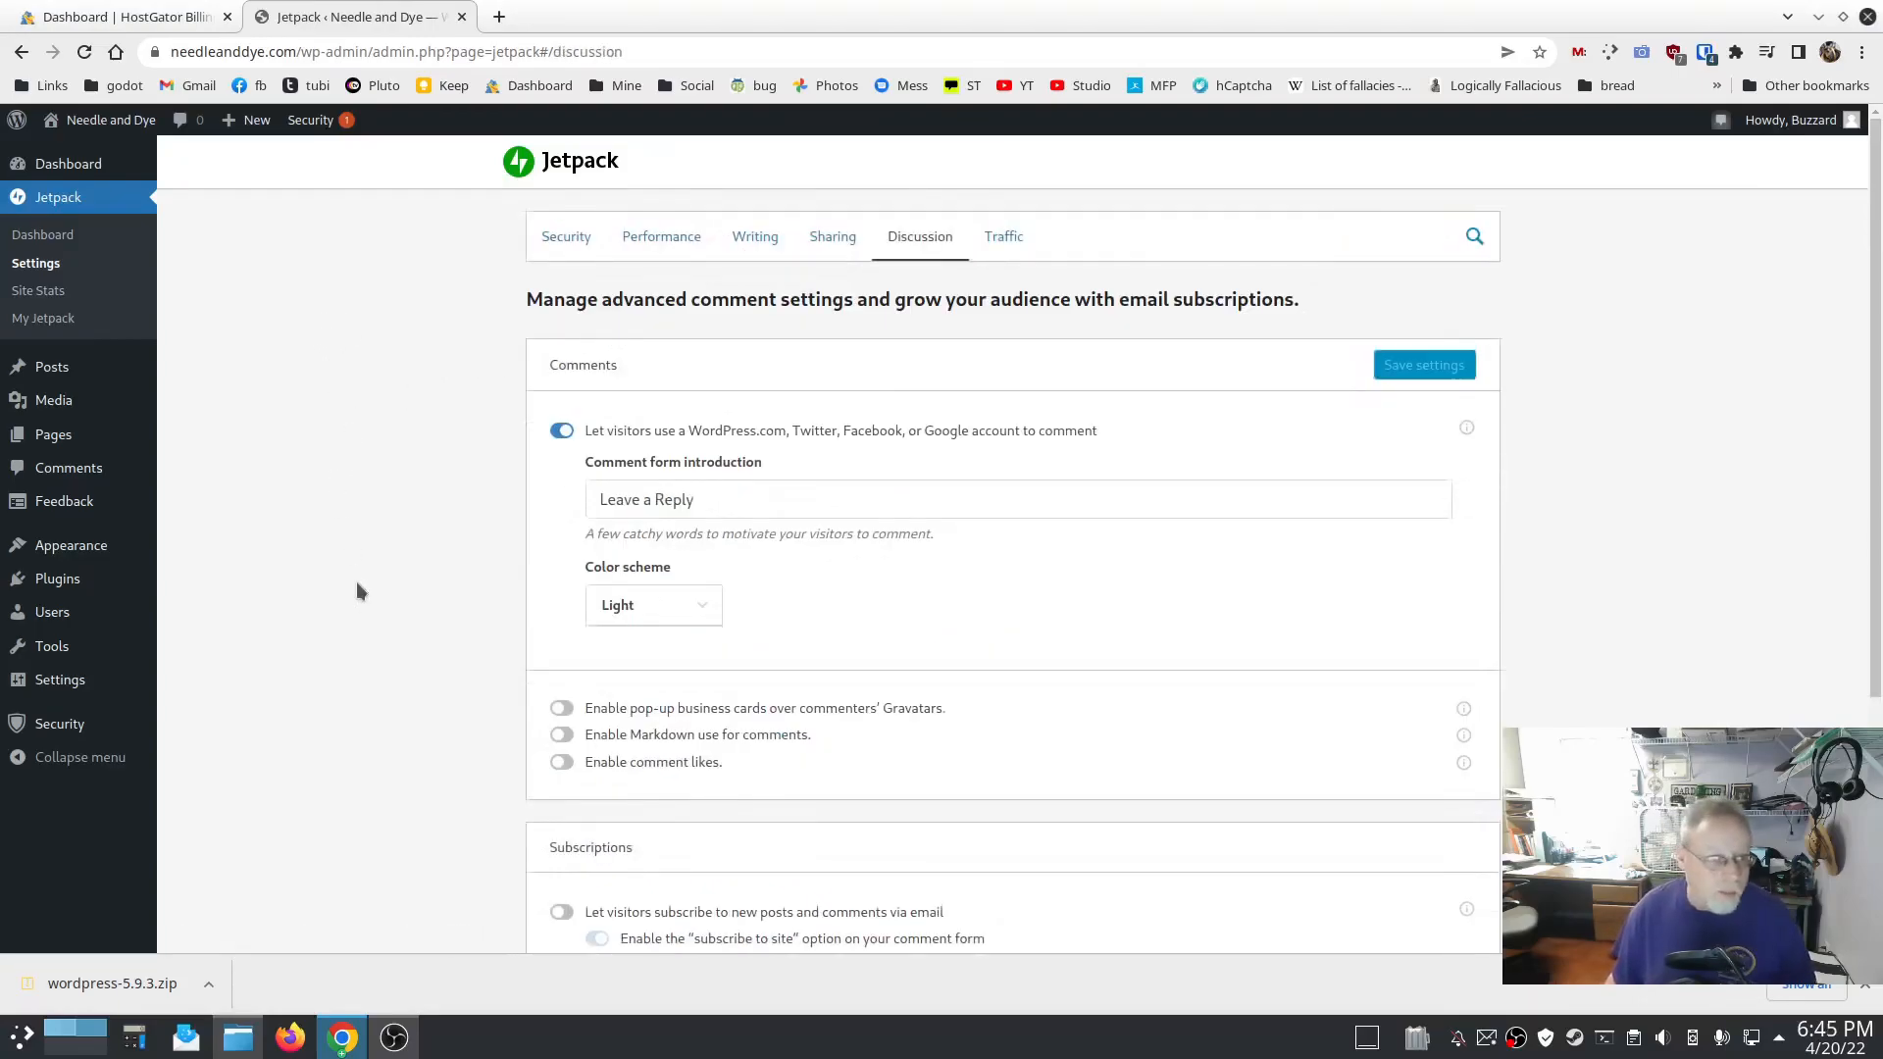
Step: Activate Akismet Anti-Spam, connect it through Jetpack, and save the Akismet settings
{"action": "left_click", "coordinate": [54, 581]}
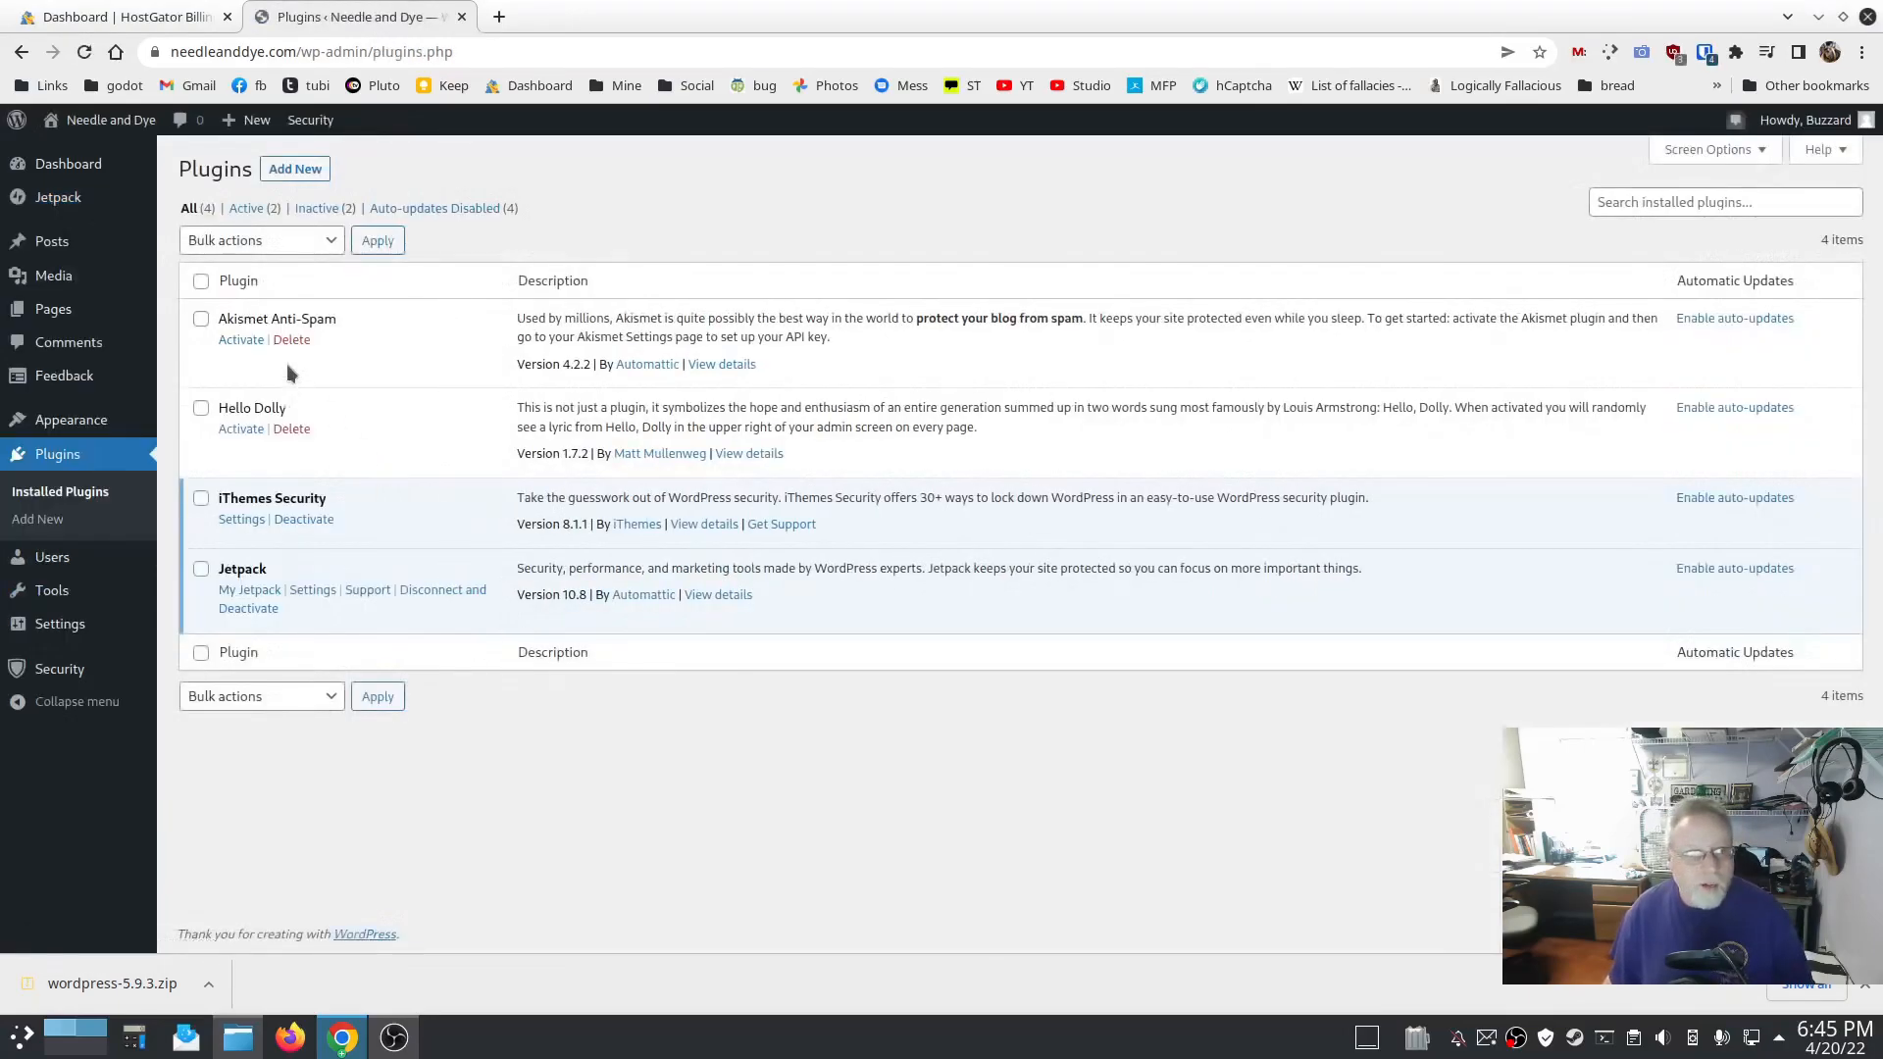
{"action": "left_click", "coordinate": [241, 339]}
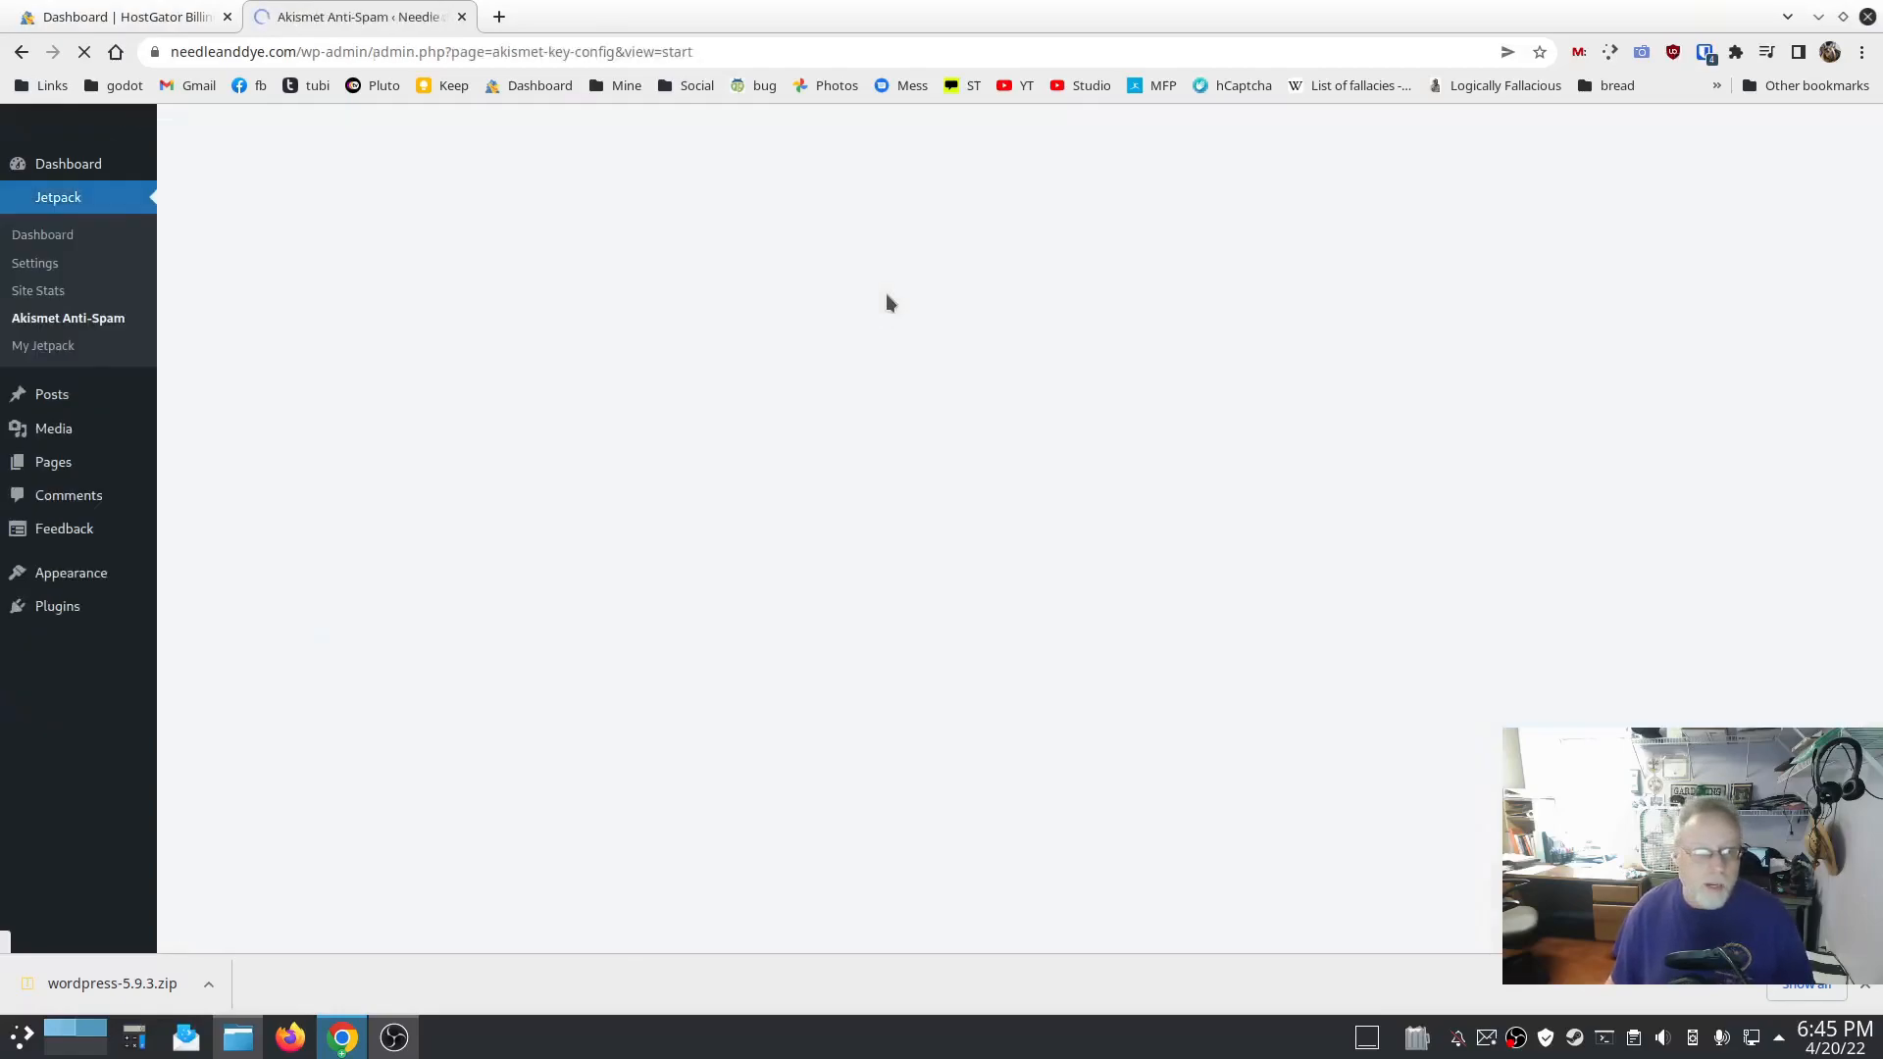
{"action": "left_click", "coordinate": [1310, 474]}
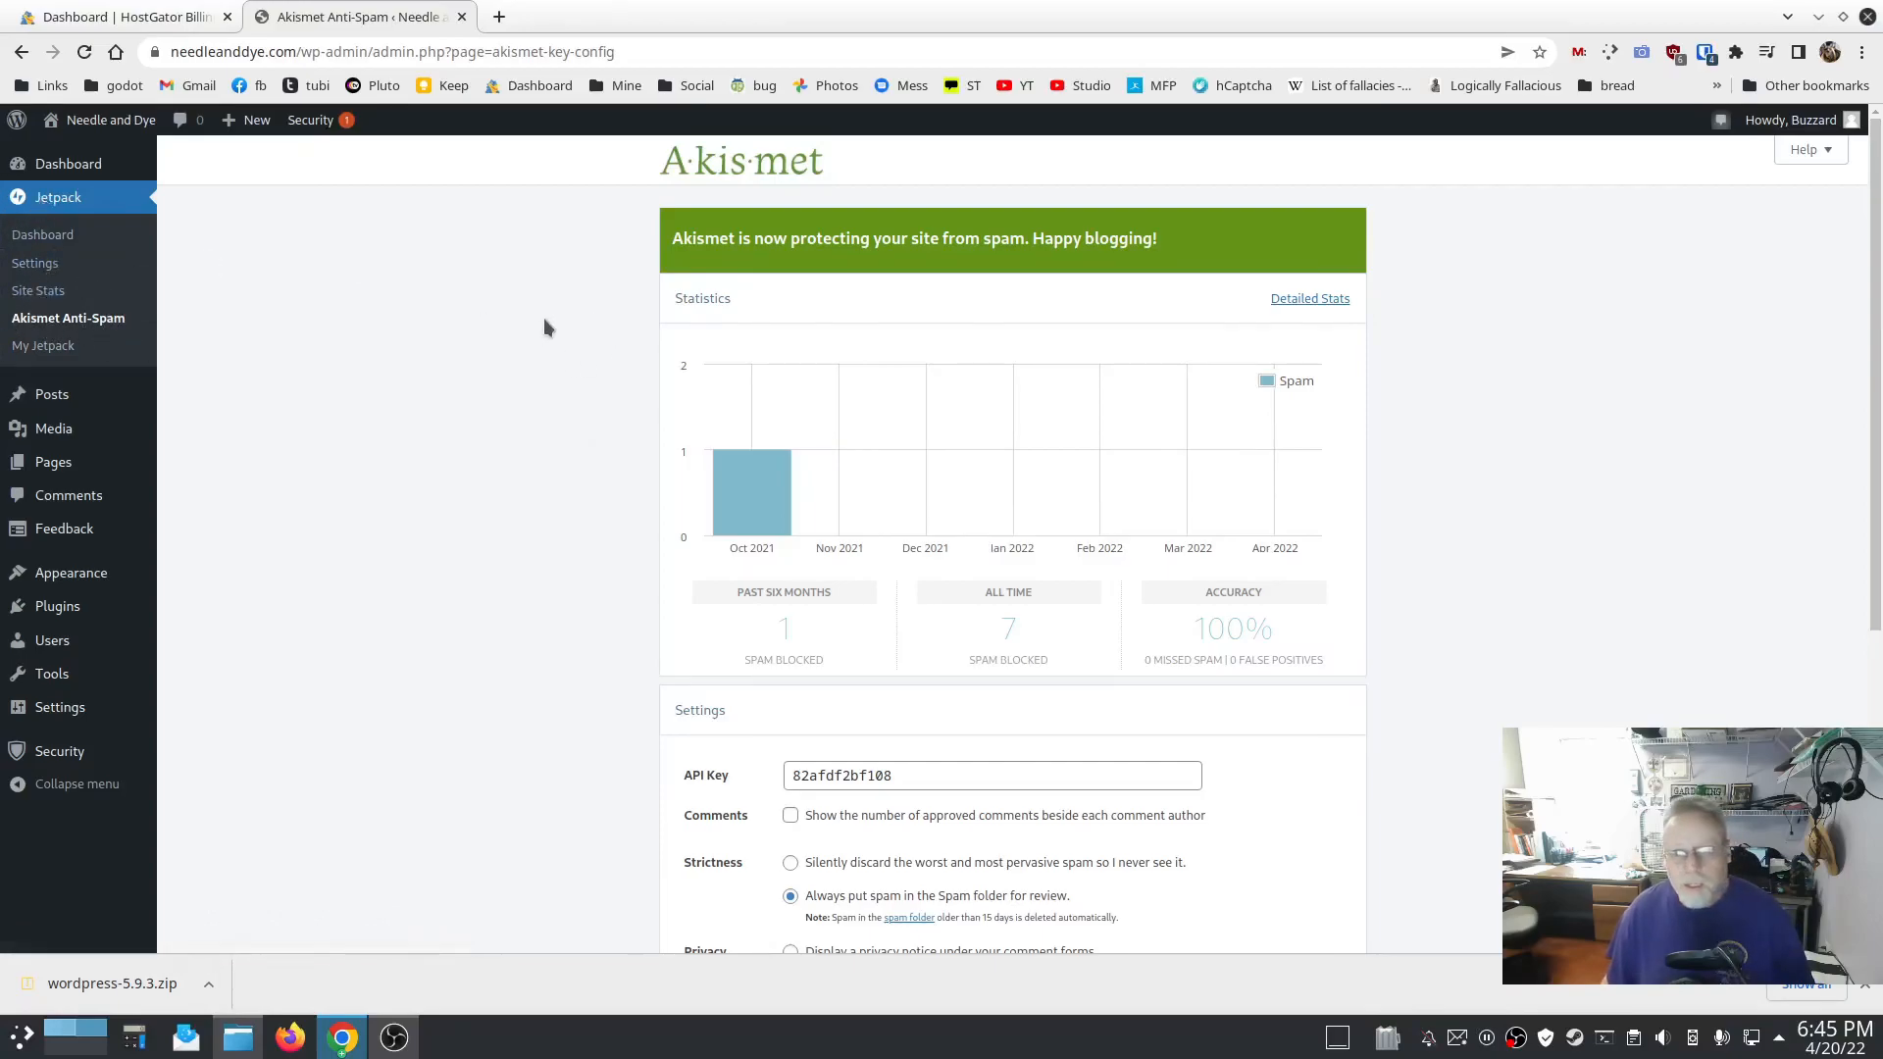
{"action": "scroll", "coordinate": [1457, 407], "scroll_direction": "down", "scroll_amount": 3}
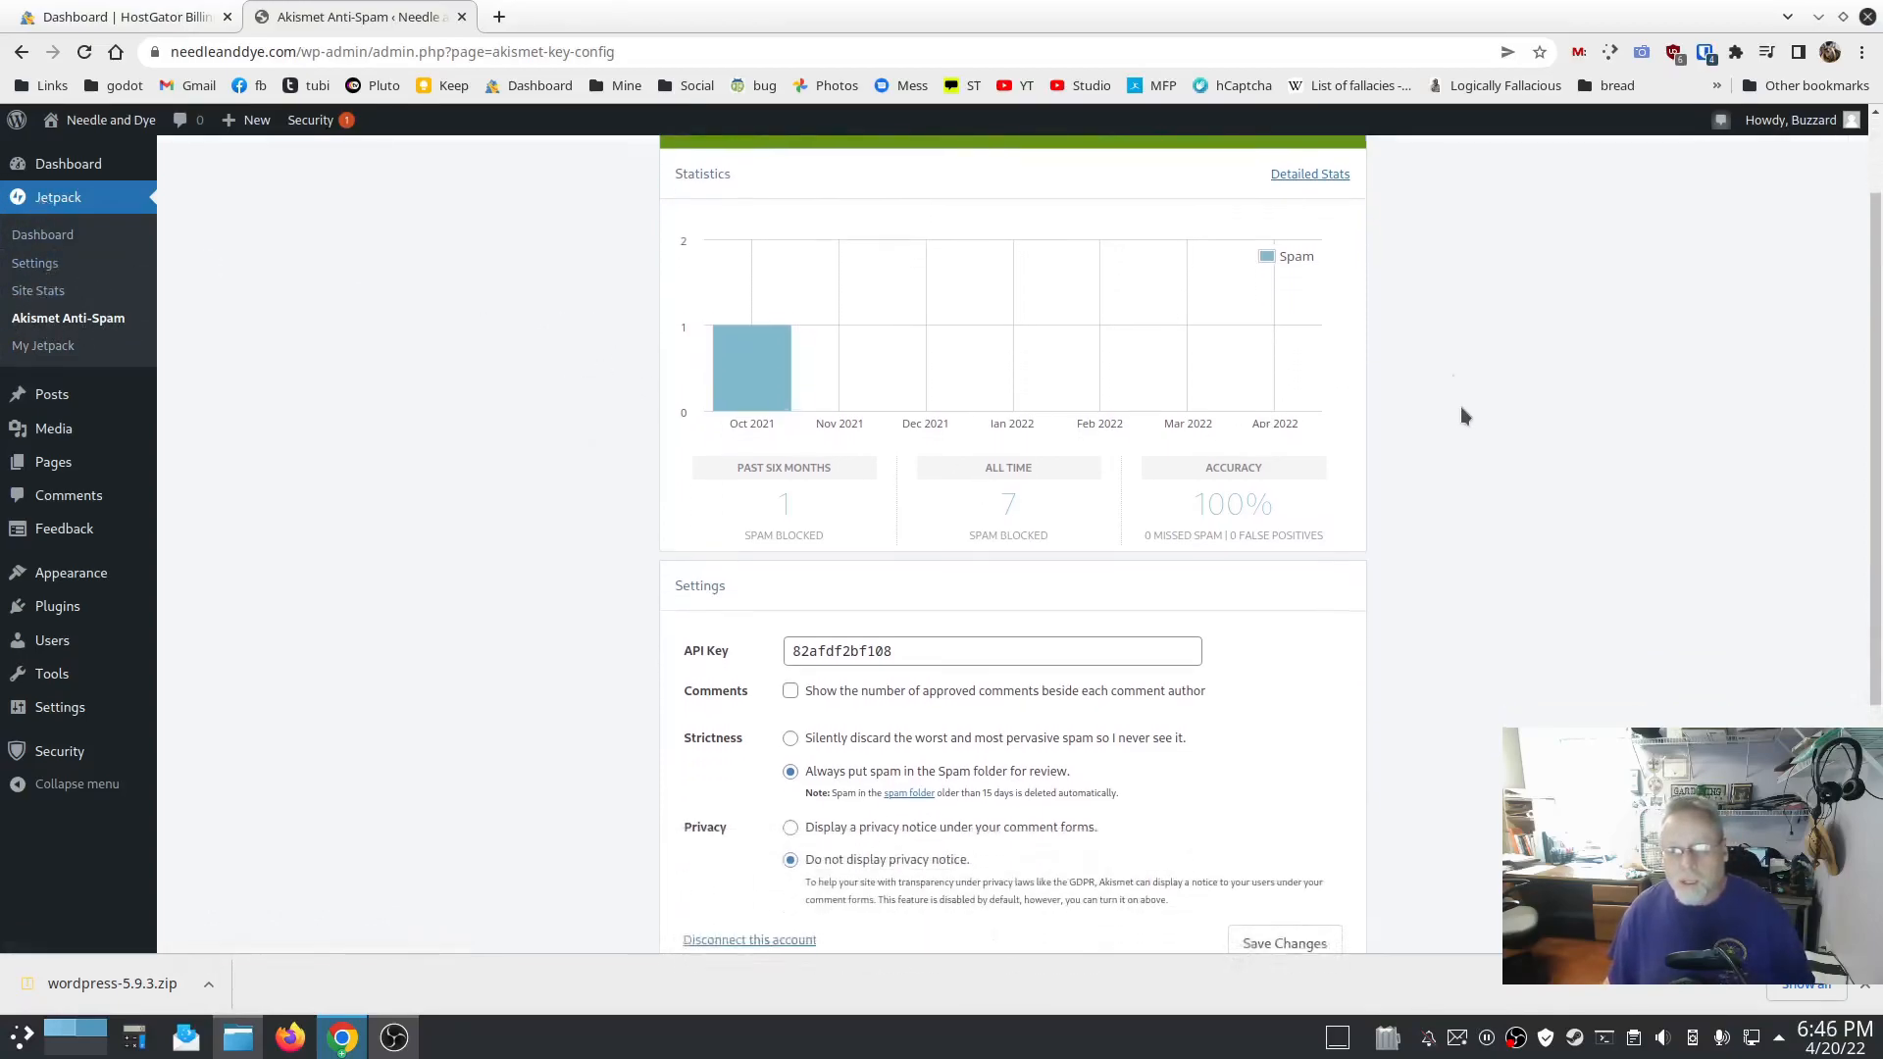
{"action": "scroll", "coordinate": [1487, 461], "scroll_direction": "down", "scroll_amount": 2}
{"action": "left_click", "coordinate": [1293, 659]}
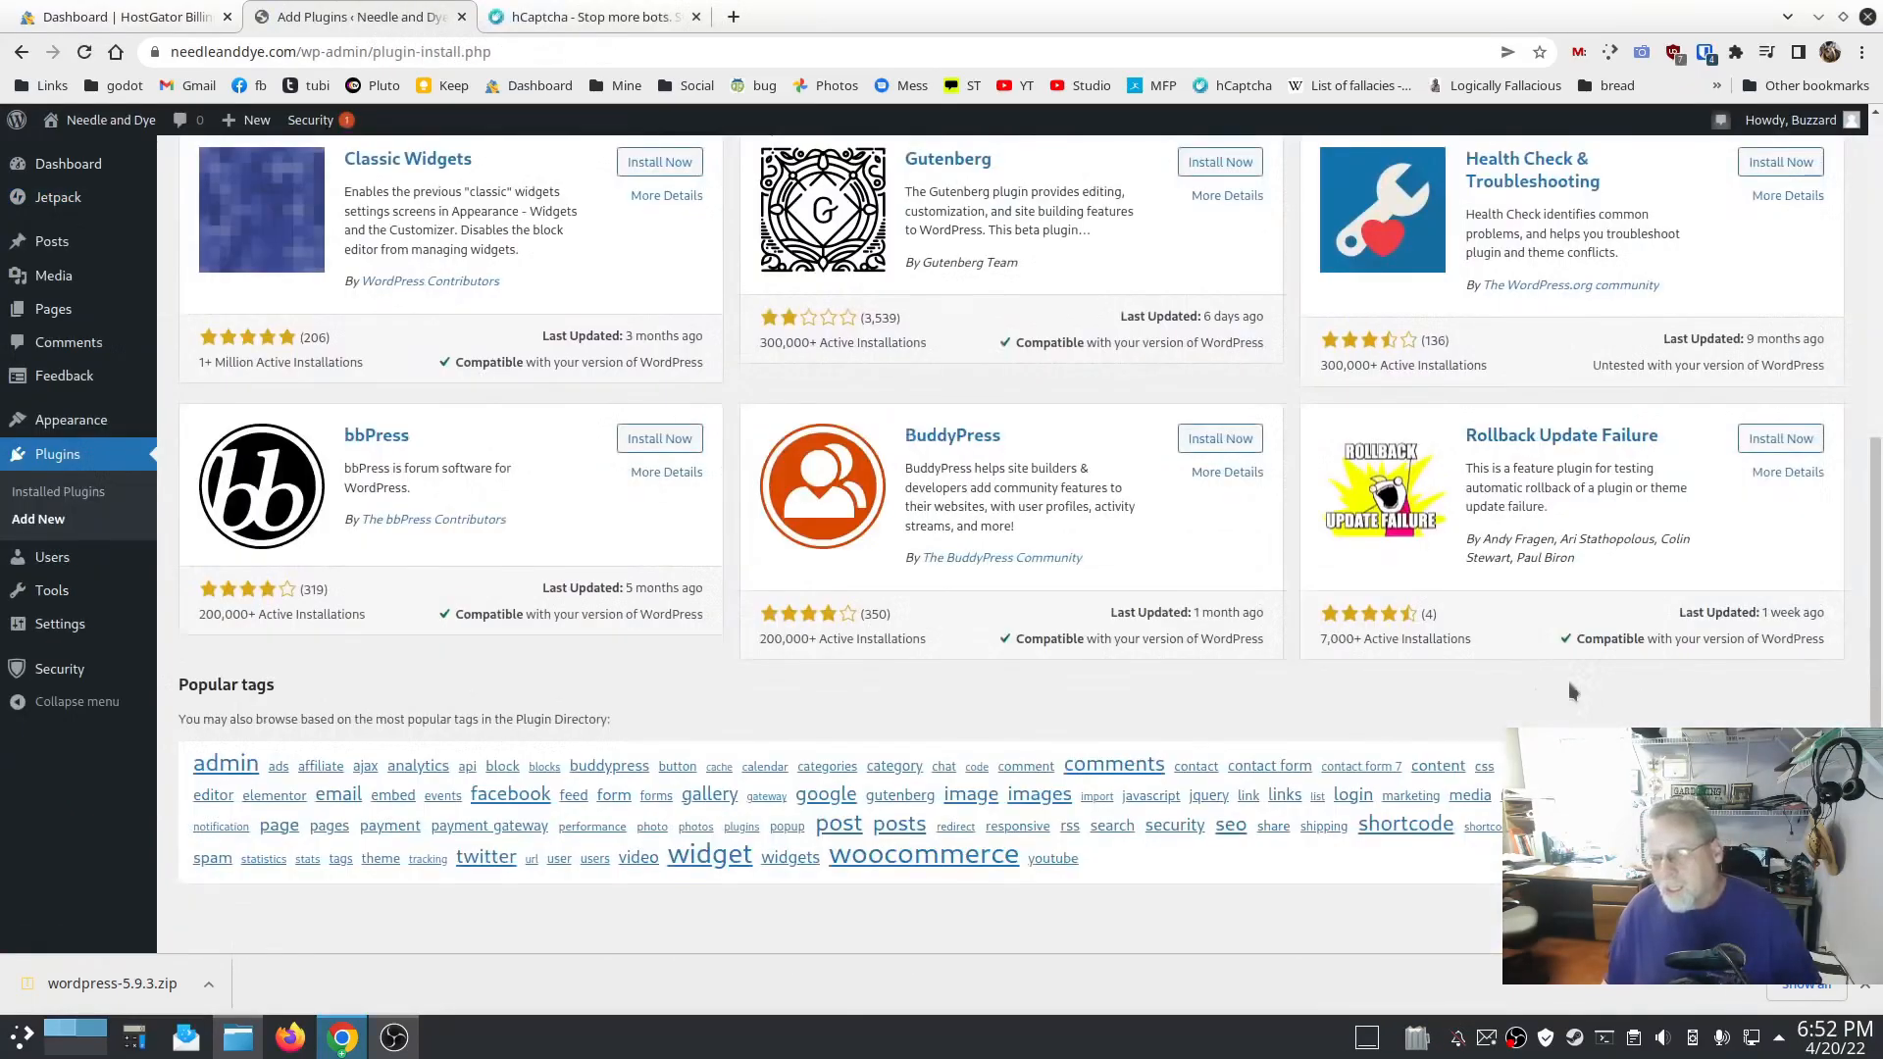
{"action": "scroll", "coordinate": [819, 637], "scroll_direction": "up", "scroll_amount": 5}
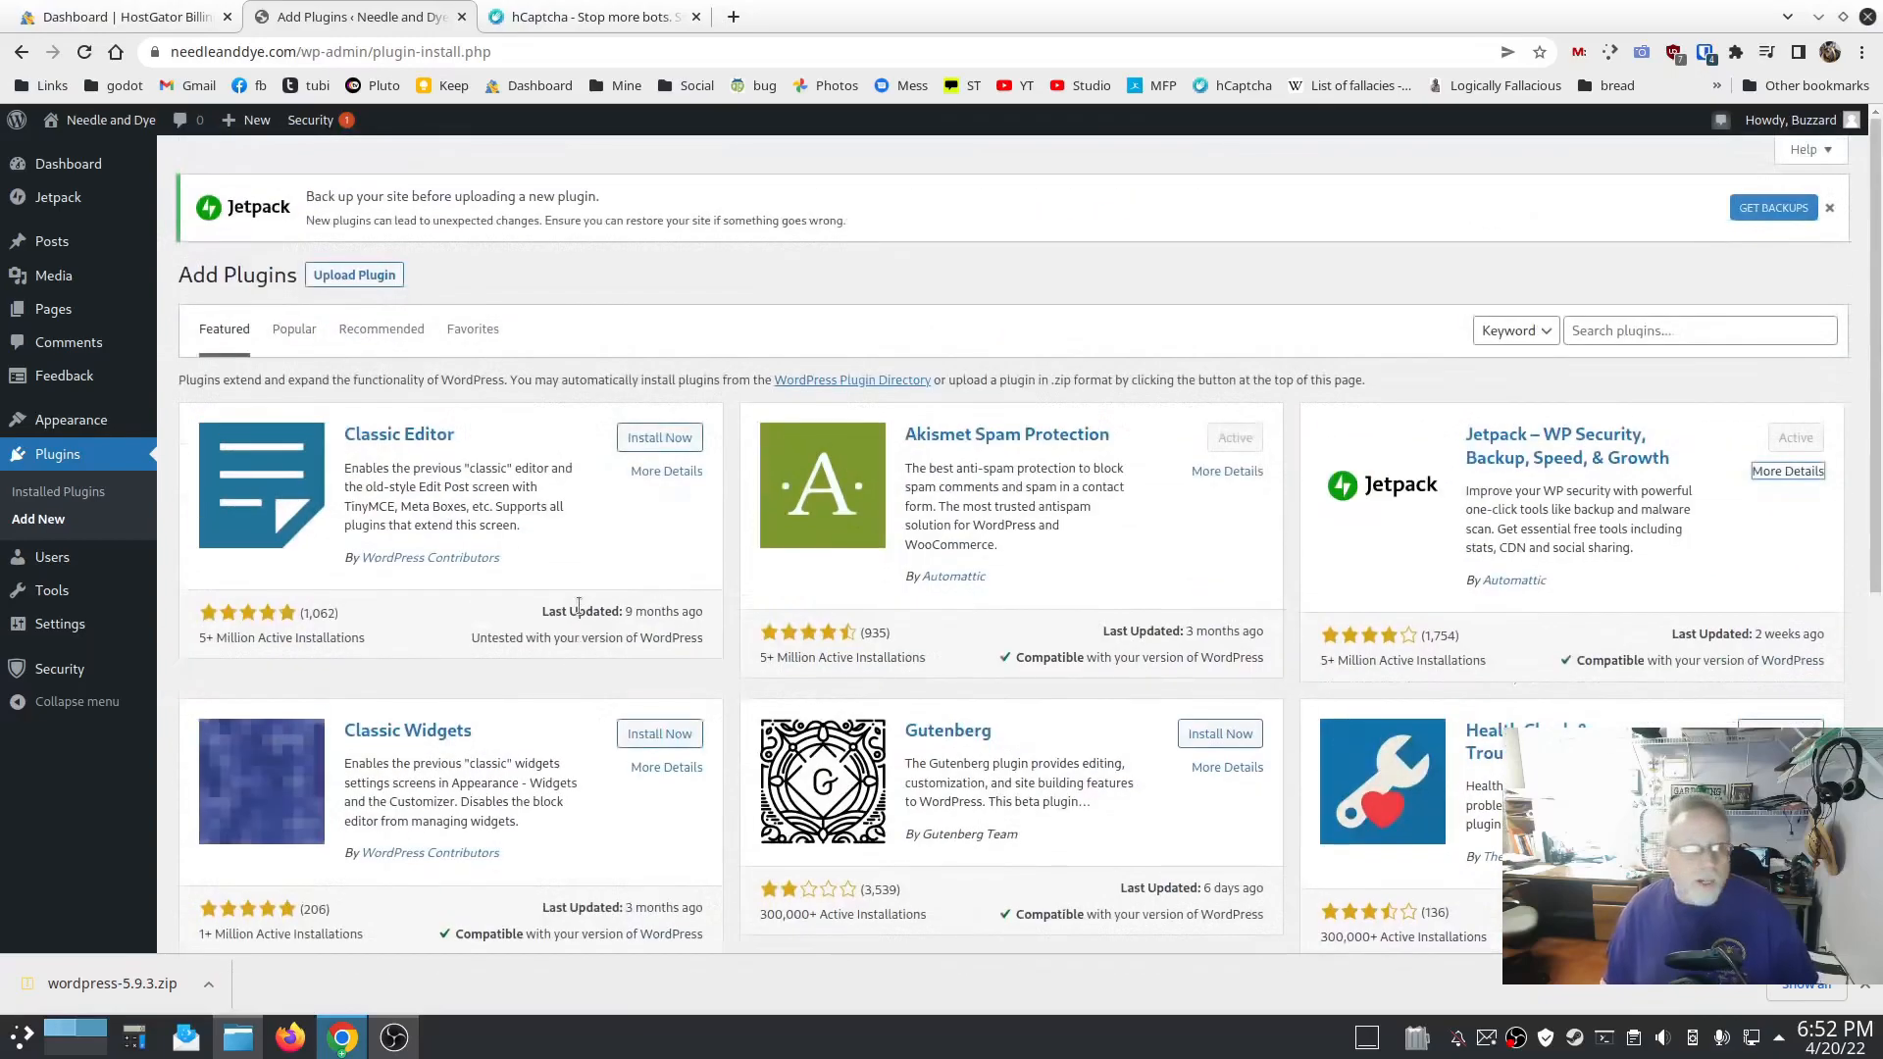
Step: View the Needle and Dye front page
{"action": "left_click", "coordinate": [111, 120]}
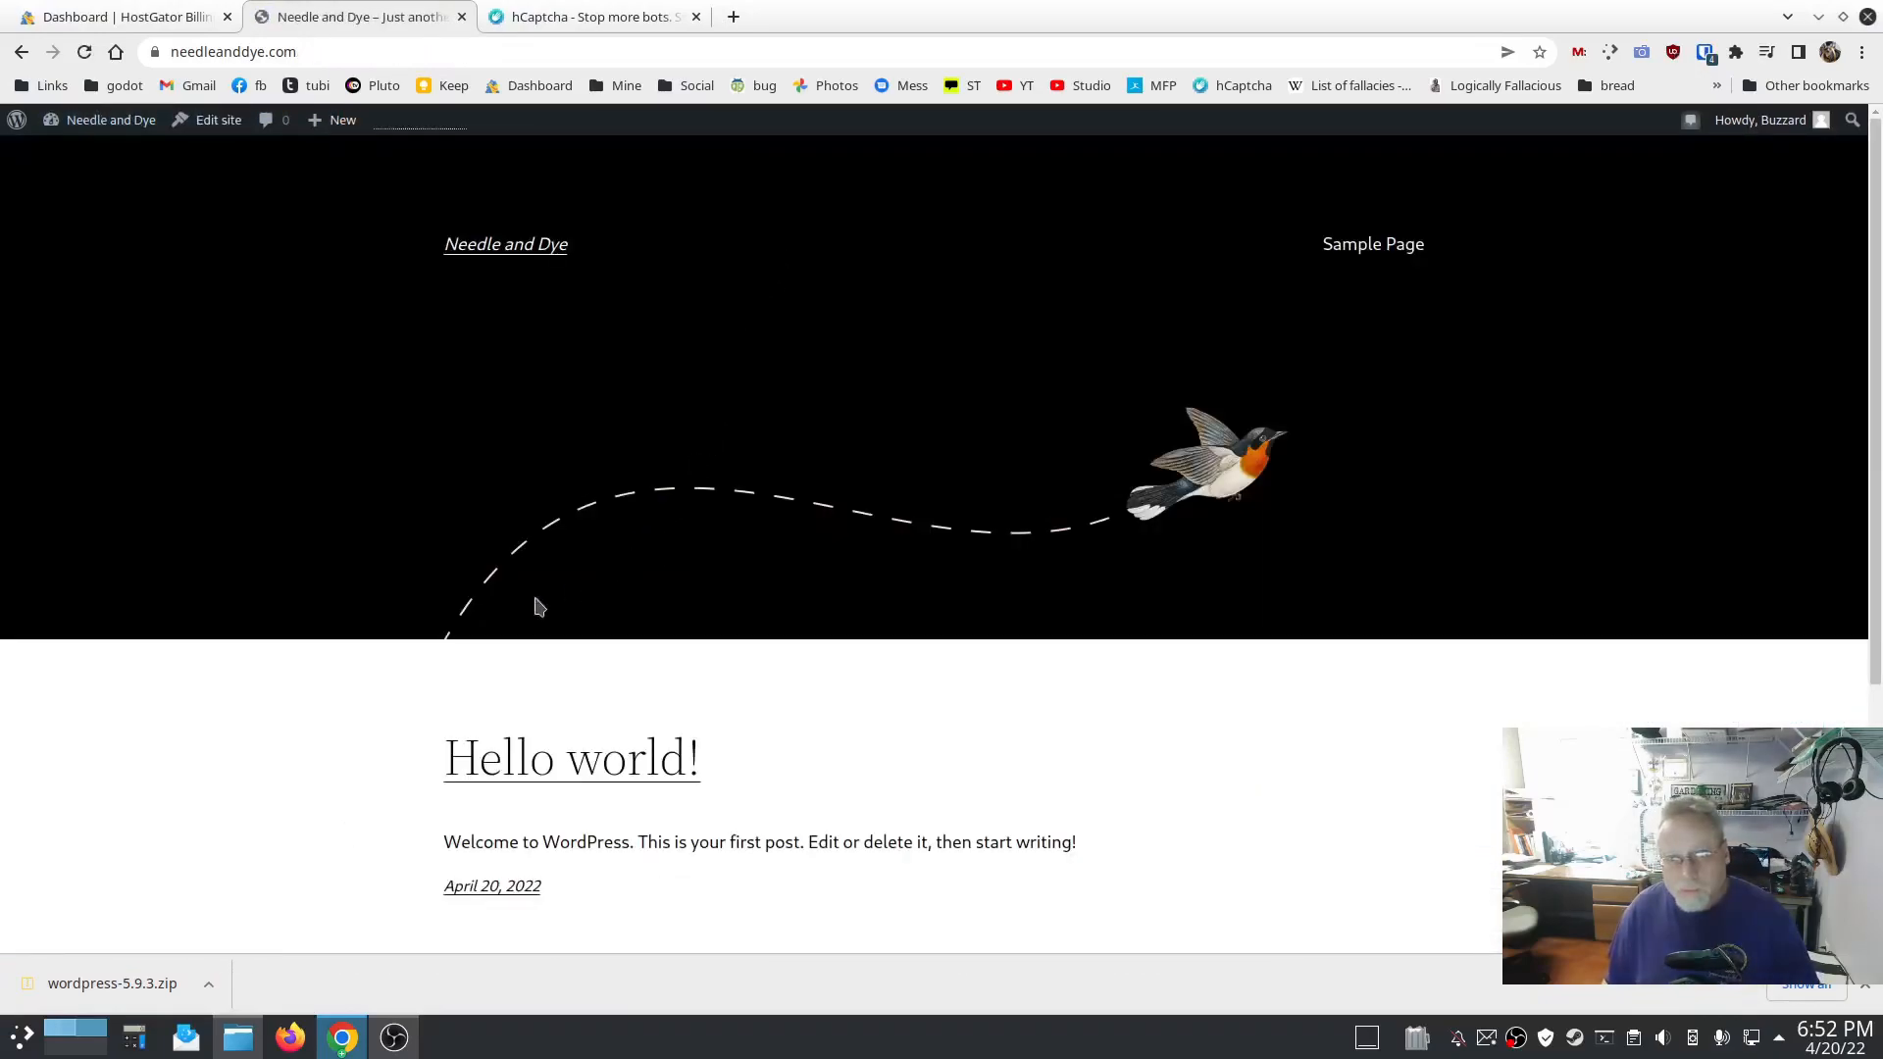
{"action": "scroll", "coordinate": [222, 624], "scroll_direction": "down", "scroll_amount": 4}
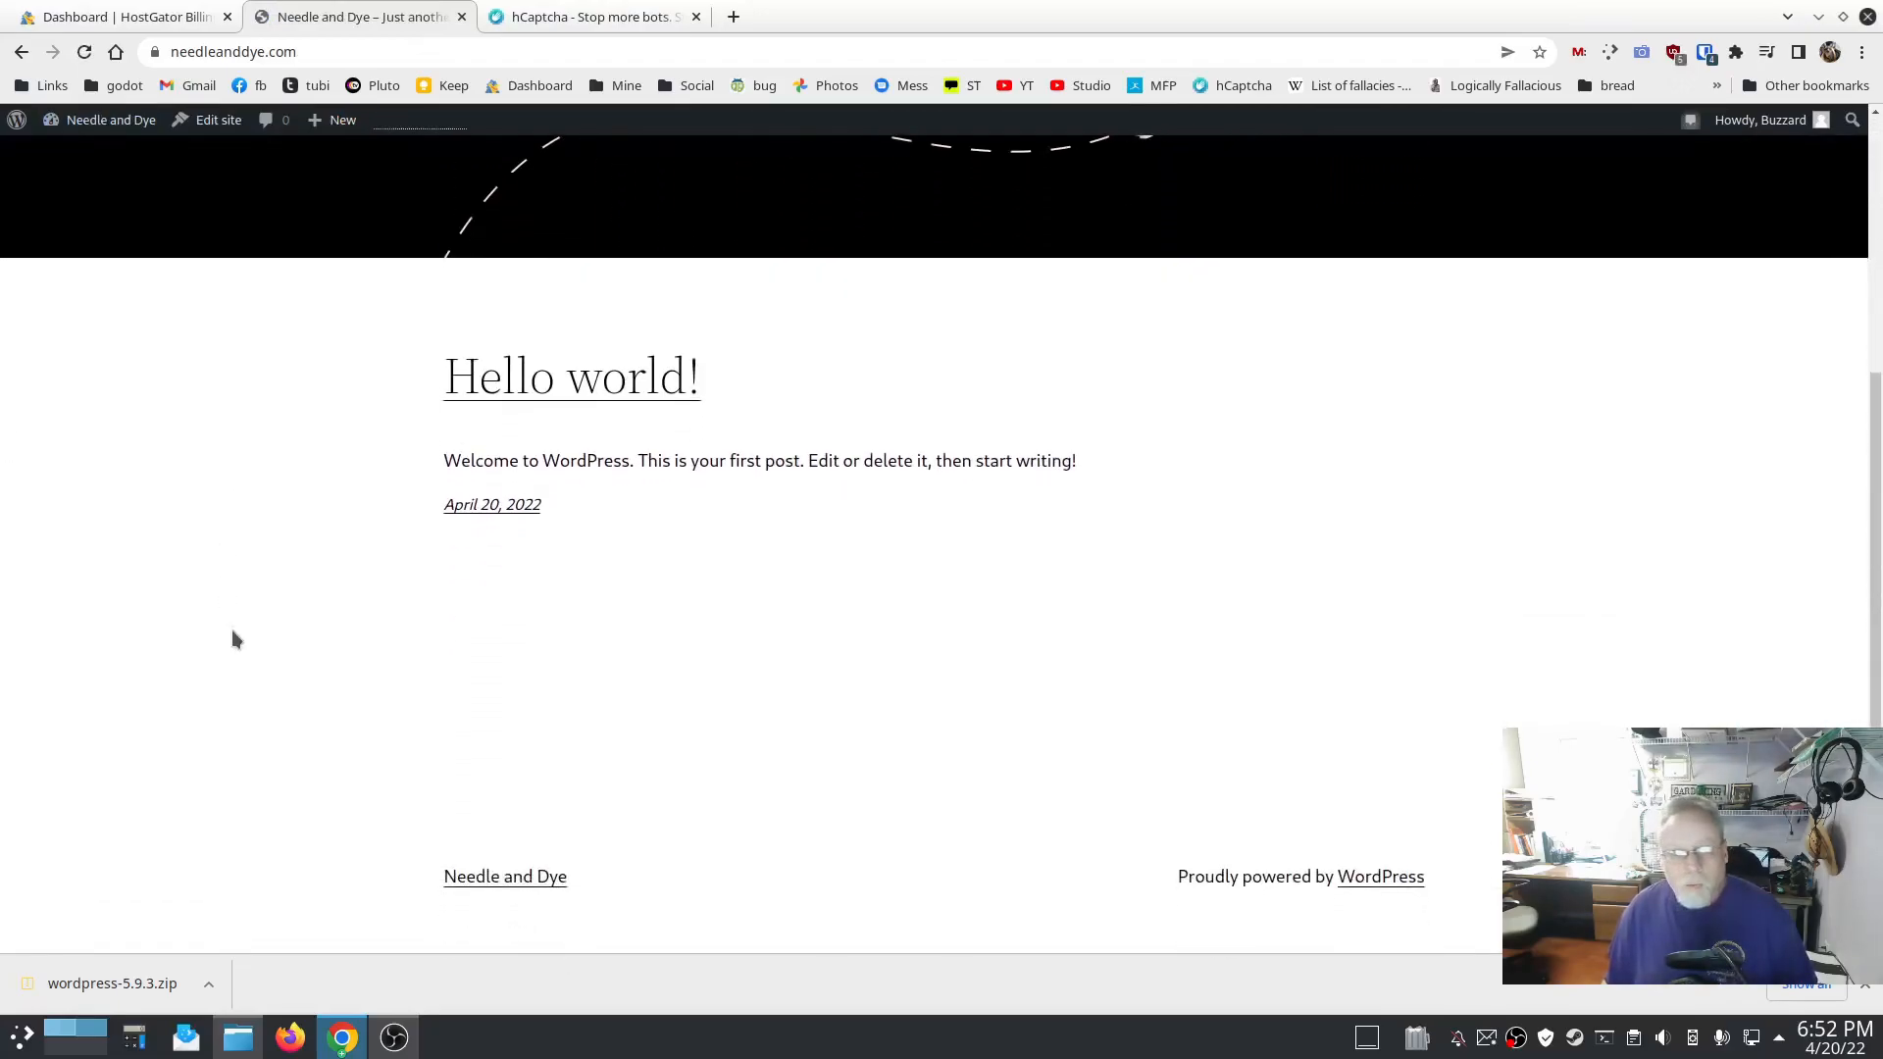
{"action": "scroll", "coordinate": [307, 612], "scroll_direction": "up", "scroll_amount": 4}
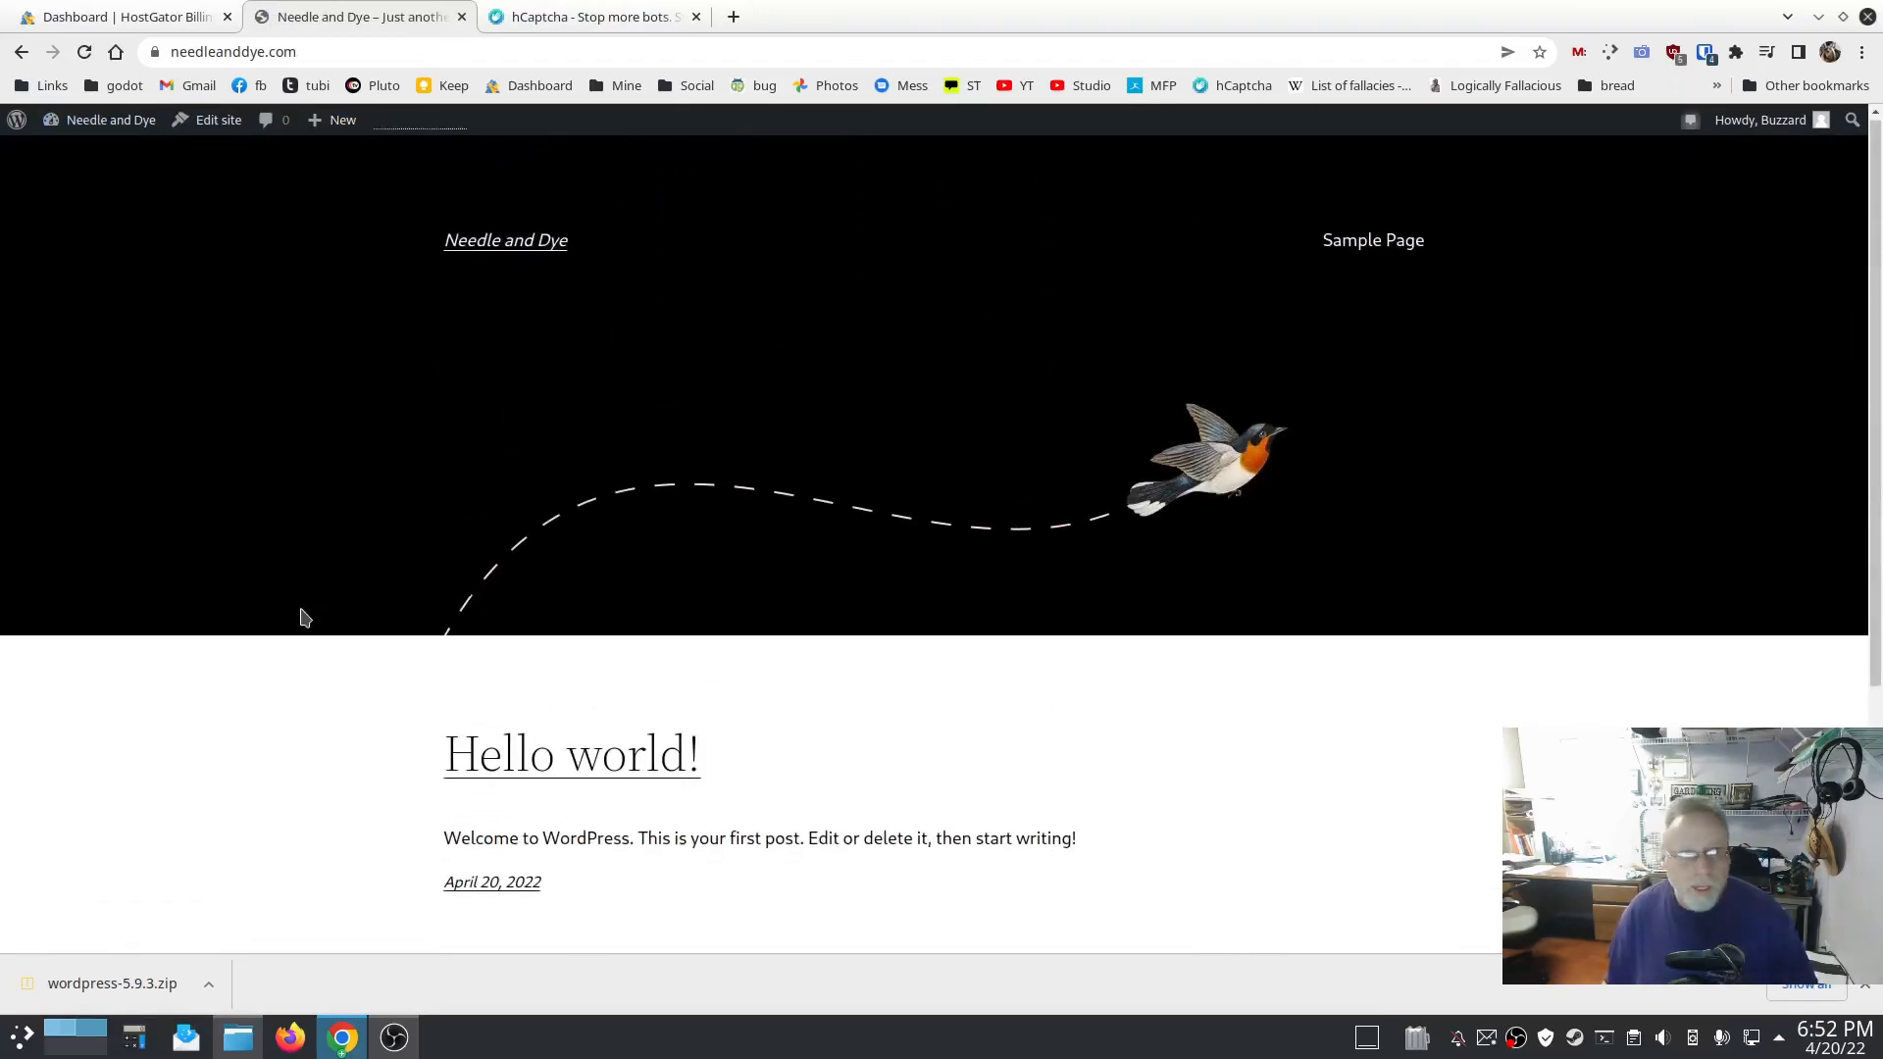
{"action": "scroll", "coordinate": [304, 618], "scroll_direction": "down", "scroll_amount": 4}
{"action": "scroll", "coordinate": [326, 603], "scroll_direction": "up", "scroll_amount": 4}
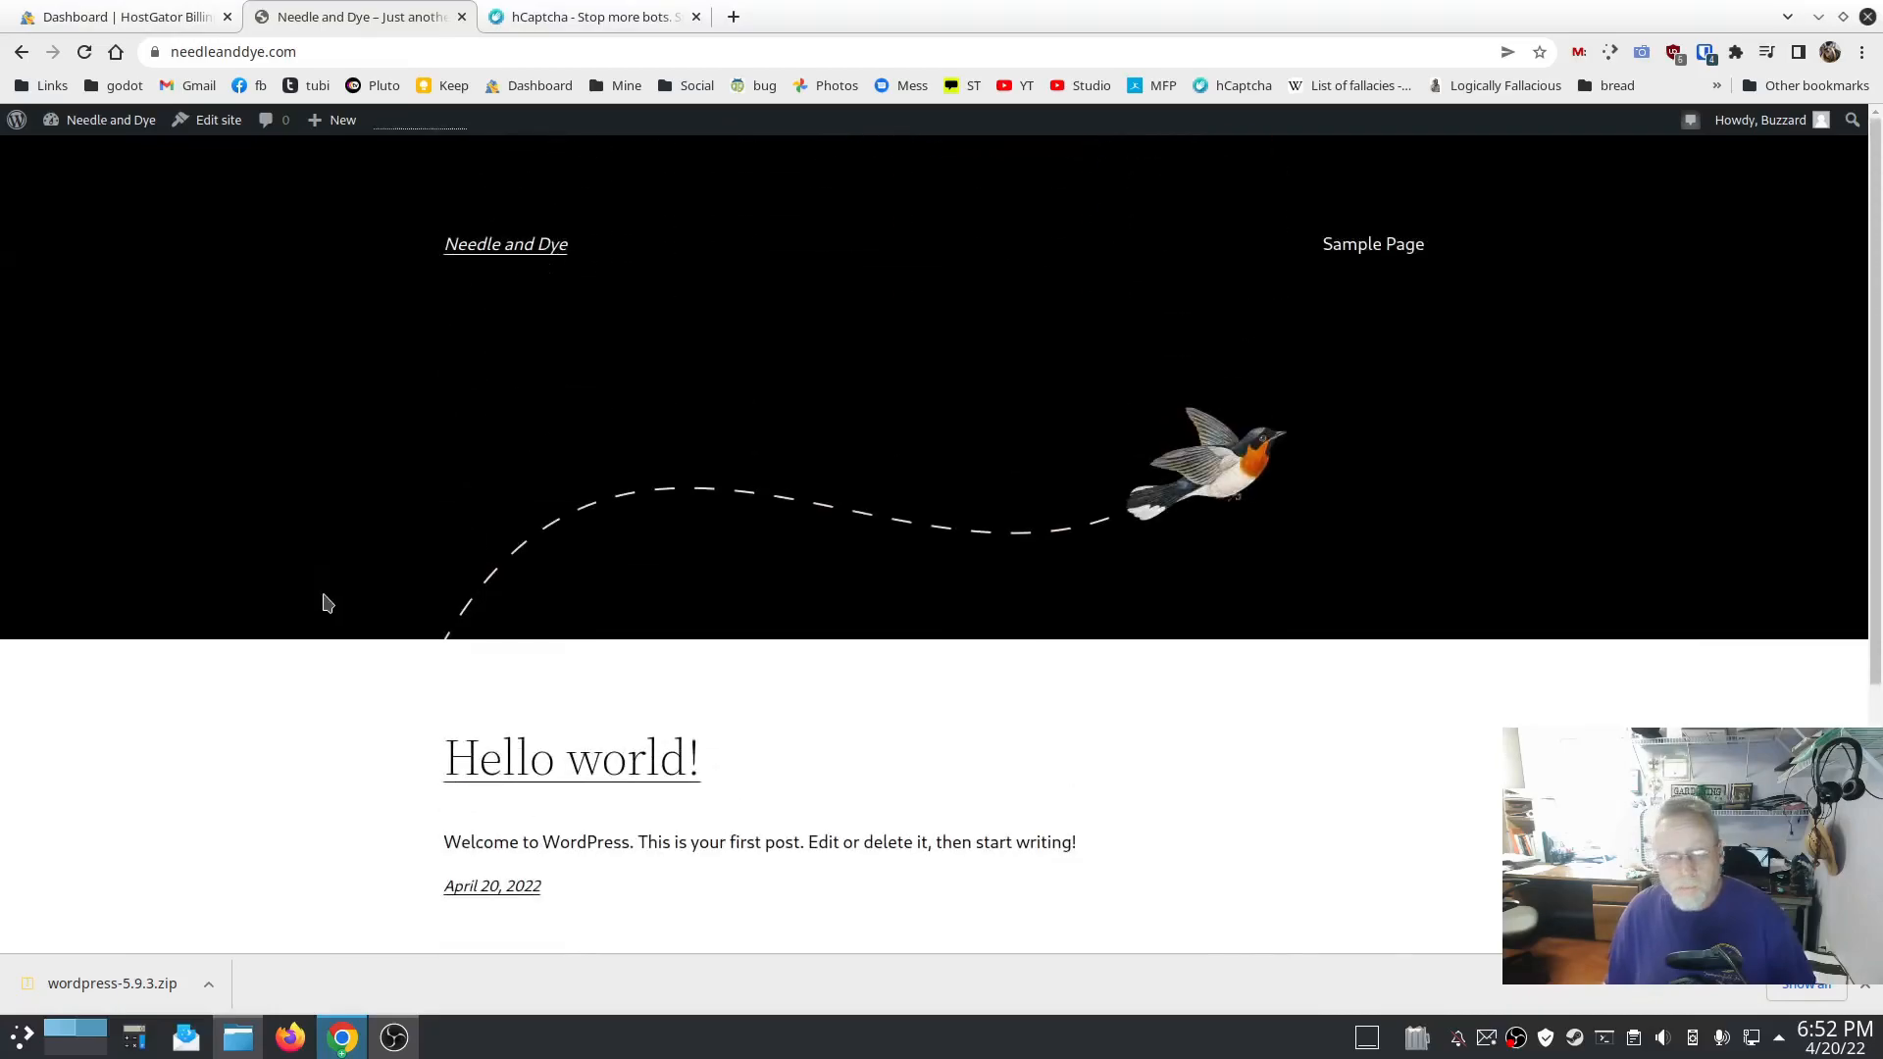
Step: Go to Add New Themes and search the theme directory for 'nirvana'
{"action": "mouse_move", "coordinate": [93, 125]}
{"action": "left_click", "coordinate": [113, 180]}
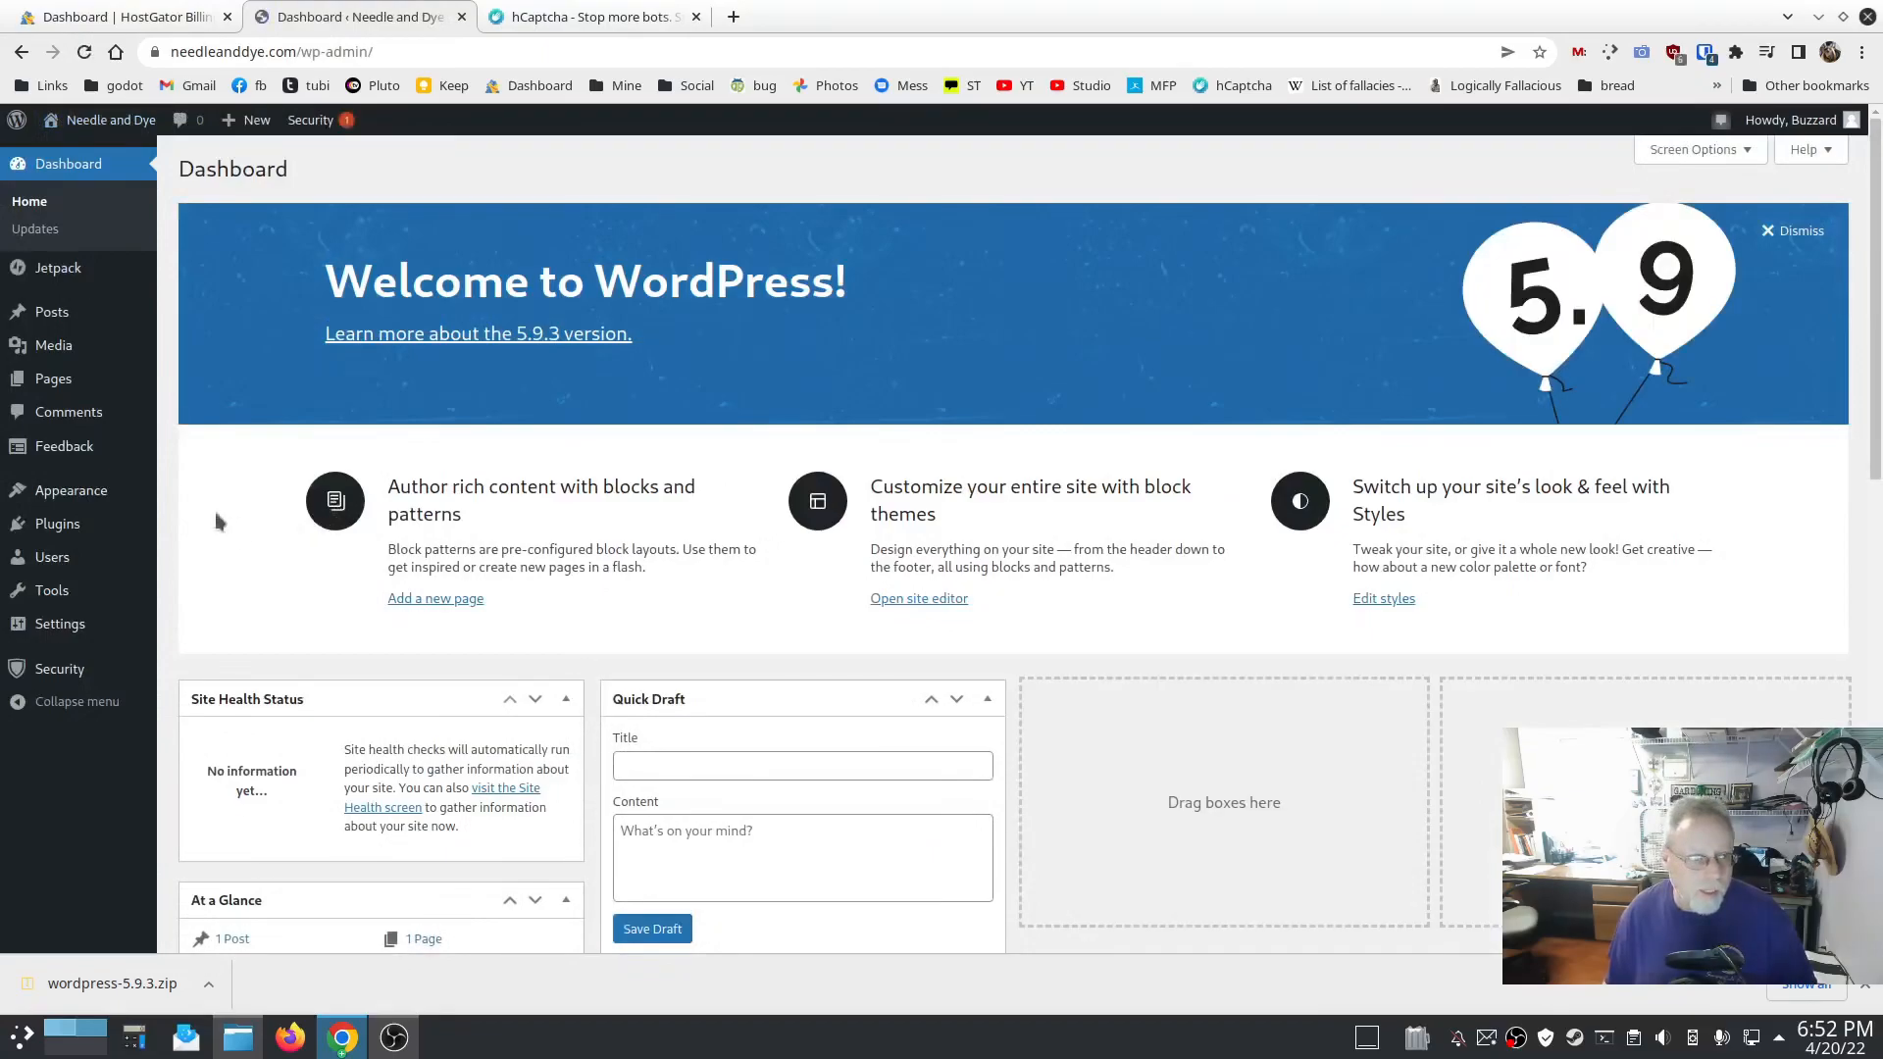
{"action": "mouse_move", "coordinate": [44, 489]}
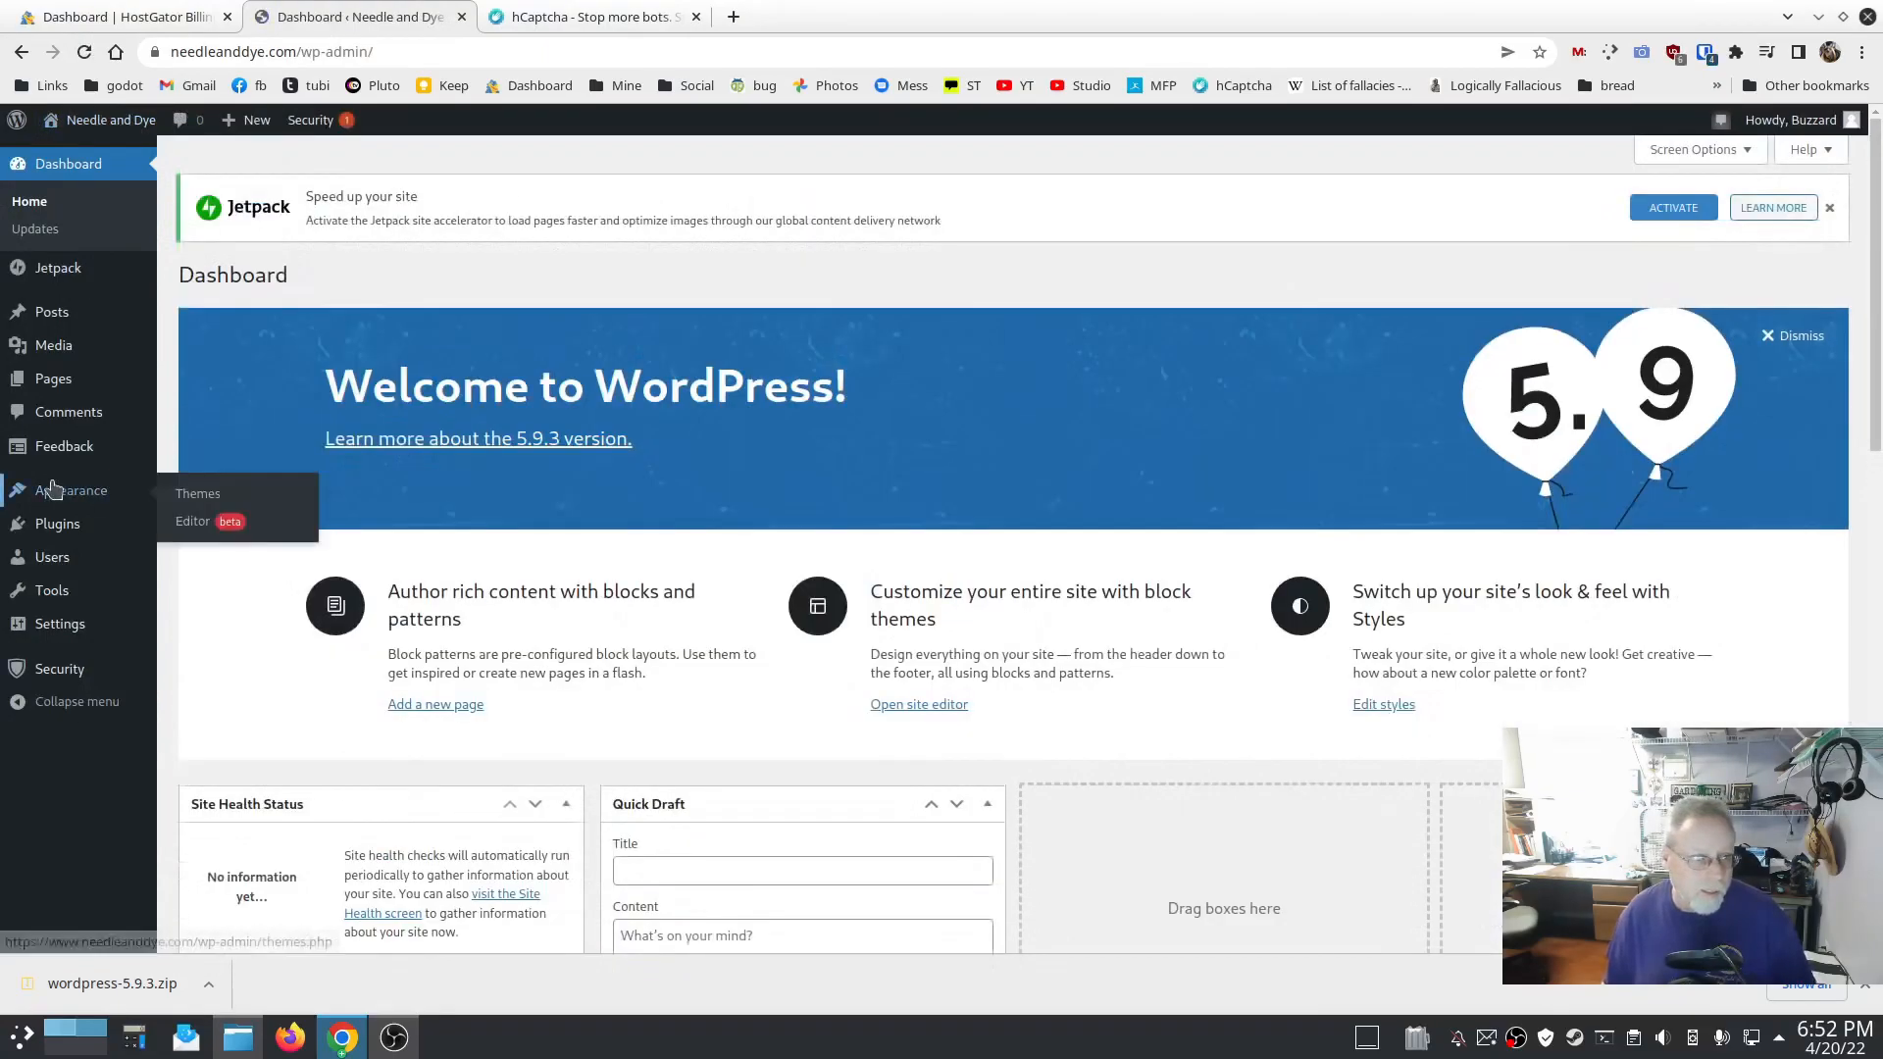
{"action": "left_click", "coordinate": [196, 494]}
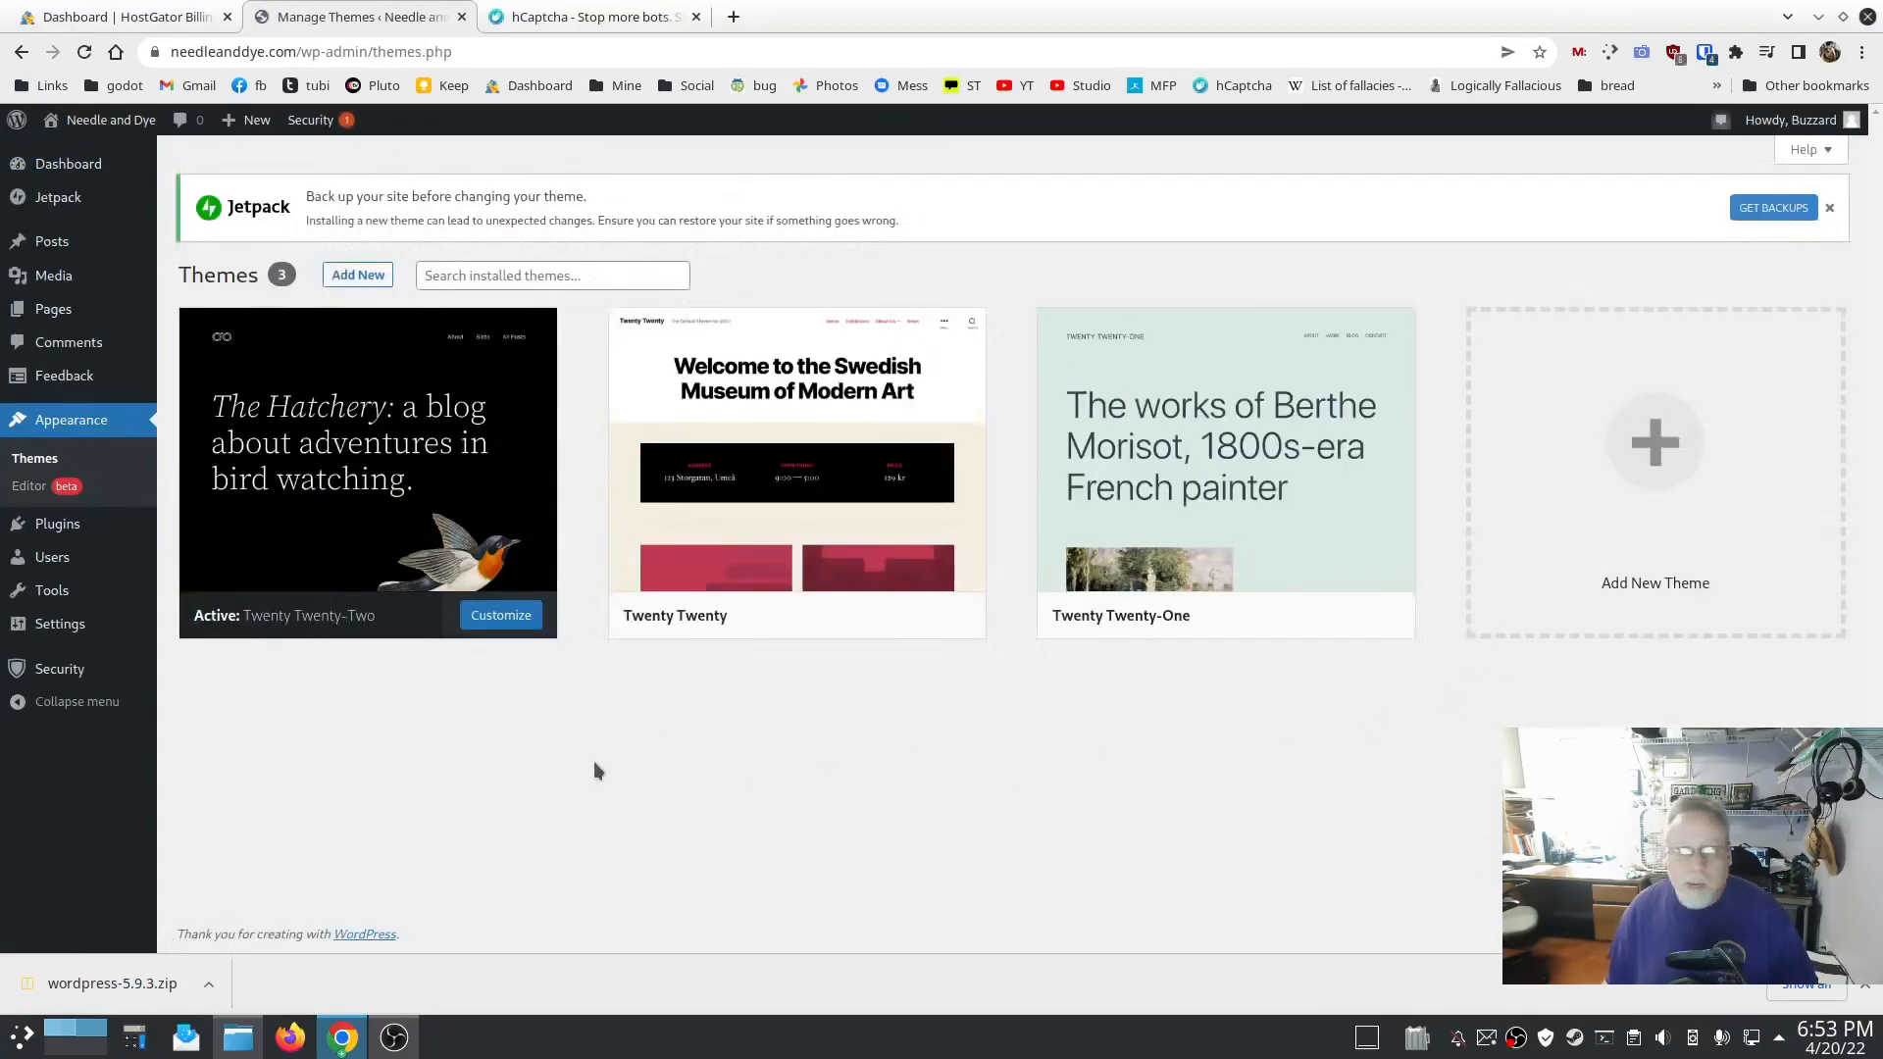
{"action": "left_click", "coordinate": [359, 278]}
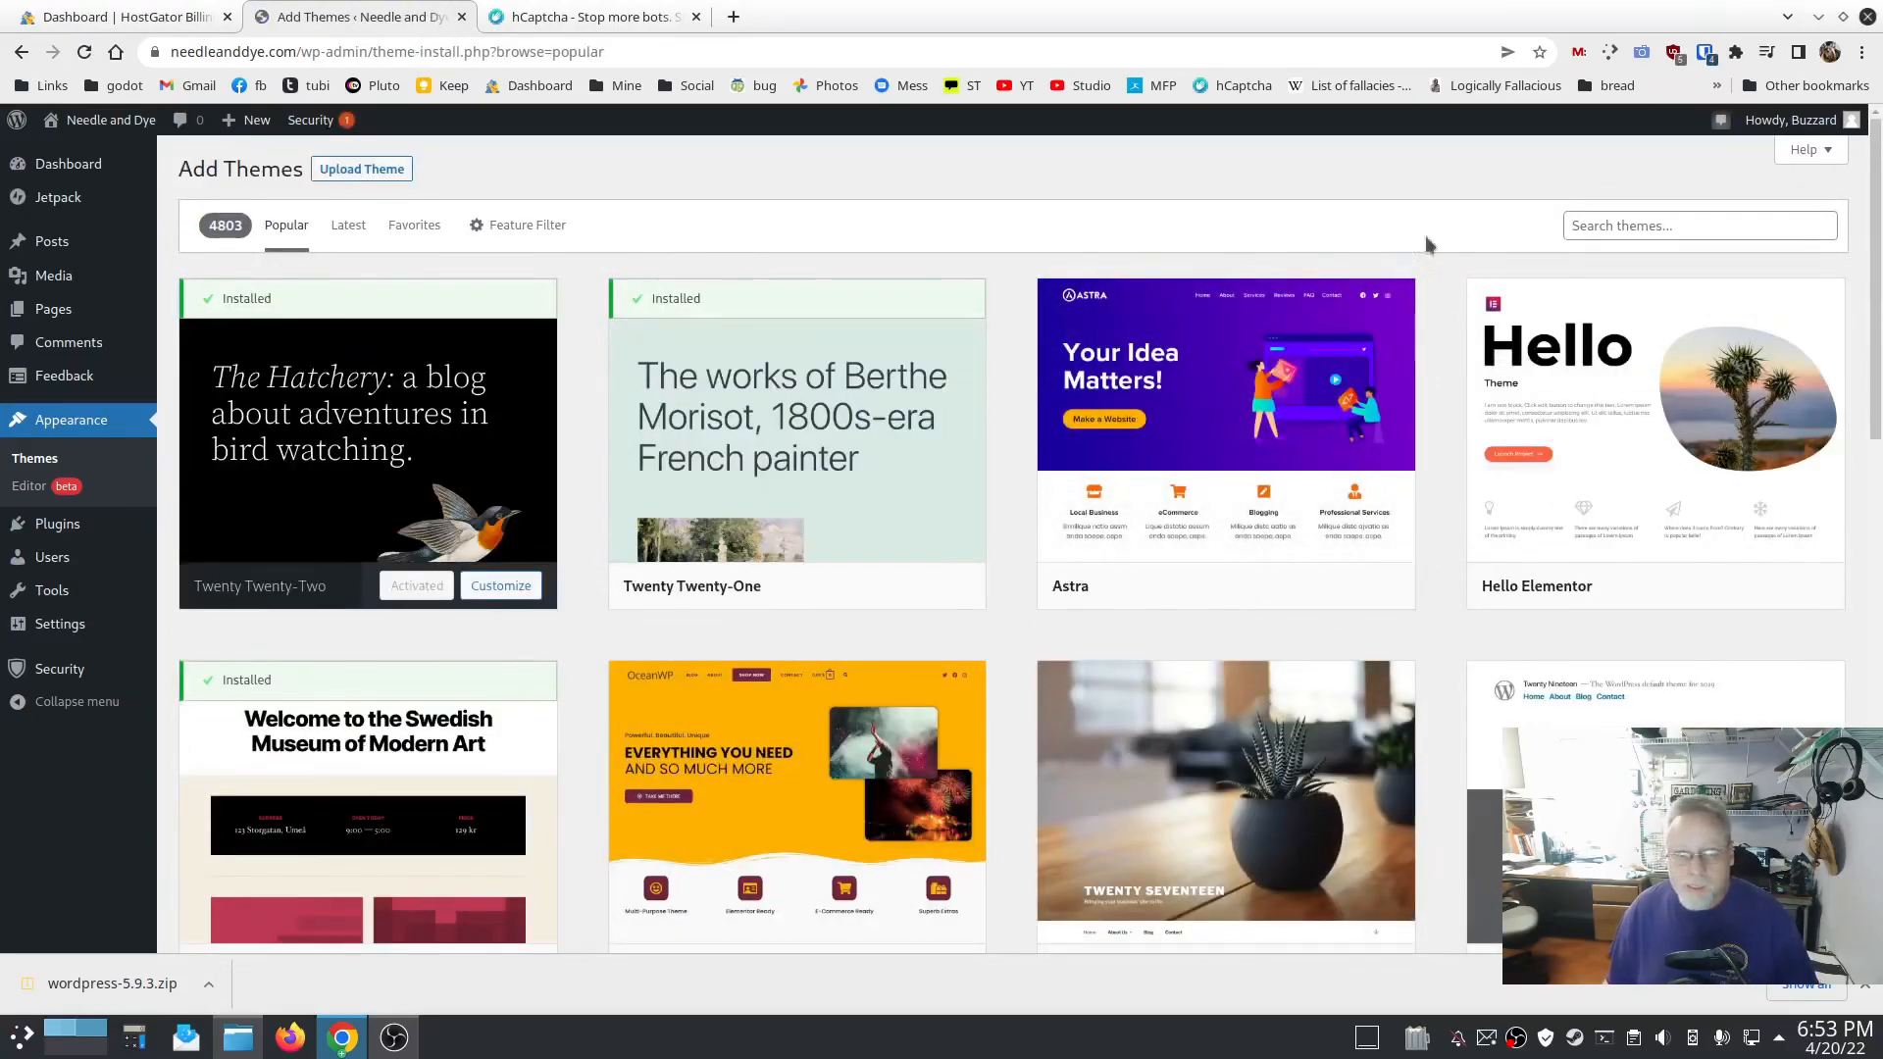
{"action": "left_click", "coordinate": [1597, 222]}
{"action": "left_click", "coordinate": [1616, 279]}
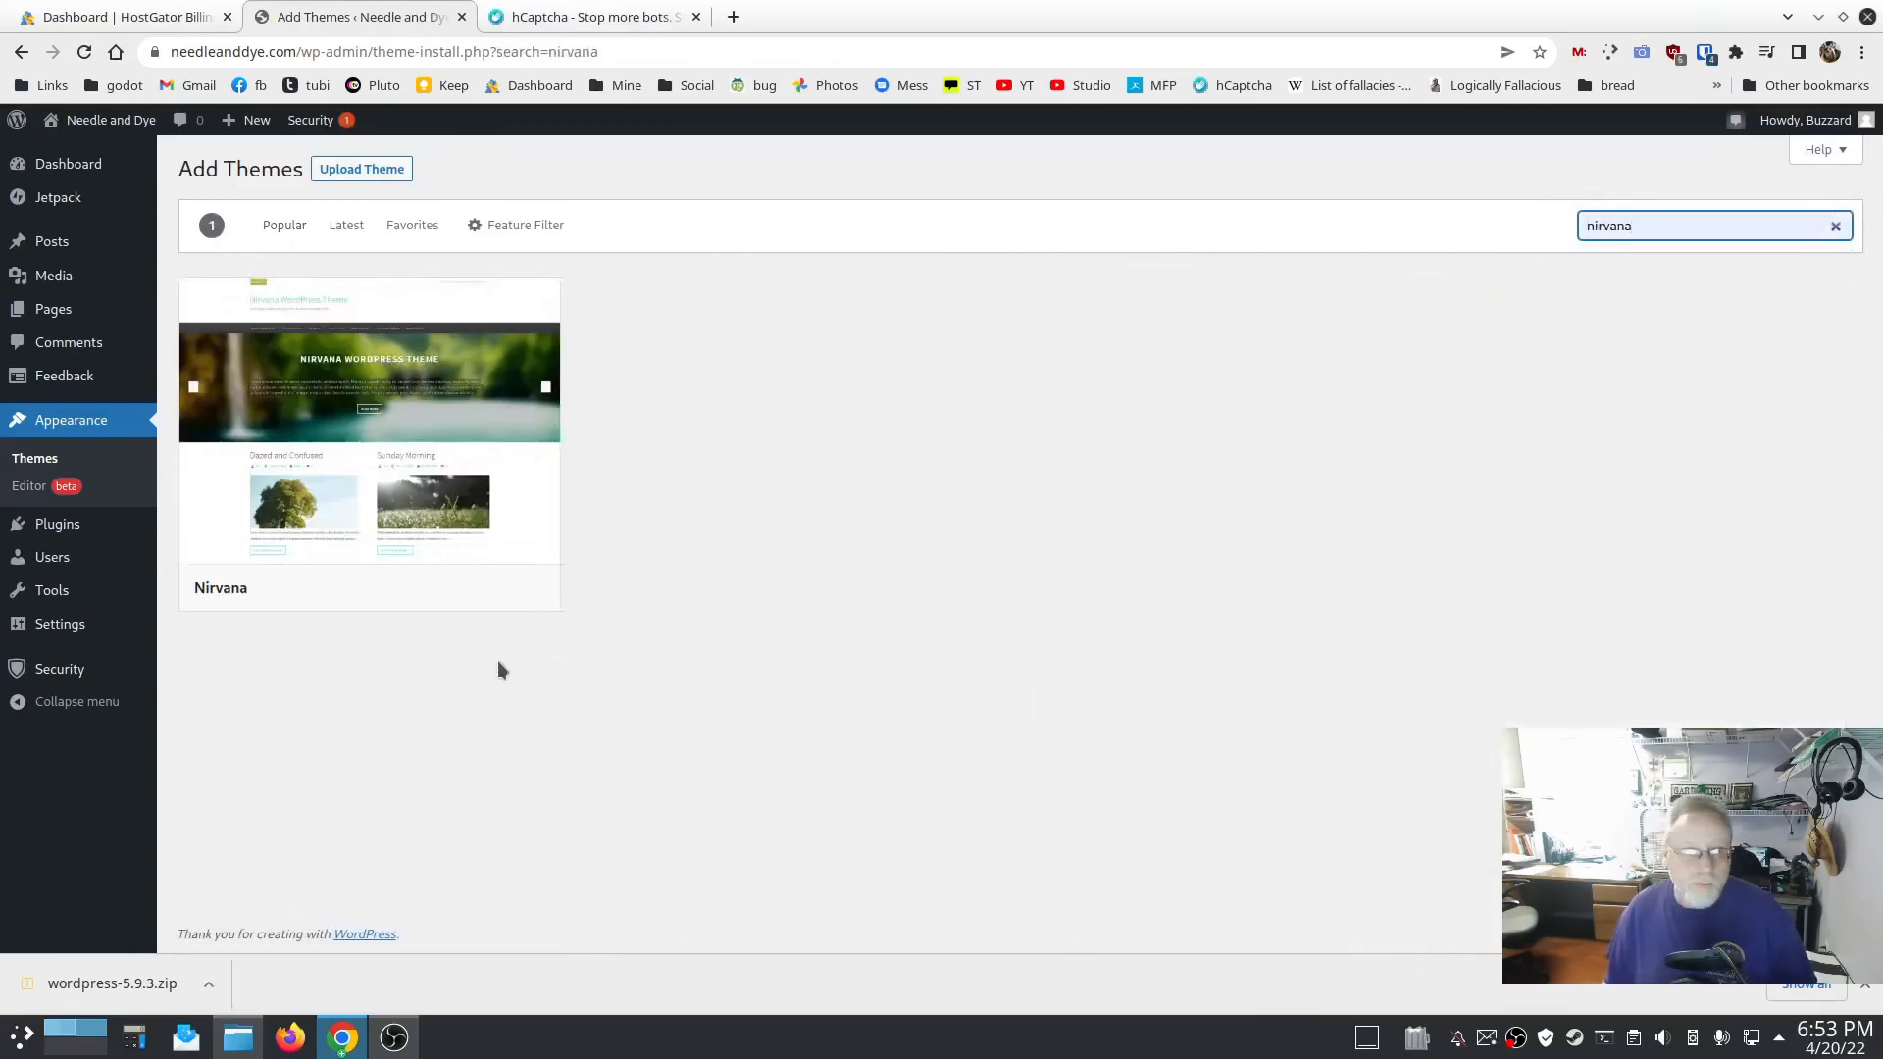
Step: Install the Nirvana theme and activate it
{"action": "mouse_move", "coordinate": [403, 451]}
{"action": "left_click", "coordinate": [448, 596]}
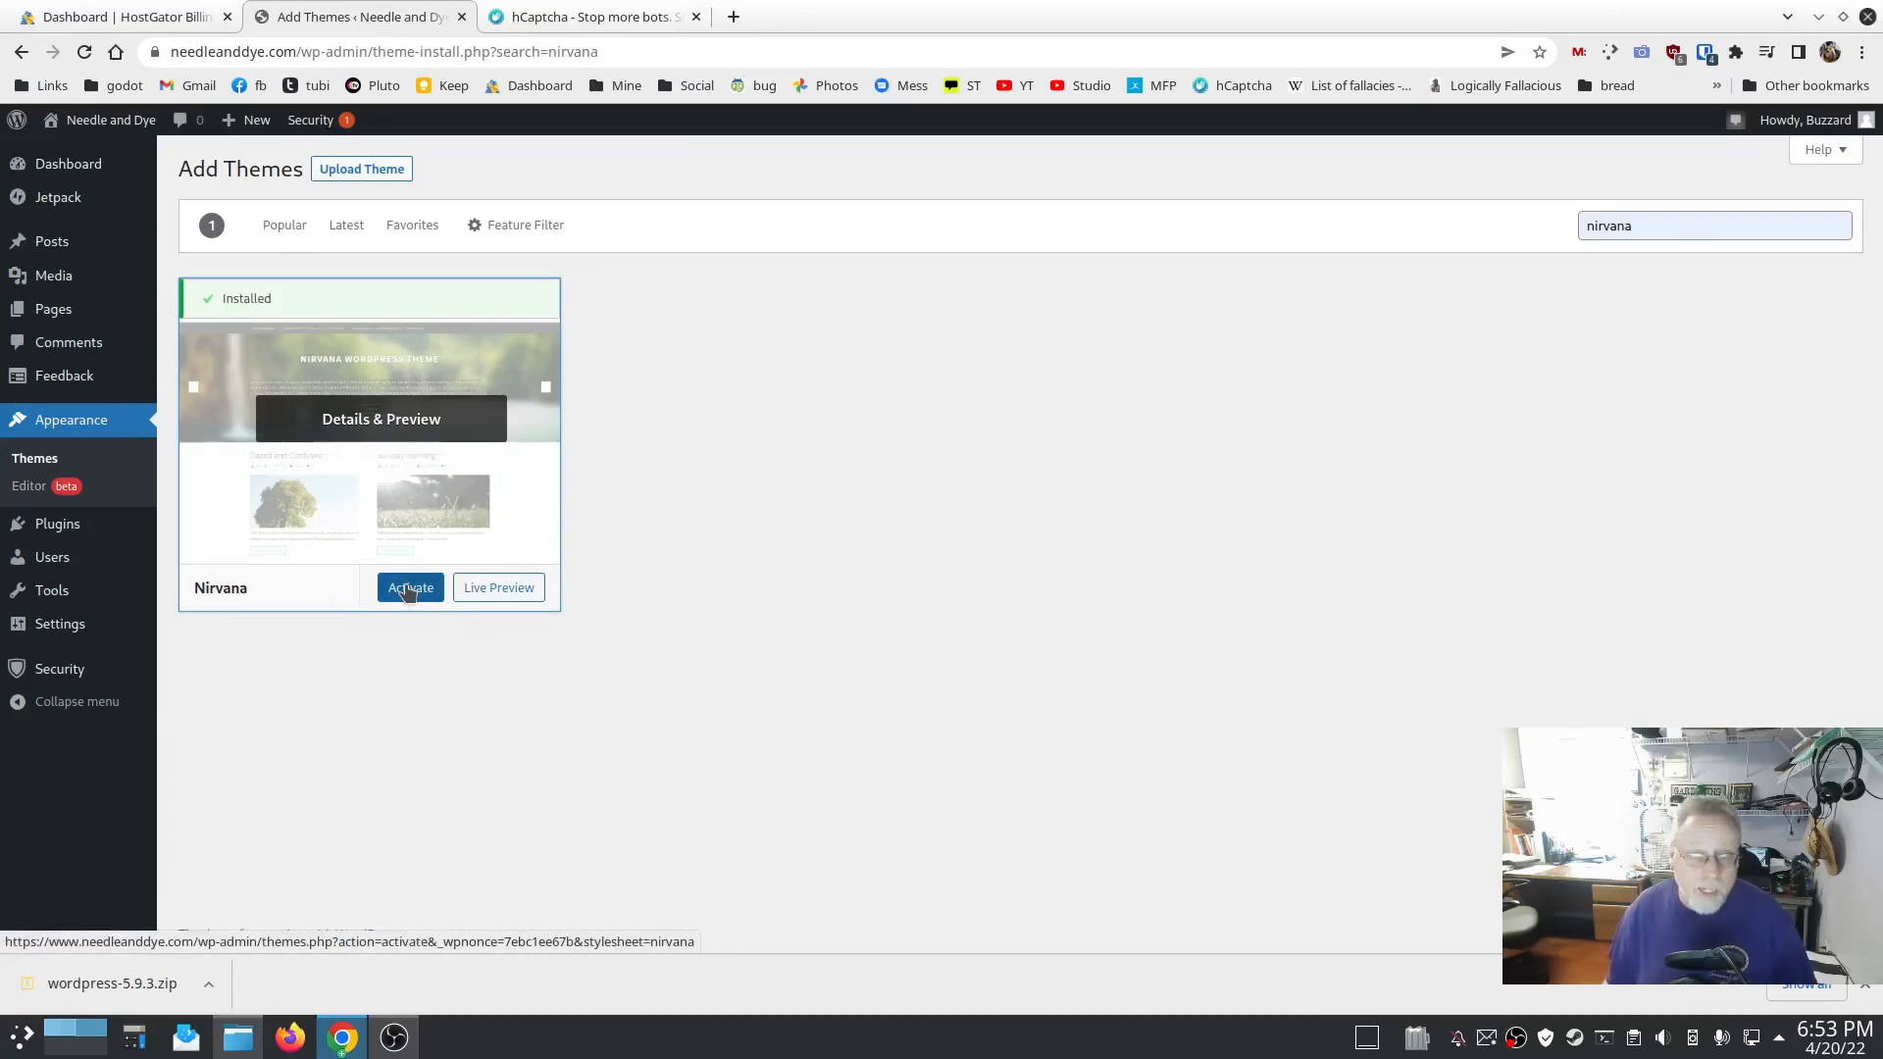
{"action": "left_click", "coordinate": [408, 589]}
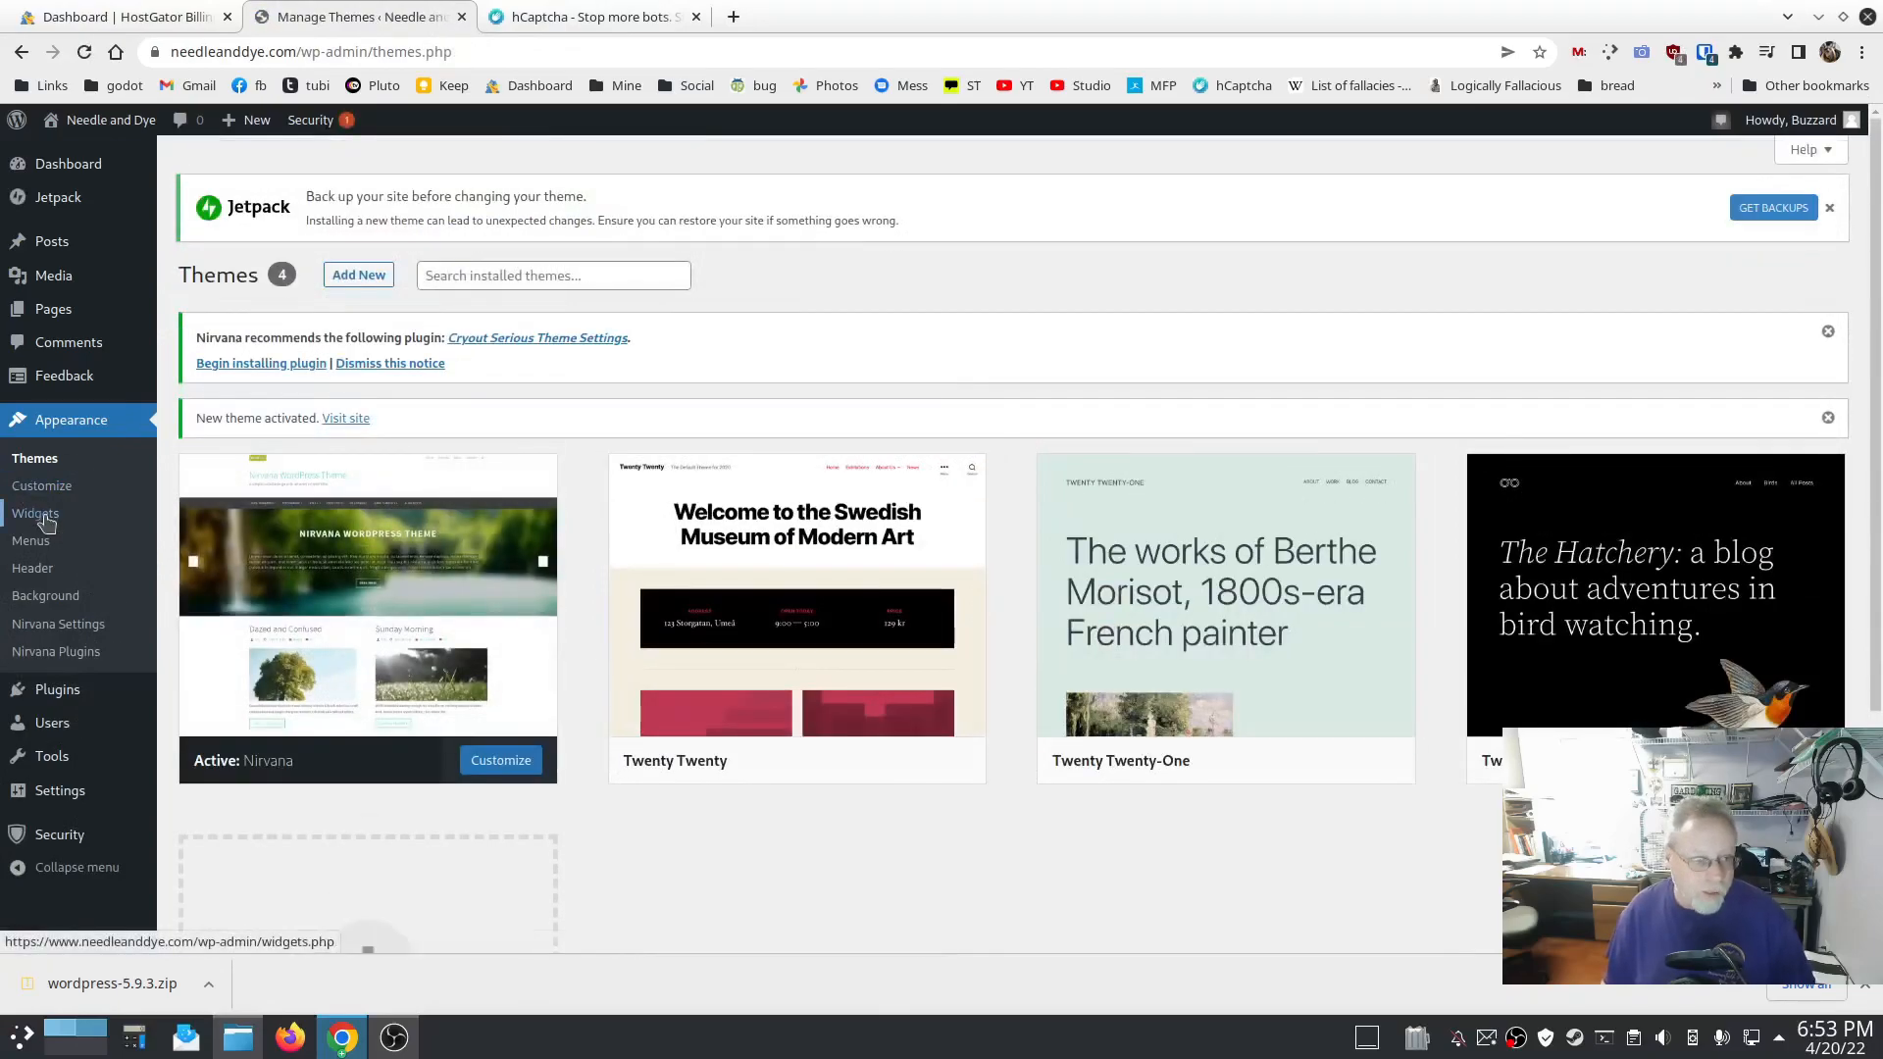
Step: Add a Login/out block to the Right Sidebar, save the widgets, and view the front page
{"action": "left_click", "coordinate": [35, 513]}
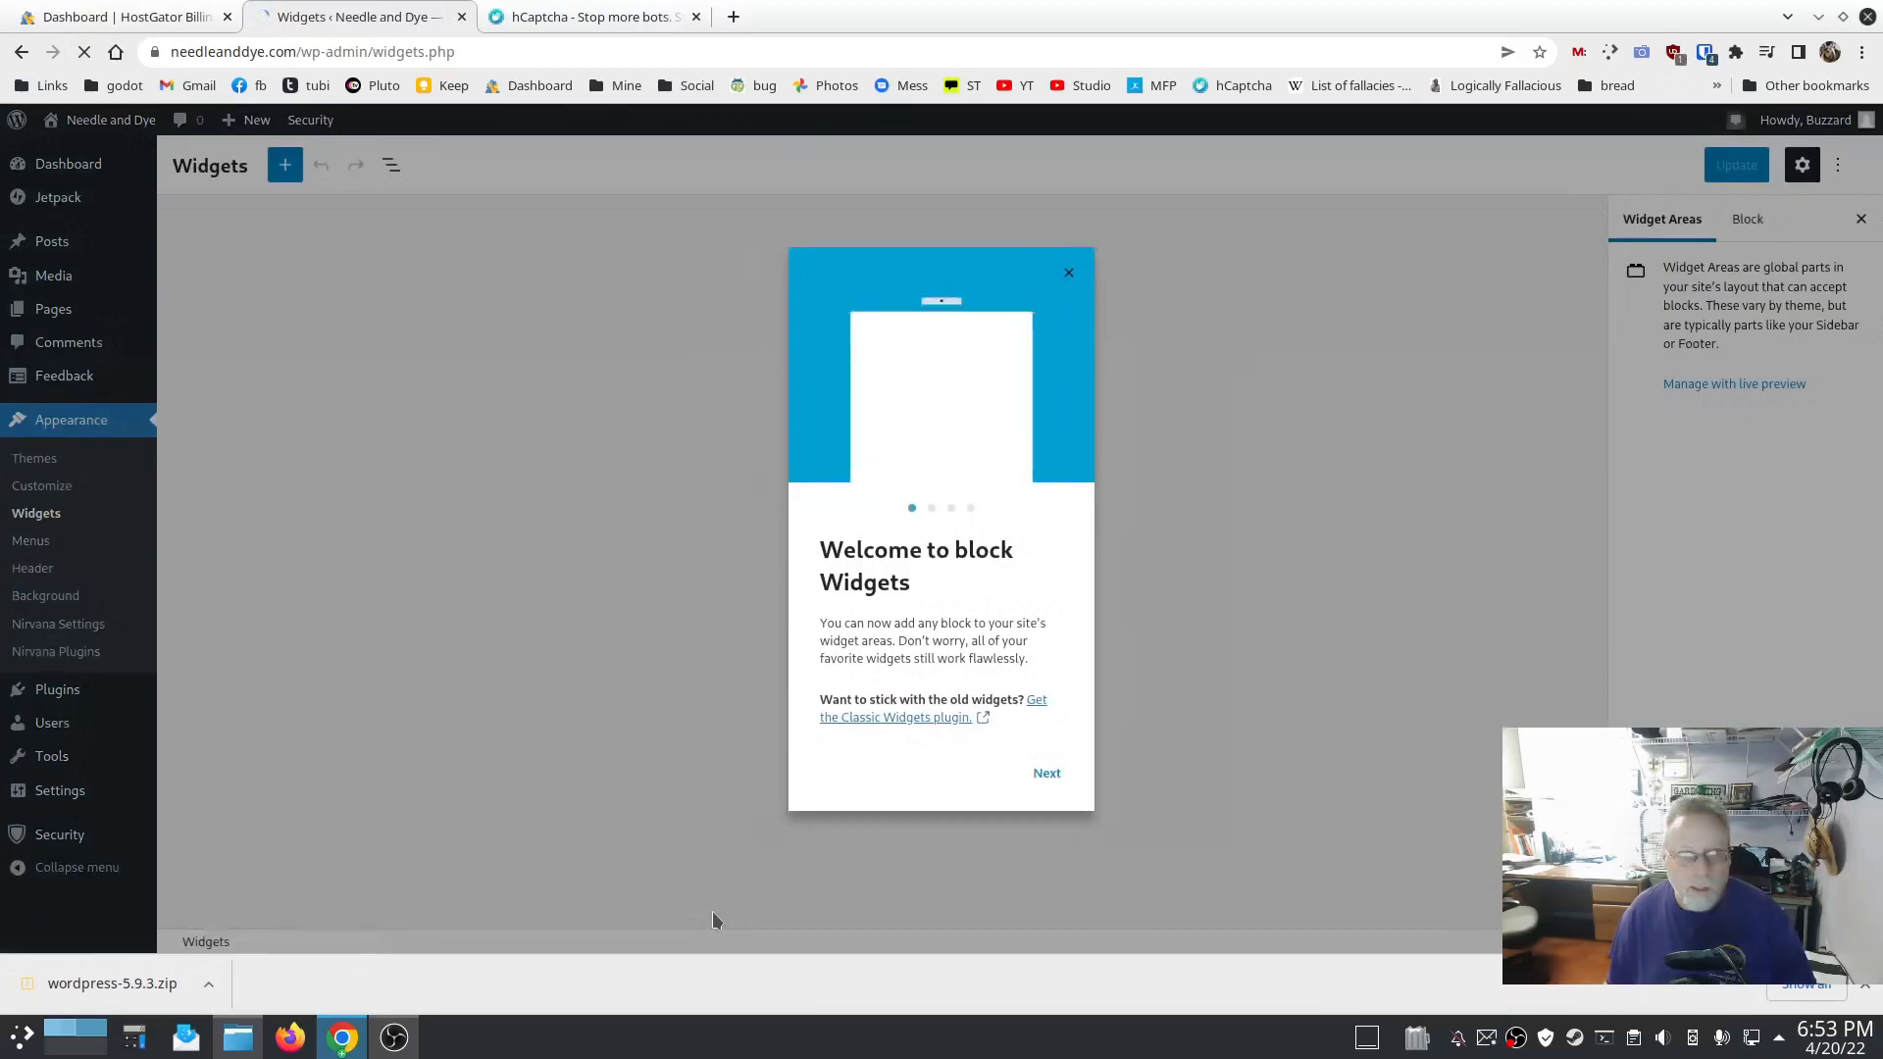
{"action": "left_click", "coordinate": [1068, 274]}
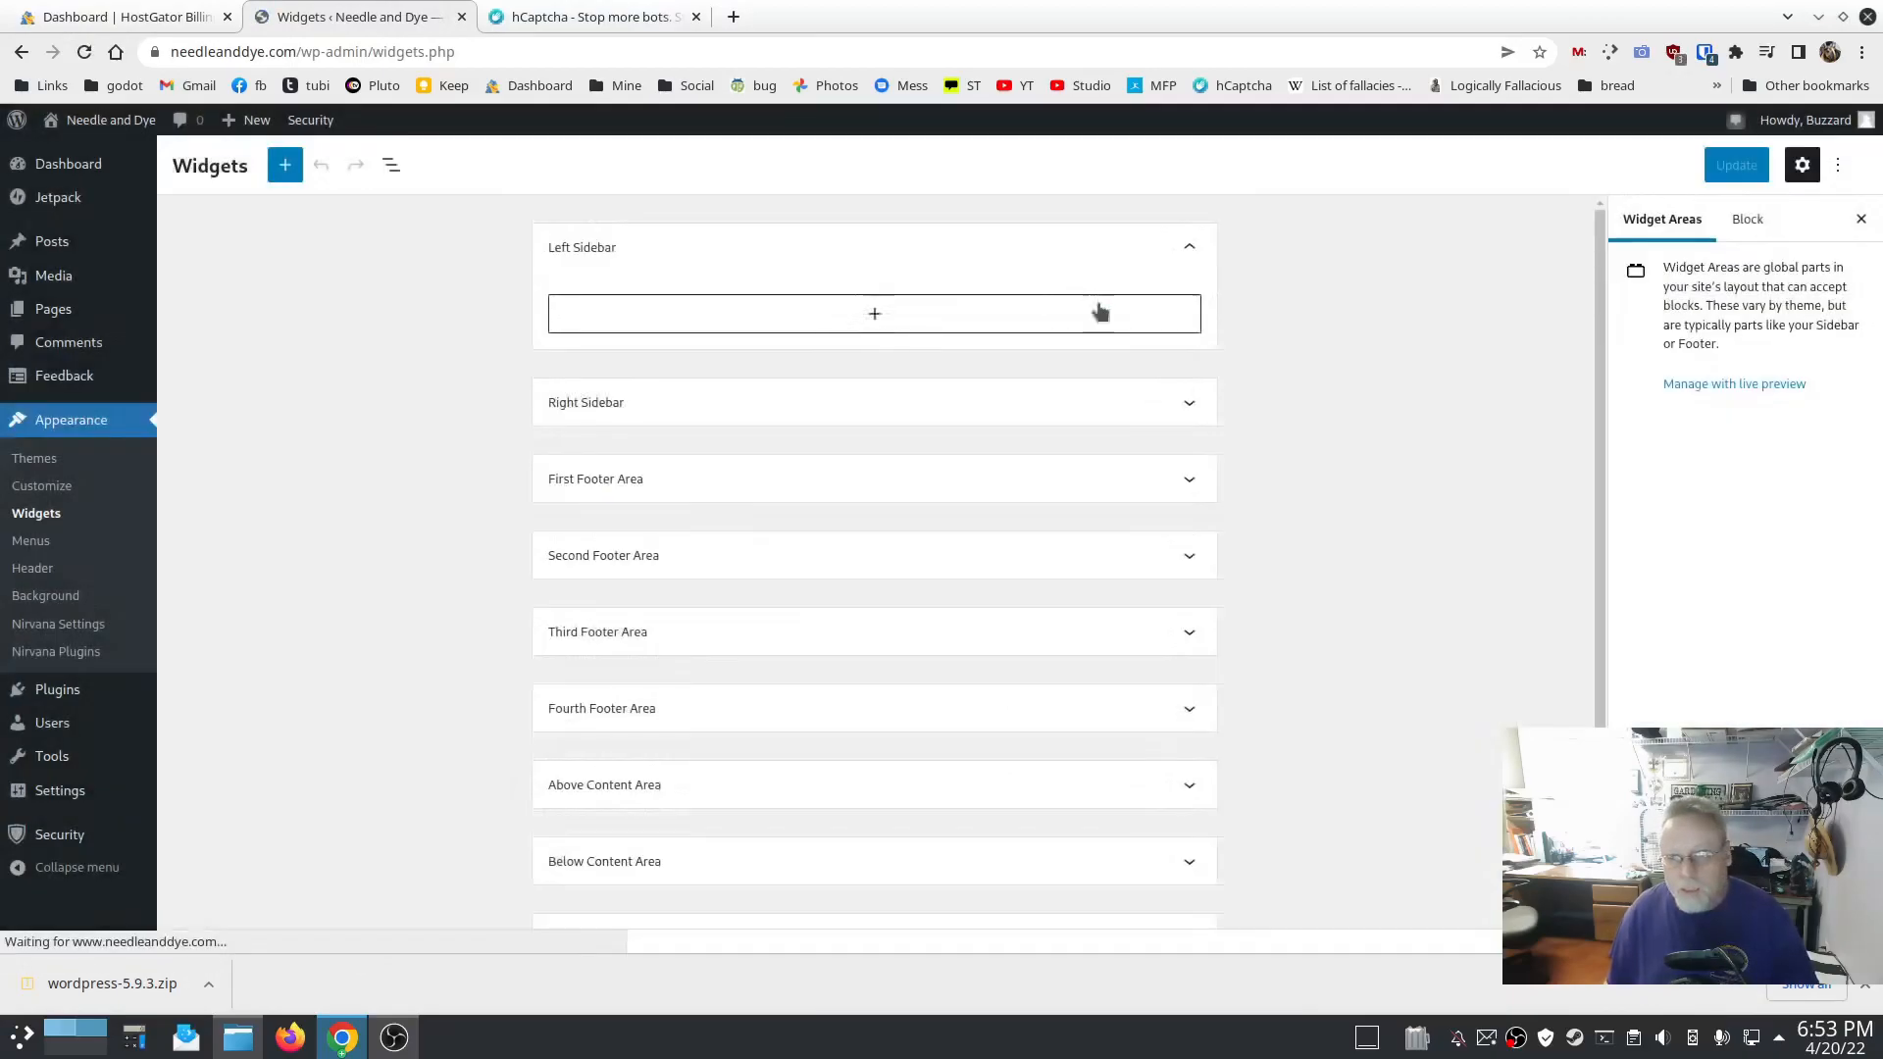
{"action": "left_click", "coordinate": [1192, 405]}
{"action": "left_click", "coordinate": [1197, 723]}
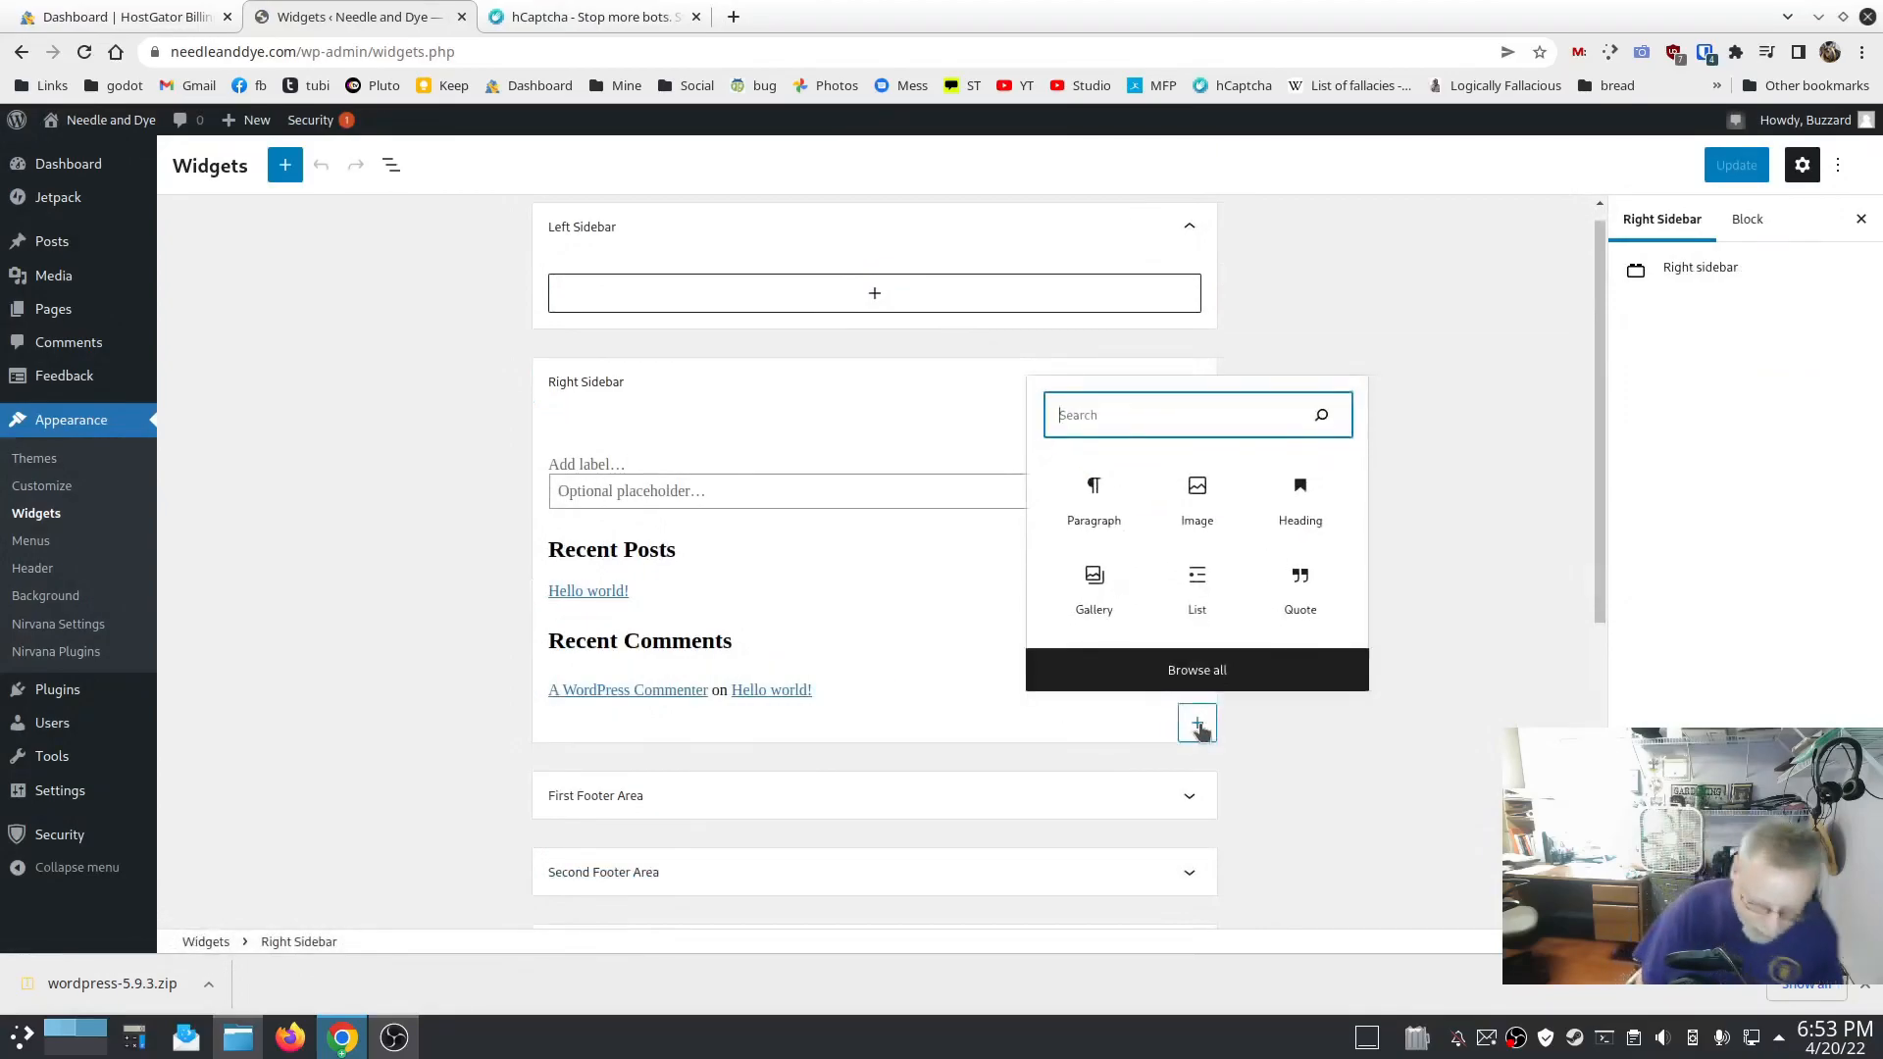
{"action": "type", "text": "login"}
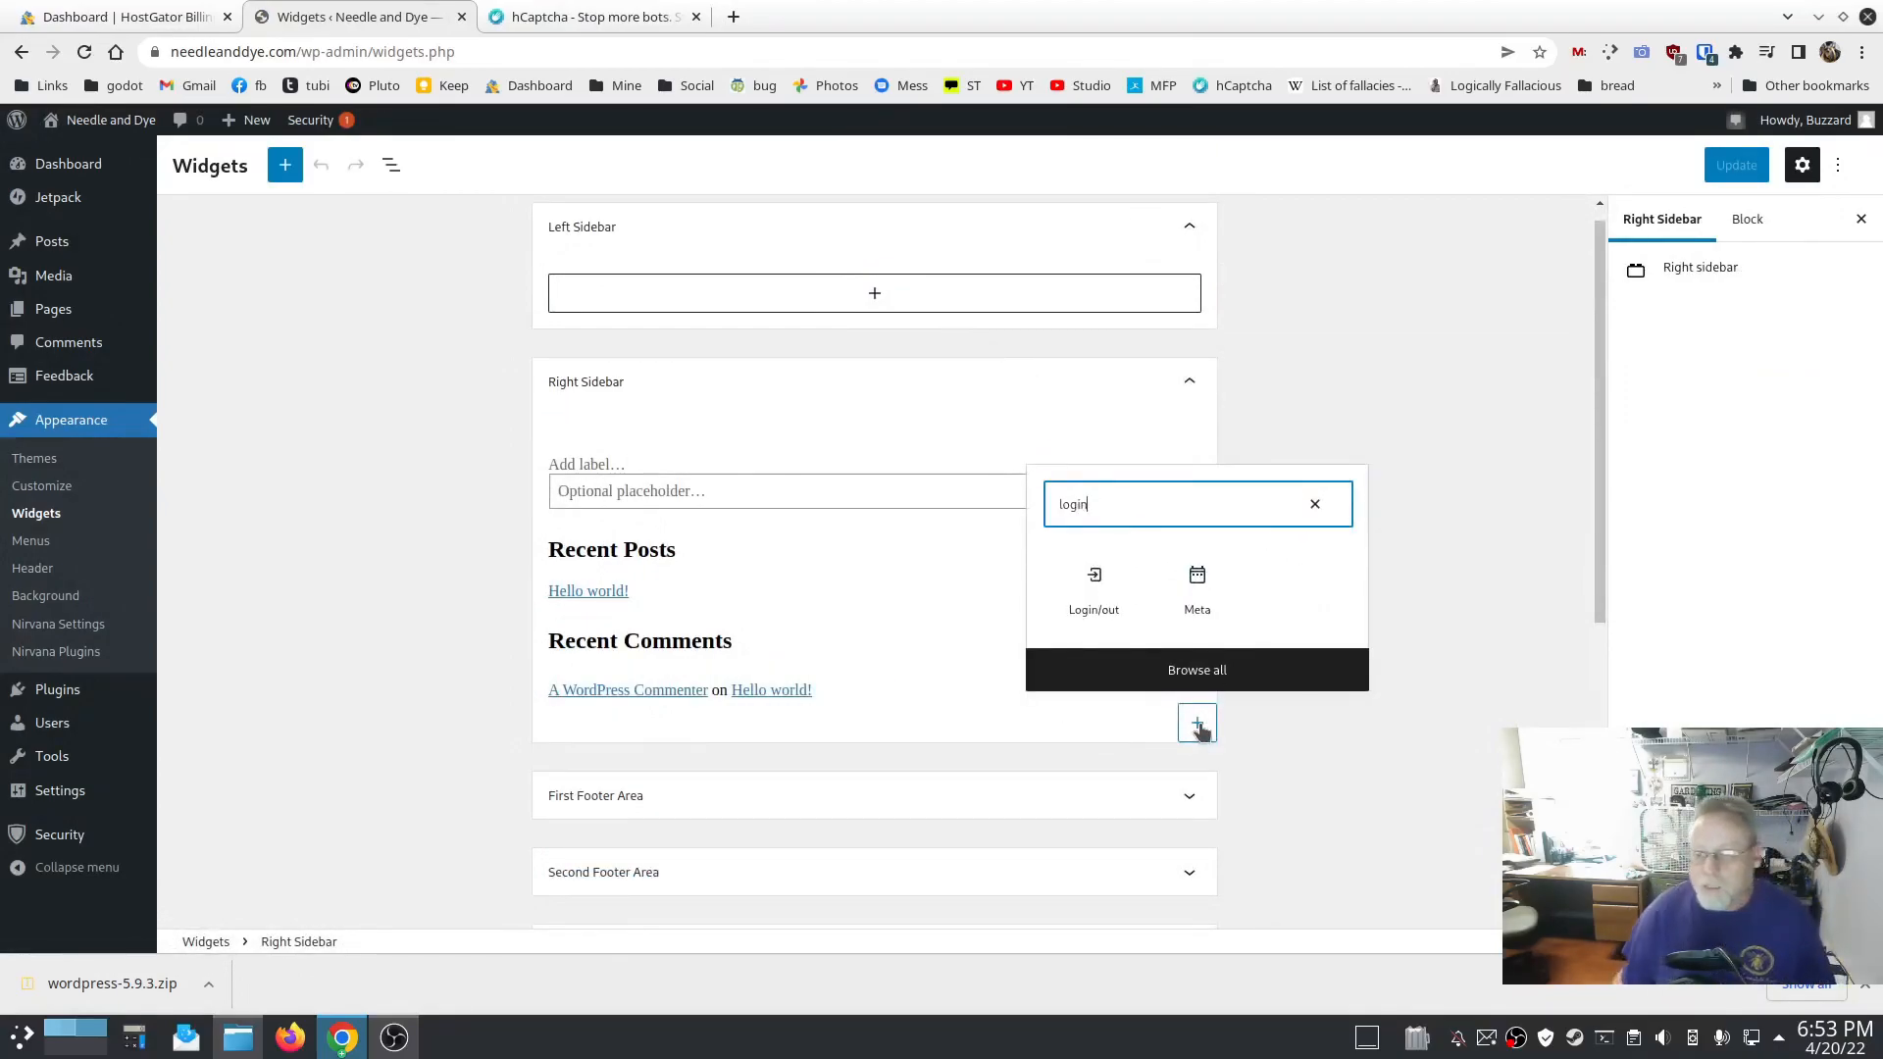
{"action": "left_click", "coordinate": [1095, 586]}
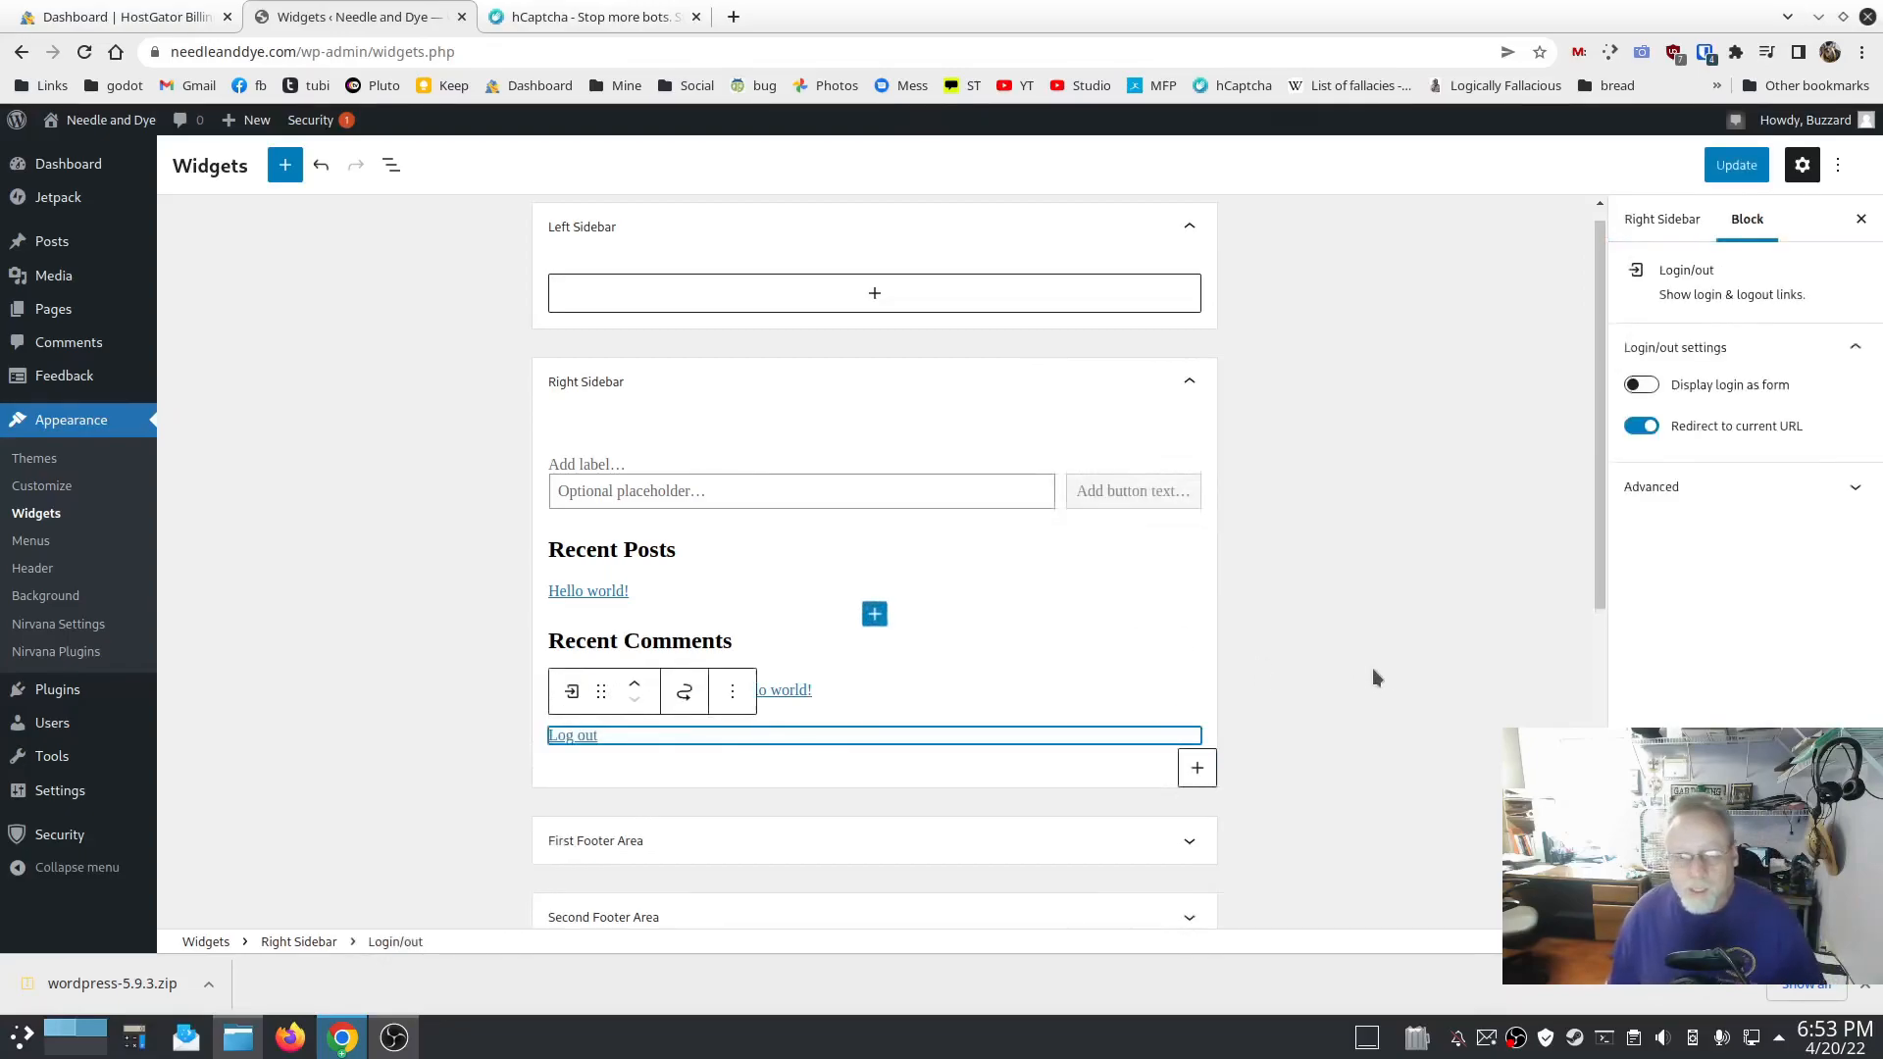
{"action": "key", "text": "ctrl+s"}
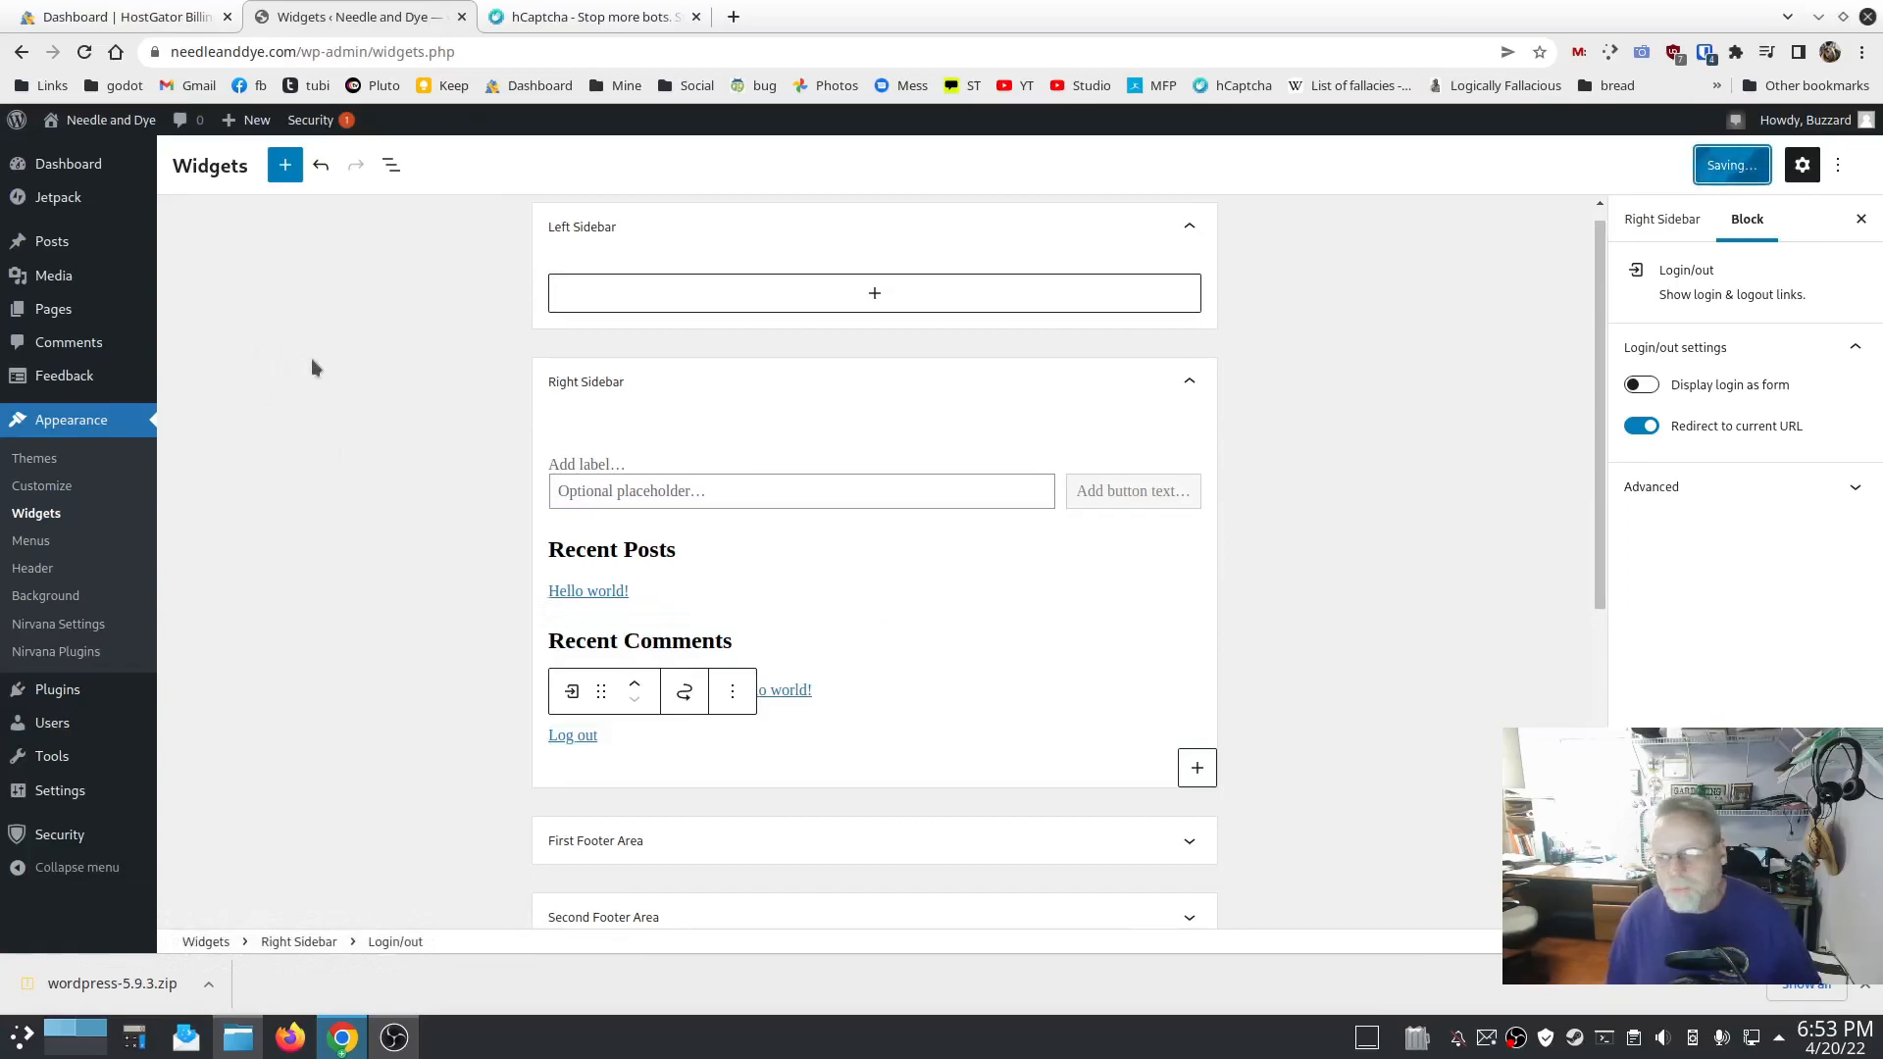
{"action": "left_click", "coordinate": [103, 120]}
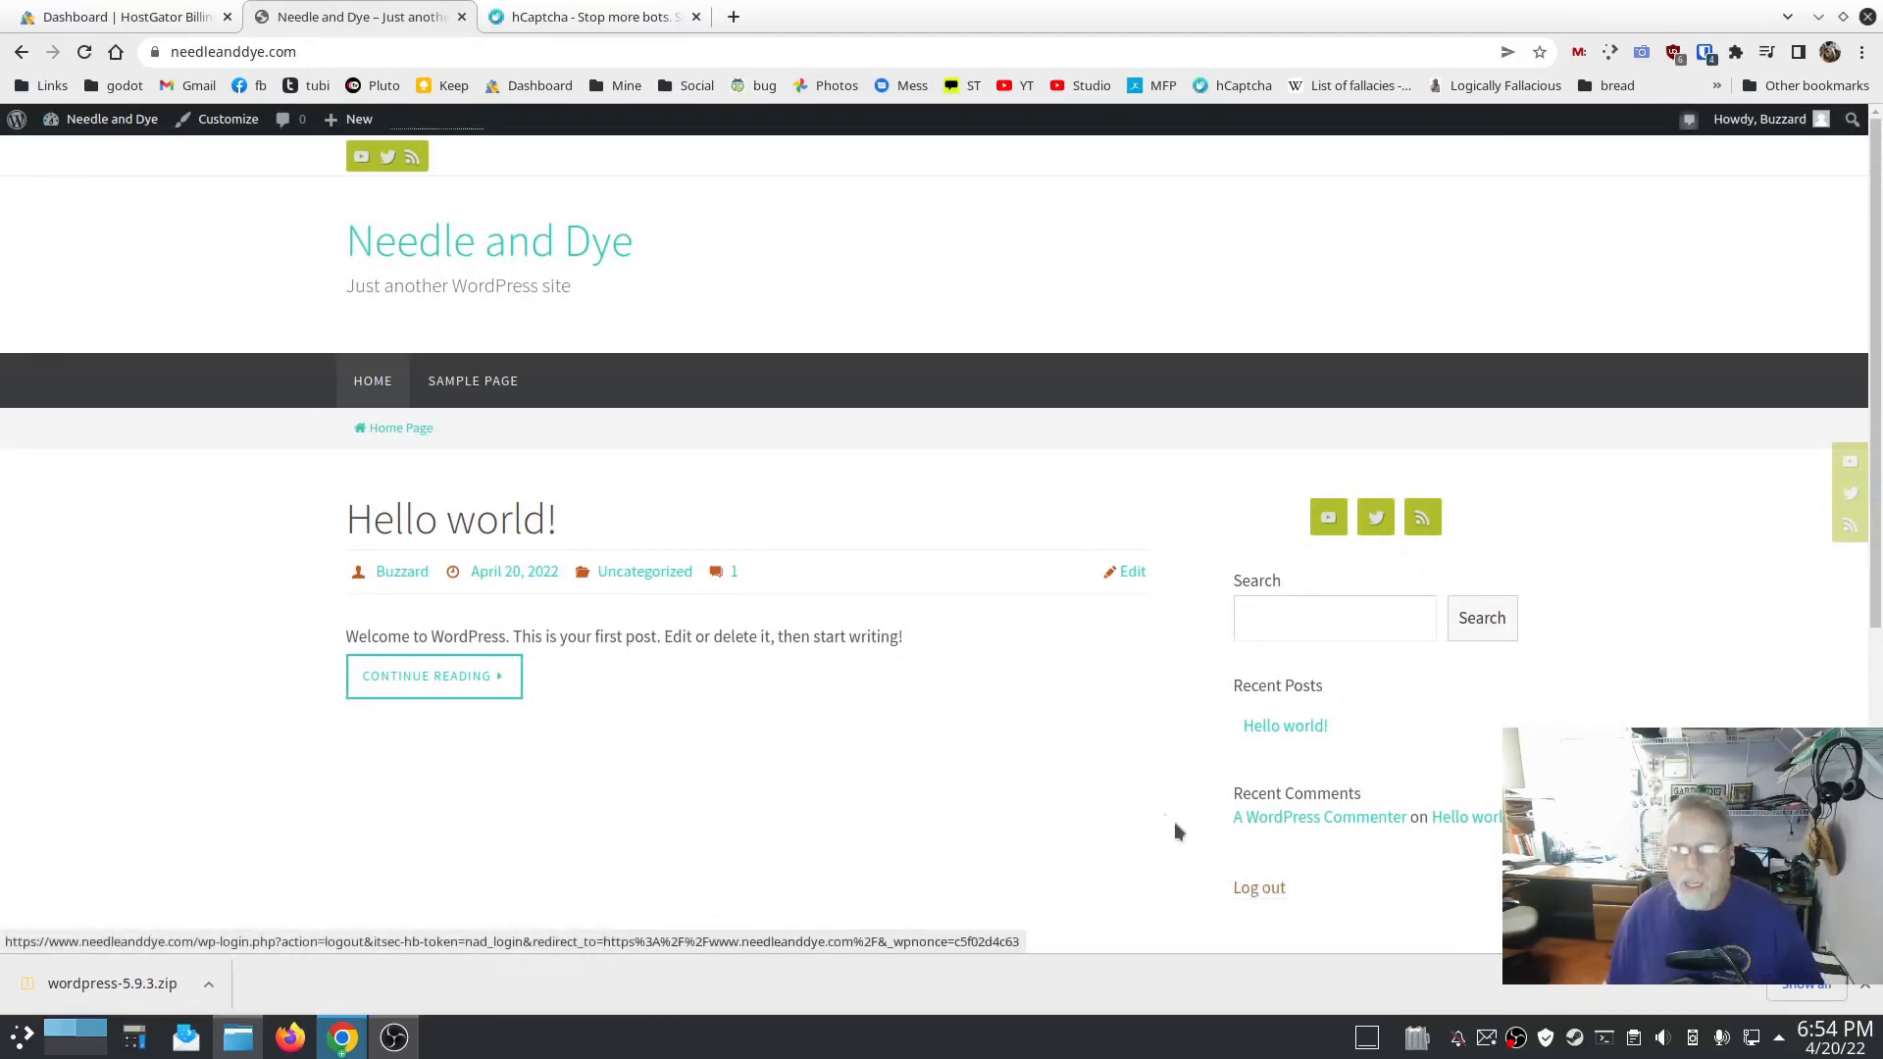
Step: Open the site admin in an incognito window to reach the login form, then open Plugins
{"action": "scroll", "coordinate": [1162, 814], "scroll_direction": "down", "scroll_amount": 1}
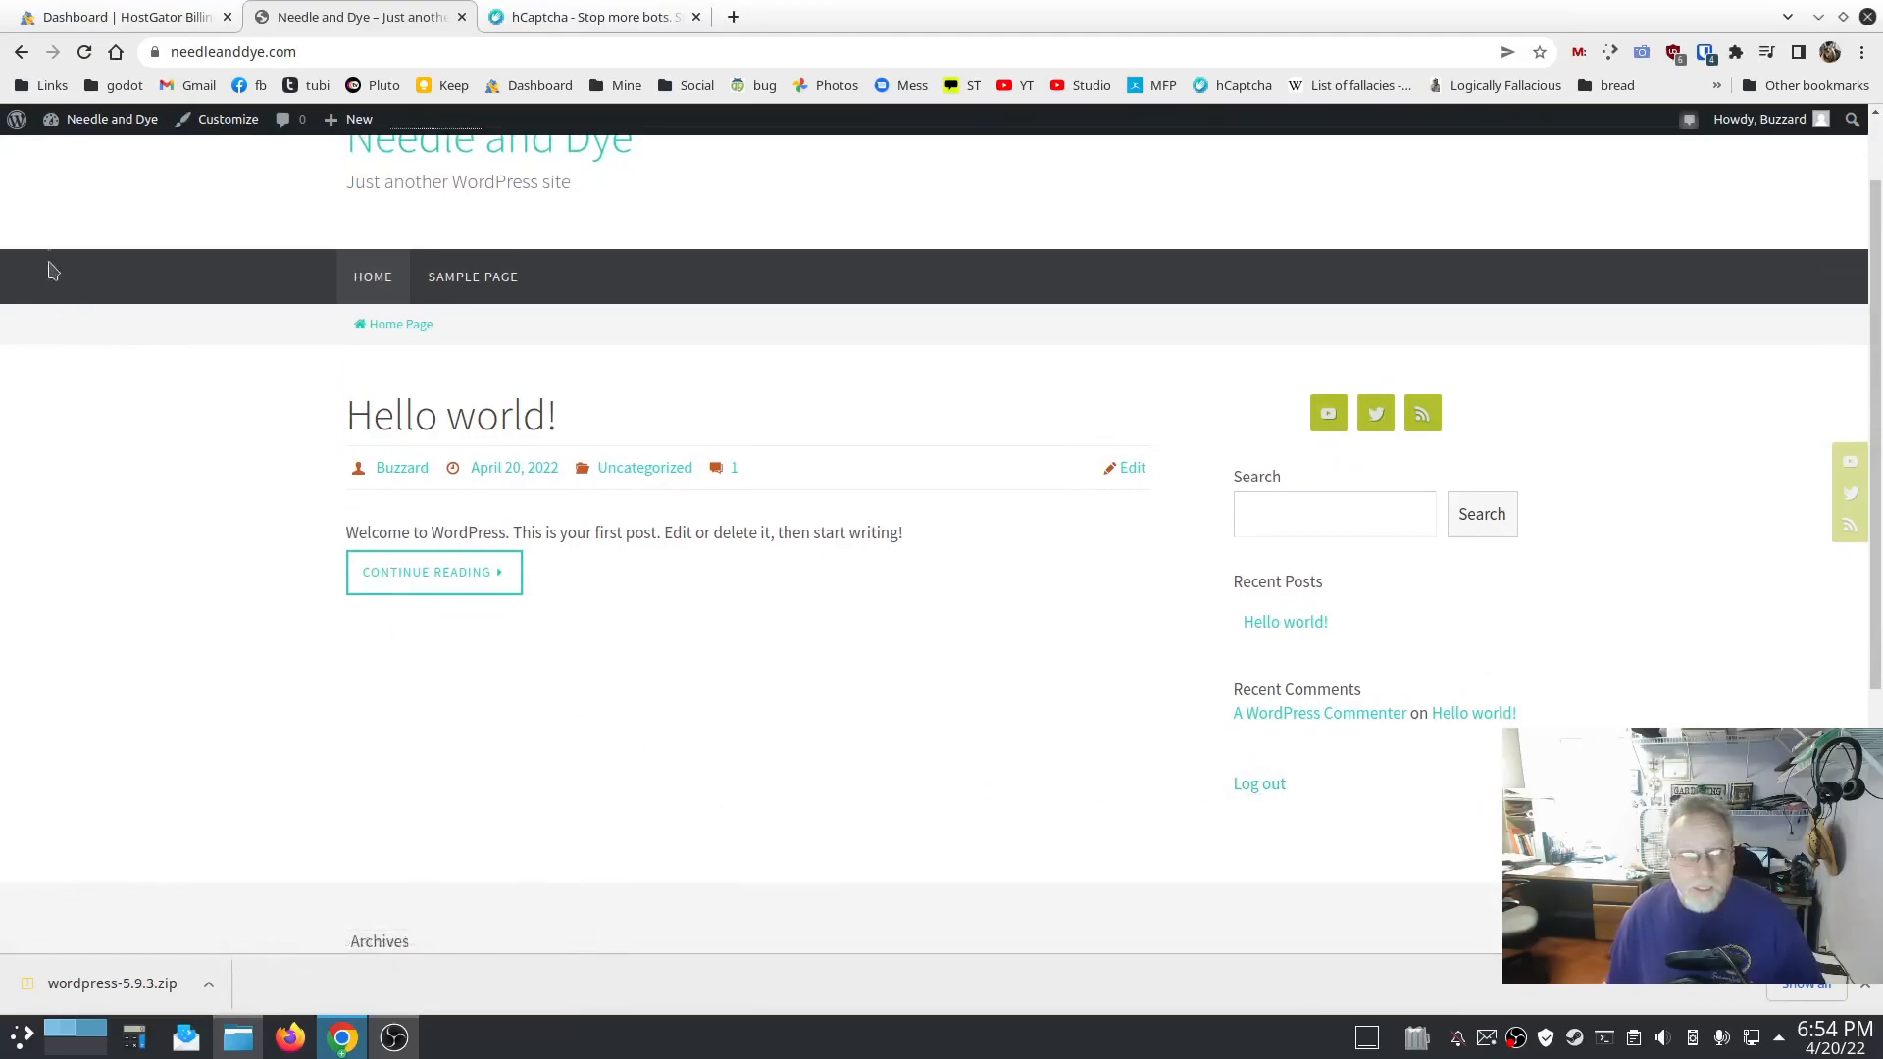
{"action": "right_click", "coordinate": [85, 124]}
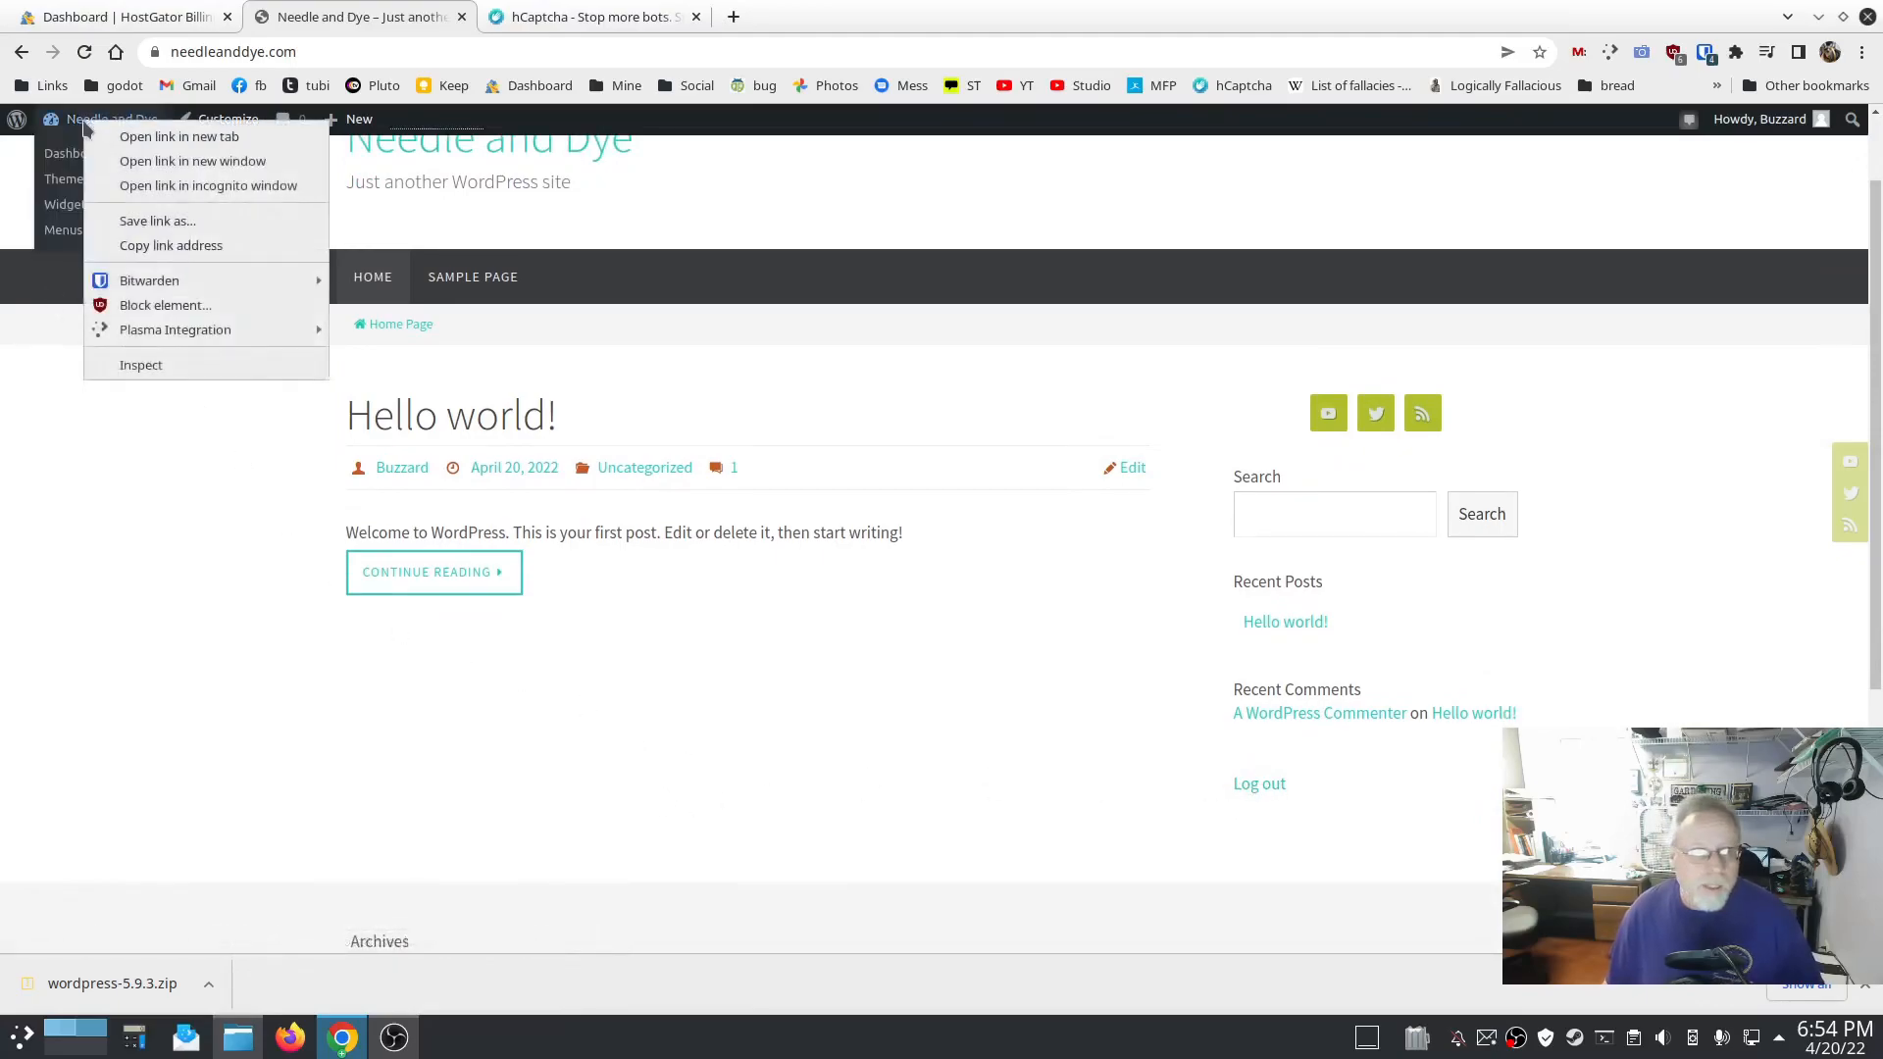
{"action": "left_click", "coordinate": [147, 185]}
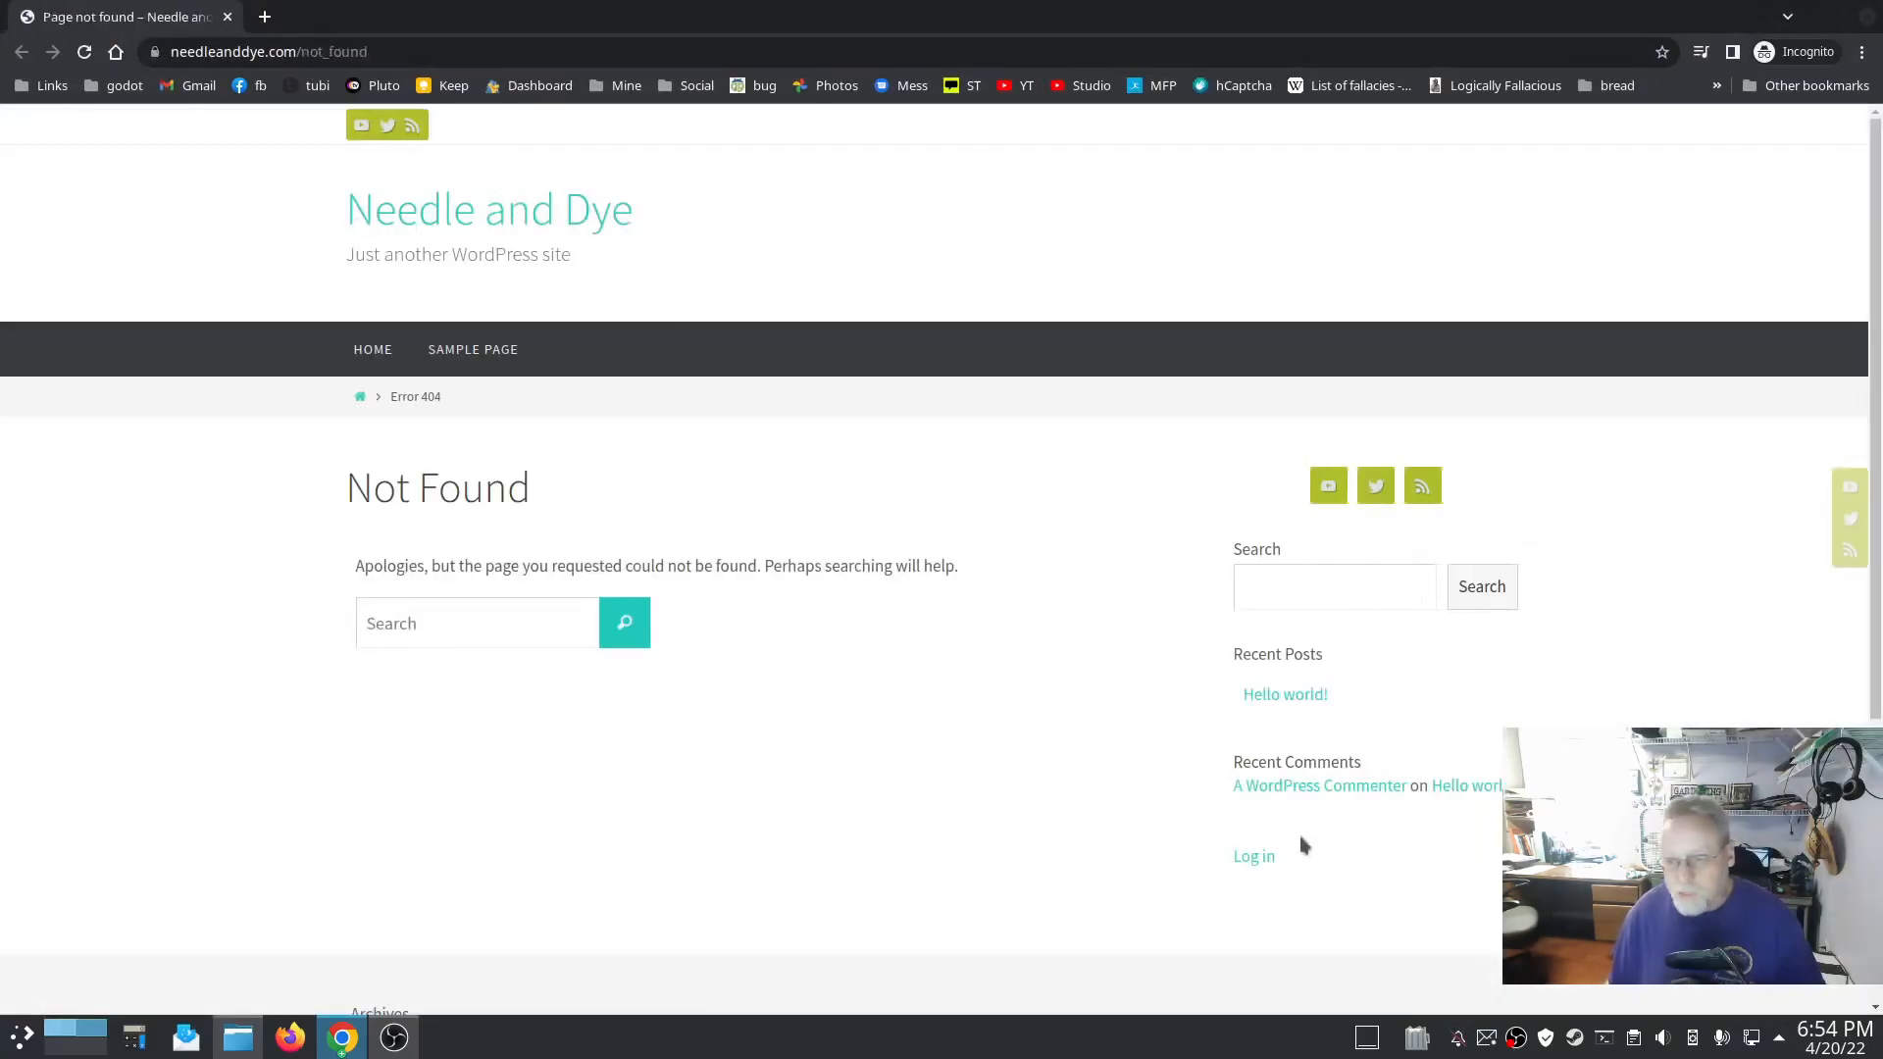
{"action": "left_click", "coordinate": [1257, 857]}
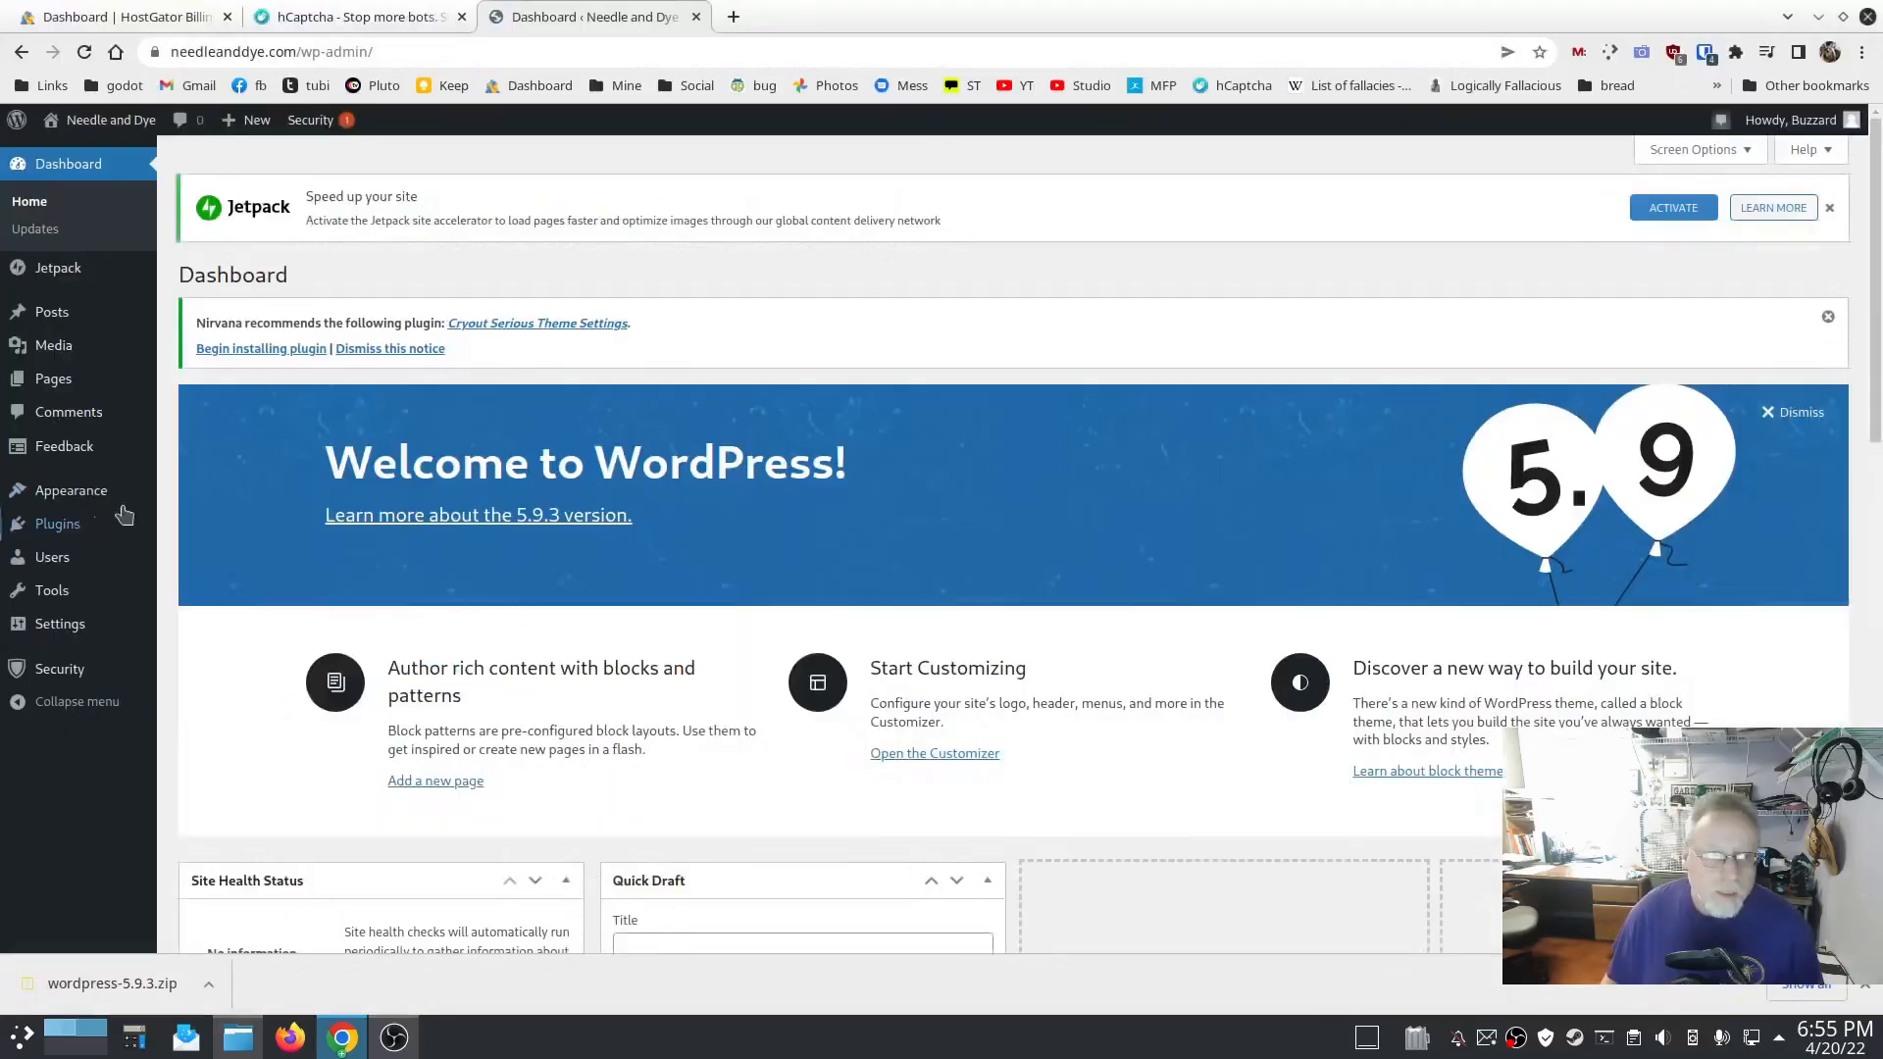
{"action": "left_click", "coordinate": [53, 524]}
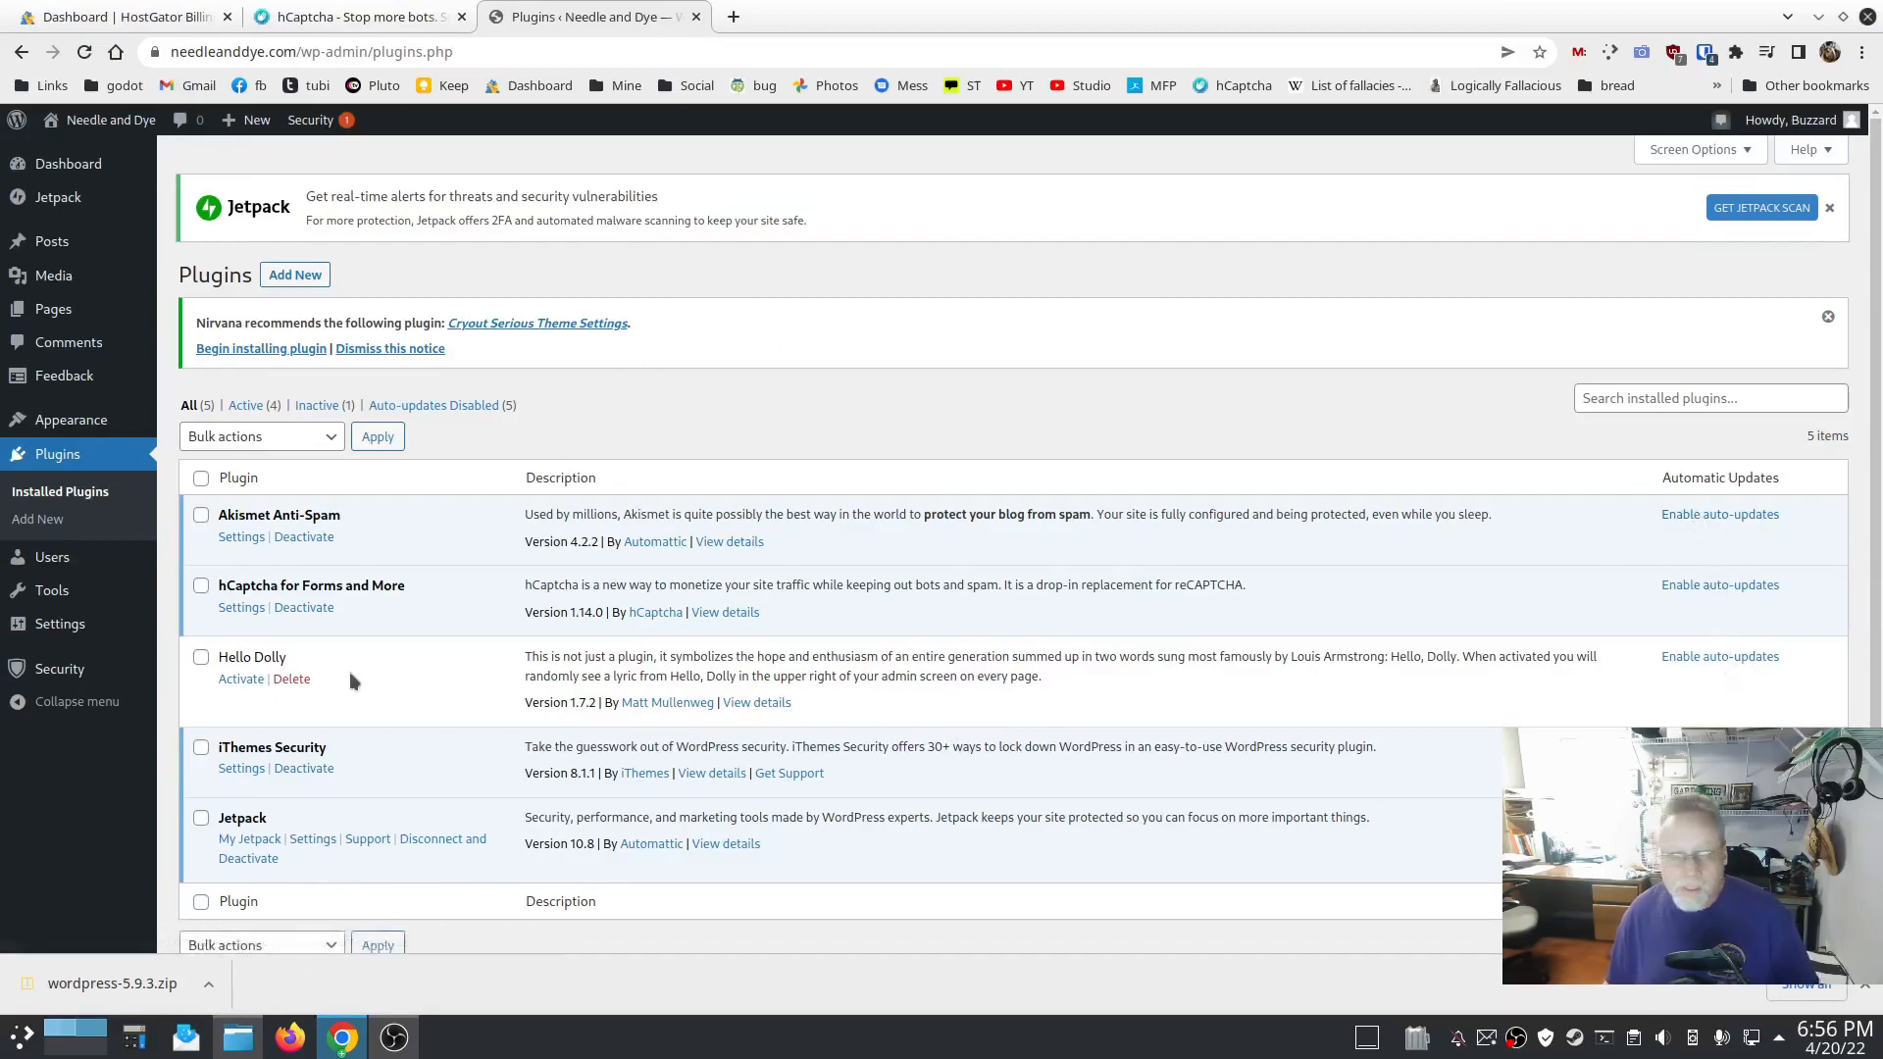
Step: Enable auto-updates for all five installed plugins with the Bulk actions menu
{"action": "left_click", "coordinate": [201, 479]}
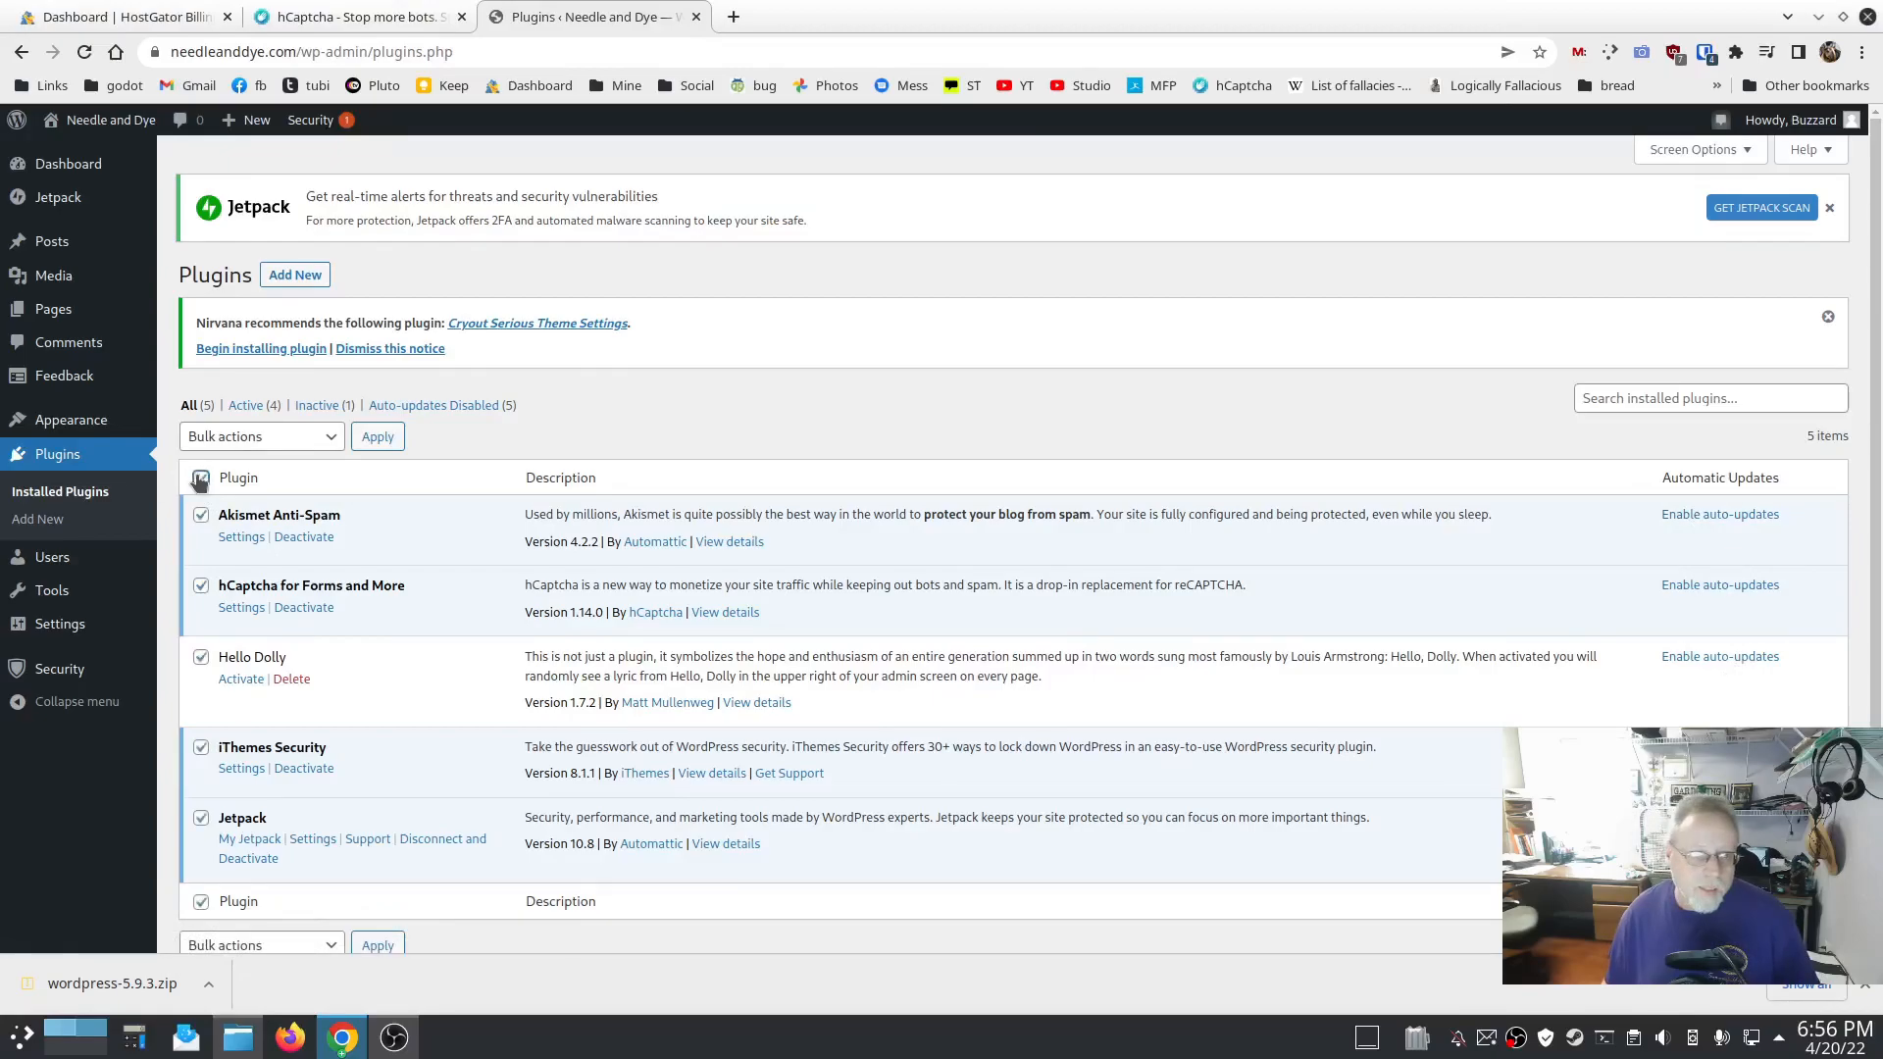
{"action": "left_click", "coordinate": [322, 442]}
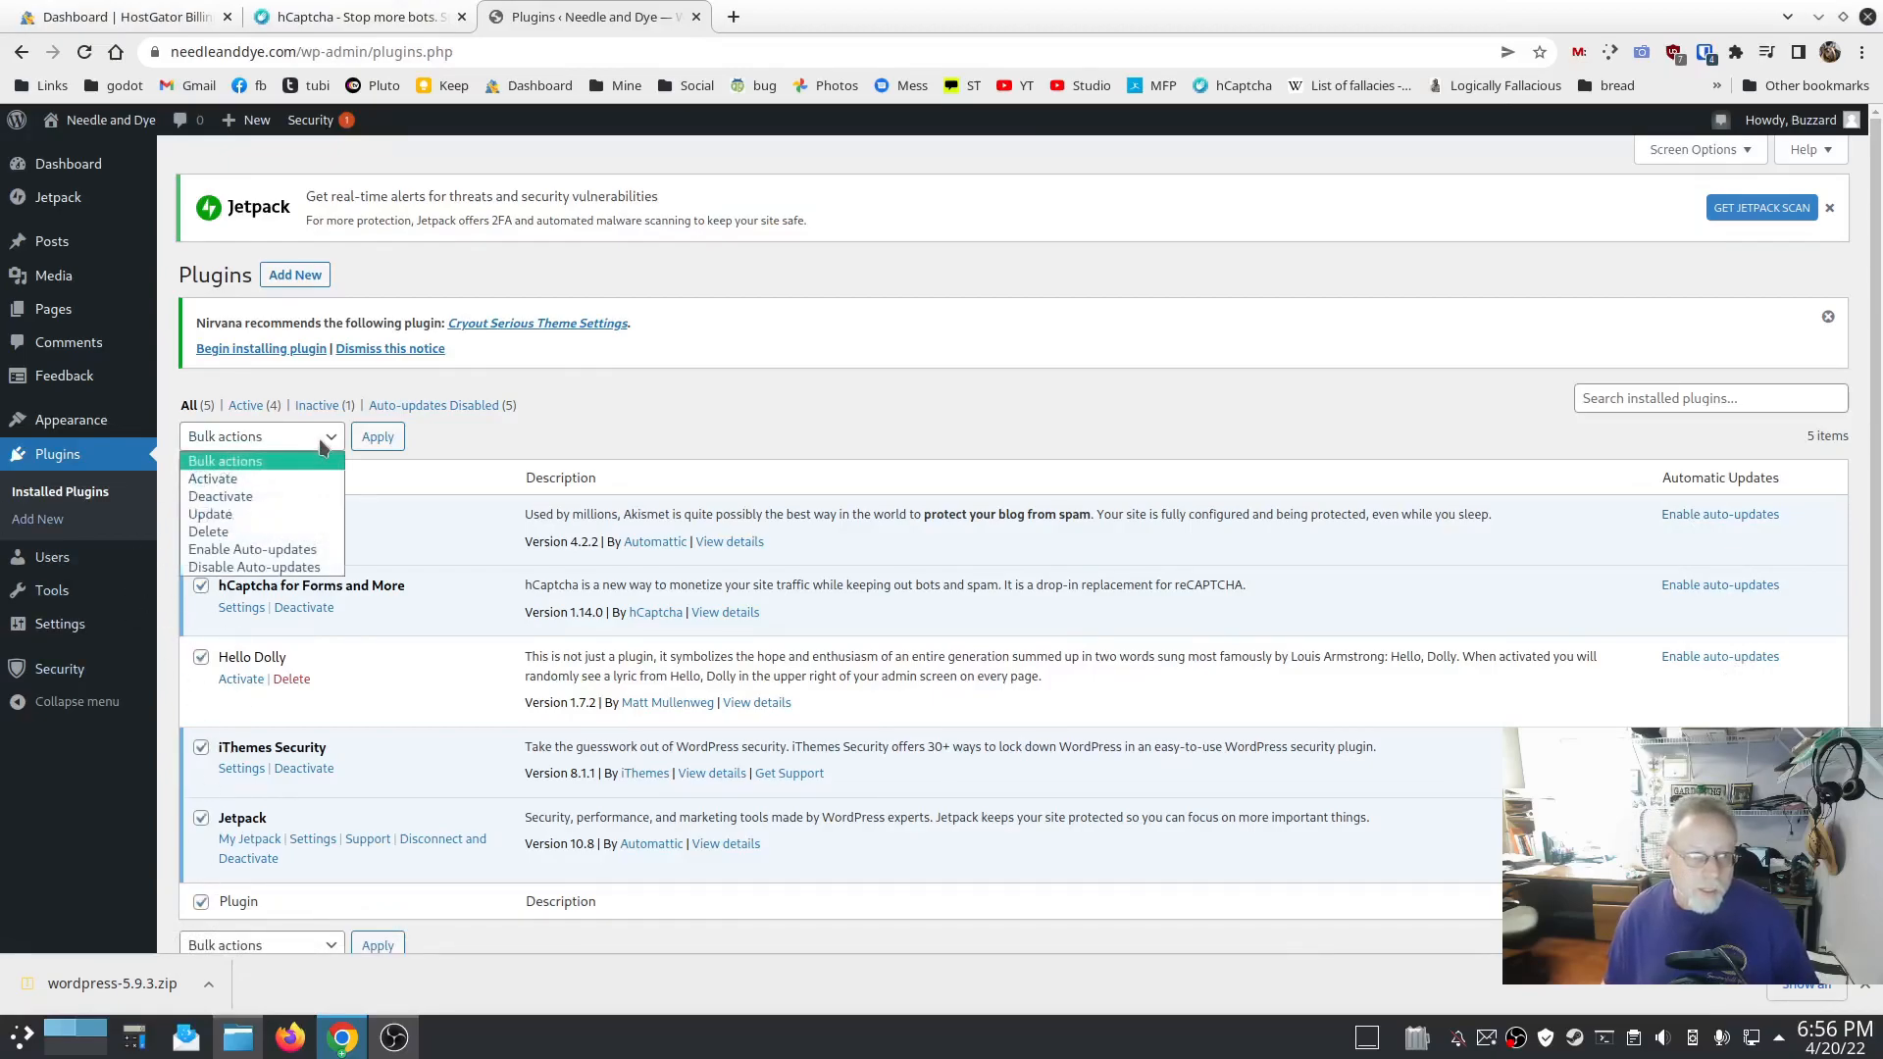
{"action": "left_click", "coordinate": [274, 551]}
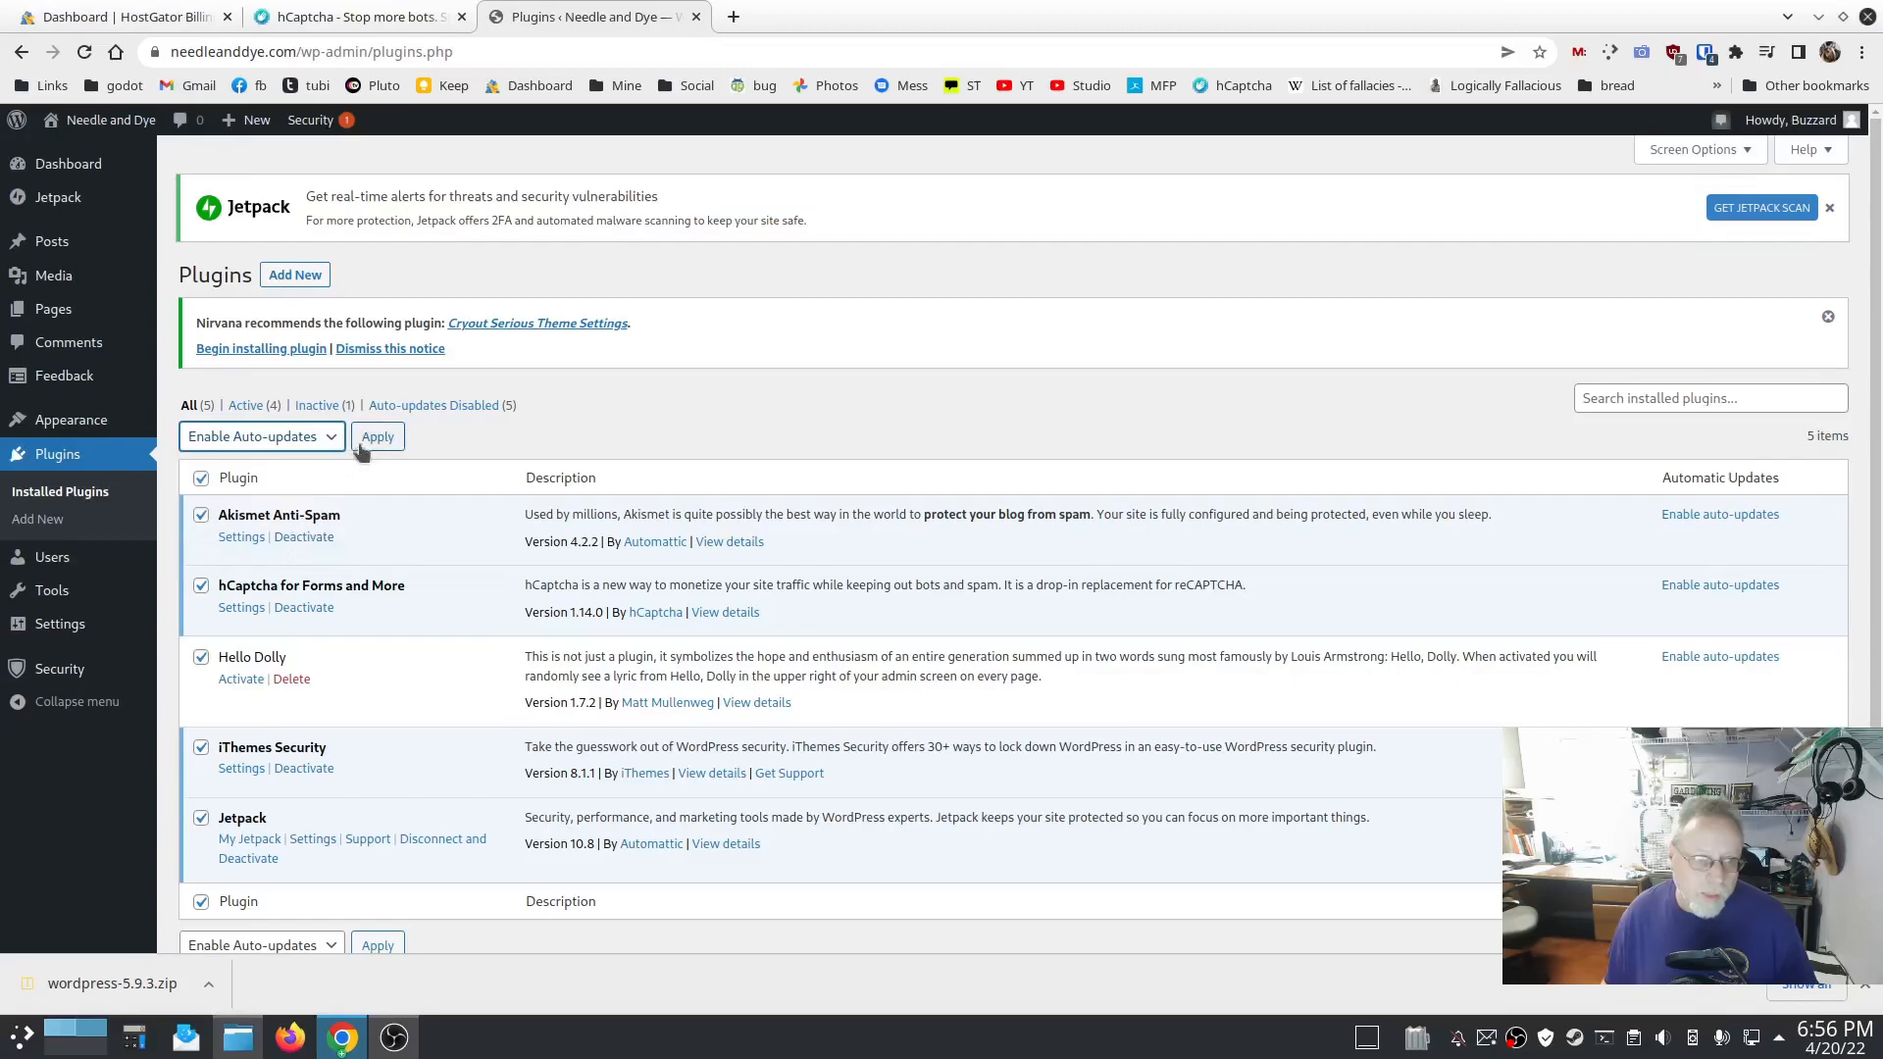
{"action": "left_click", "coordinate": [382, 442]}
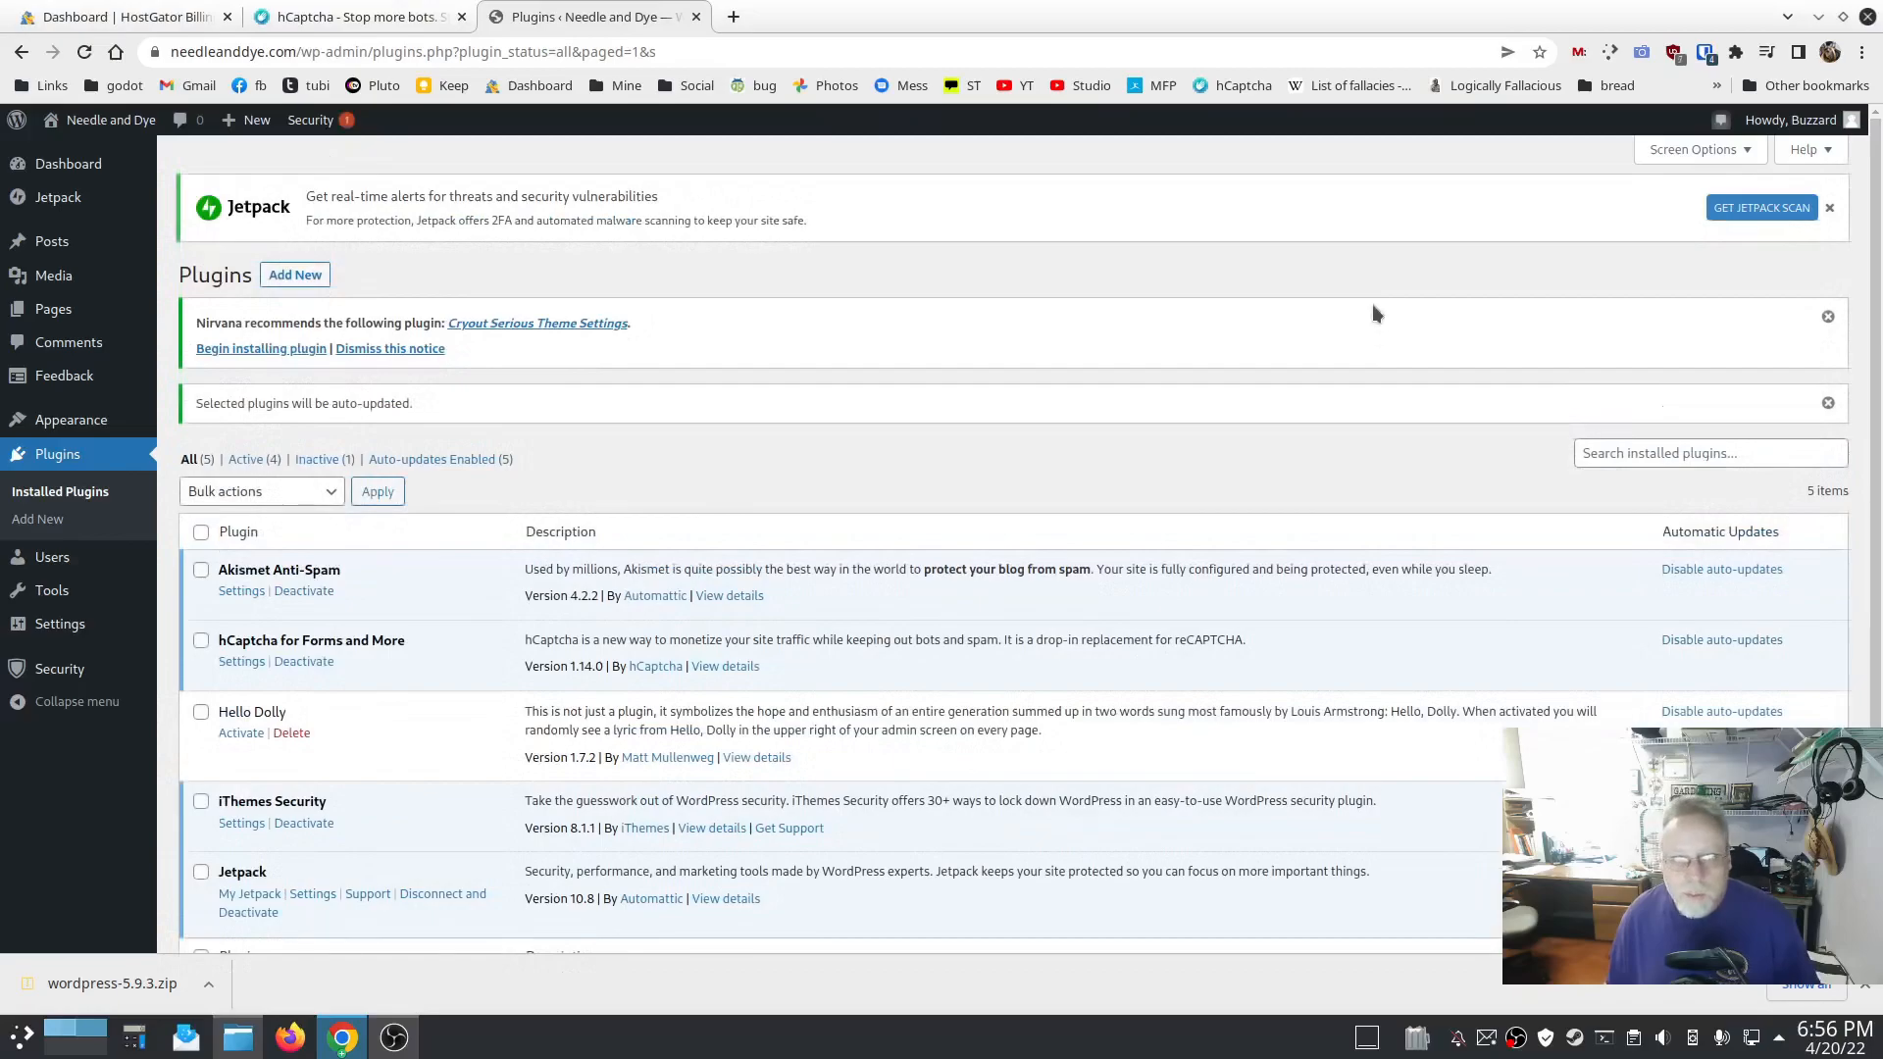
{"action": "scroll", "coordinate": [1474, 479], "scroll_direction": "down", "scroll_amount": 3}
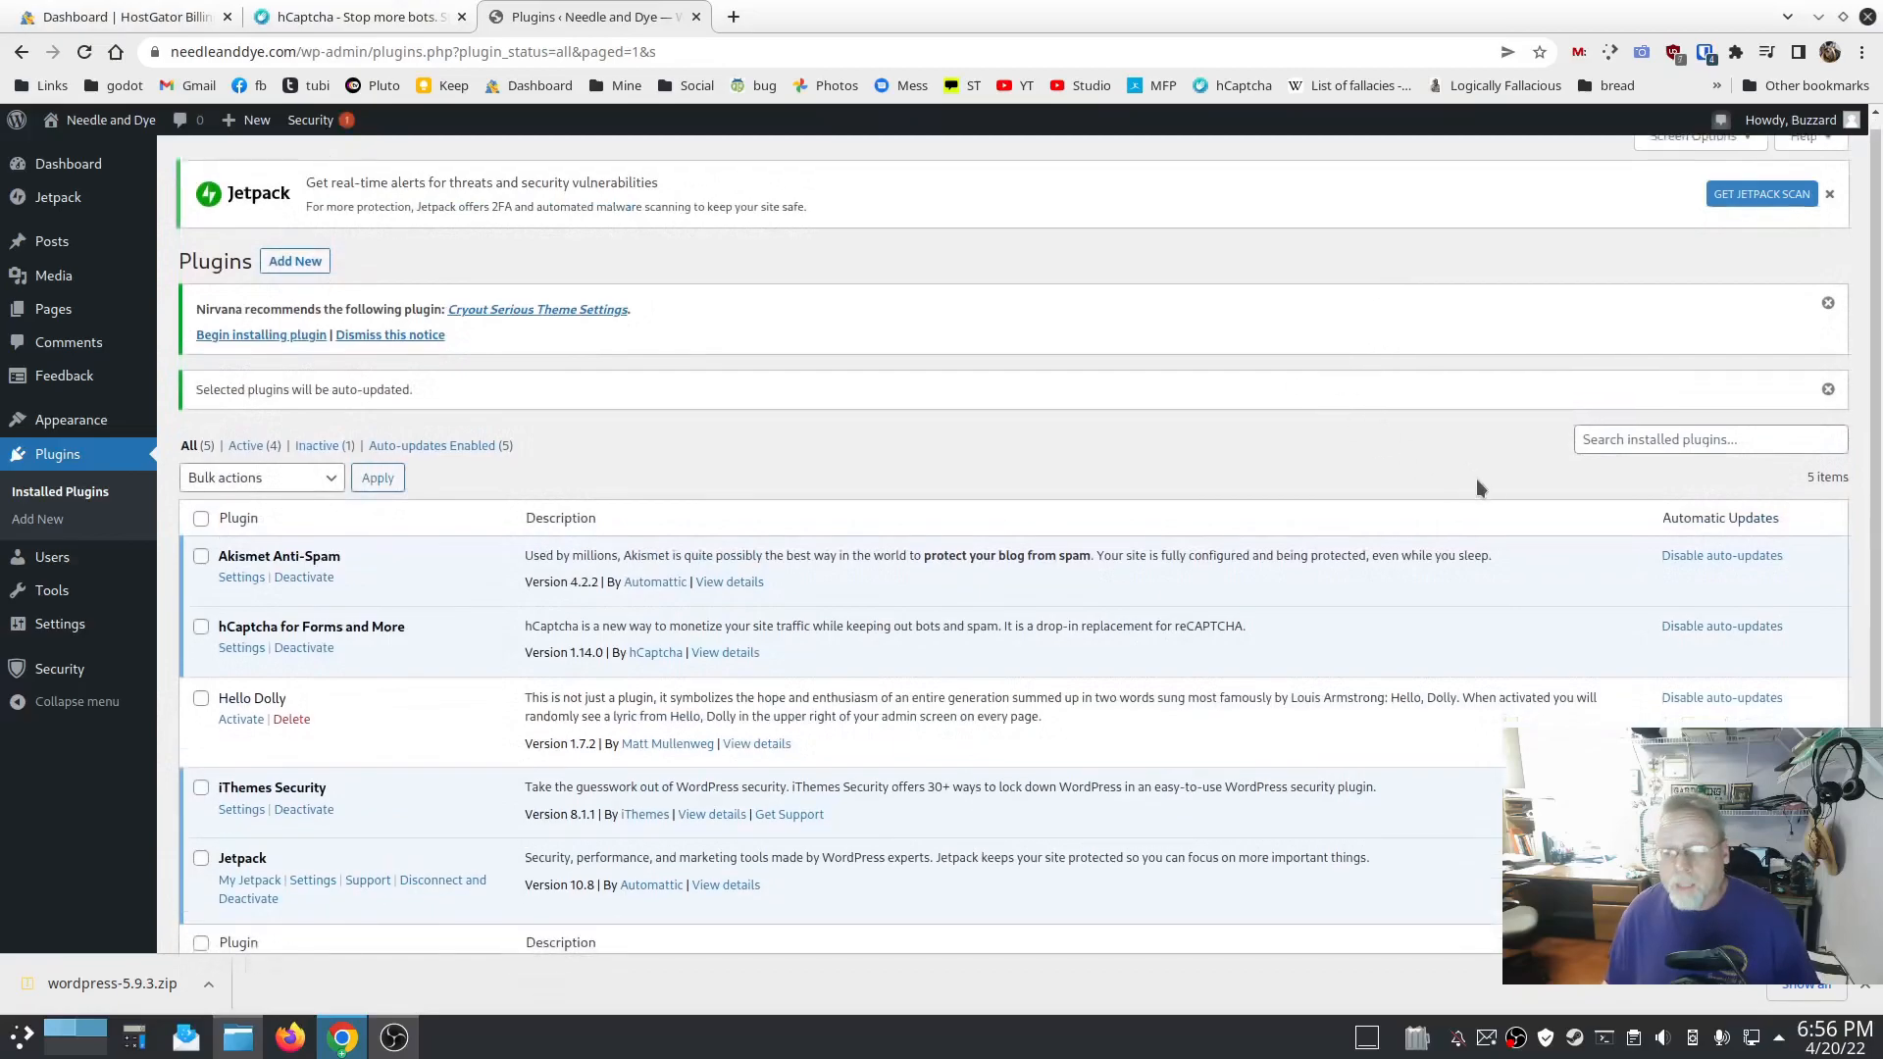